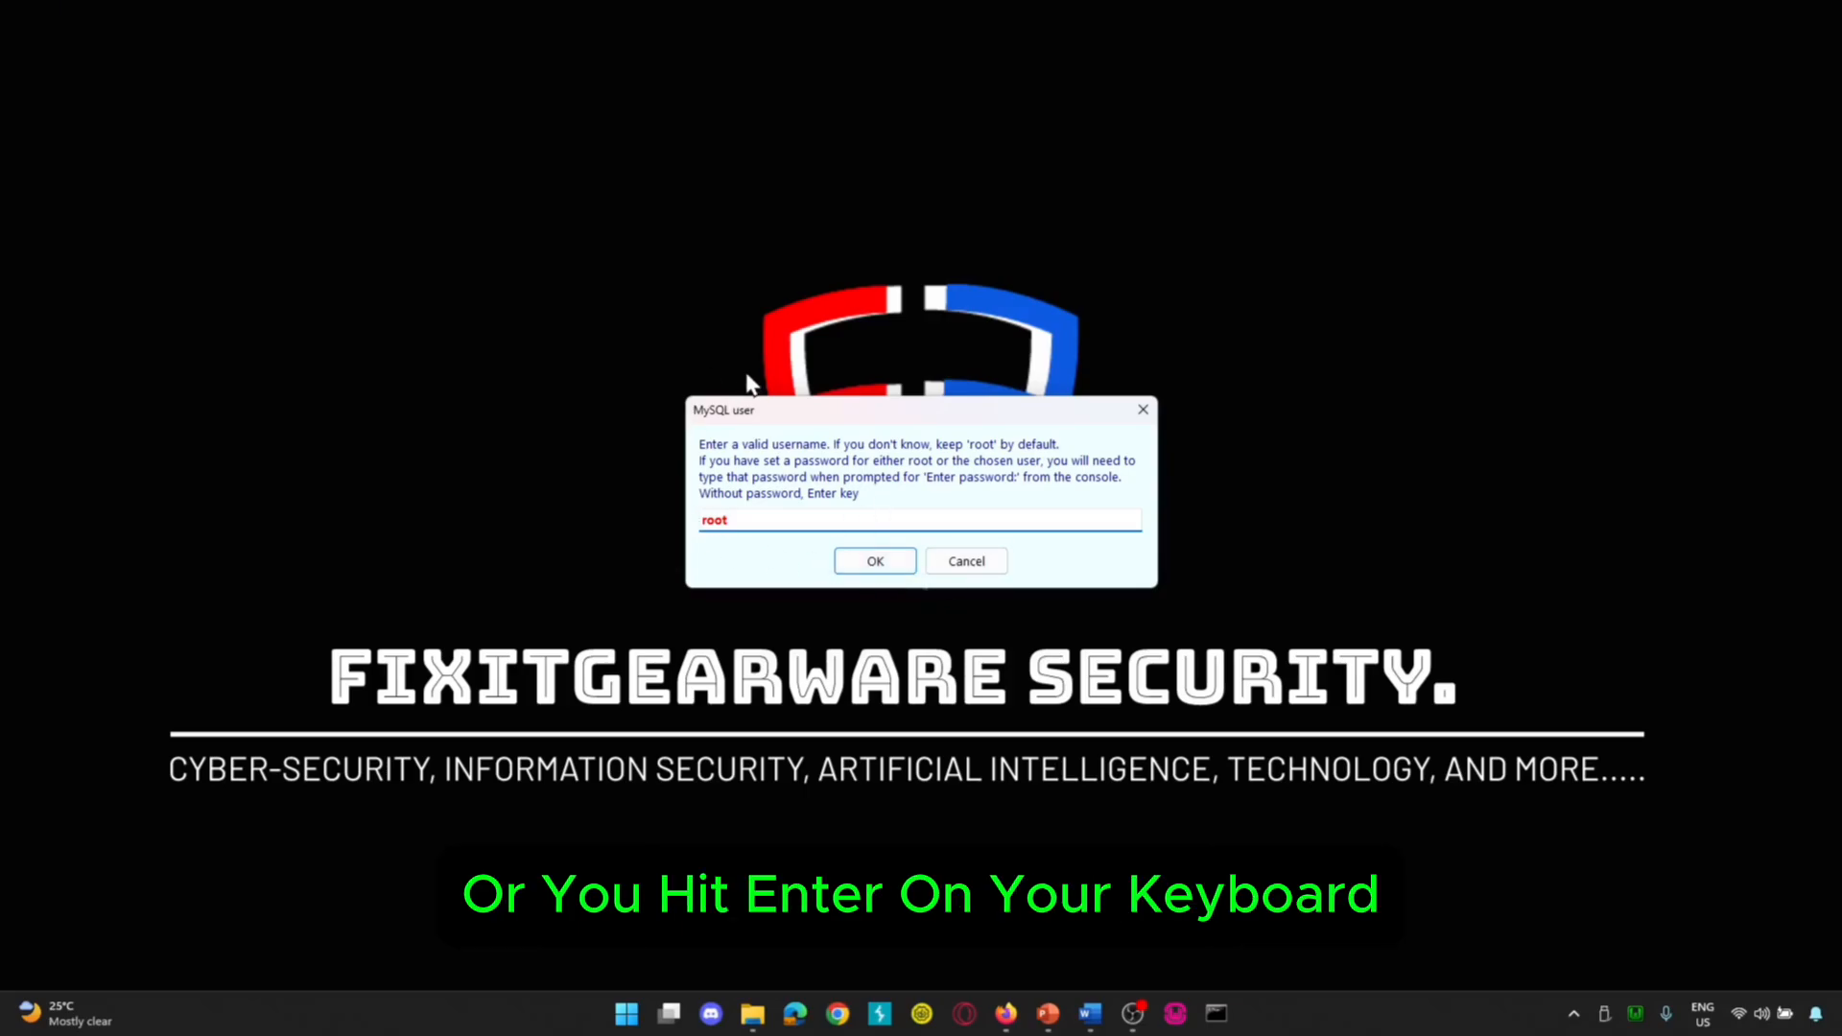
# - Log in to the MySQL console as root, submitting the password prompt blank, and reposition the console window
pyautogui.click(859, 565)
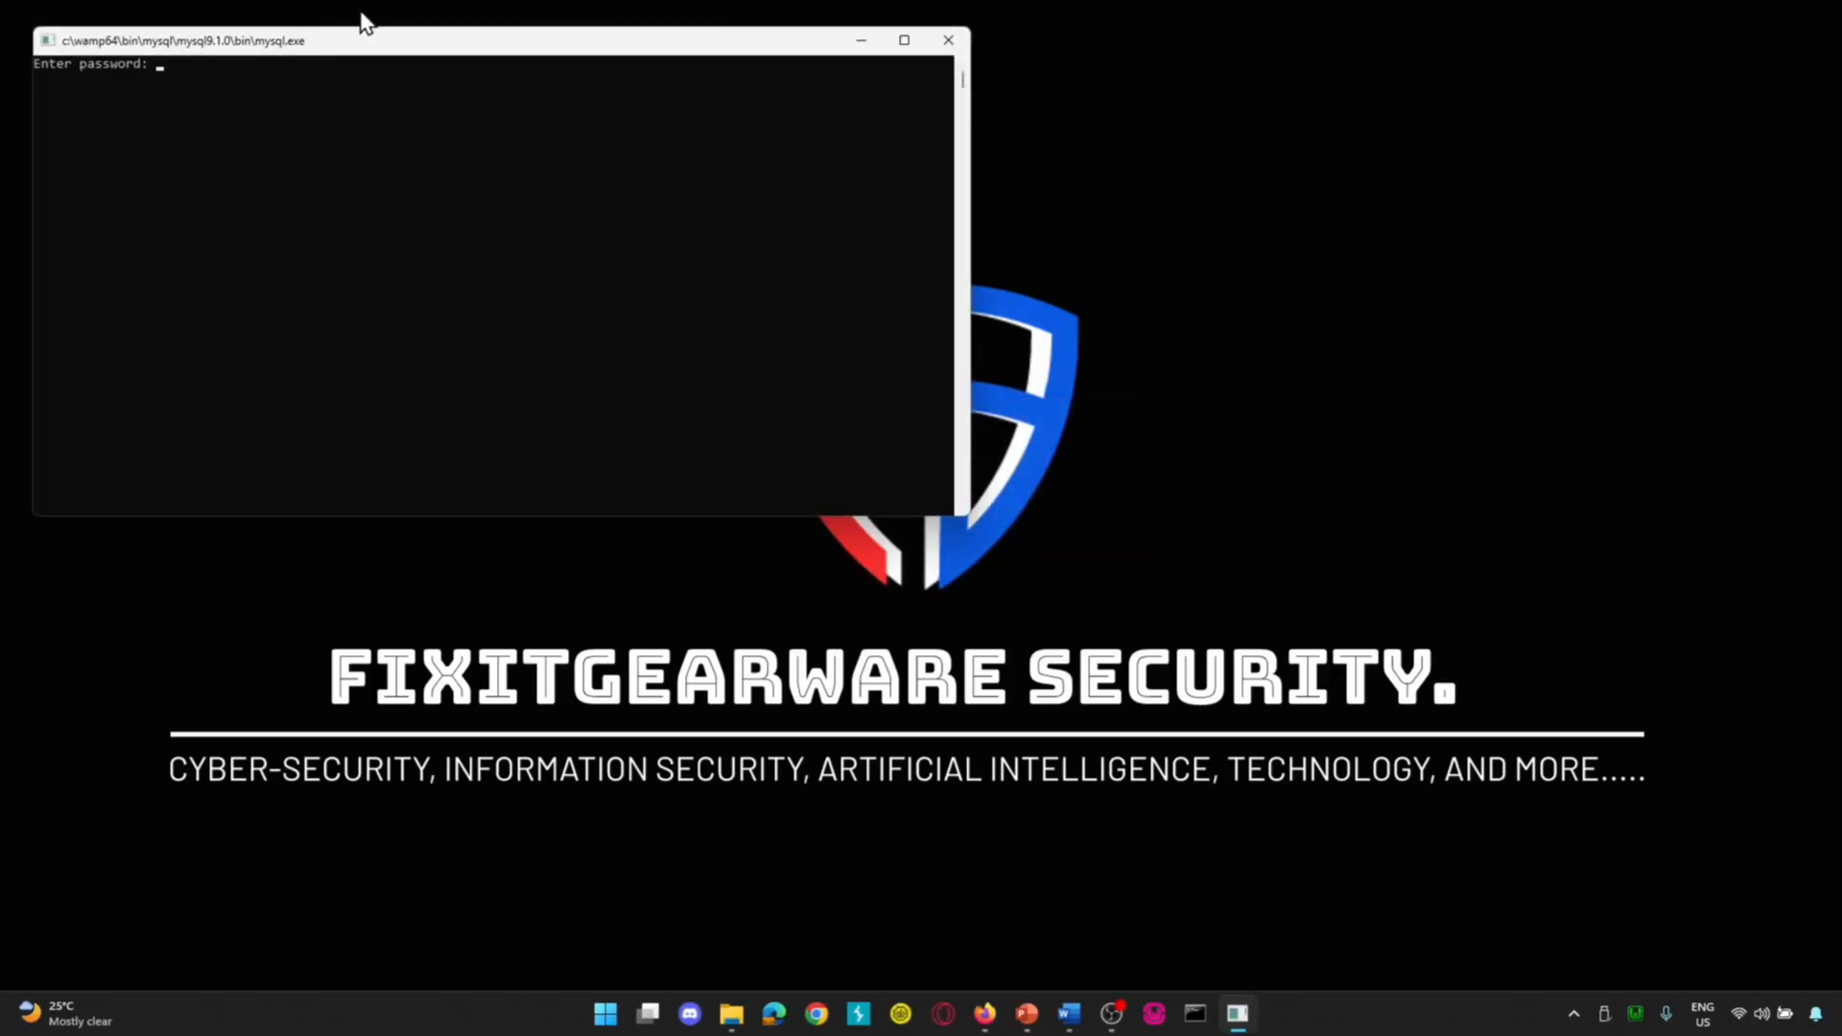
pyautogui.moveTo(414, 46); pyautogui.dragTo(774, 165)
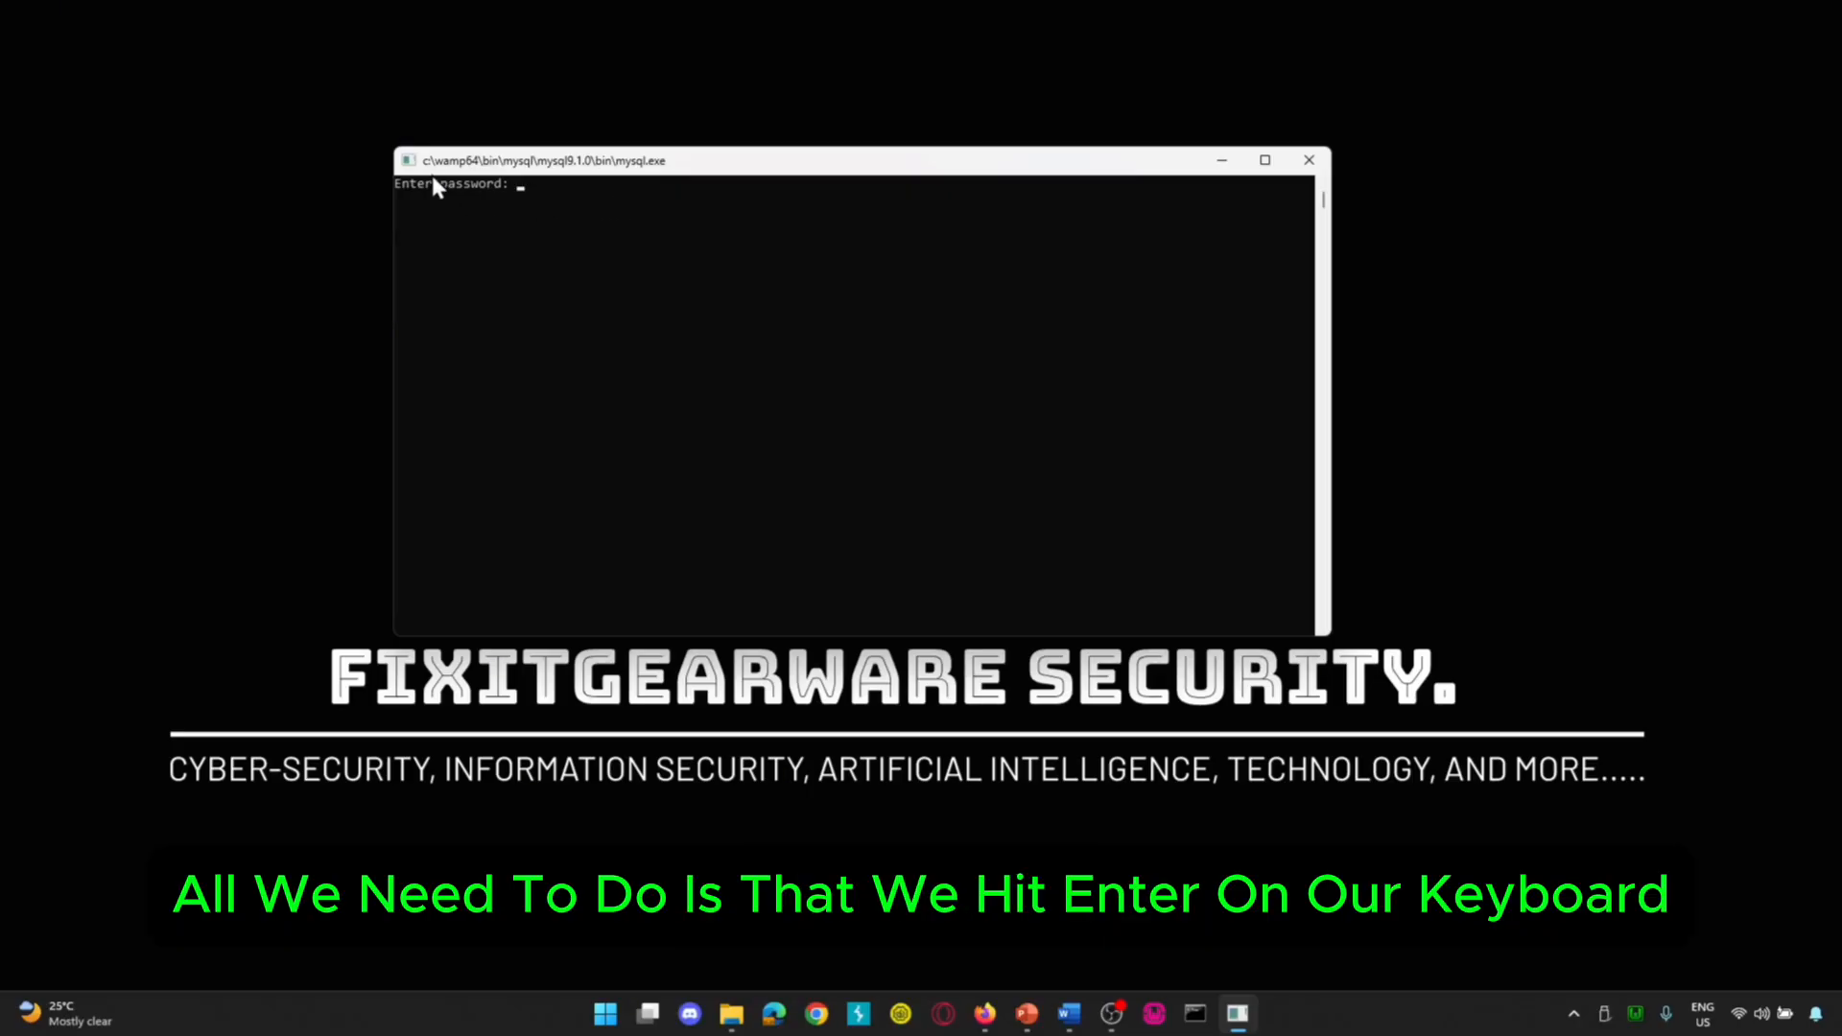
pyautogui.press('Return')
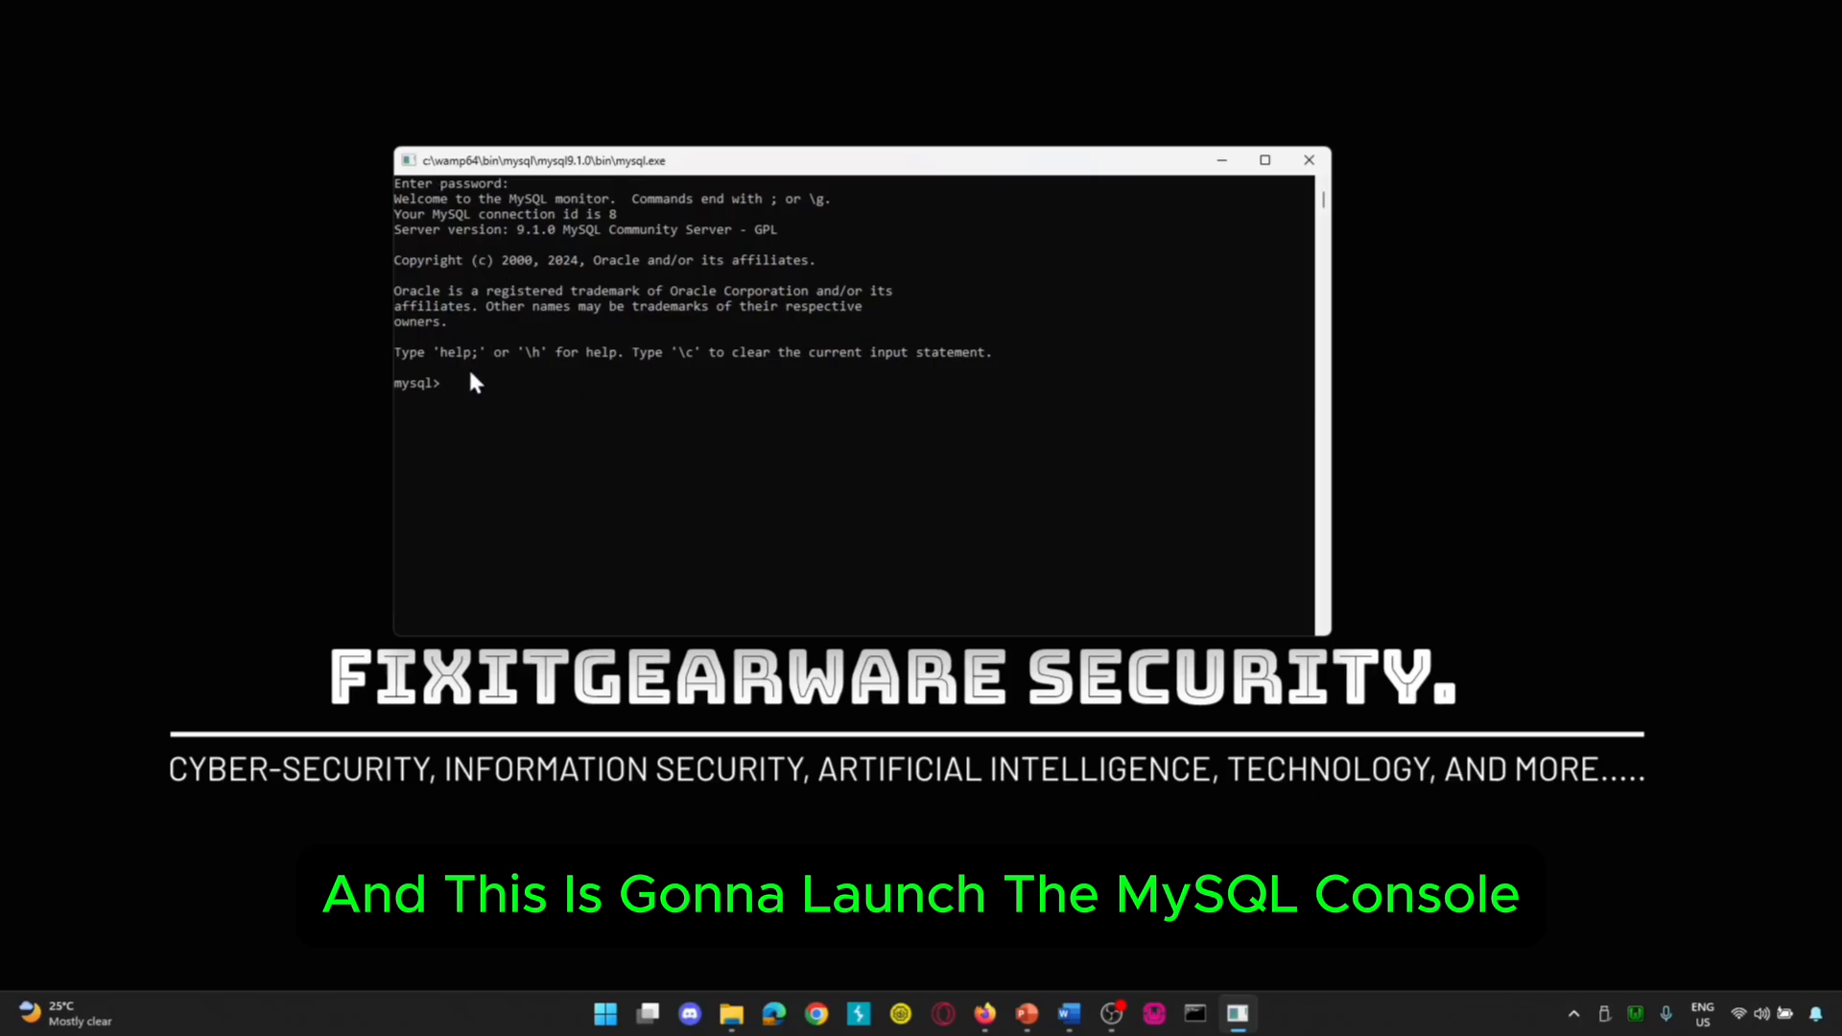
pyautogui.moveTo(703, 173); pyautogui.dragTo(771, 84)
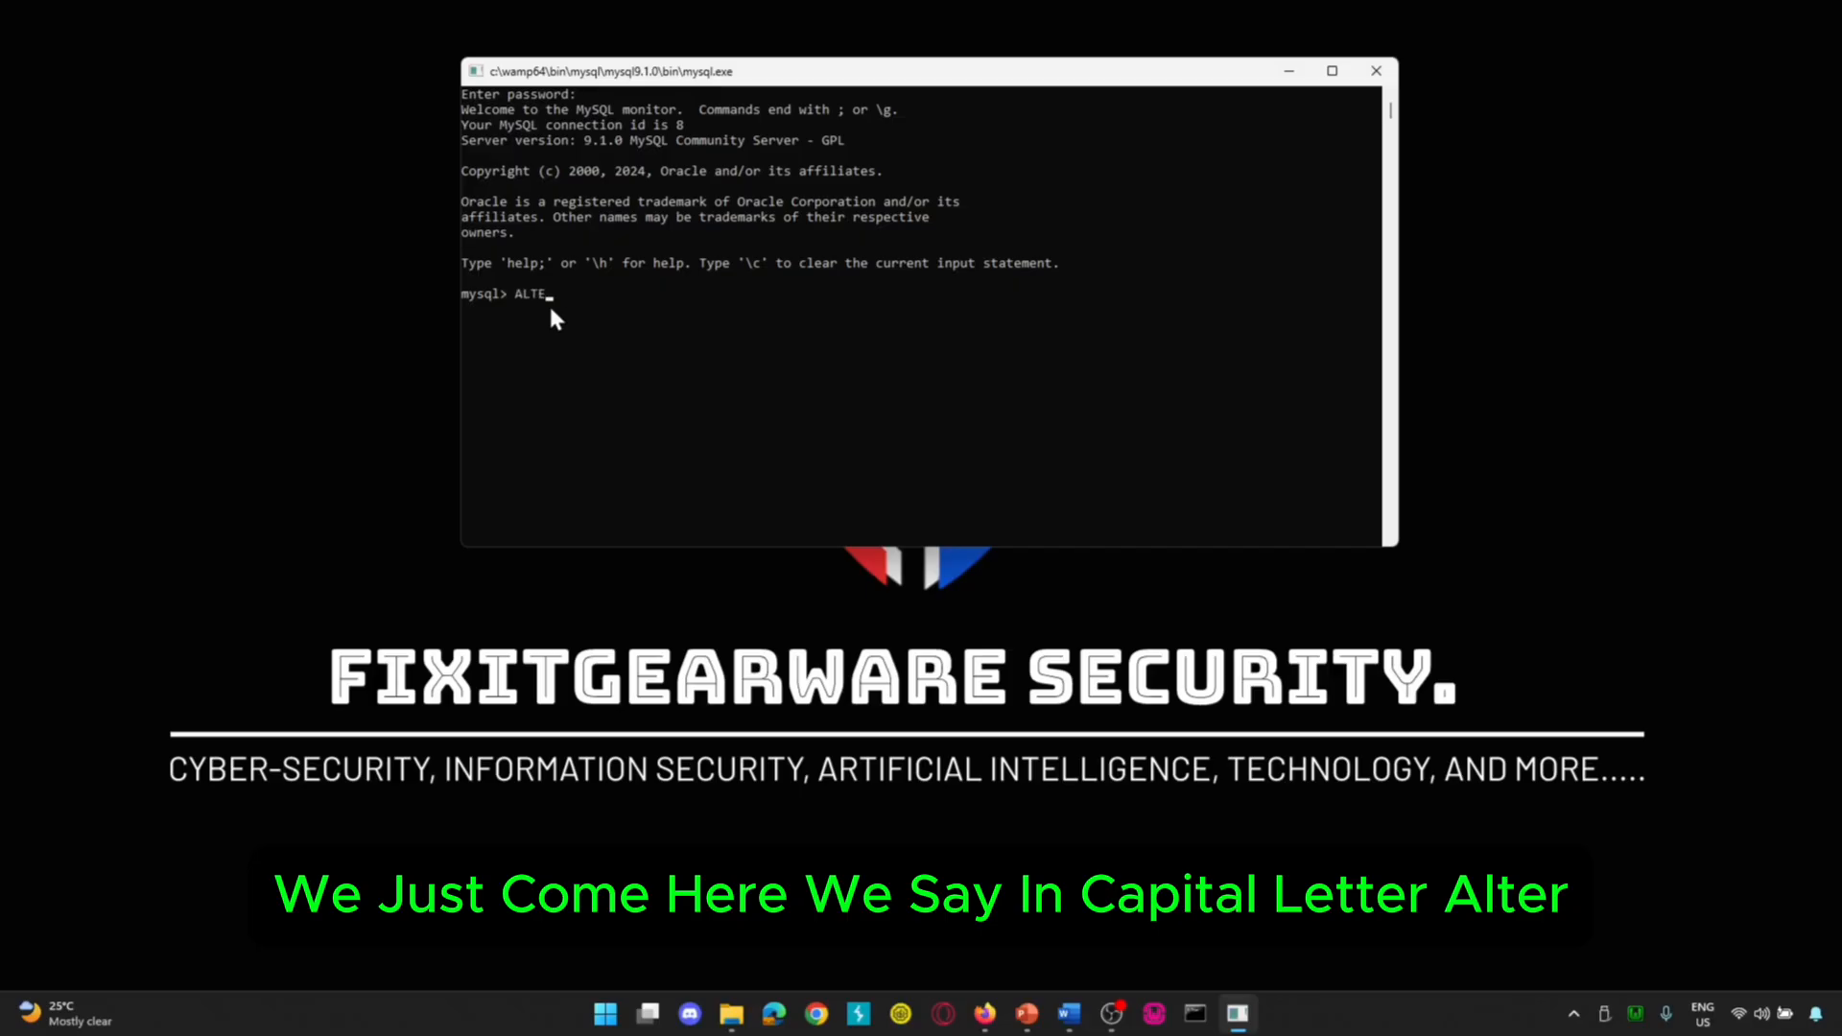
# - Set an empty password for the root account by running ALTER USER 'root'@'localhost' IDENTIFIED BY '';
pyautogui.write('R US')
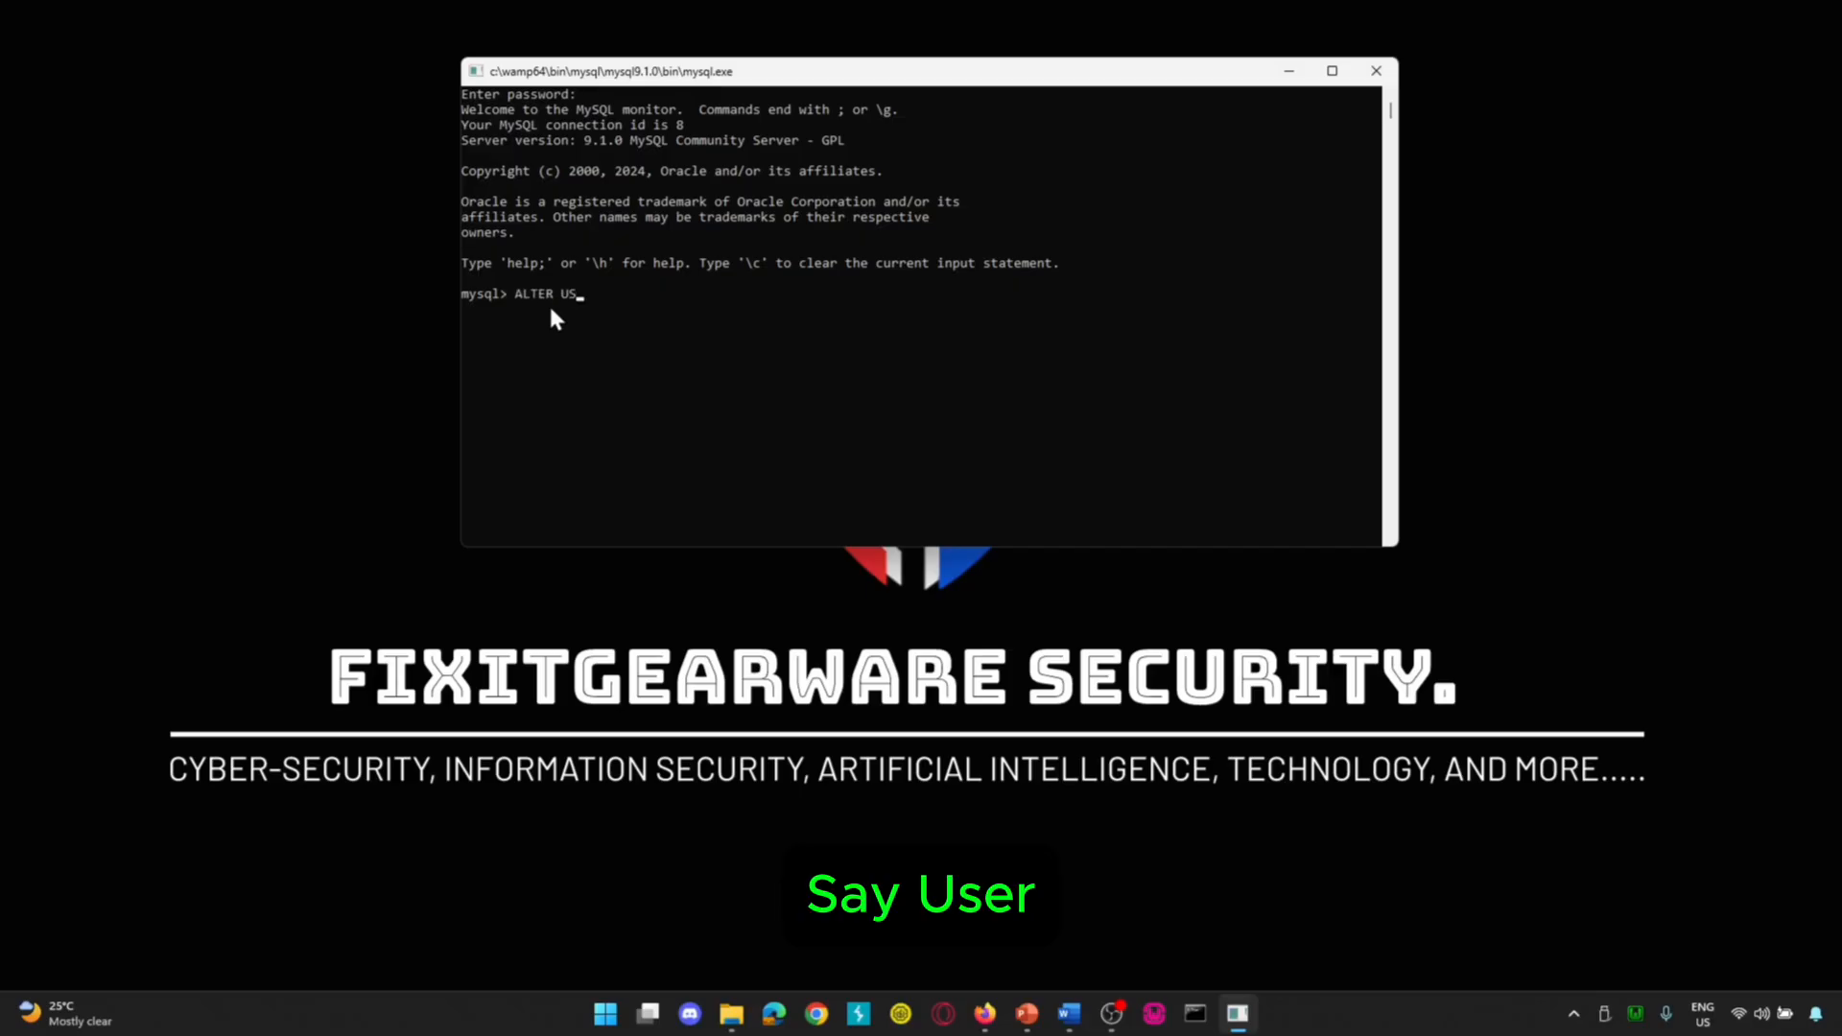
pyautogui.write("ER 'r")
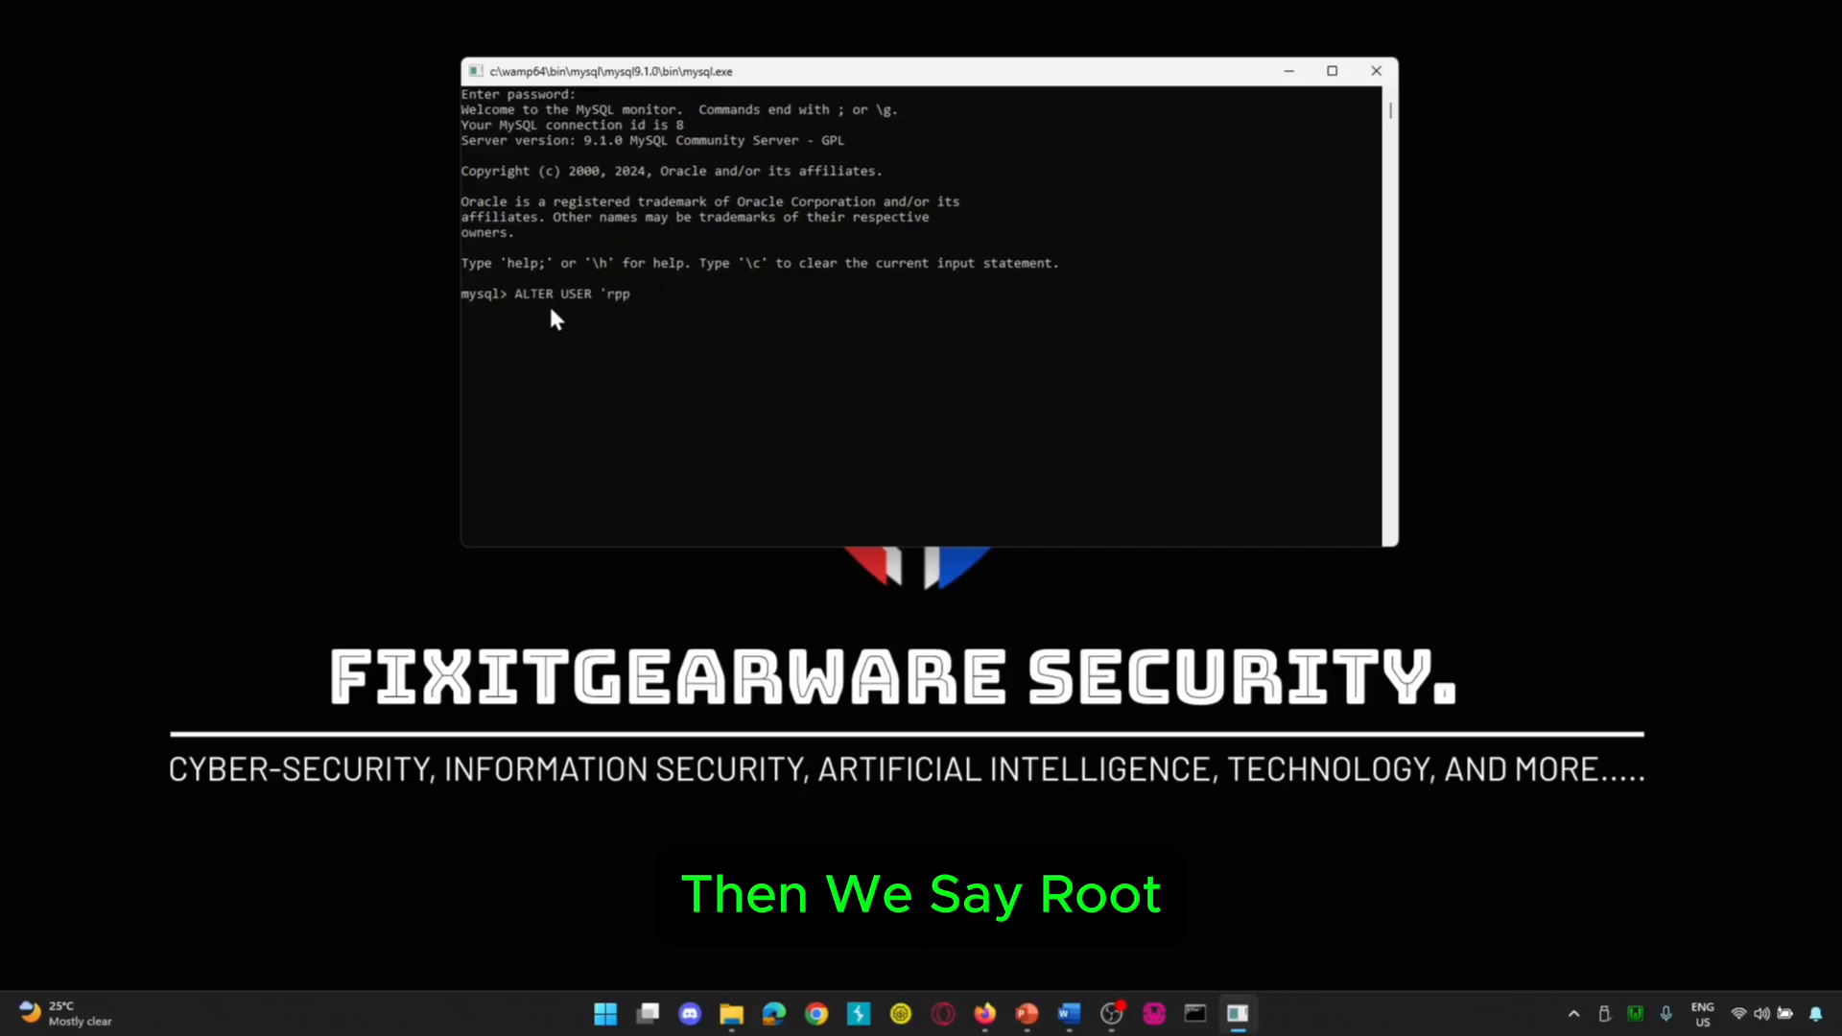
pyautogui.write("oot'@'localhost'")
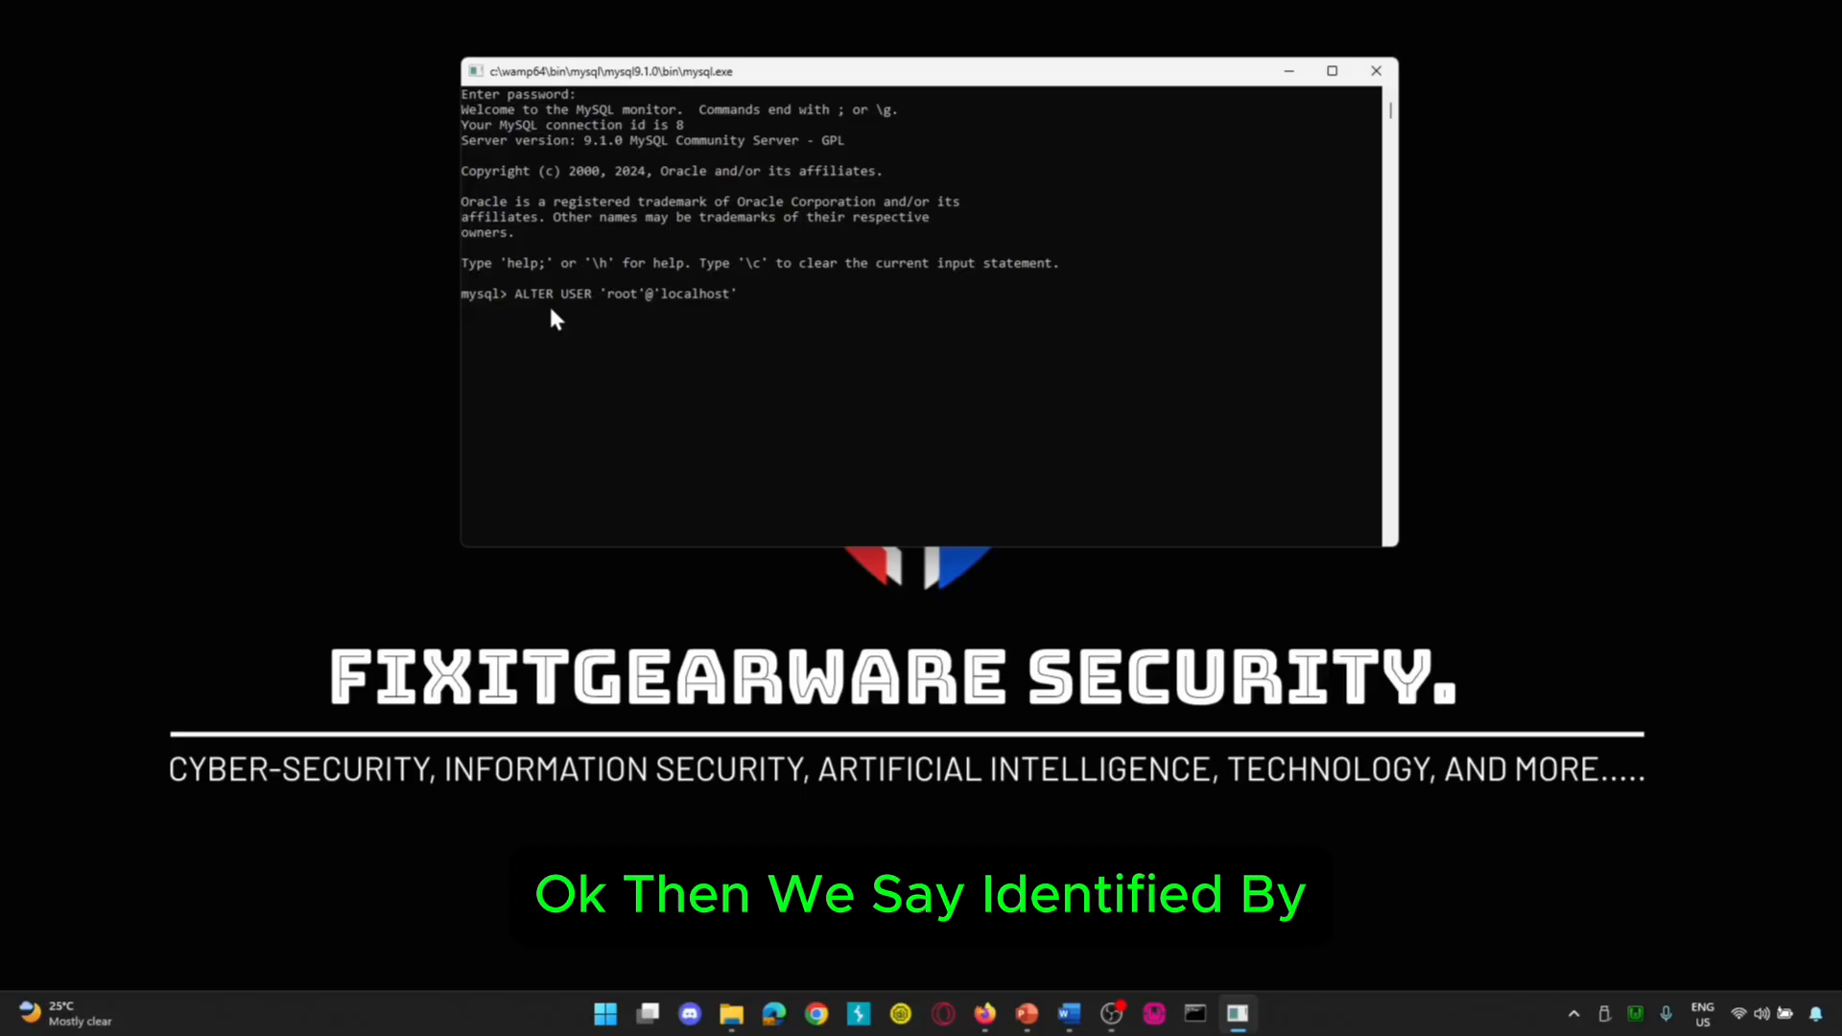
pyautogui.write(' IDENTIFIED BY')
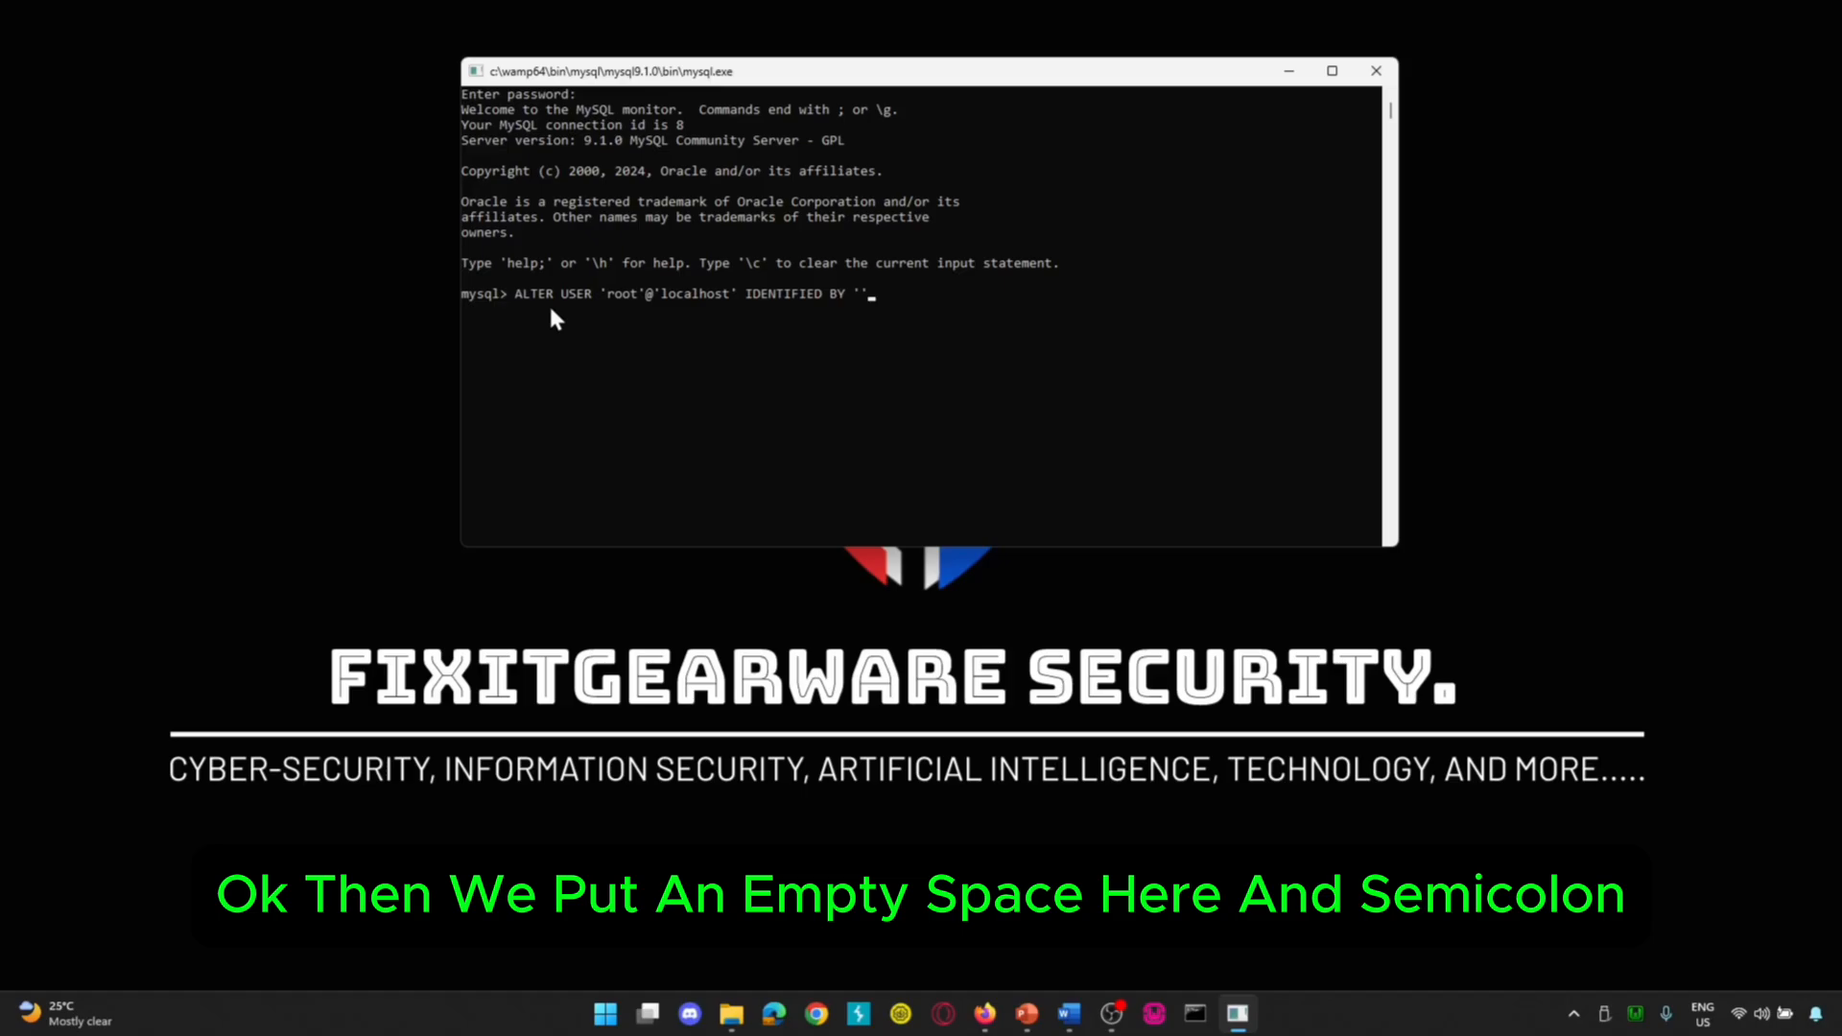
pyautogui.write(" '';")
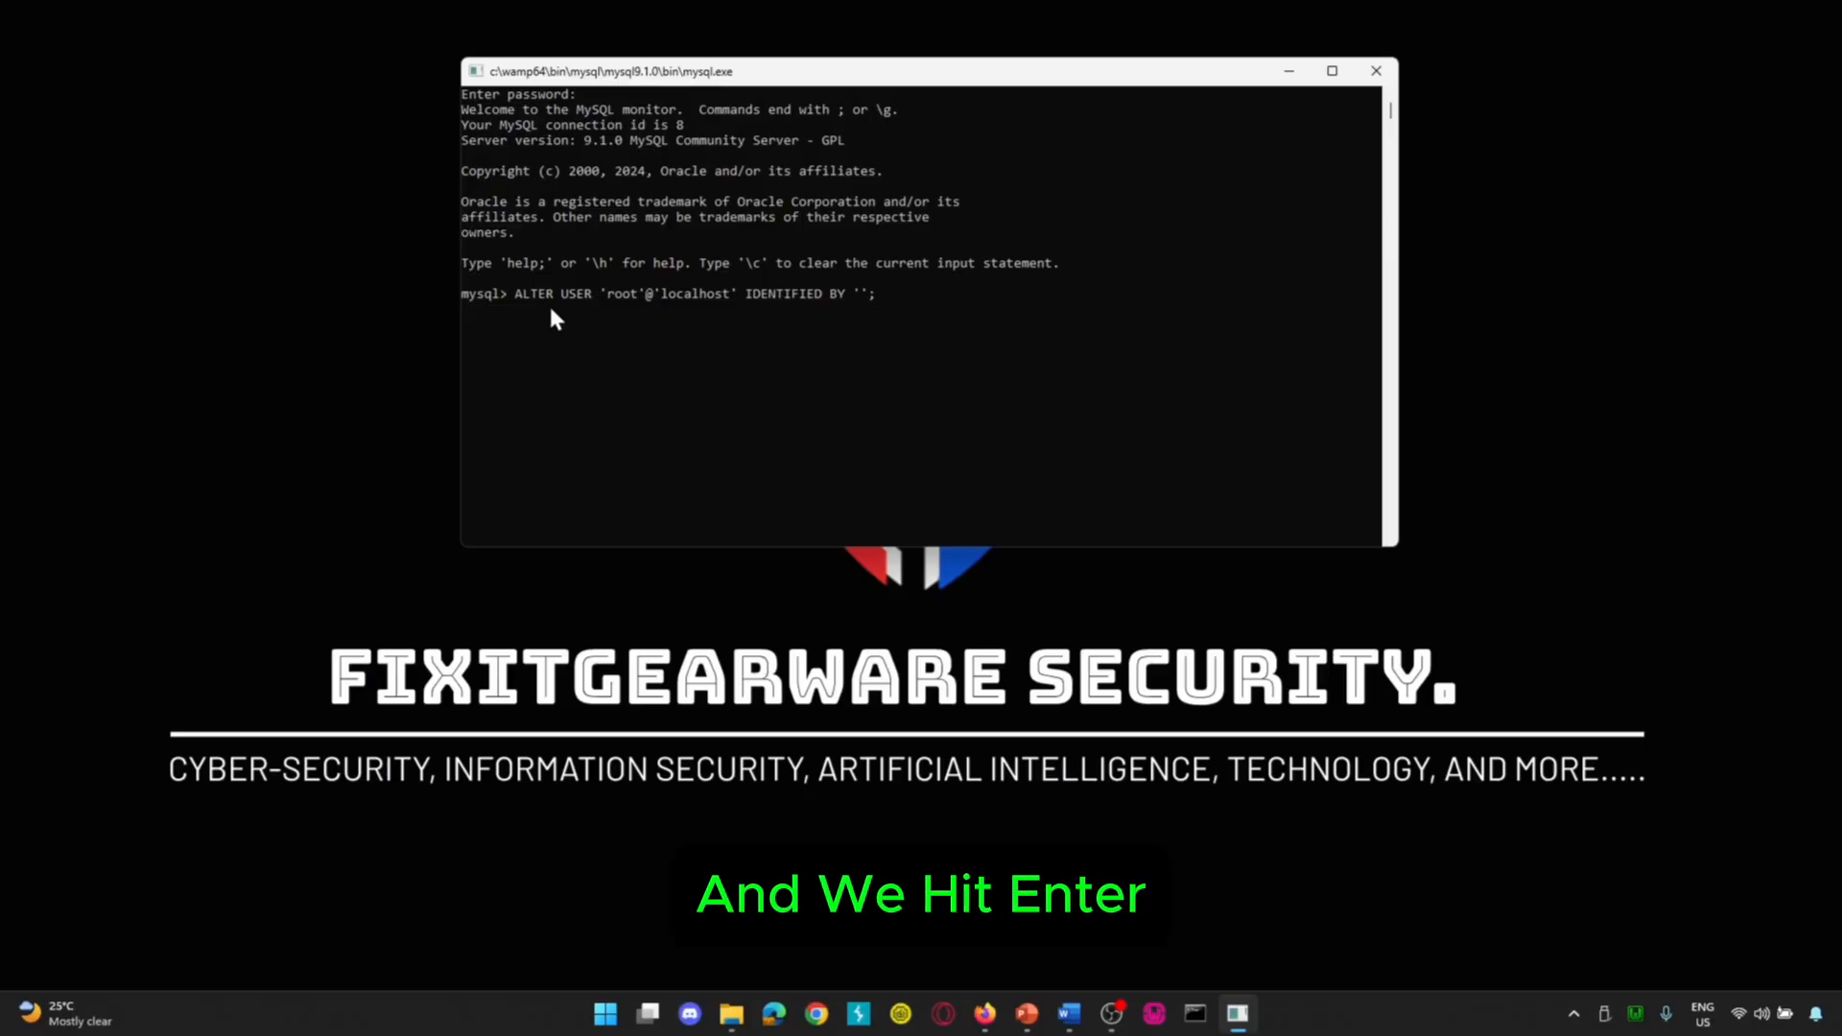
pyautogui.press('Return')
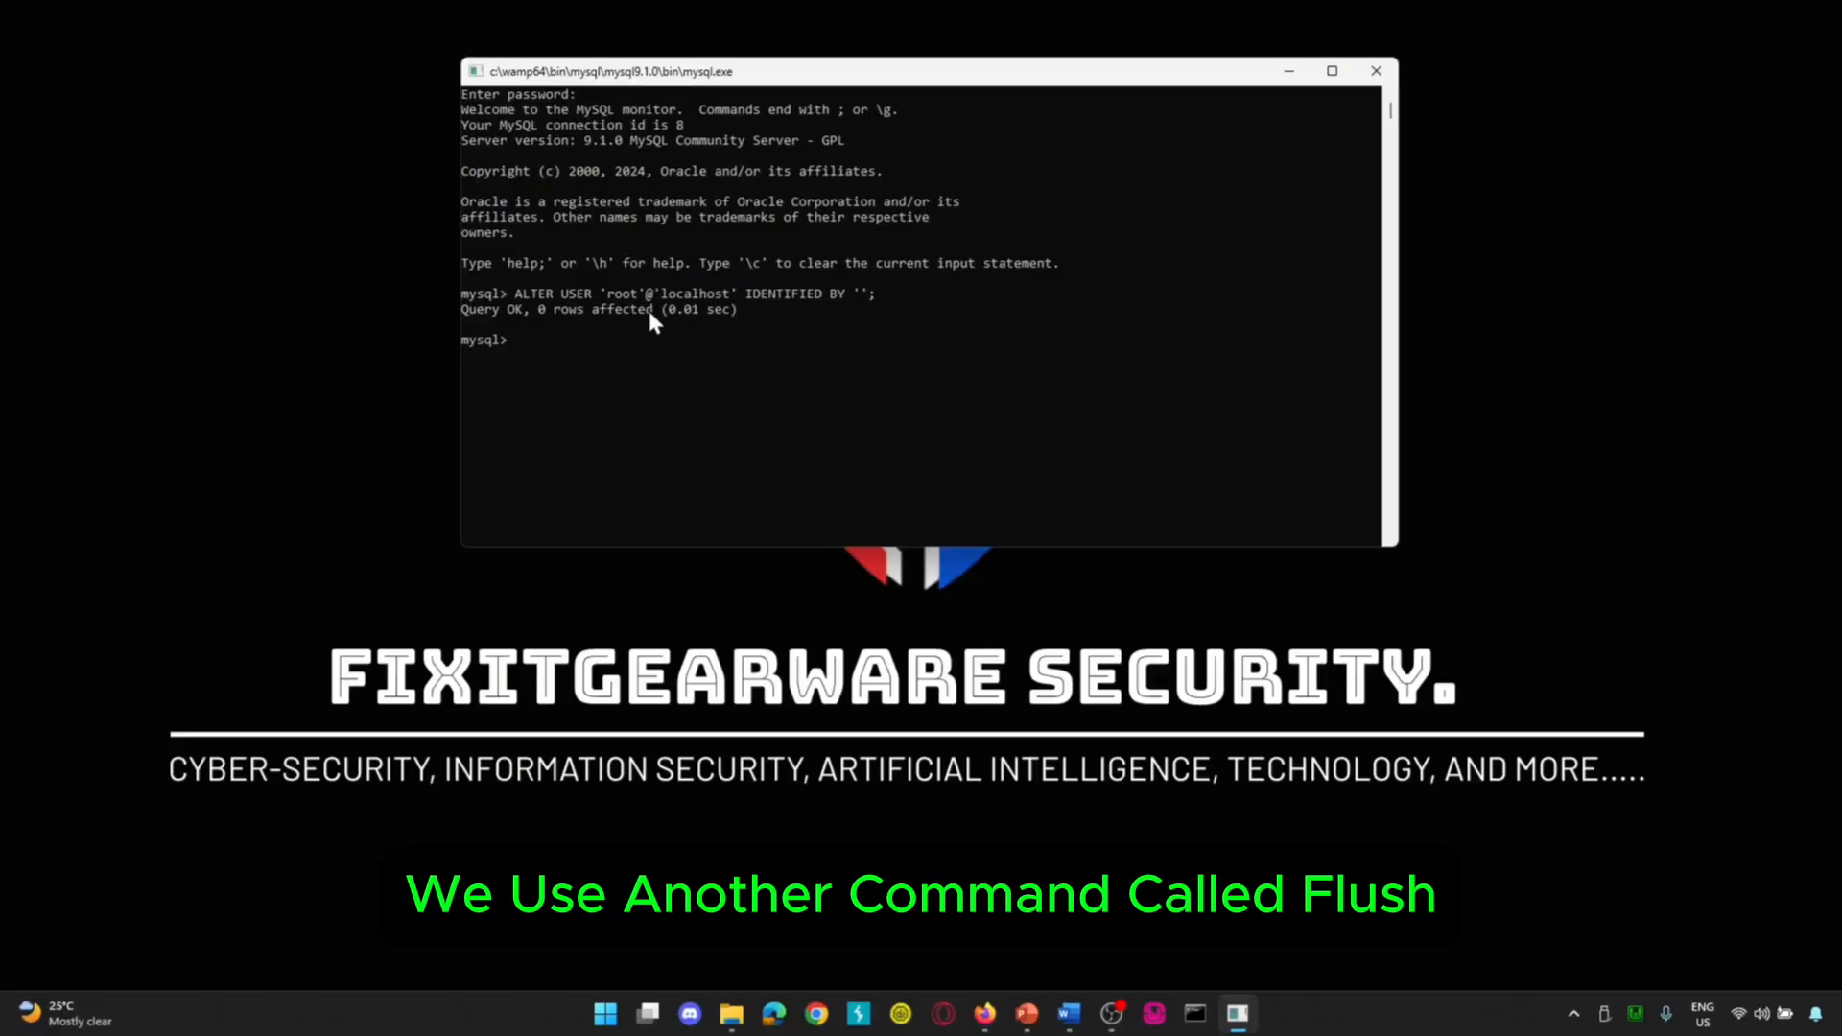
# - Try to reload the MySQL privileges with the statement FLUSH PRIVILEDGES;
pyautogui.write('FLUSH PRI')
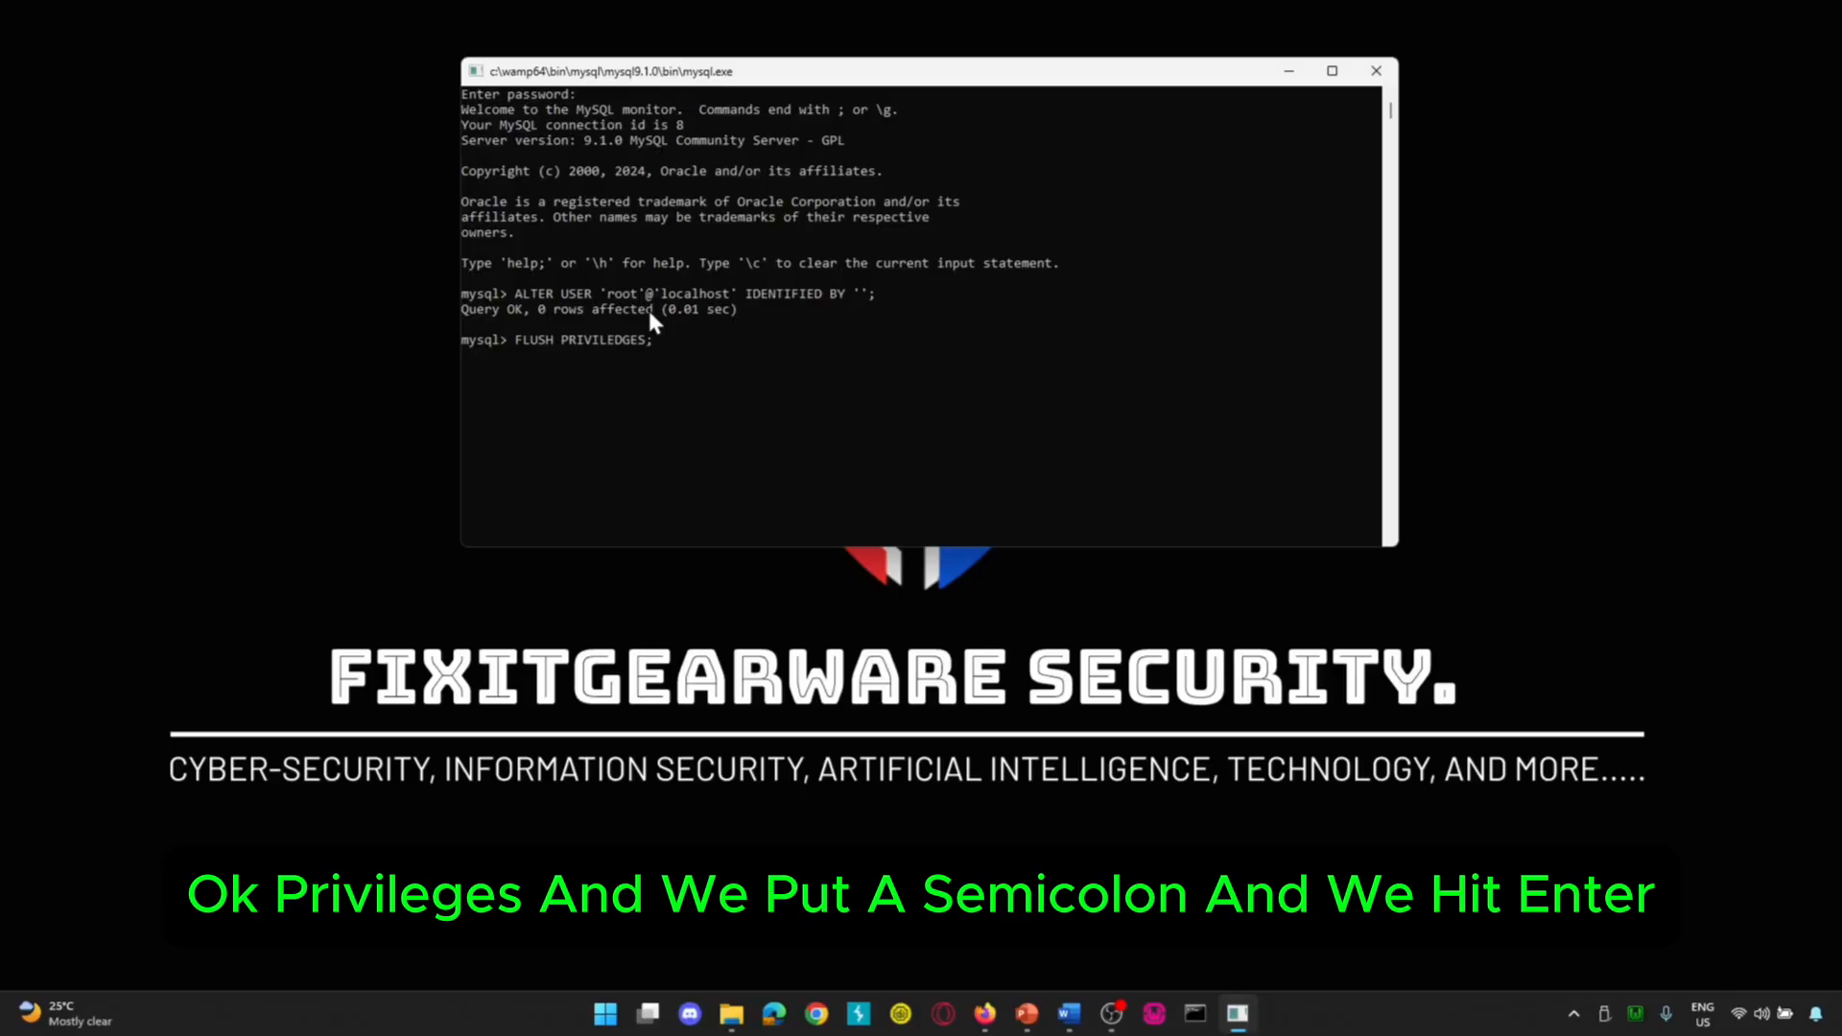
pyautogui.write('VILEDGES;')
pyautogui.press('Return')
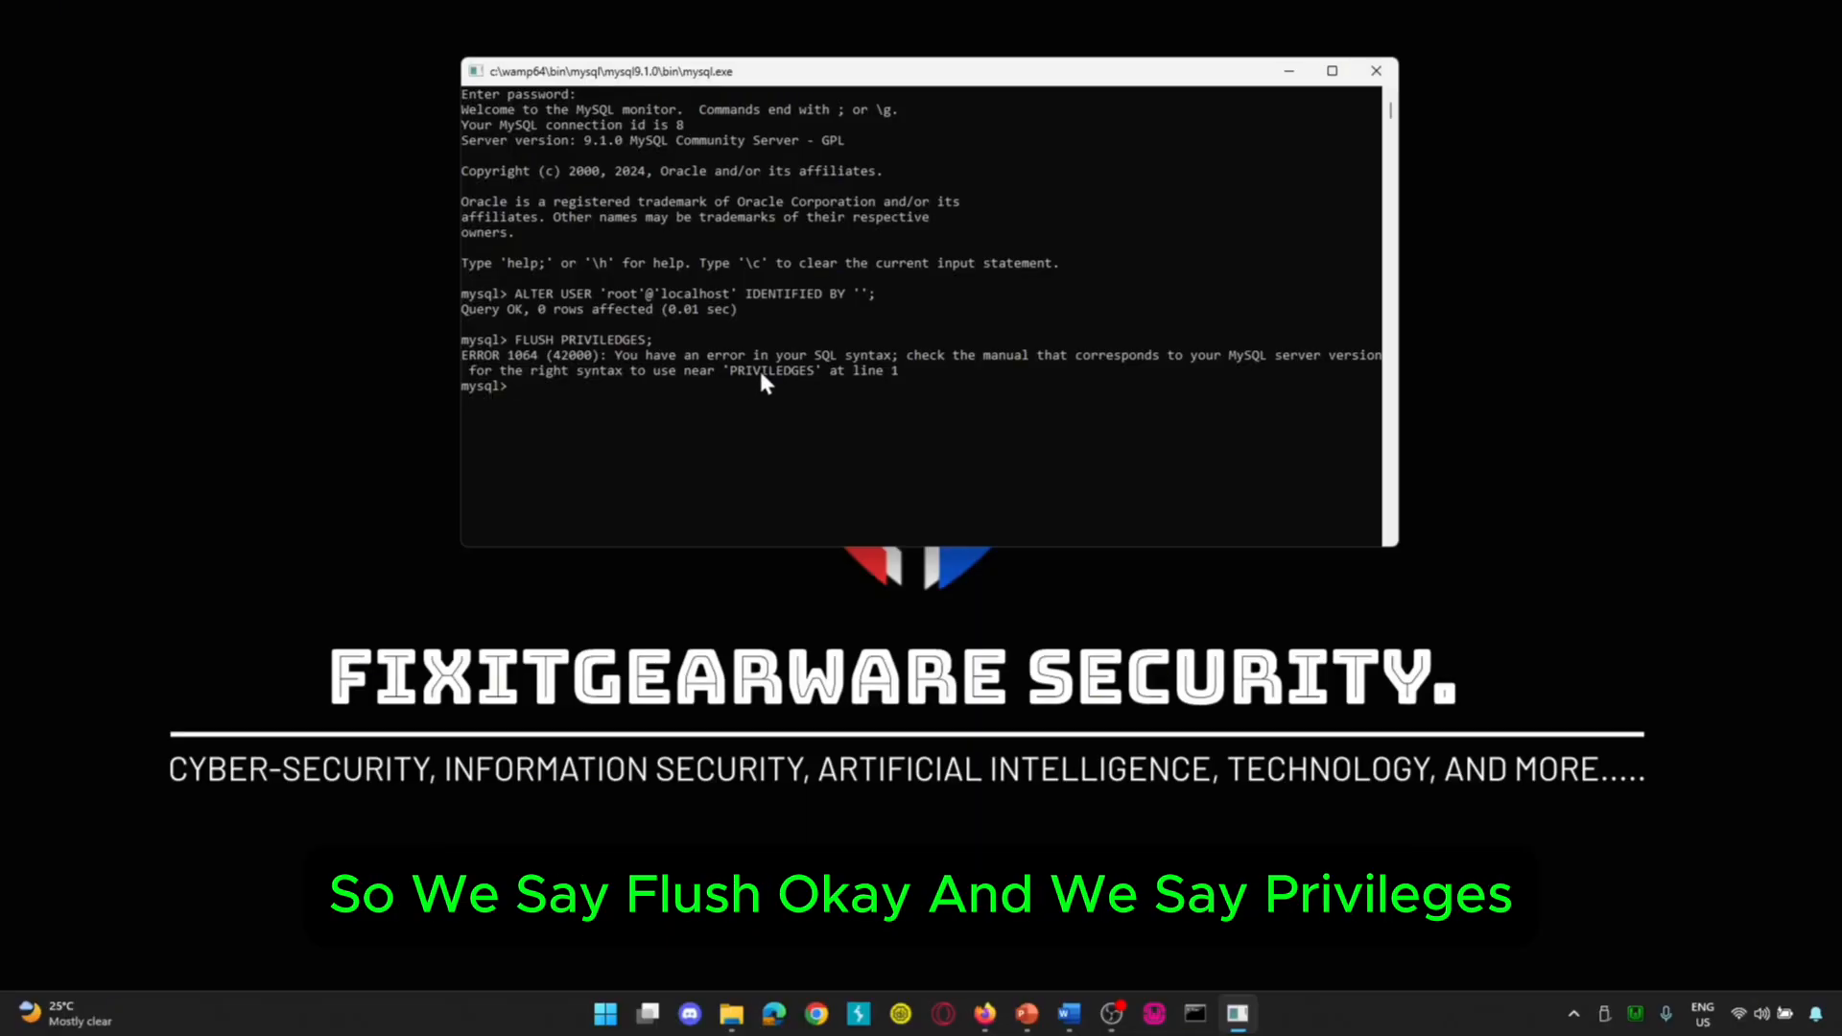
# - Reload the MySQL privileges with FLUSH PRIVILEGES; and close the console
pyautogui.write('FLUSH PRIVILEGES;')
pyautogui.press('Return')
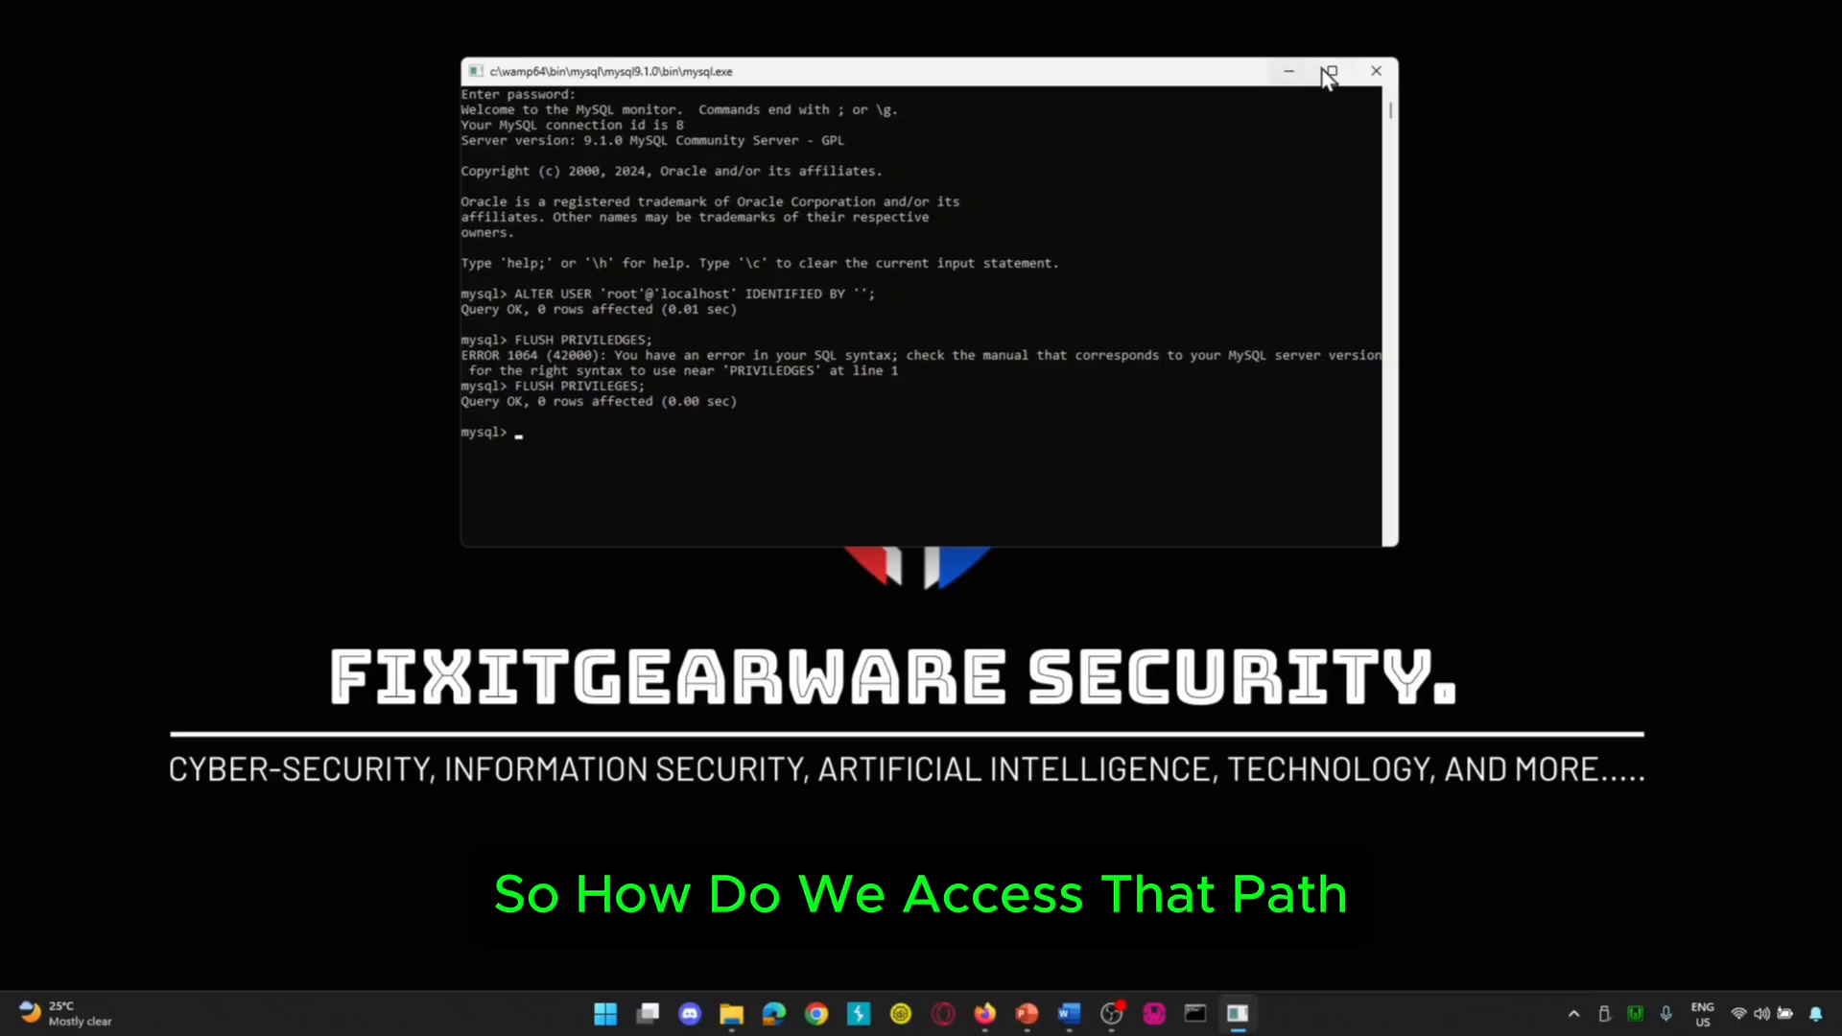
pyautogui.click(1384, 73)
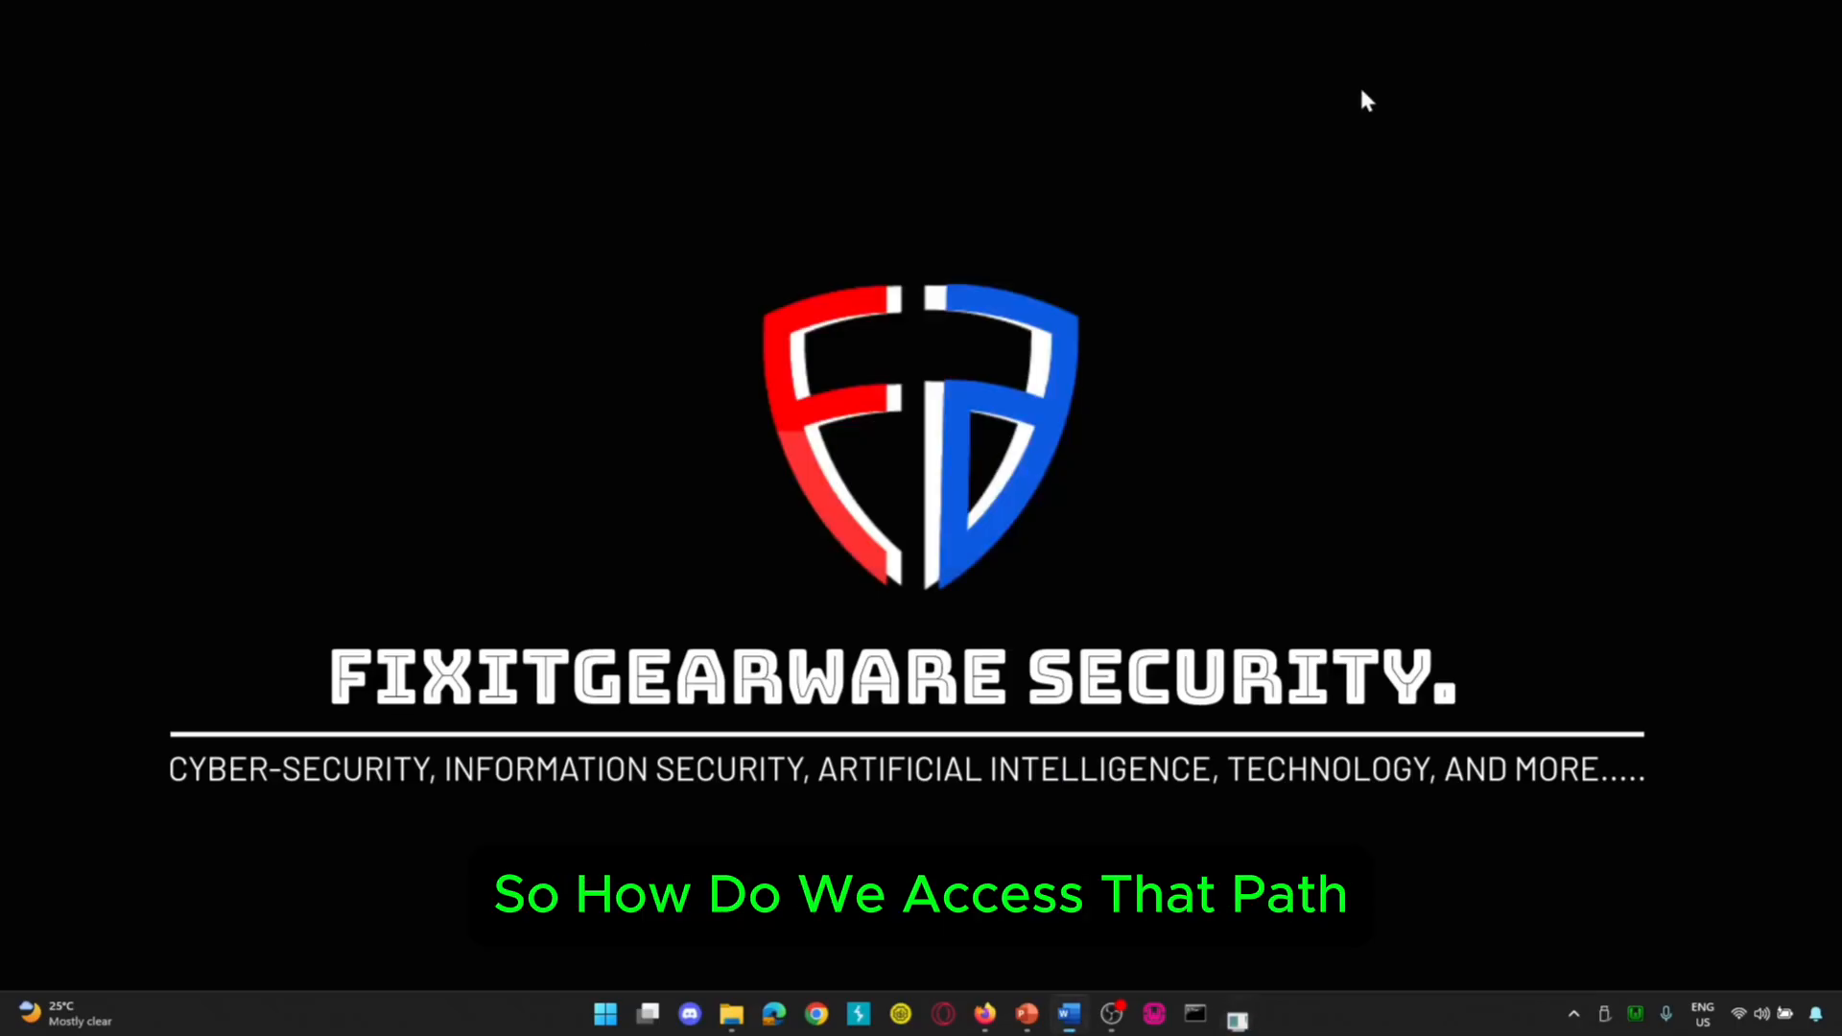
# - Check the phpMyAdmin version in Wampserver and open the folder C:/wamp64/apps/phpMyAdmin5.2.2/ through the Run dialog
pyautogui.press('super+r')
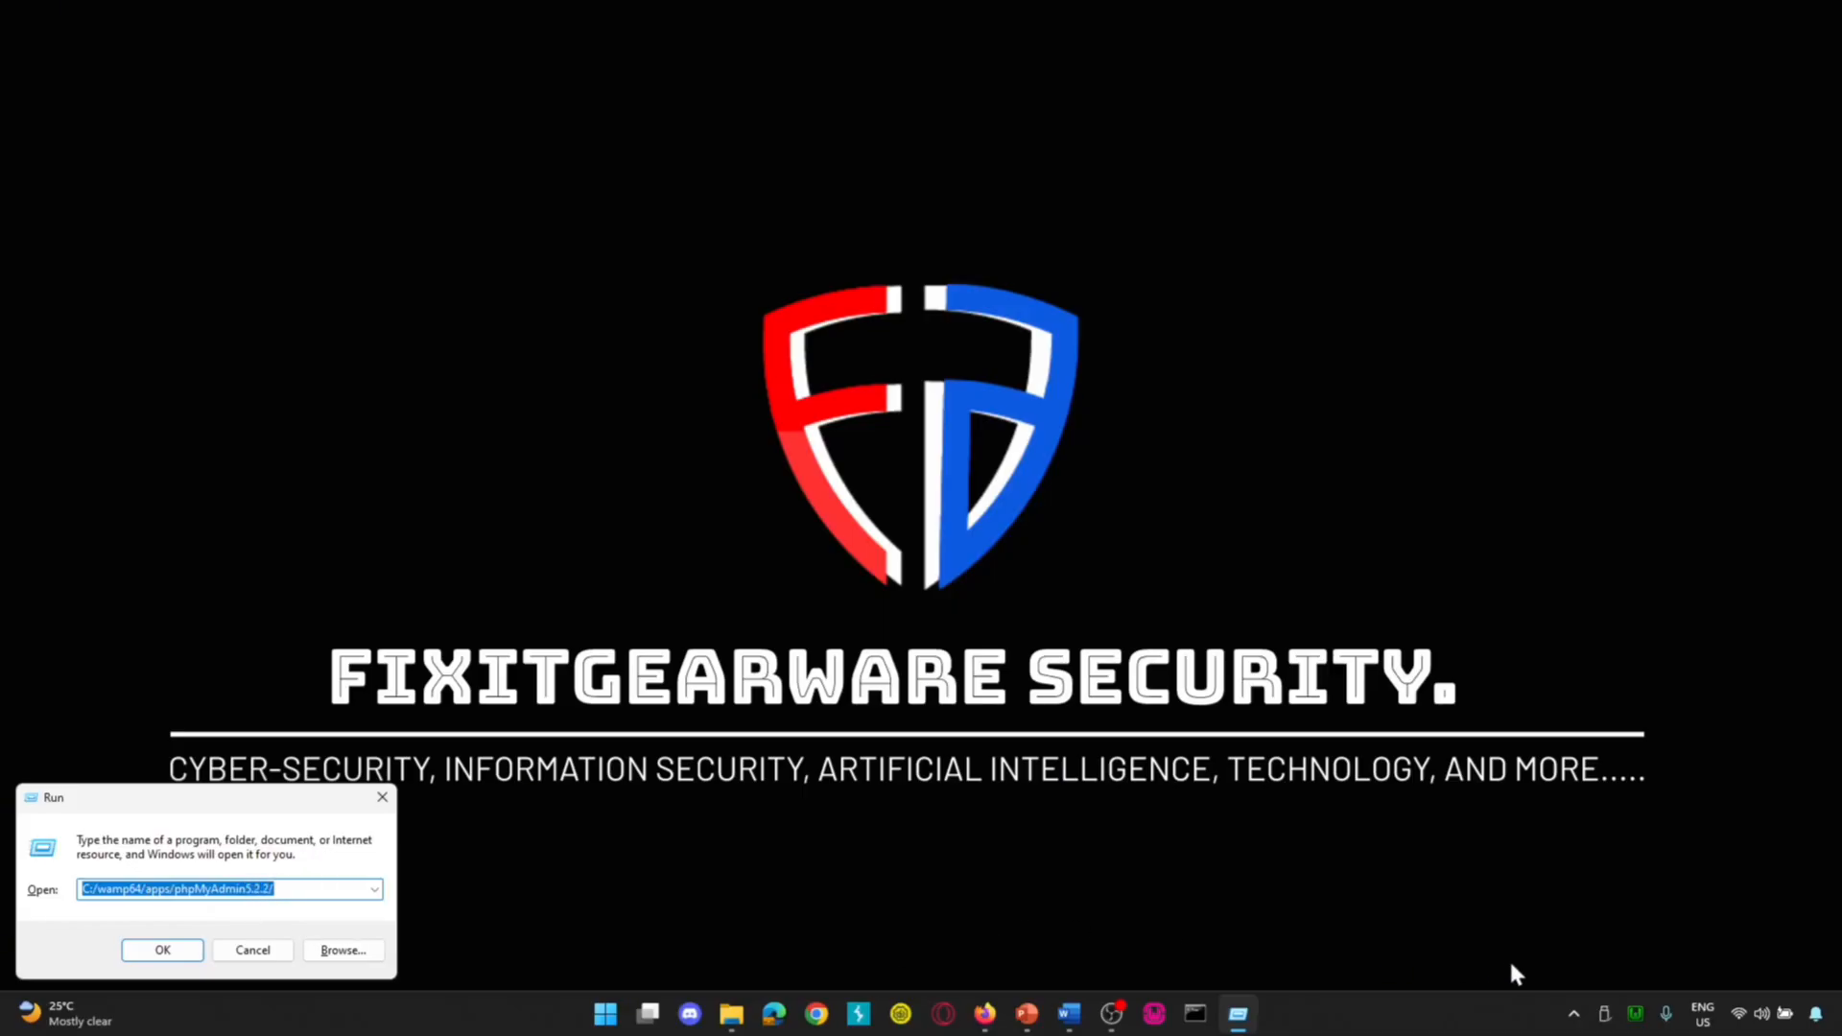
pyautogui.click(1637, 1014)
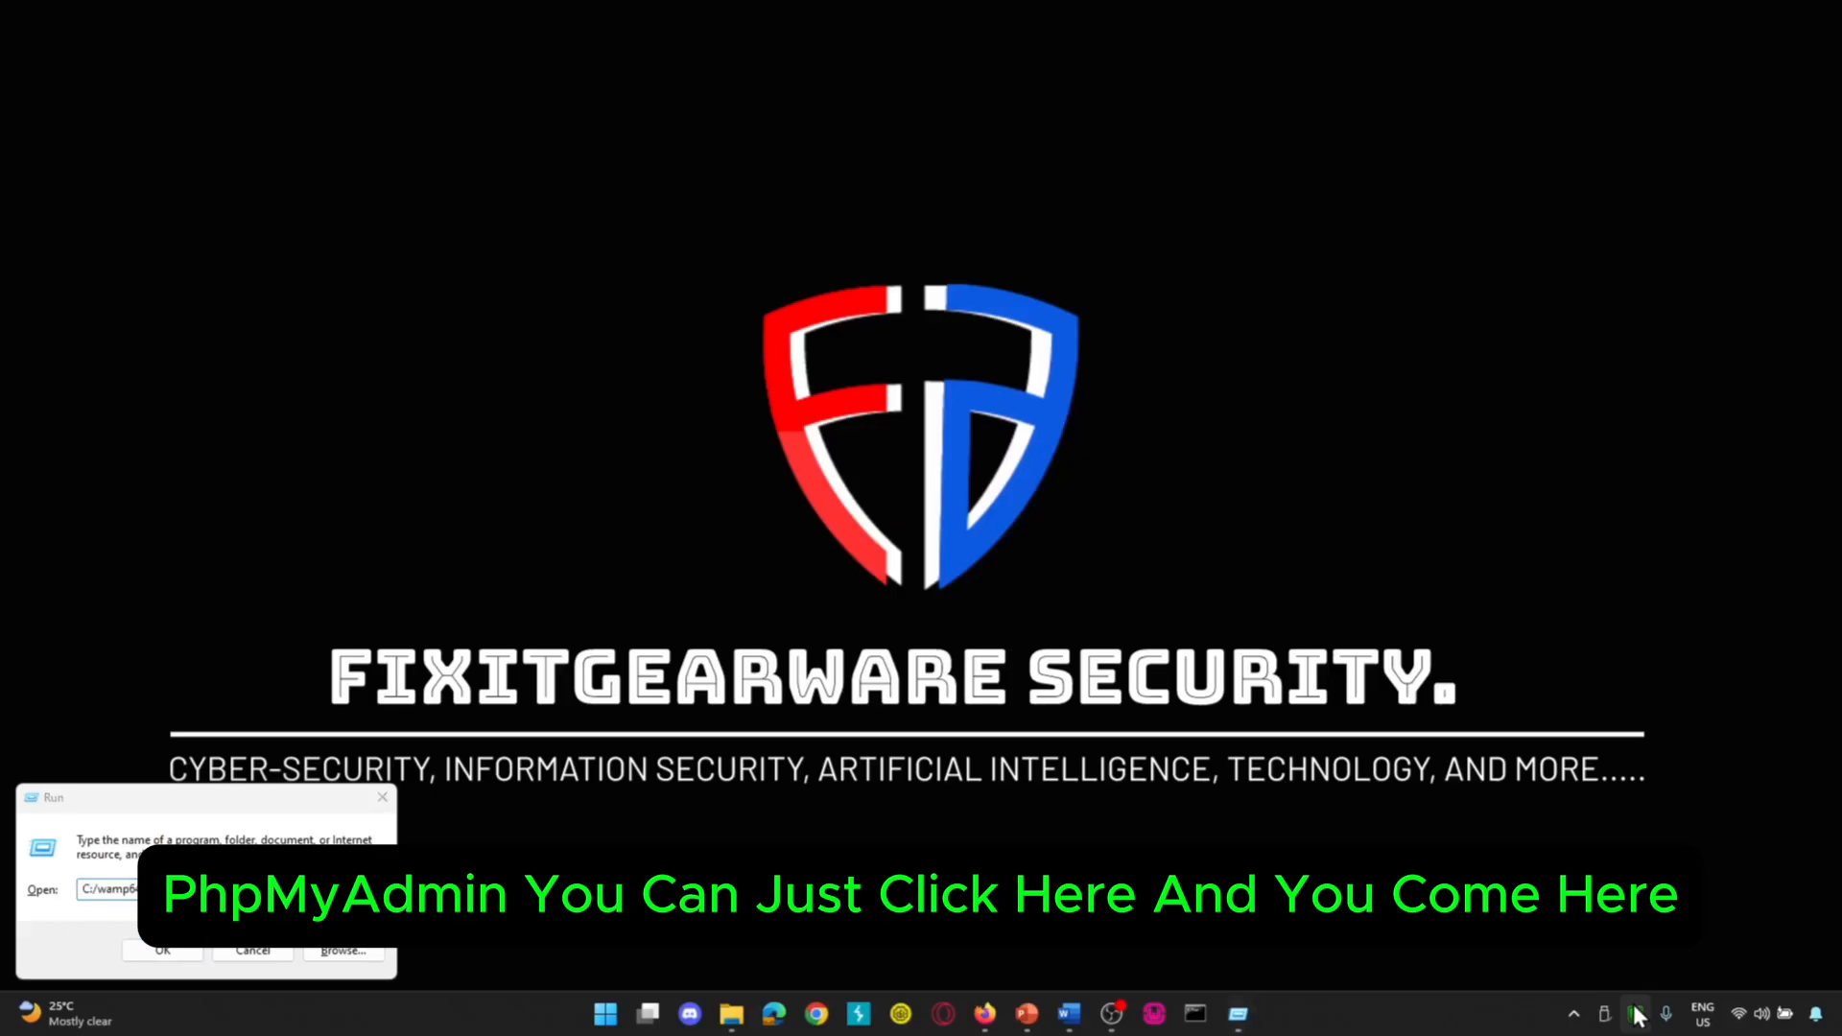
pyautogui.moveTo(1690, 703)
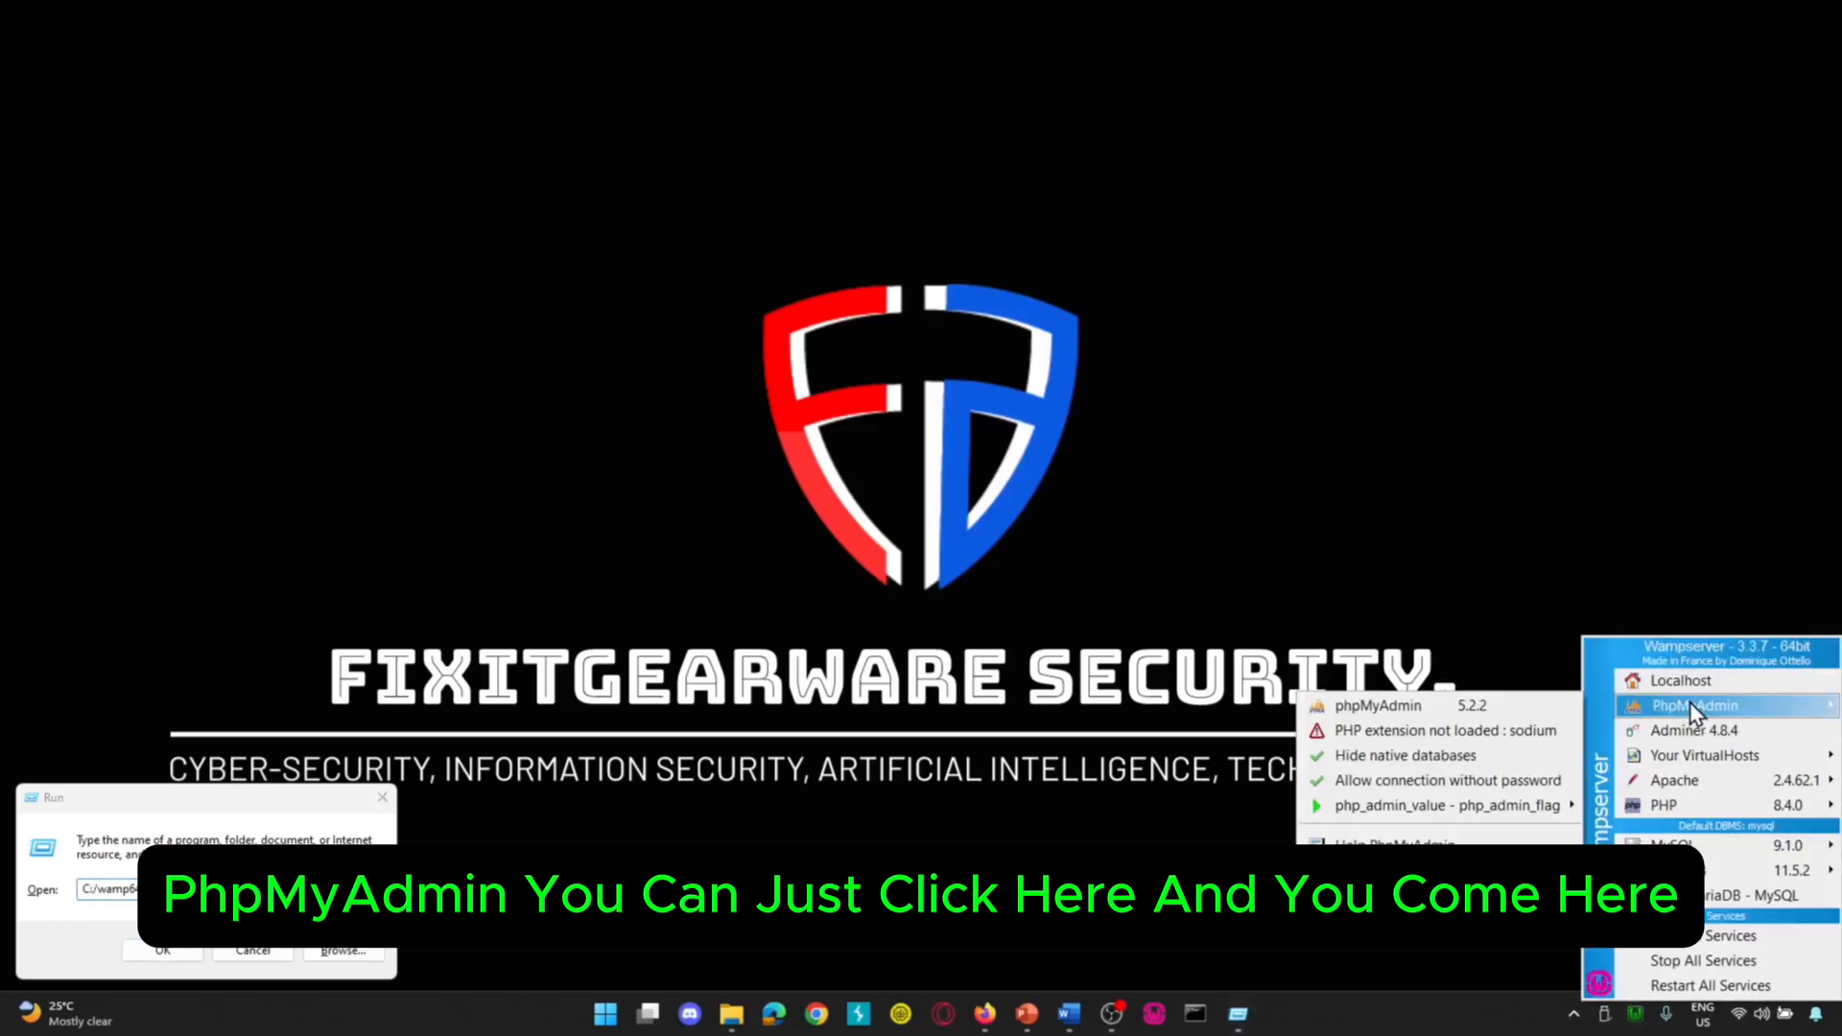
pyautogui.click(1500, 708)
pyautogui.click(161, 949)
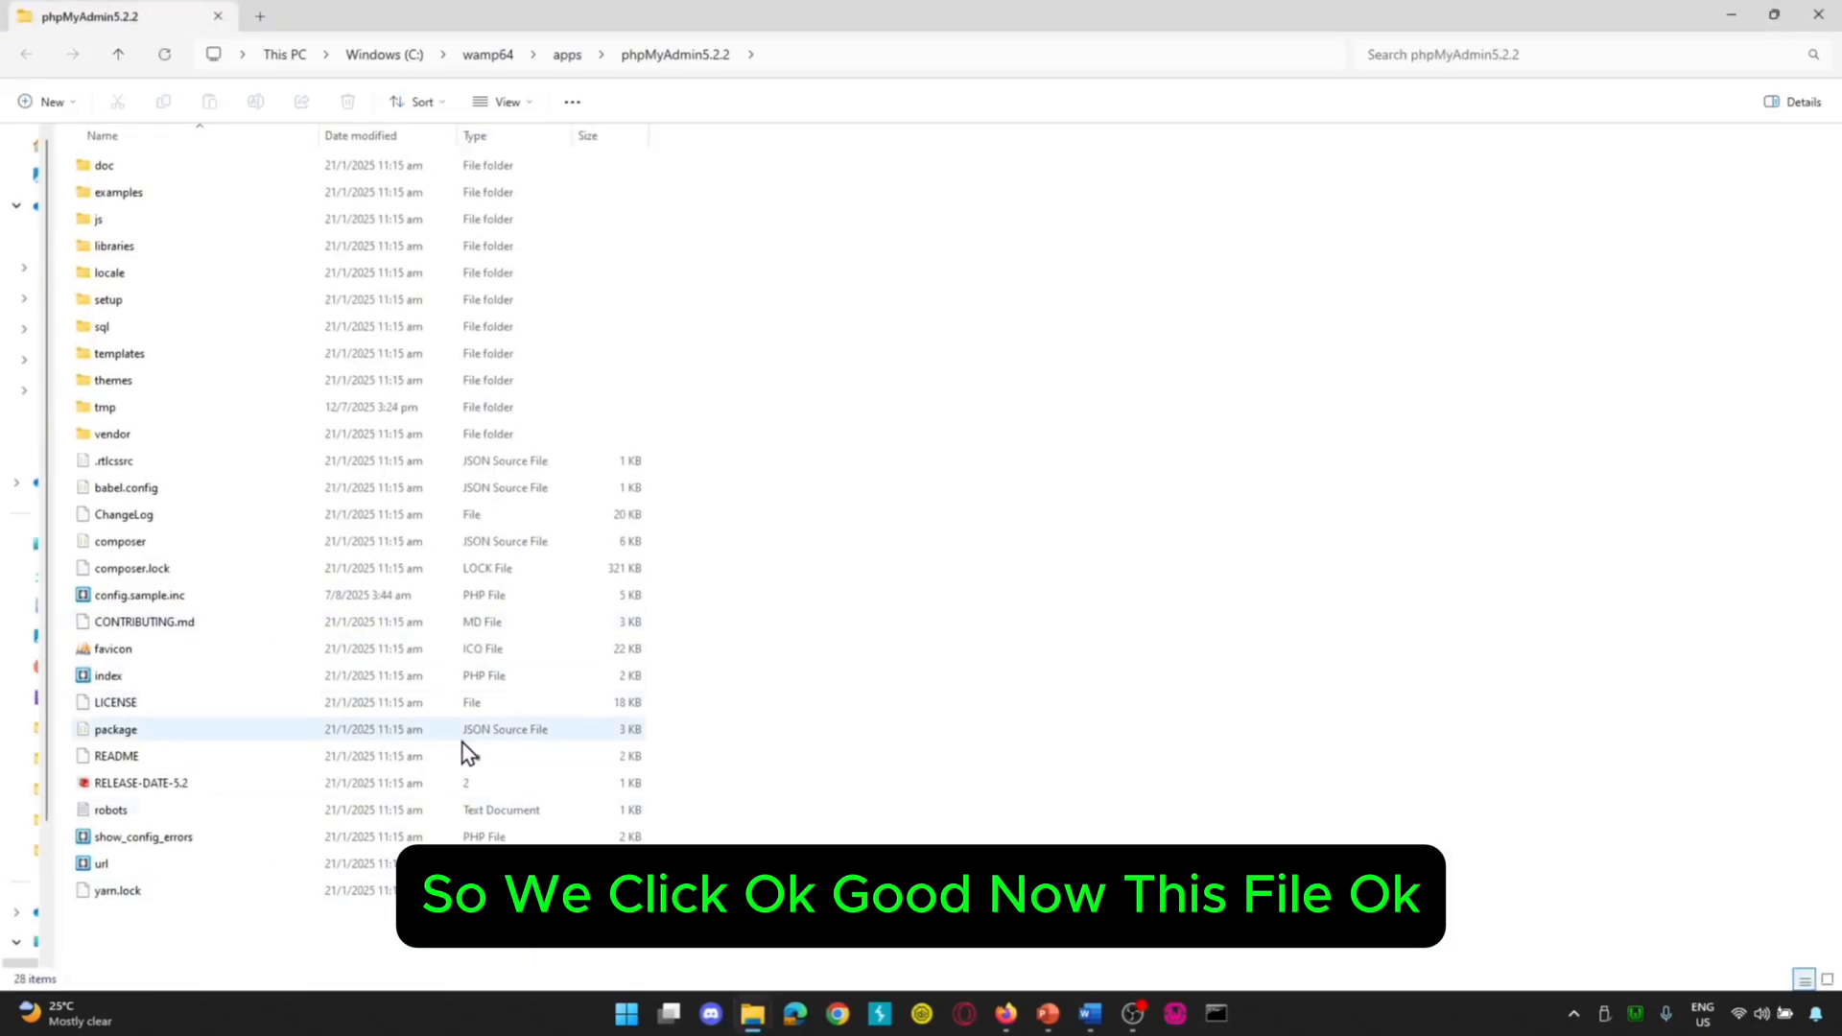
pyautogui.click(161, 597)
pyautogui.rightClick(160, 599)
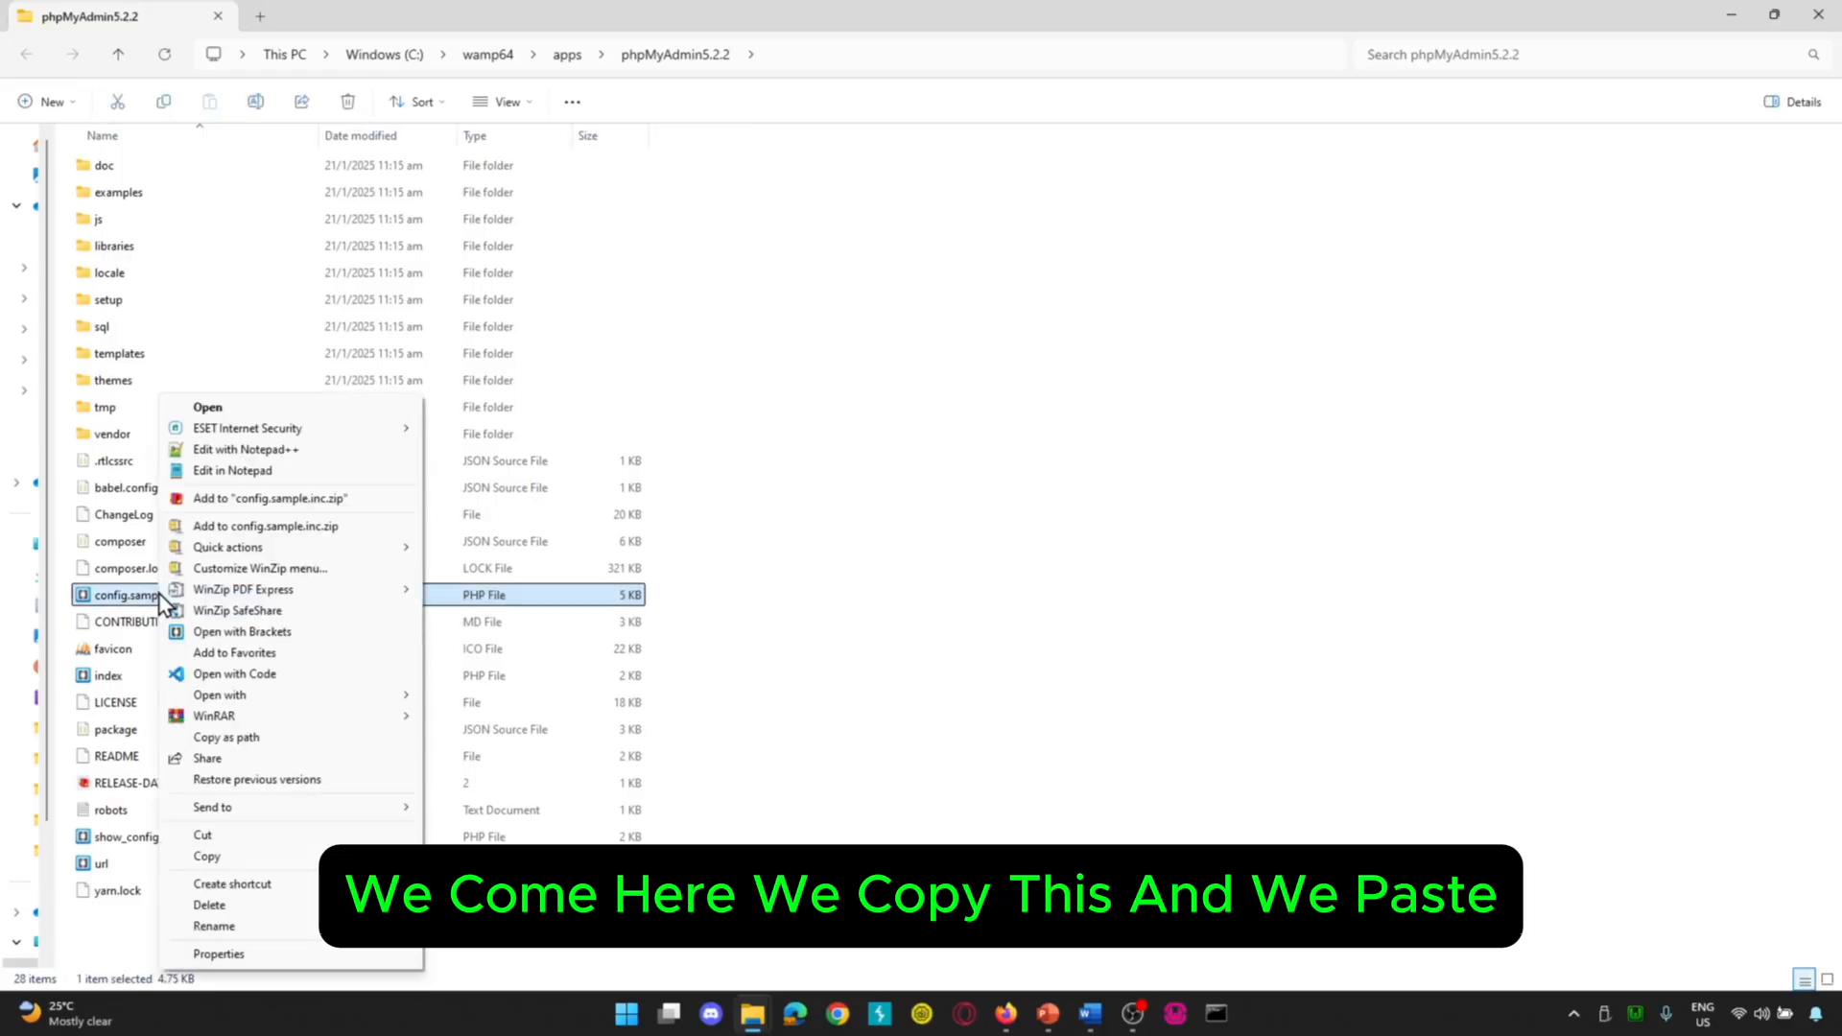
pyautogui.click(197, 855)
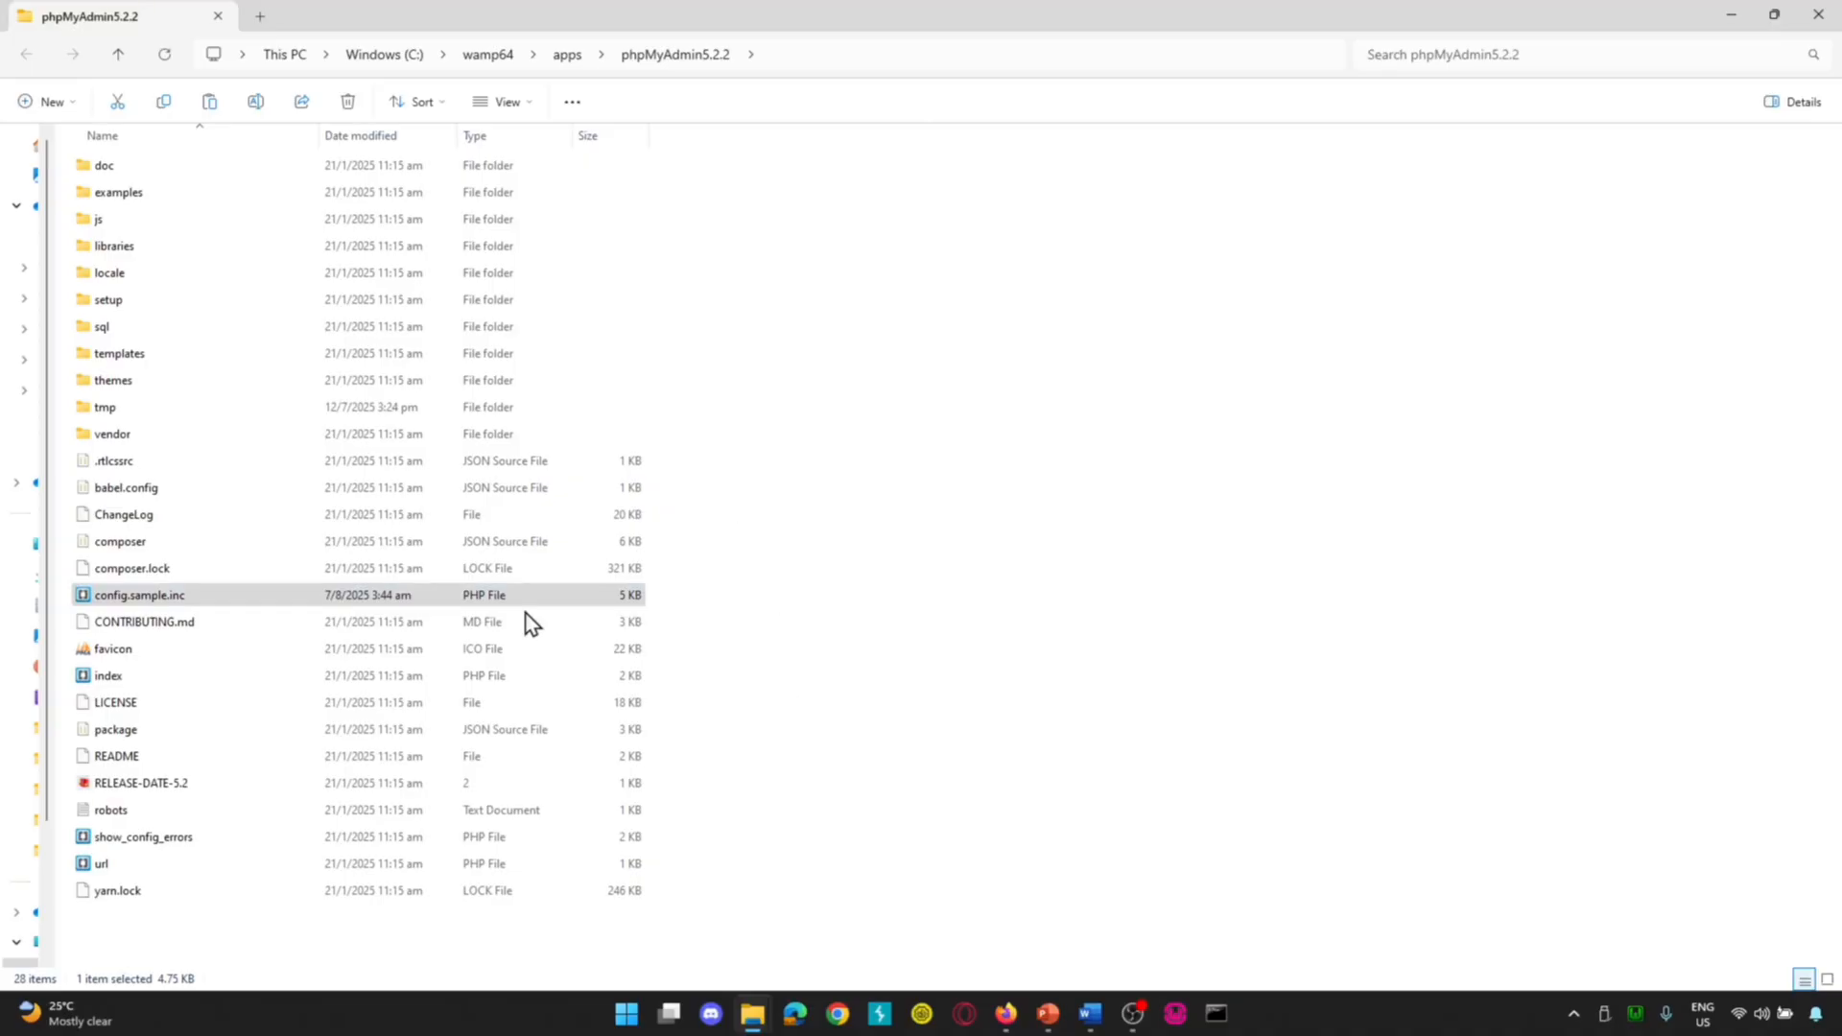
pyautogui.click(1818, 14)
pyautogui.press('super+r')
pyautogui.press('Return')
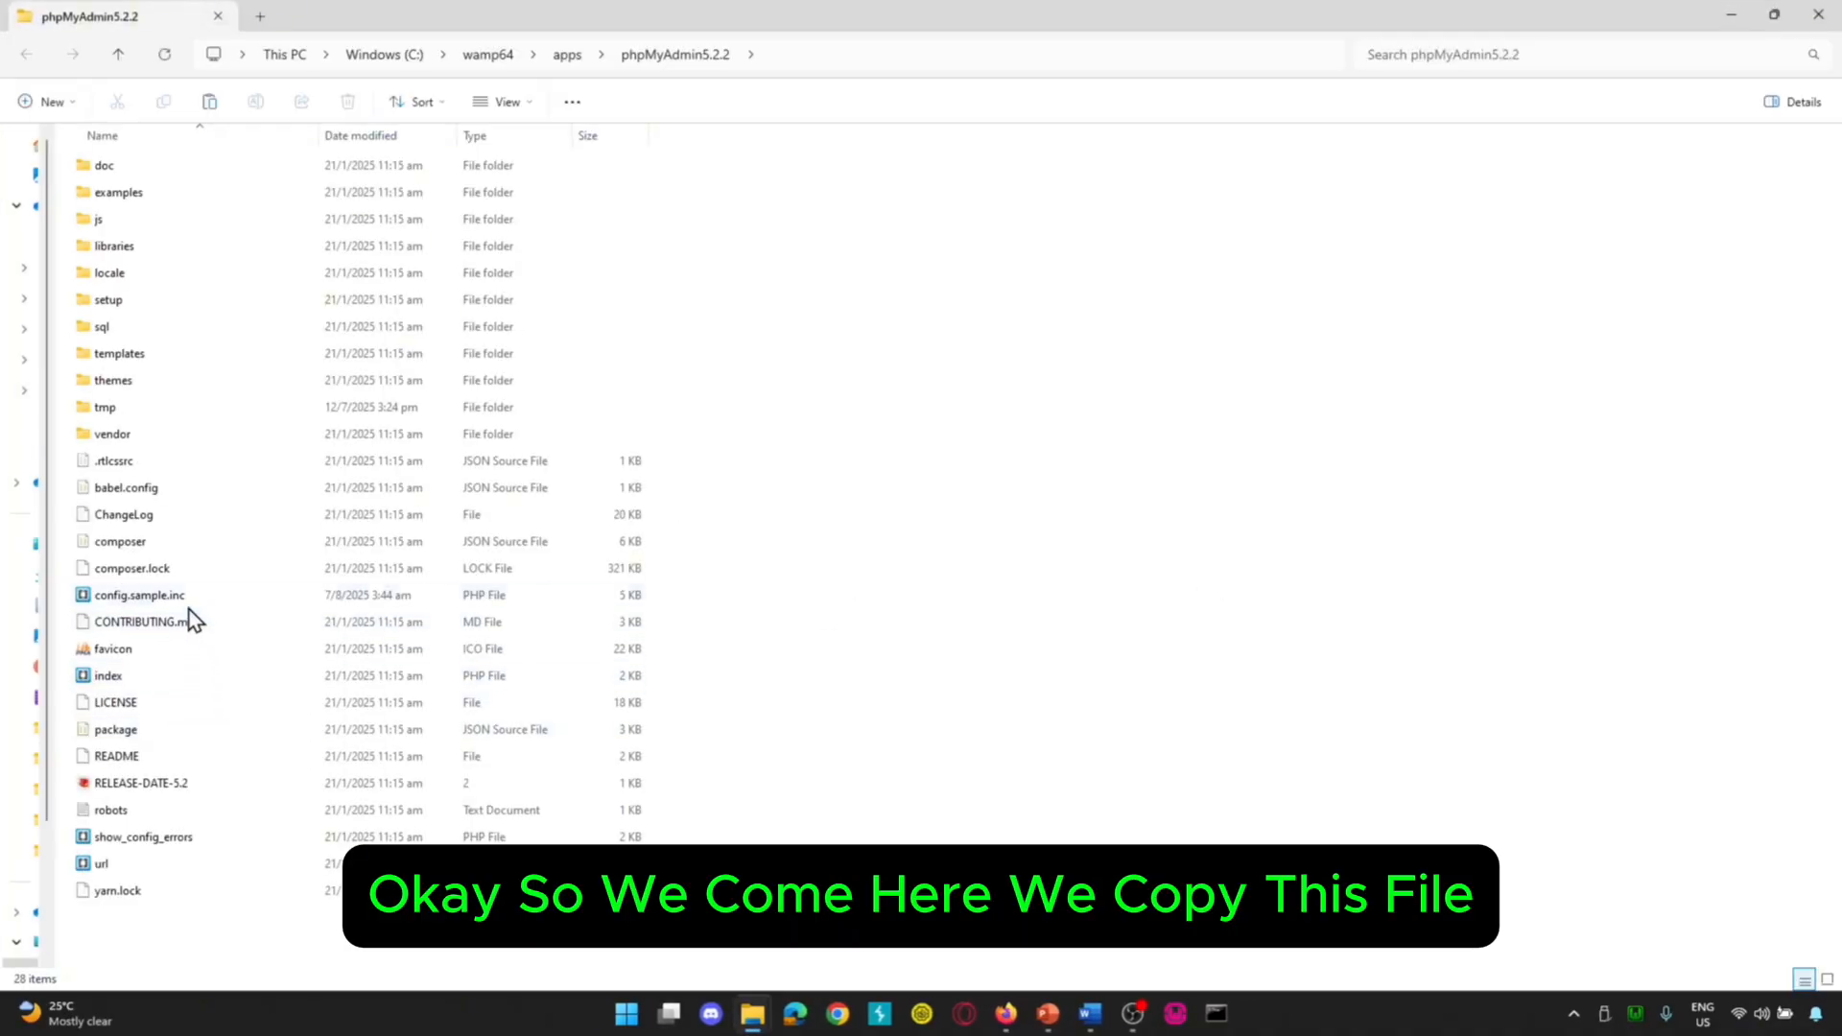
# - Duplicate the config.sample.inc PHP file within the phpMyAdmin5.2.2 folder
pyautogui.click(188, 598)
pyautogui.rightClick(190, 610)
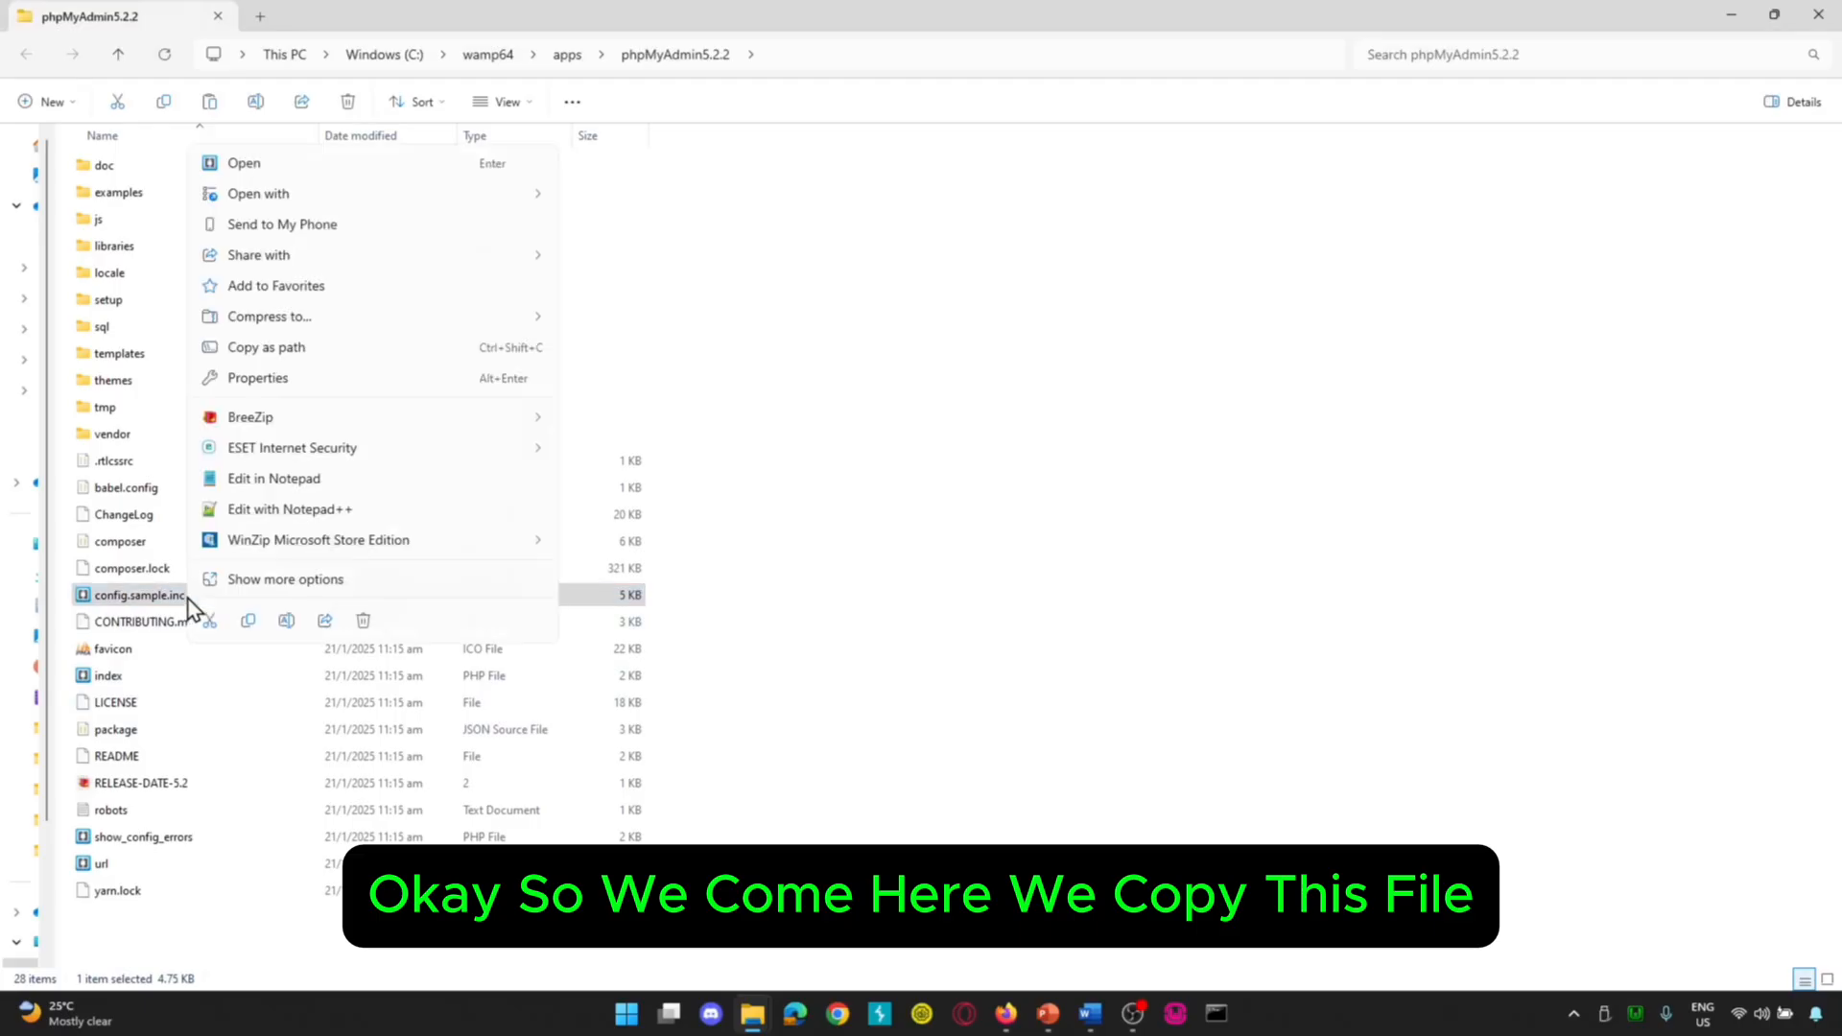
pyautogui.click(251, 616)
pyautogui.click(971, 731)
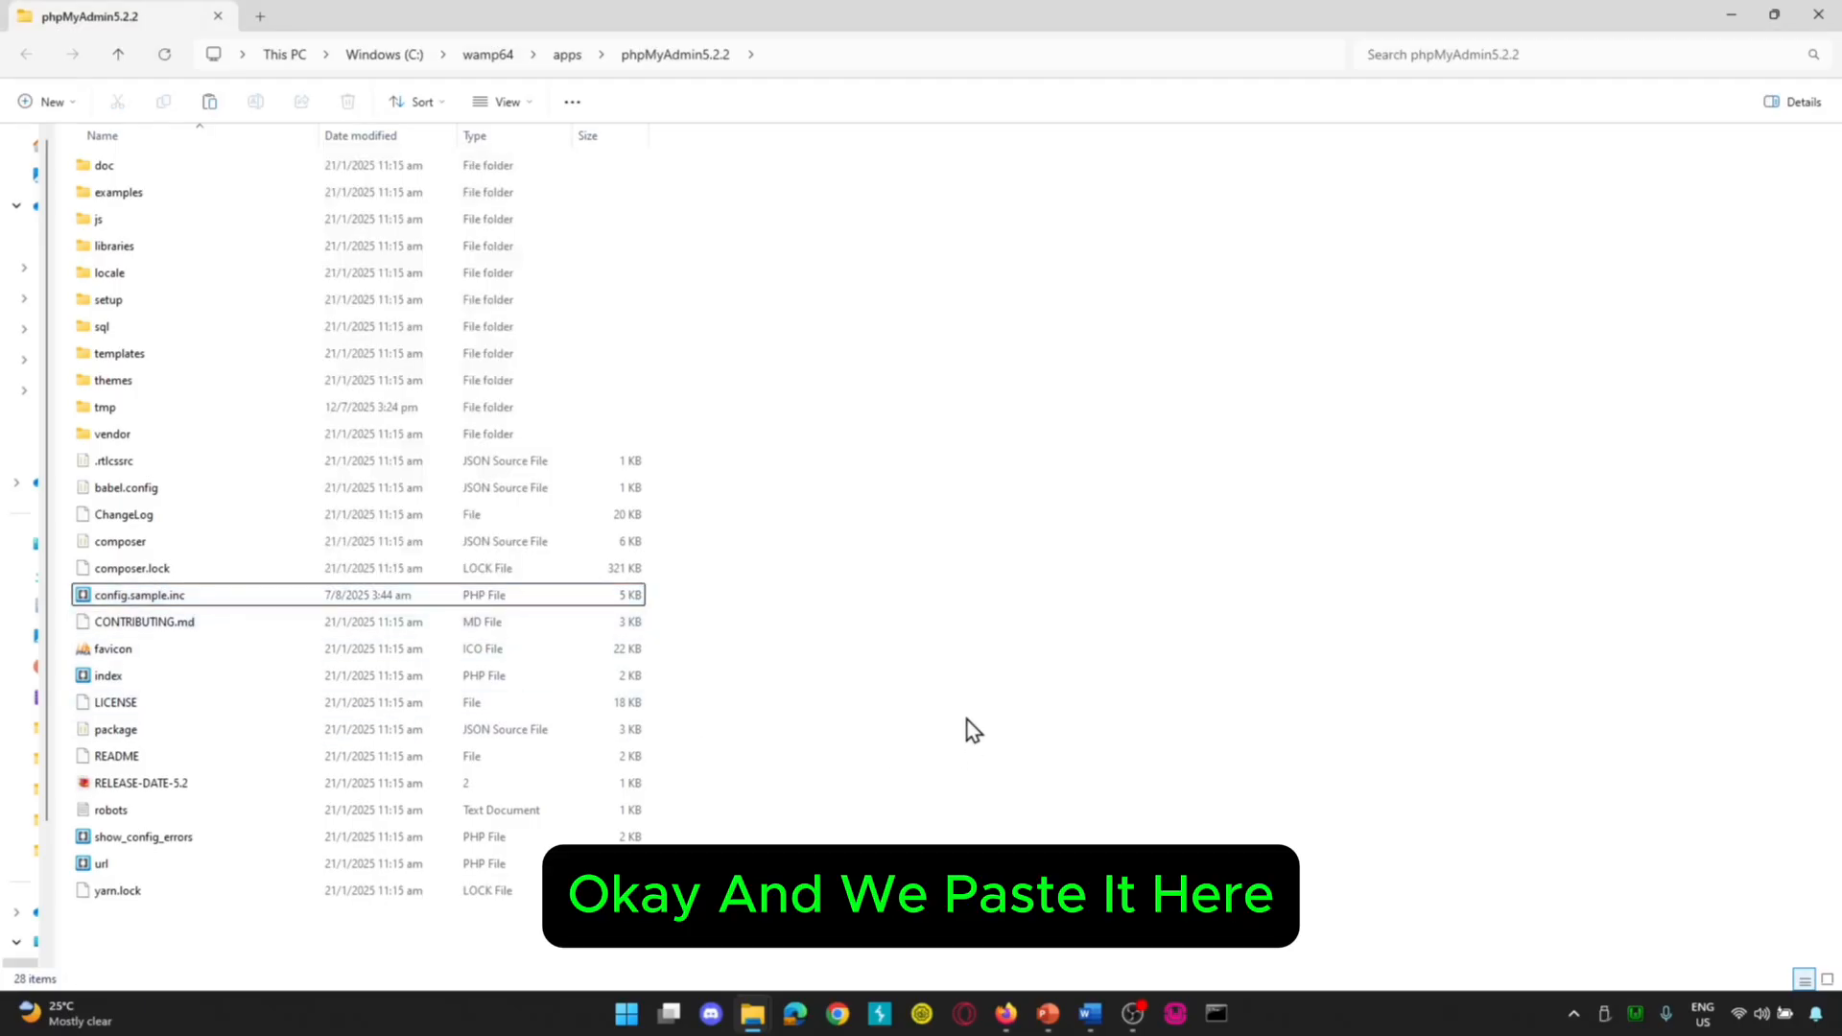
pyautogui.hotkey('ctrl', 'v')
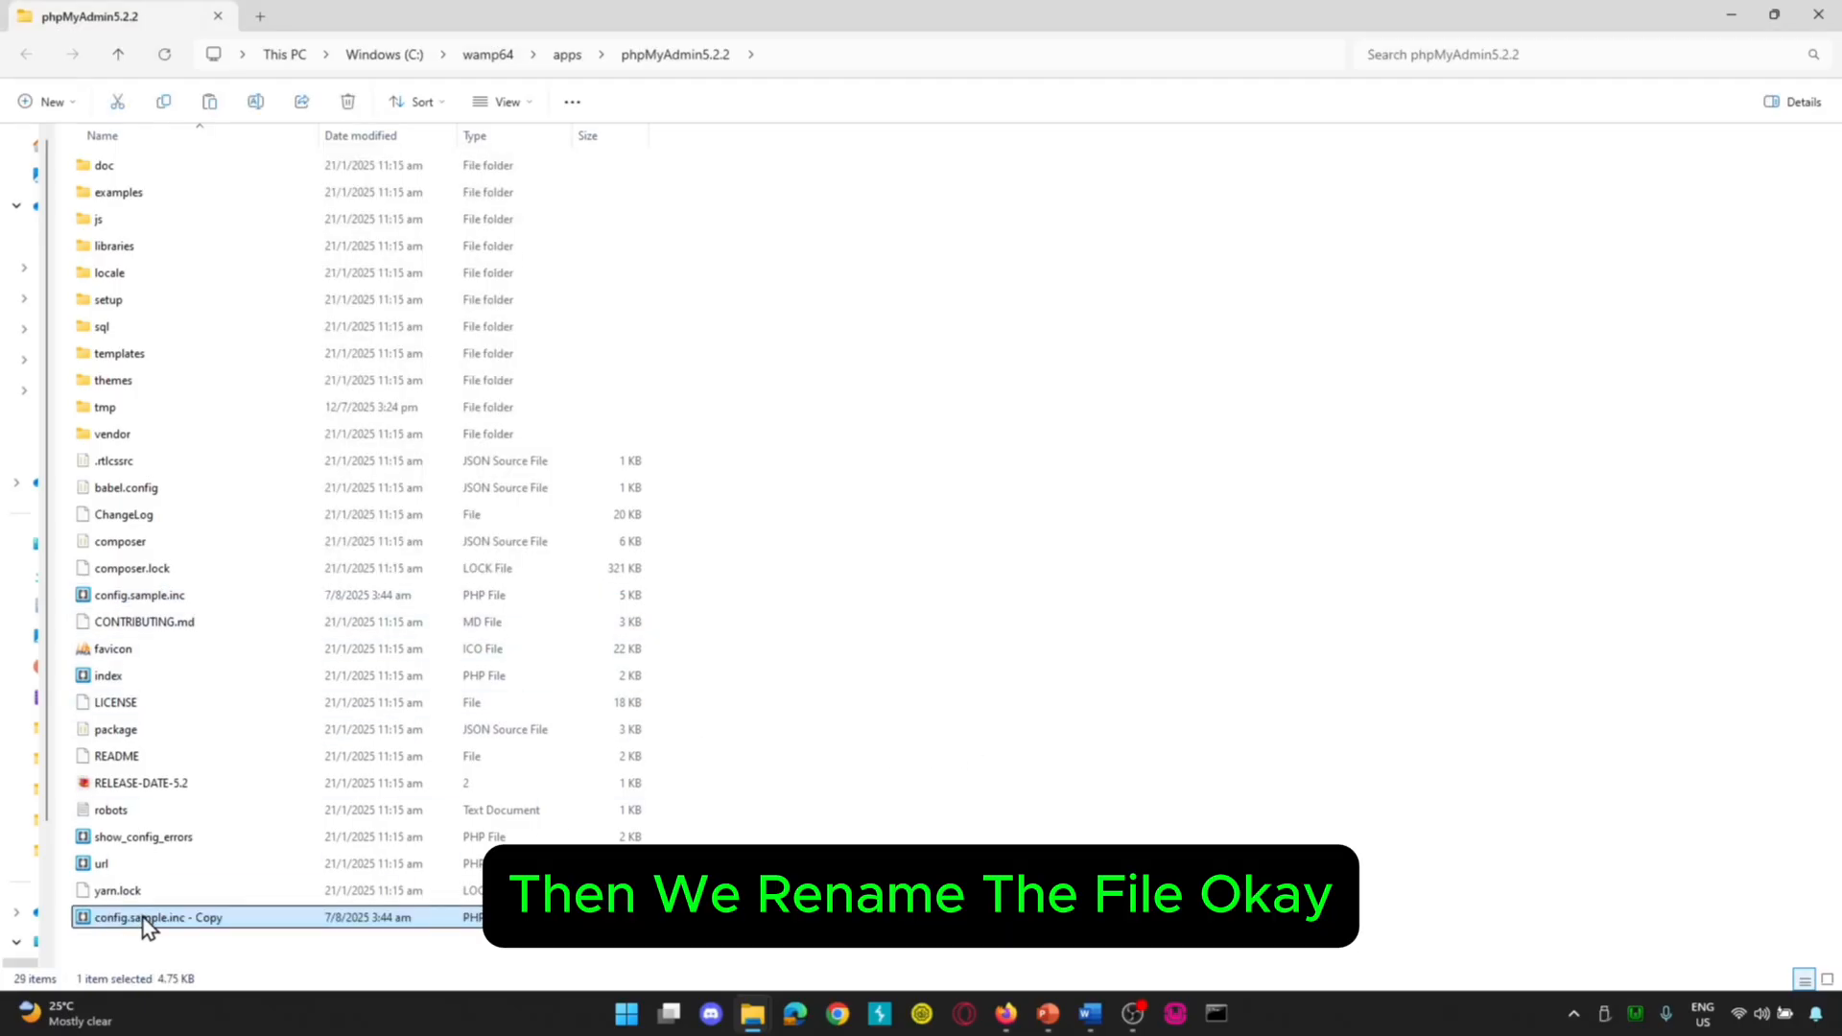
# - Rename the copied sample configuration file as config.inc
pyautogui.rightClick(144, 916)
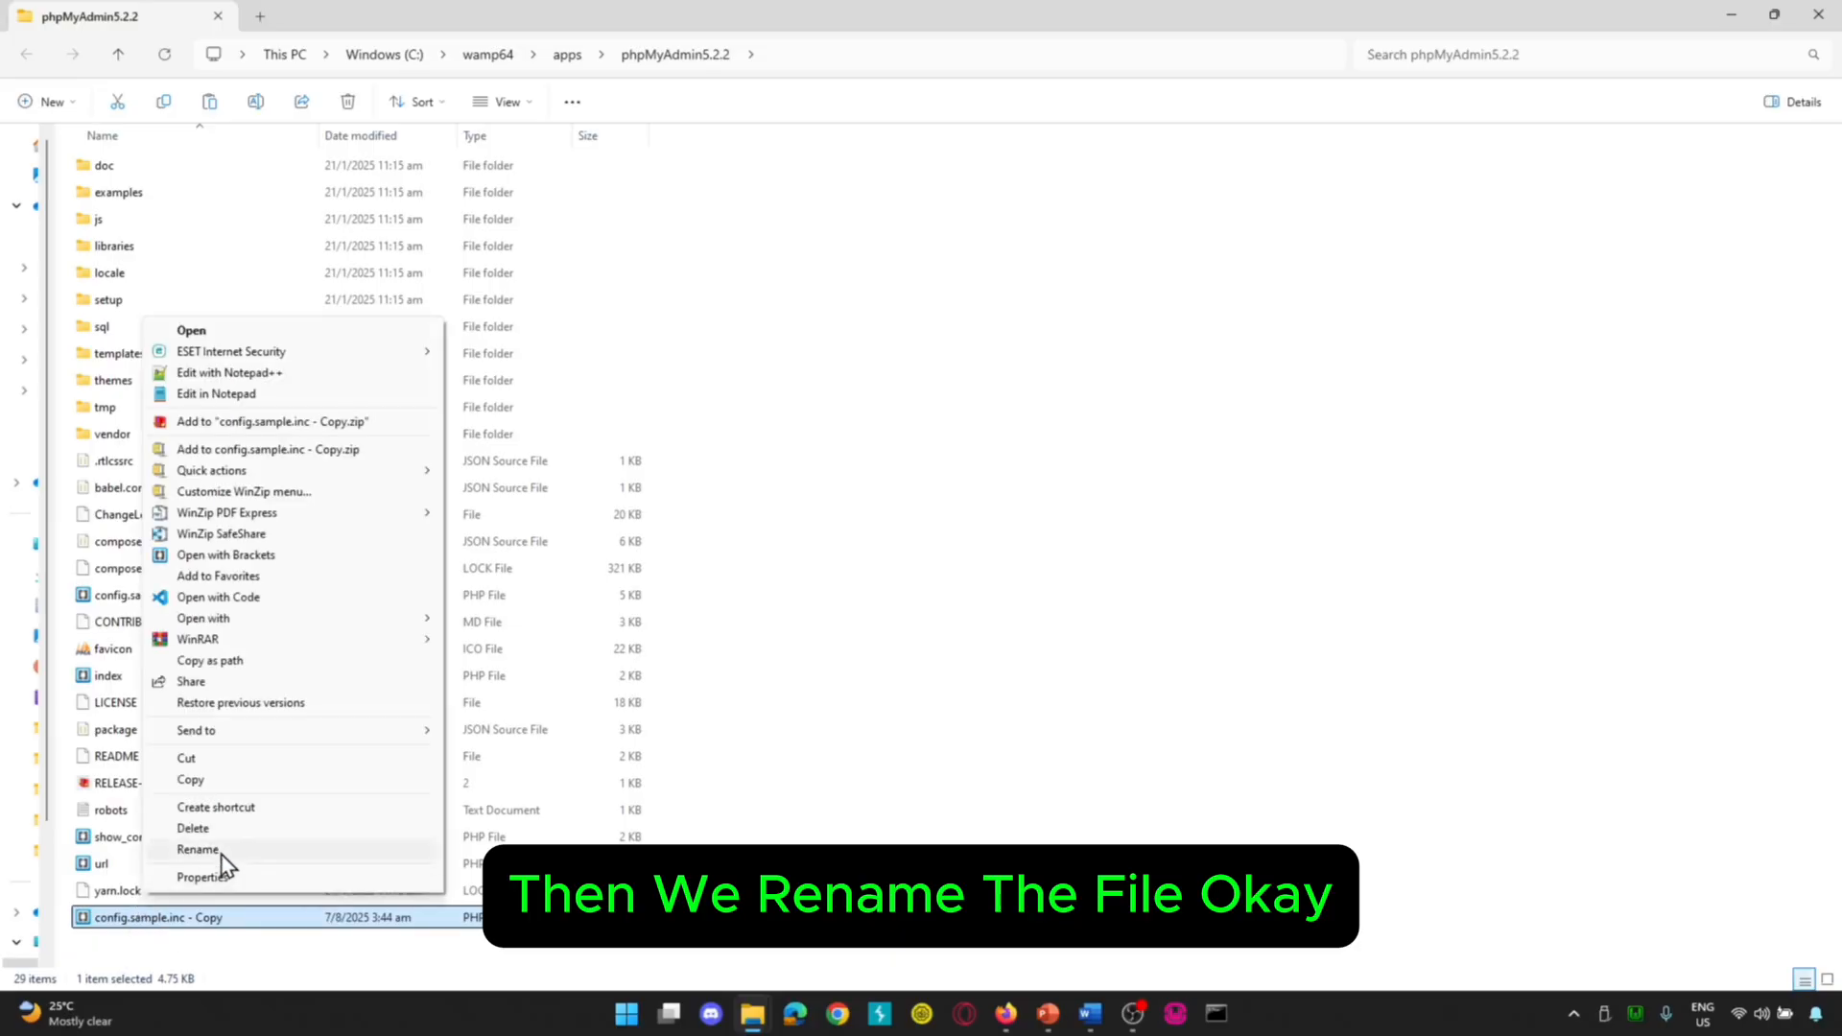
pyautogui.click(201, 850)
pyautogui.click(166, 919)
pyautogui.press('BackSpace')
pyautogui.press('BackSpace')
pyautogui.press('BackSpace')
pyautogui.press('BackSpace')
pyautogui.press('BackSpace')
pyautogui.press('BackSpace')
pyautogui.press('BackSpace')
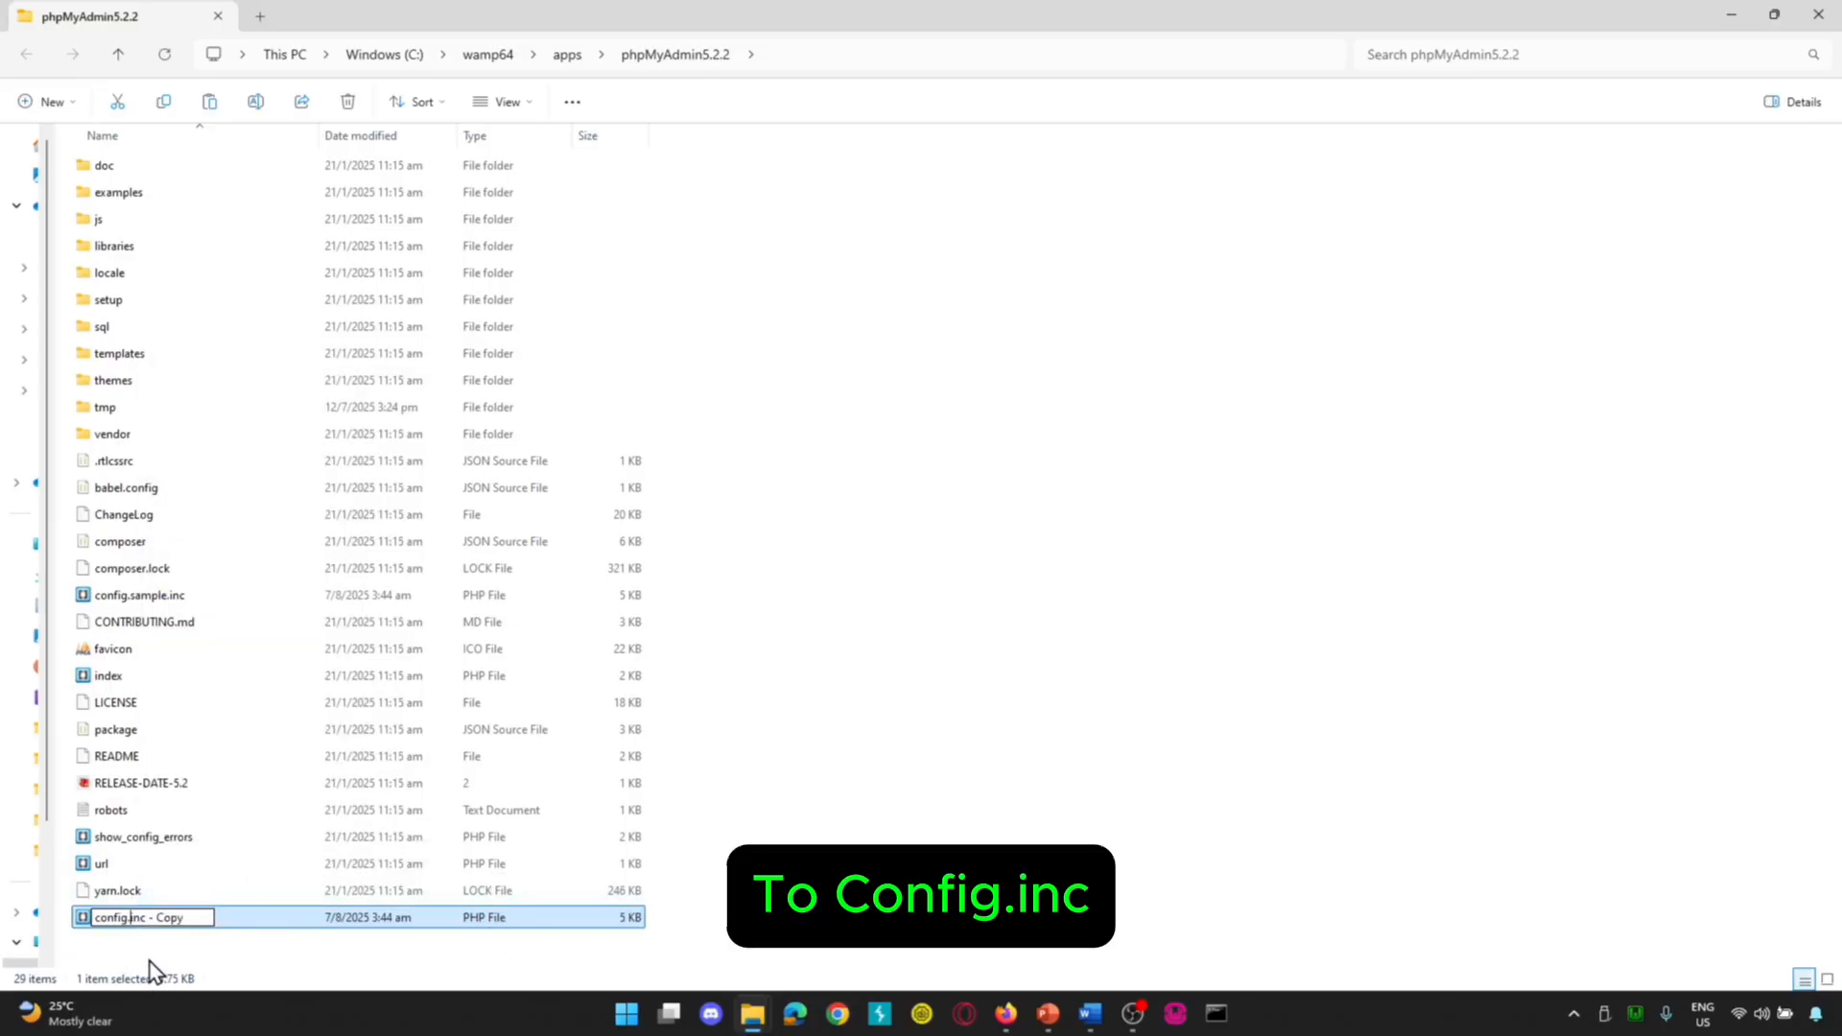
pyautogui.press('BackSpace')
pyautogui.press('BackSpace')
pyautogui.press('BackSpace')
pyautogui.press('BackSpace')
pyautogui.press('BackSpace')
pyautogui.press('BackSpace')
pyautogui.press('Return')
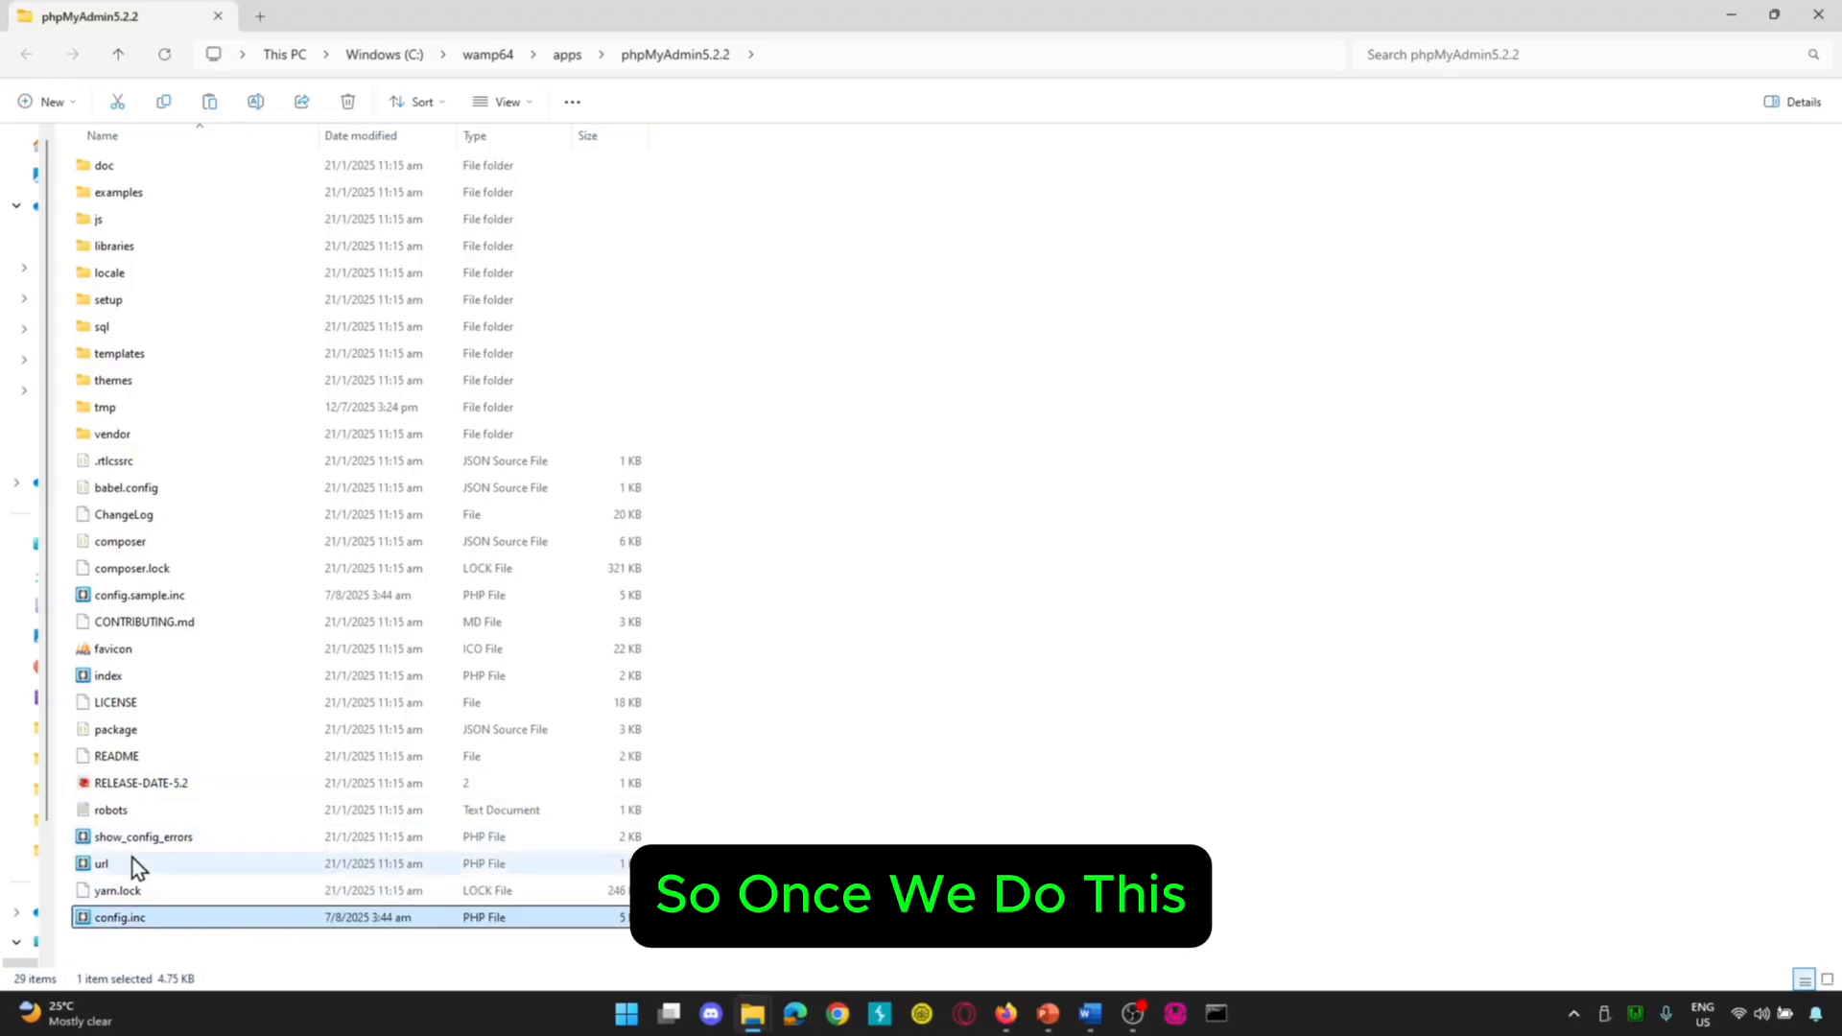
# - Open config.inc in Notepad++ and examine the AllowNoPassword setting and the password line under the NEWLY ADDED comment
pyautogui.rightClick(142, 919)
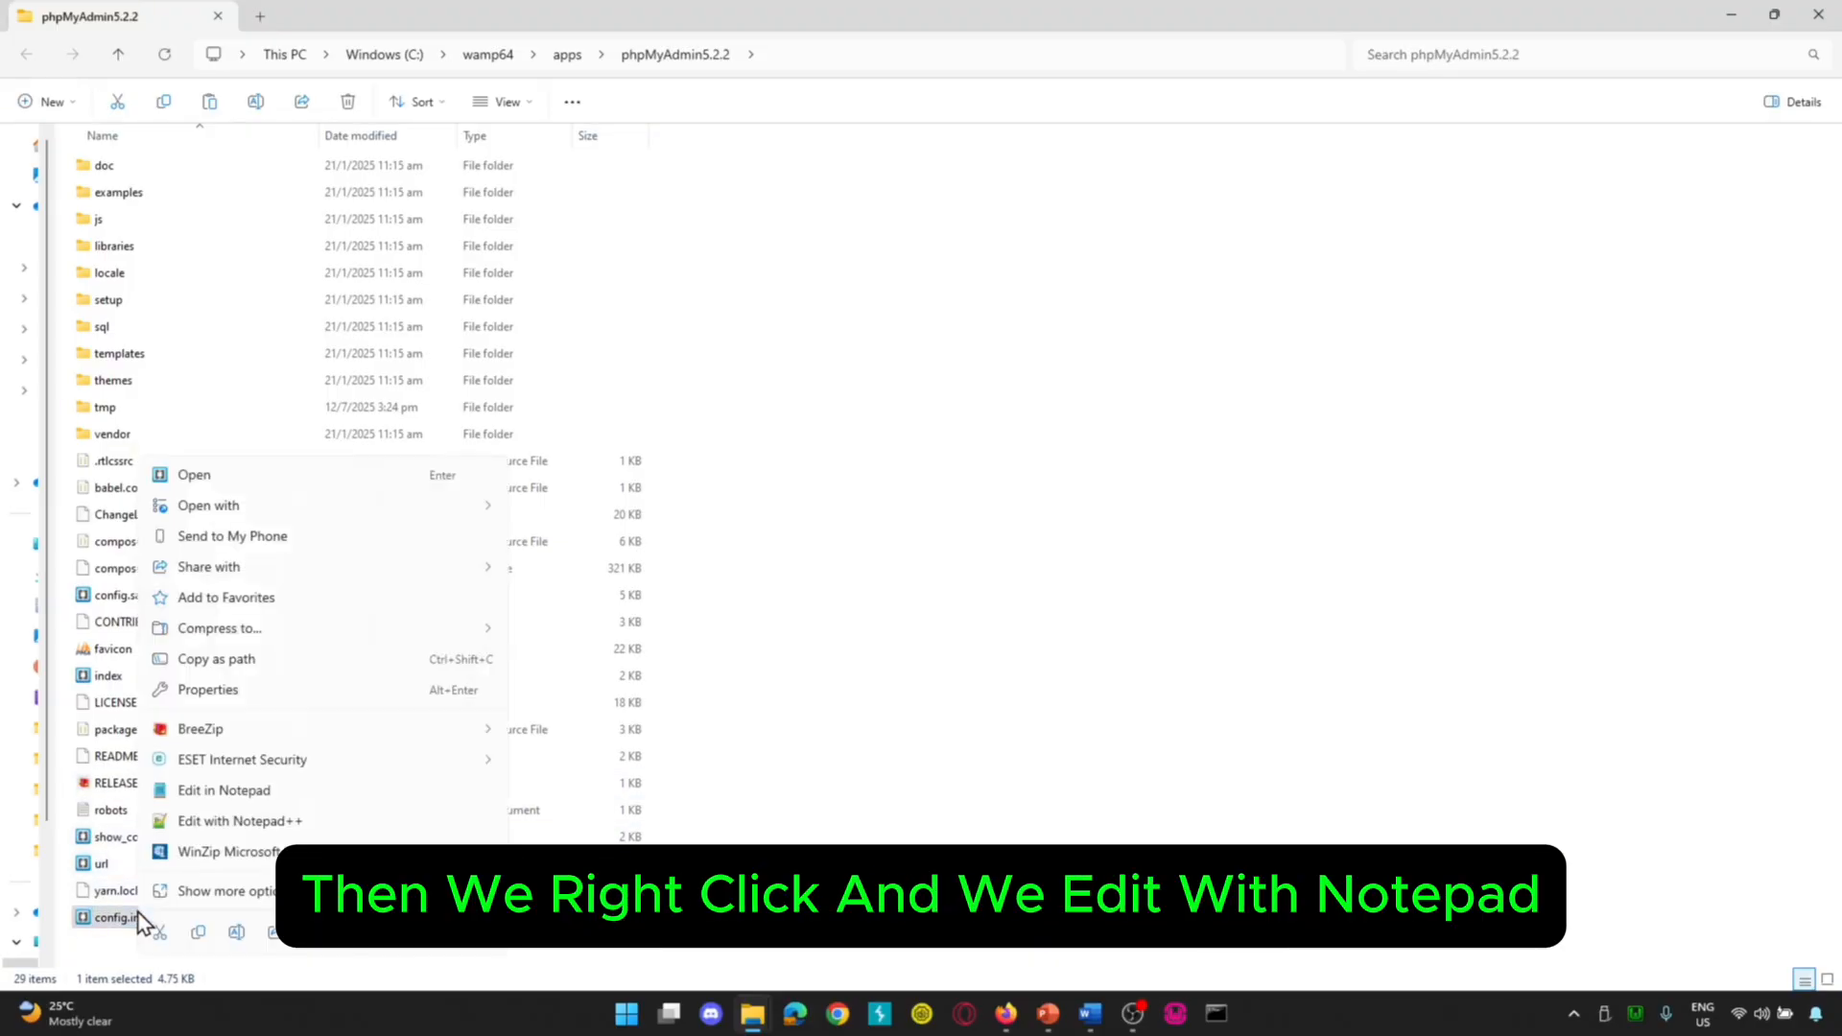
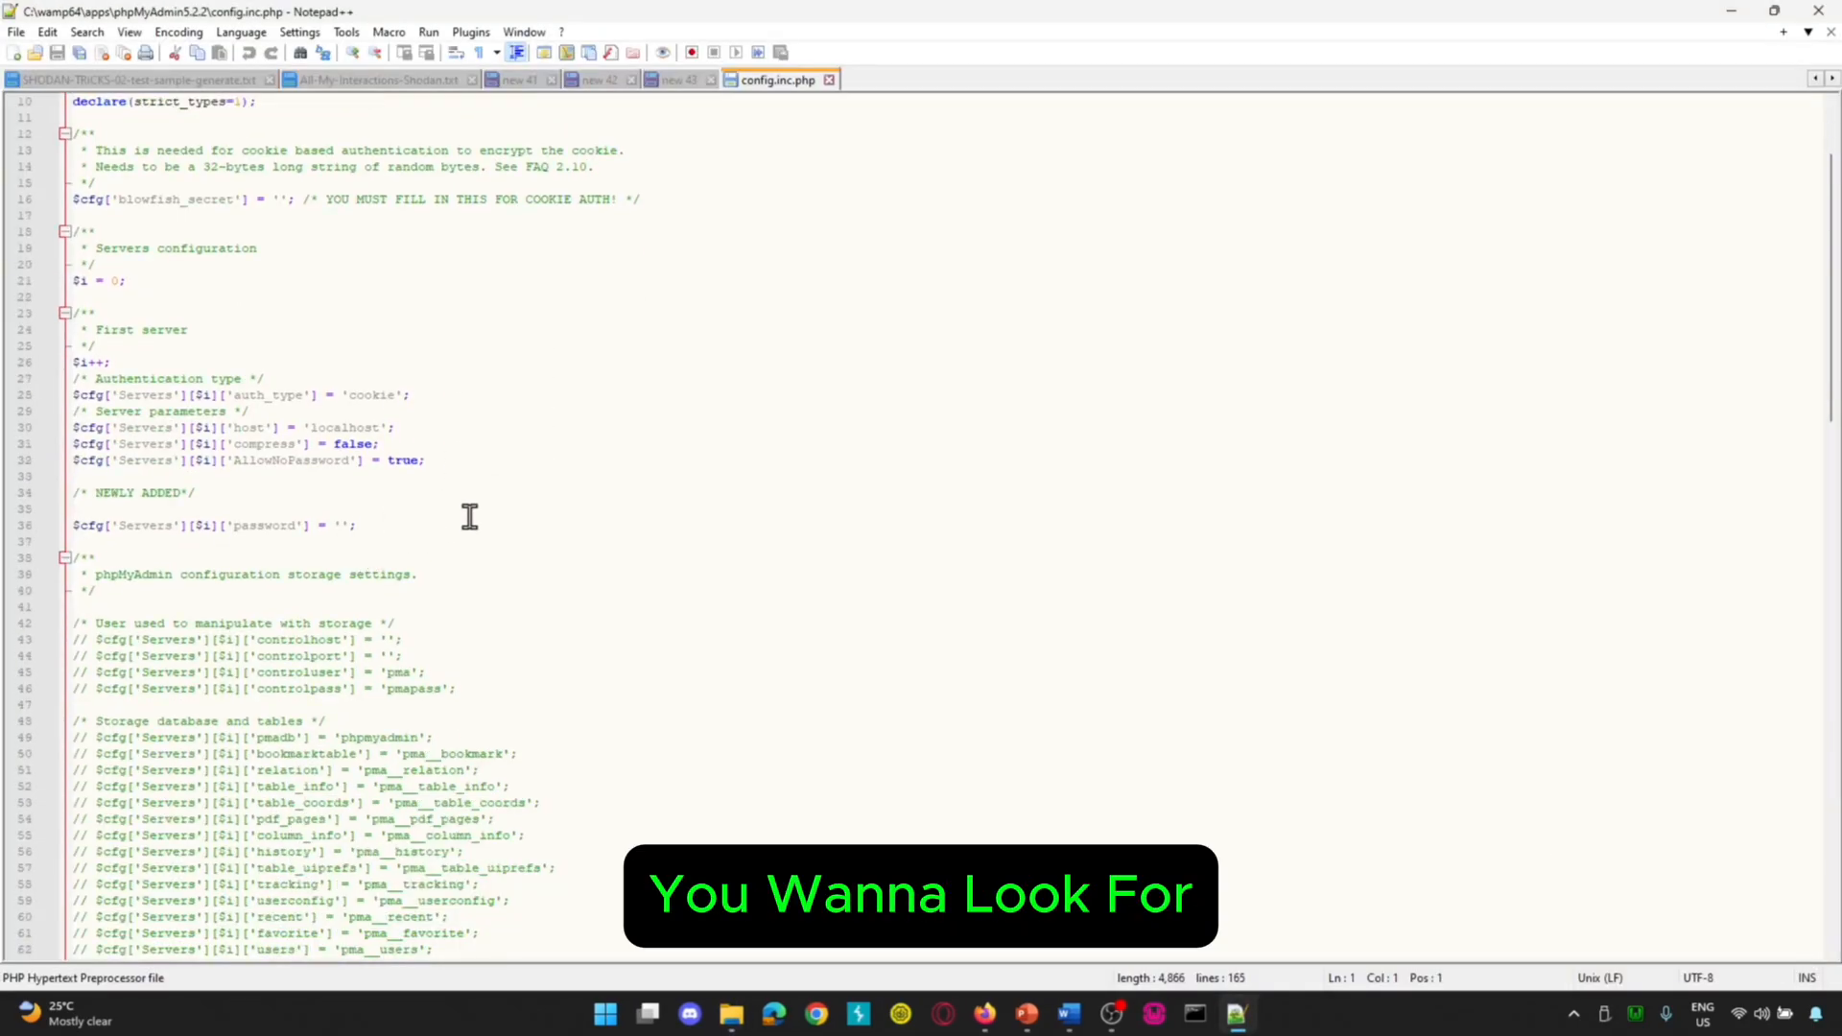
pyautogui.scroll(-7, 459, 477)
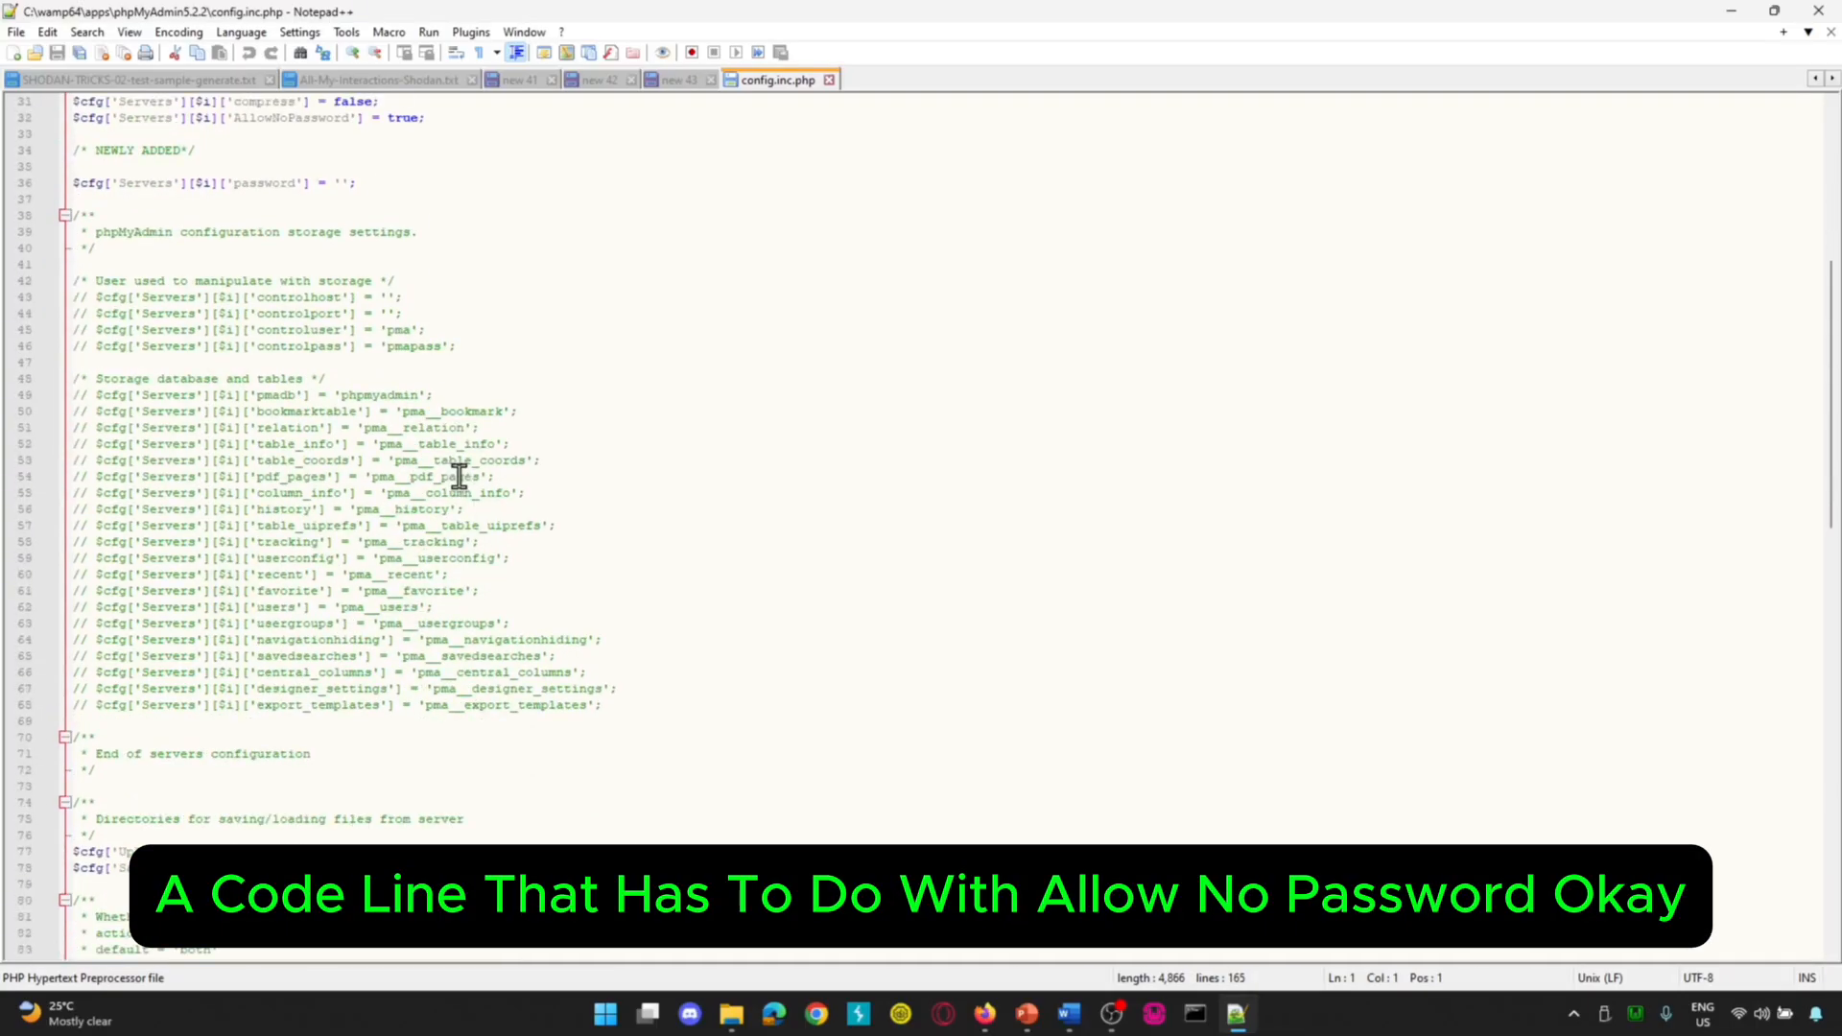
pyautogui.scroll(4, 460, 477)
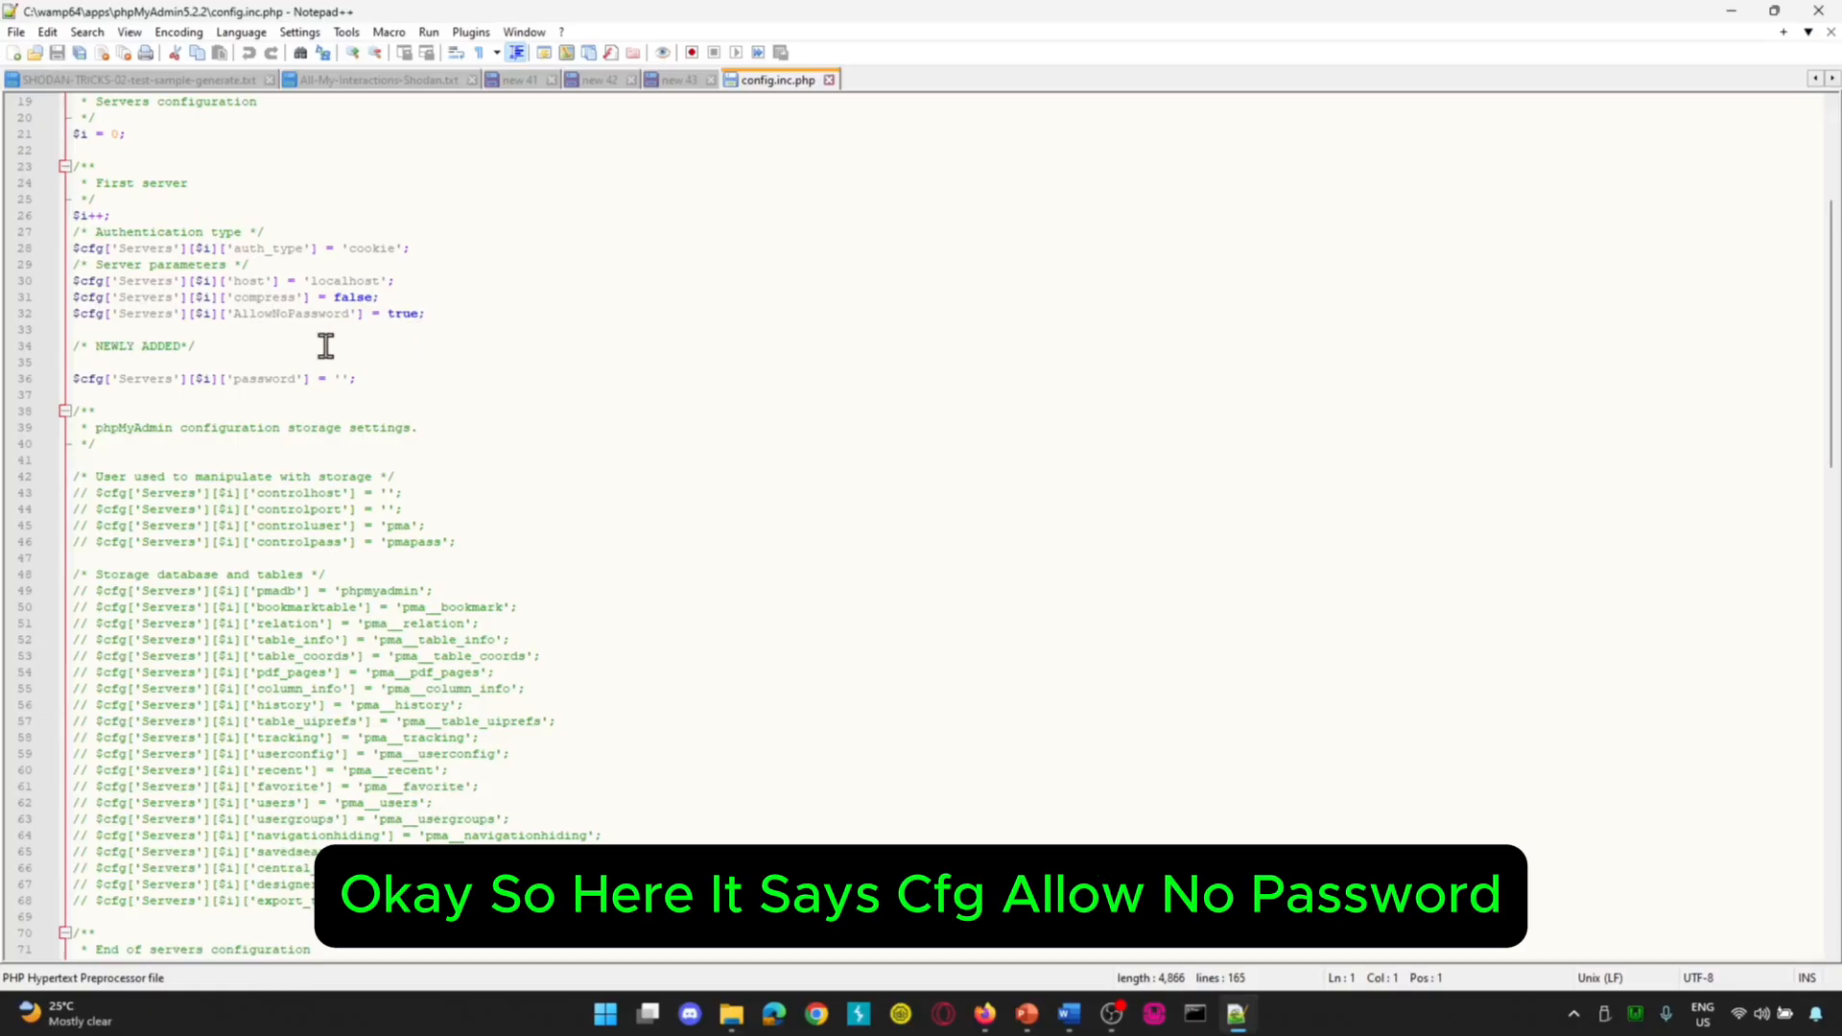
pyautogui.click(420, 316)
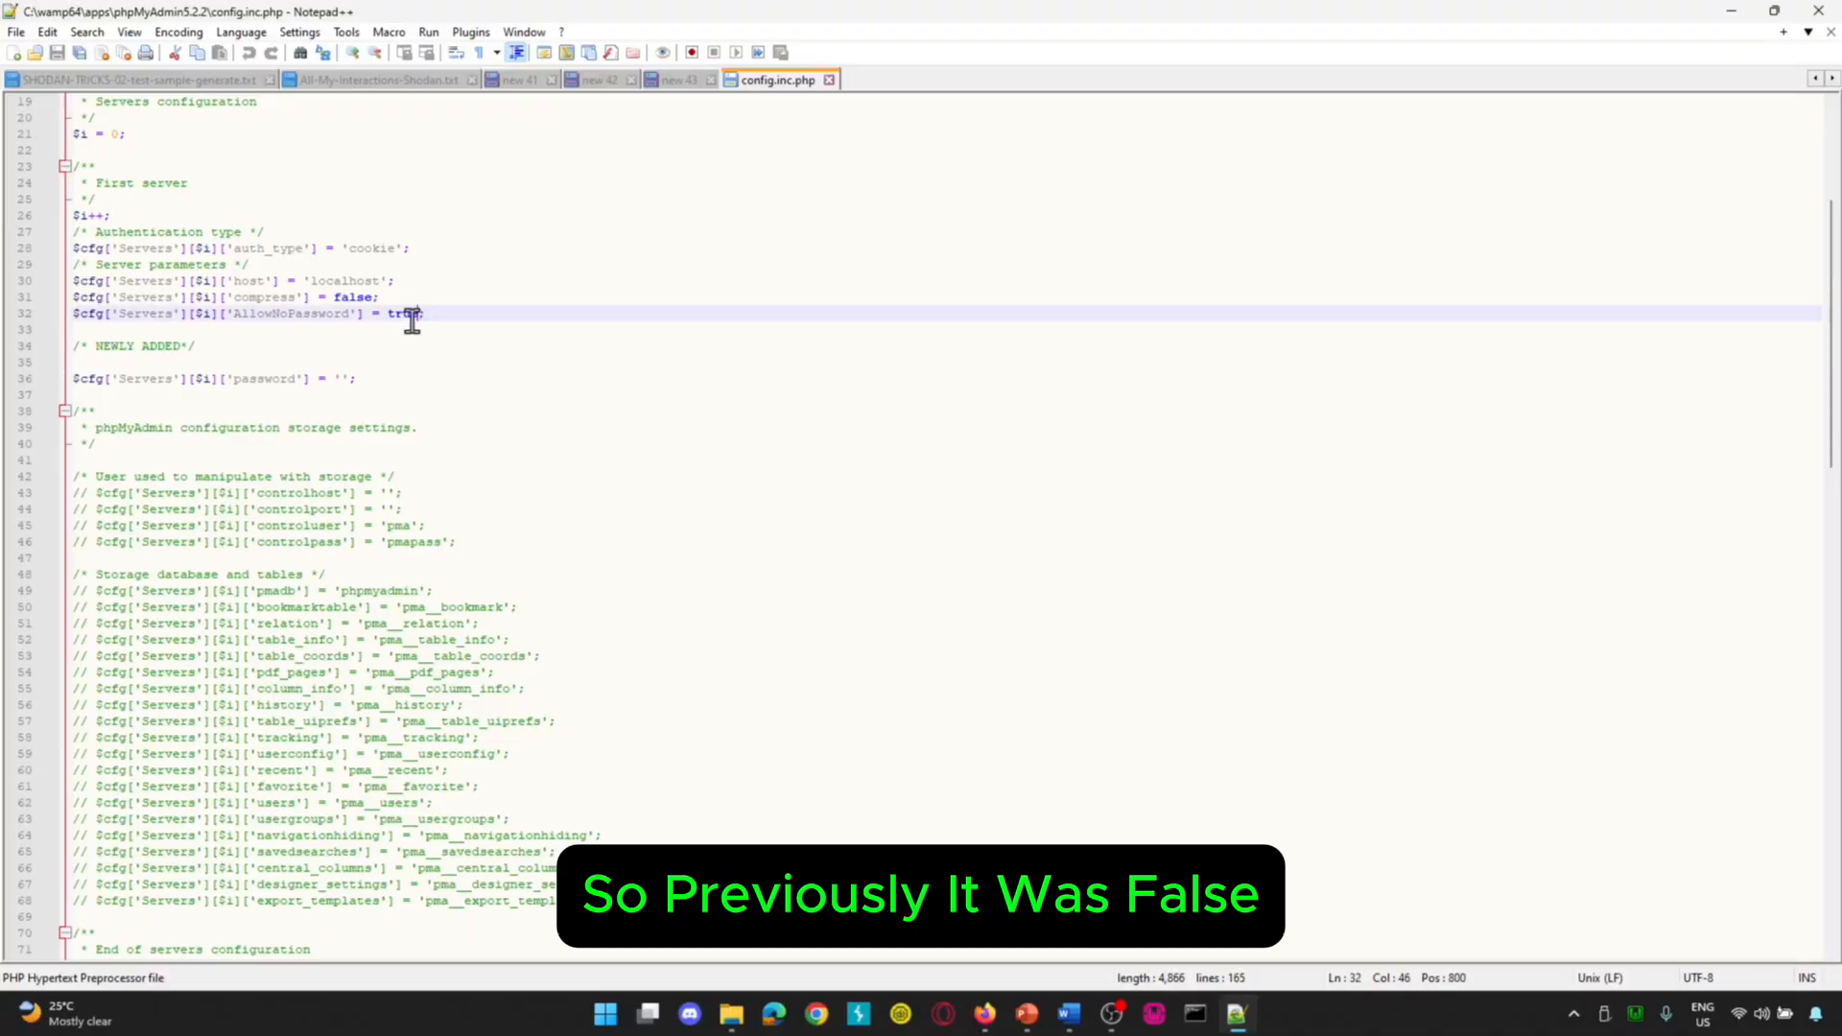
pyautogui.doubleClick(401, 315)
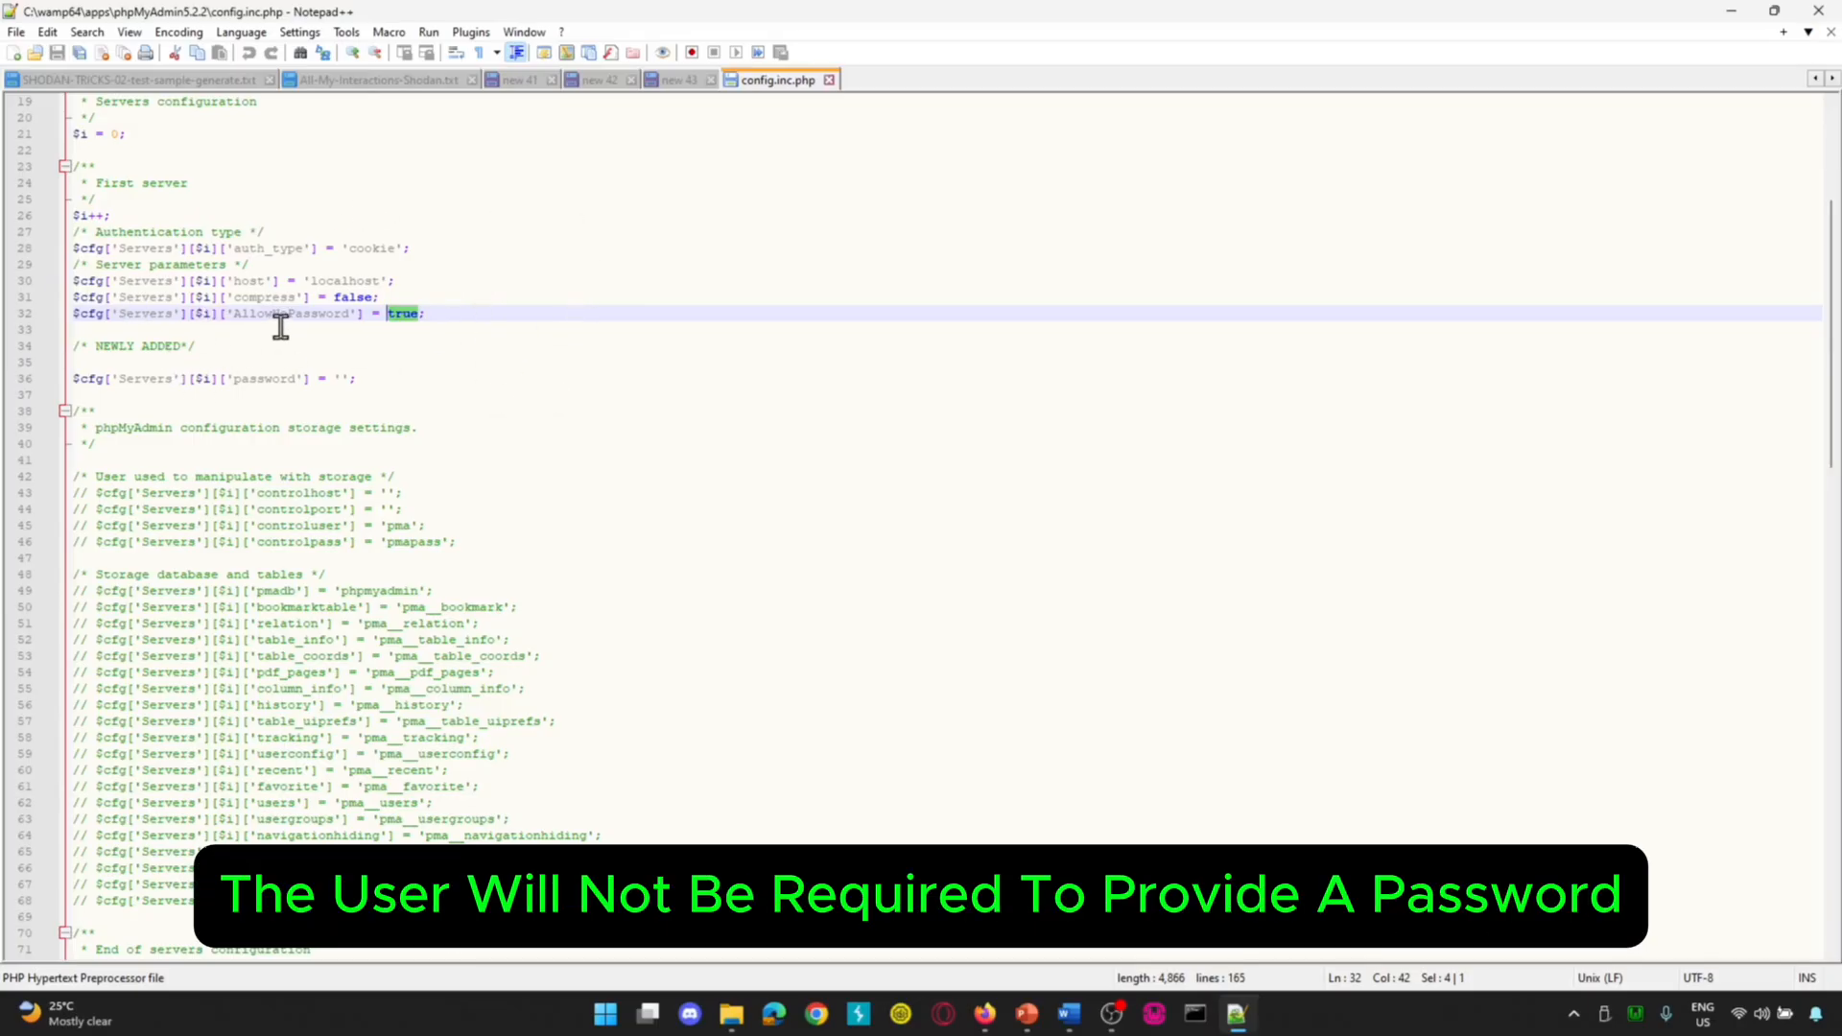
pyautogui.click(356, 379)
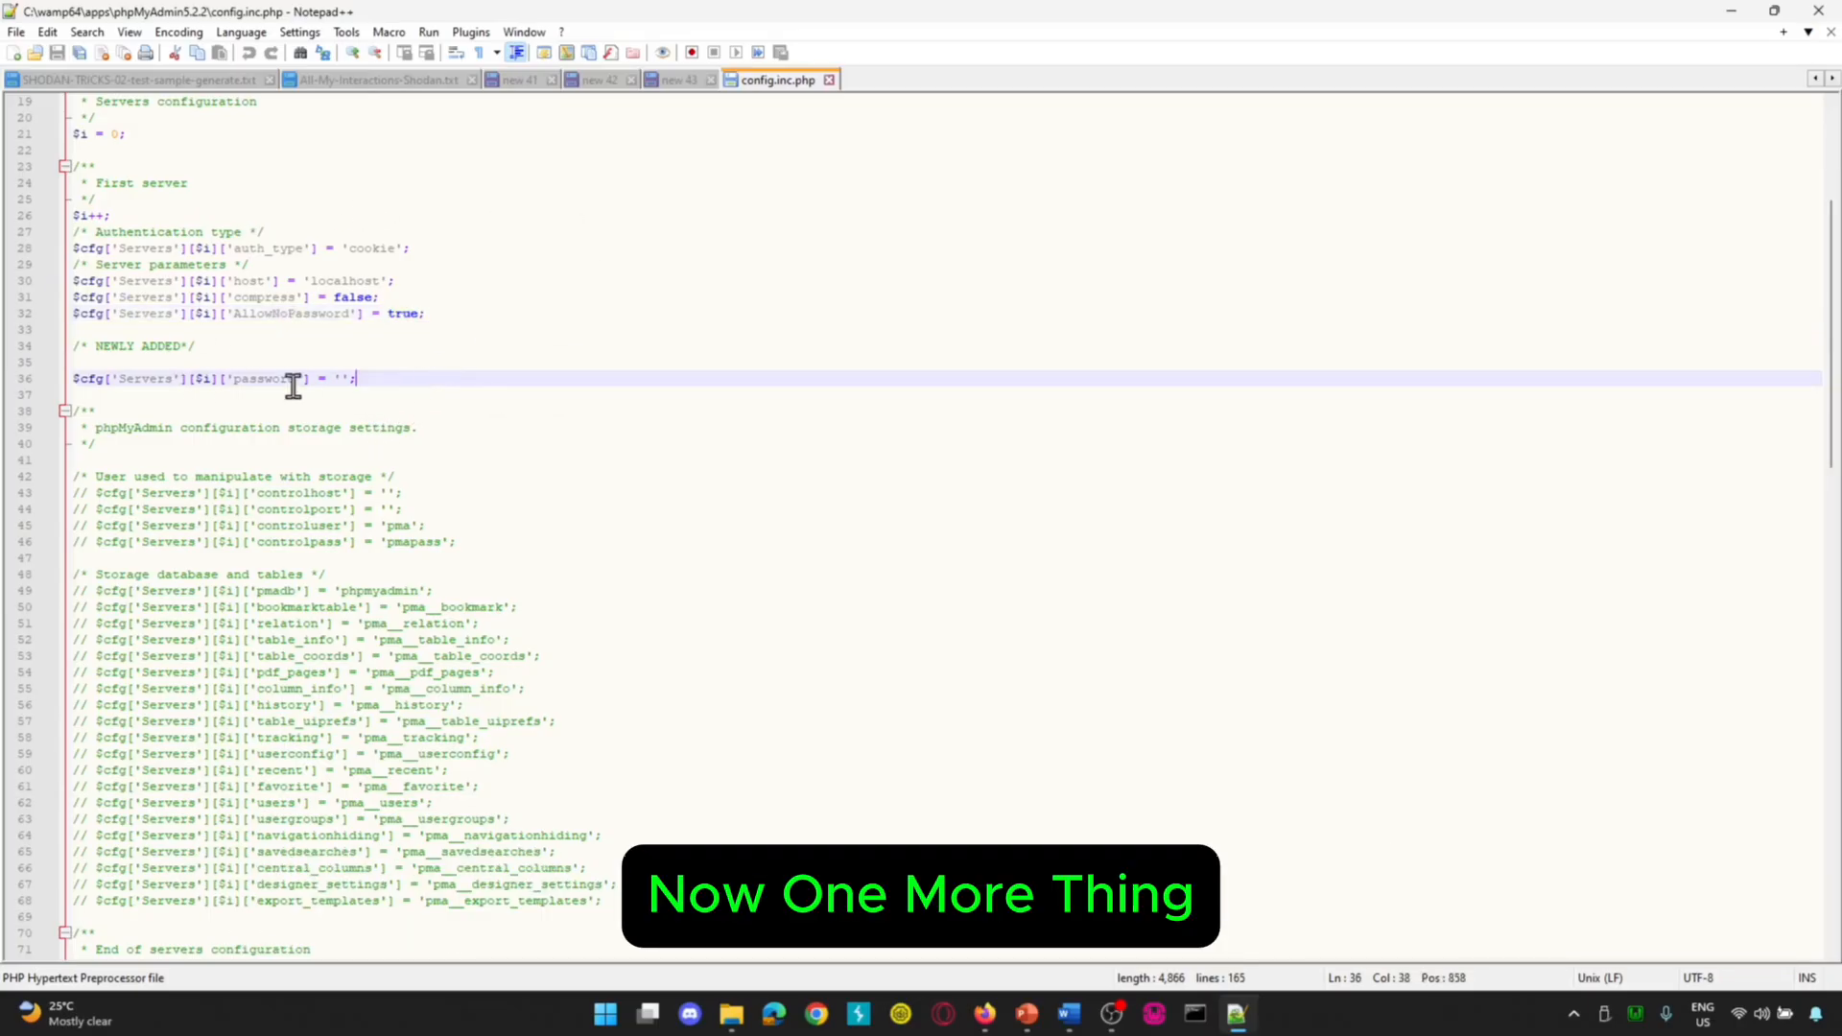
pyautogui.click(76, 343)
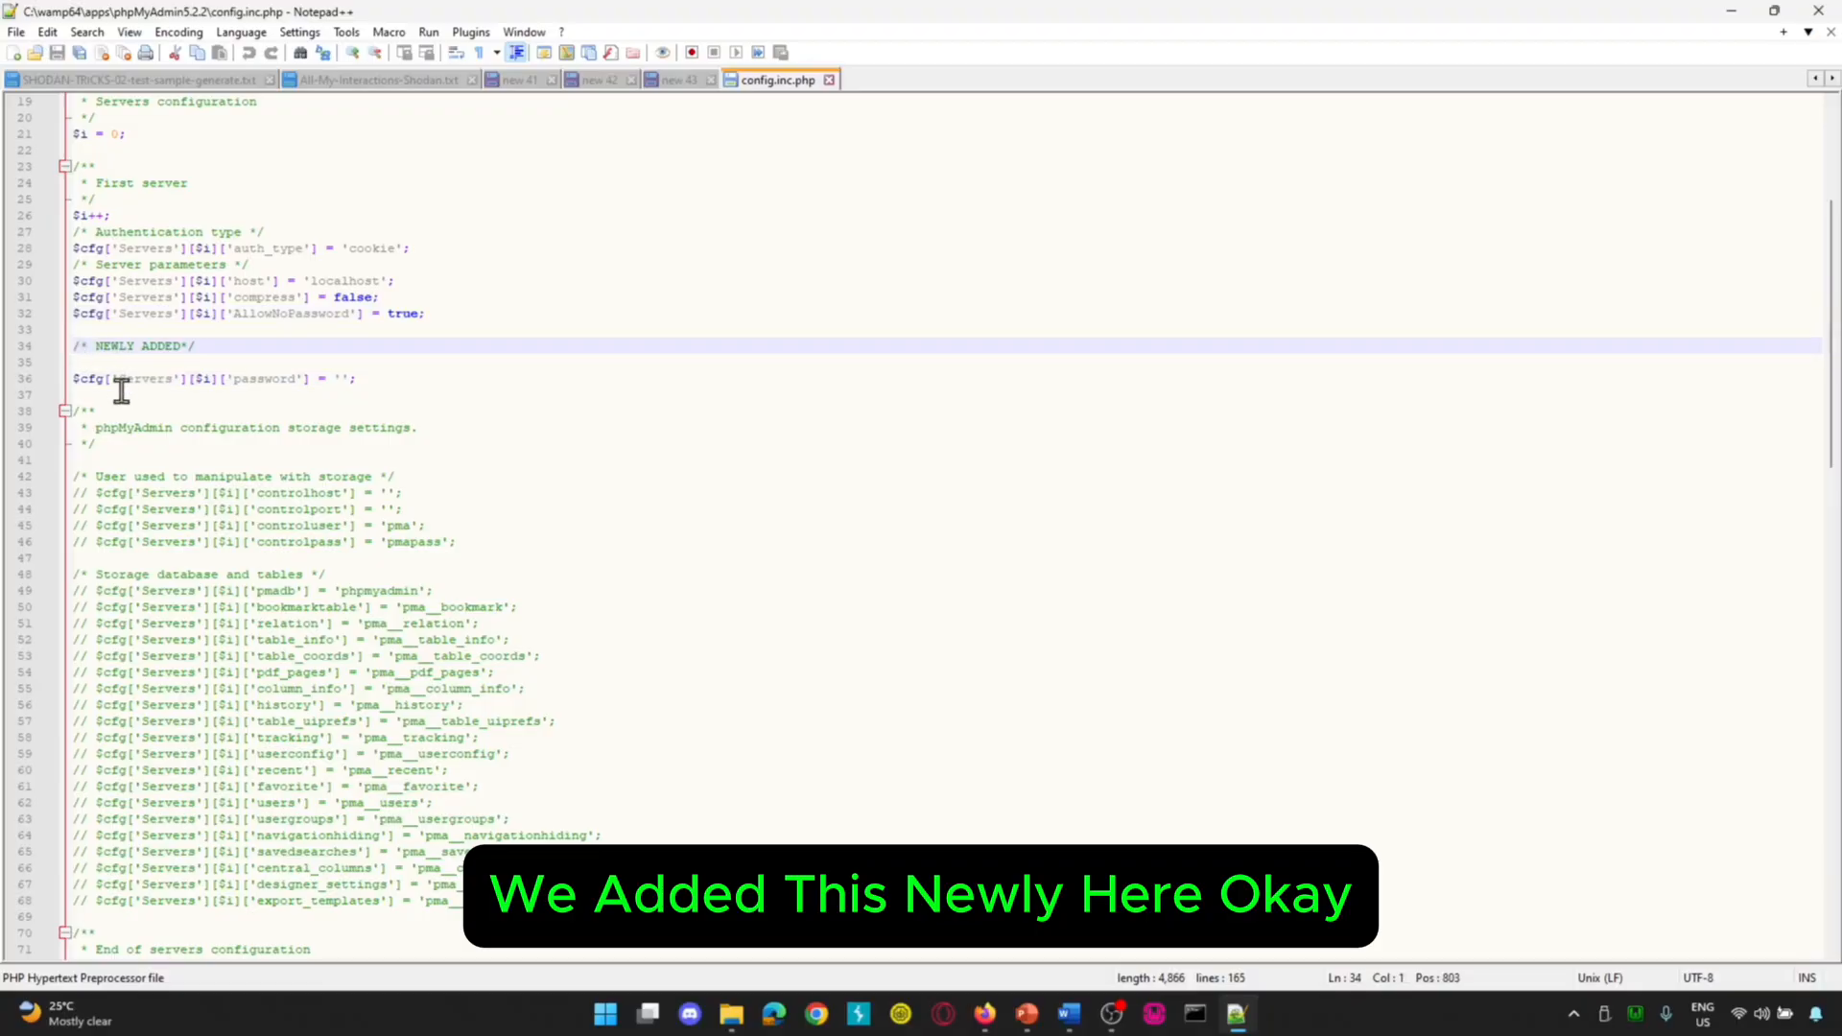
# - Insert a blank line above the NEWLY ADDED comment and duplicate the password setting line directly below the original
pyautogui.press('Return')
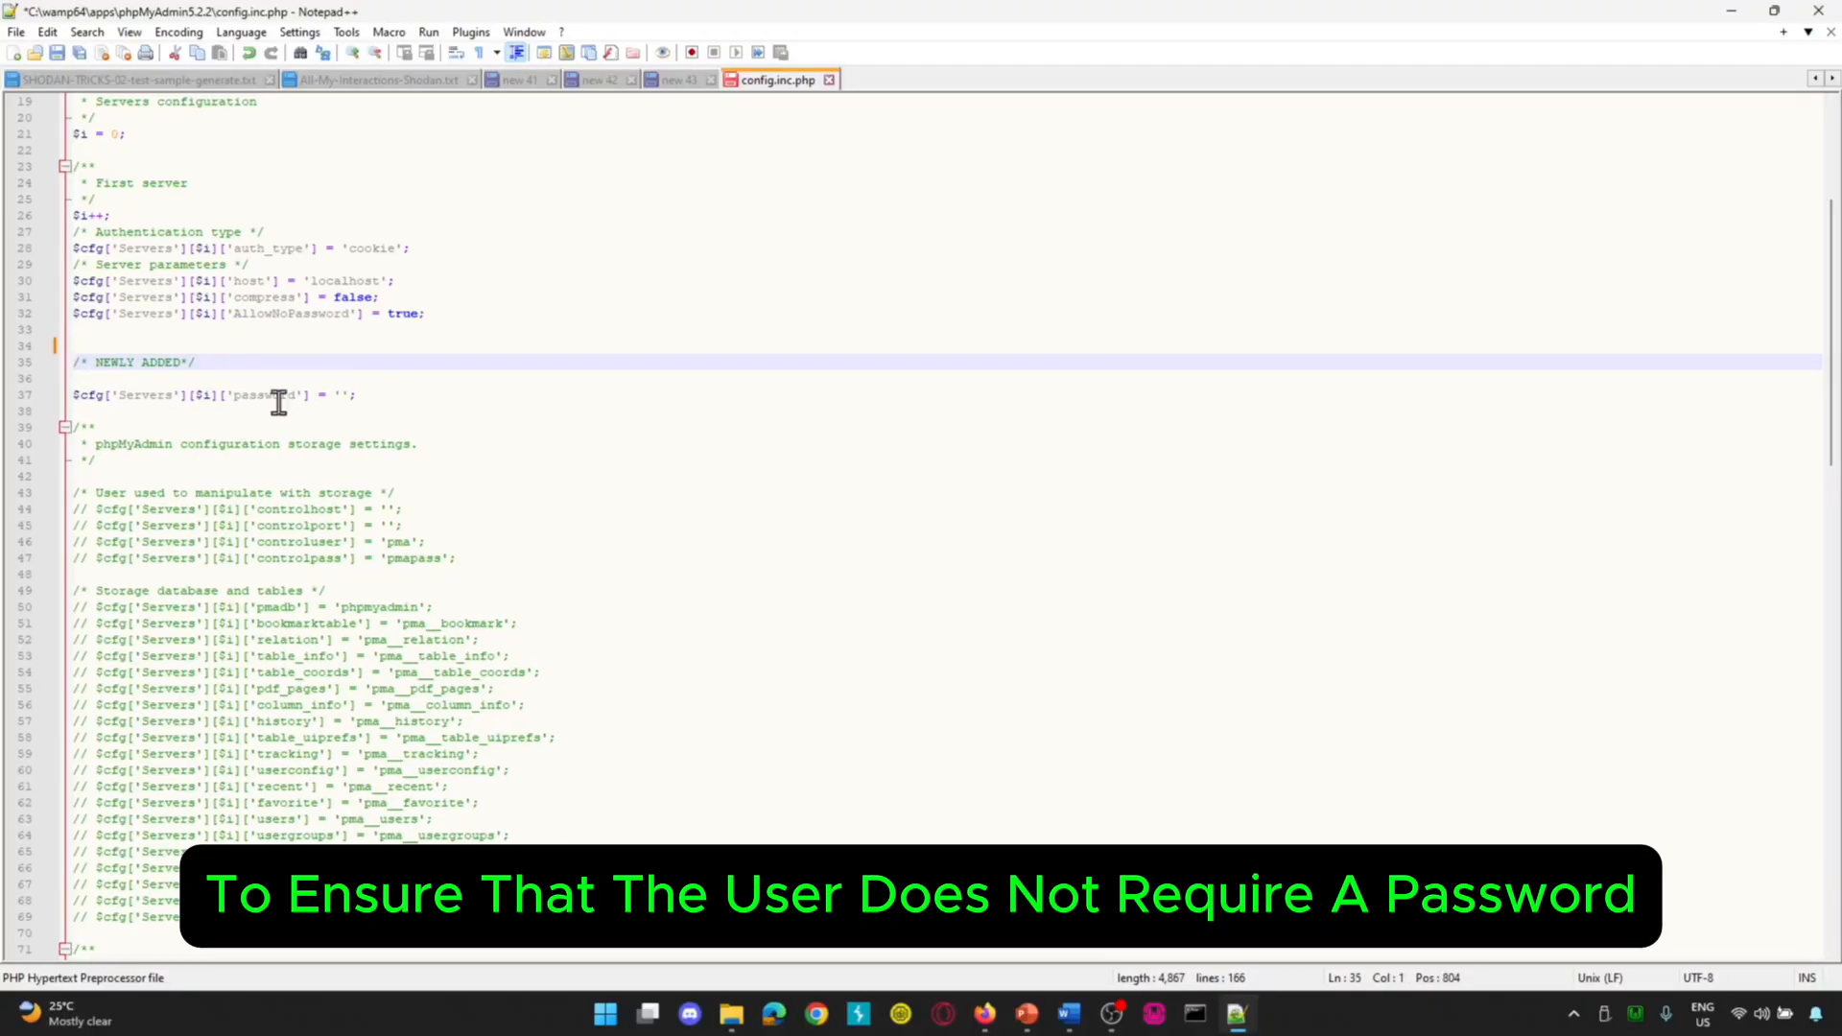
pyautogui.moveTo(357, 395); pyautogui.dragTo(72, 390)
pyautogui.hotkey('ctrl', 'c')
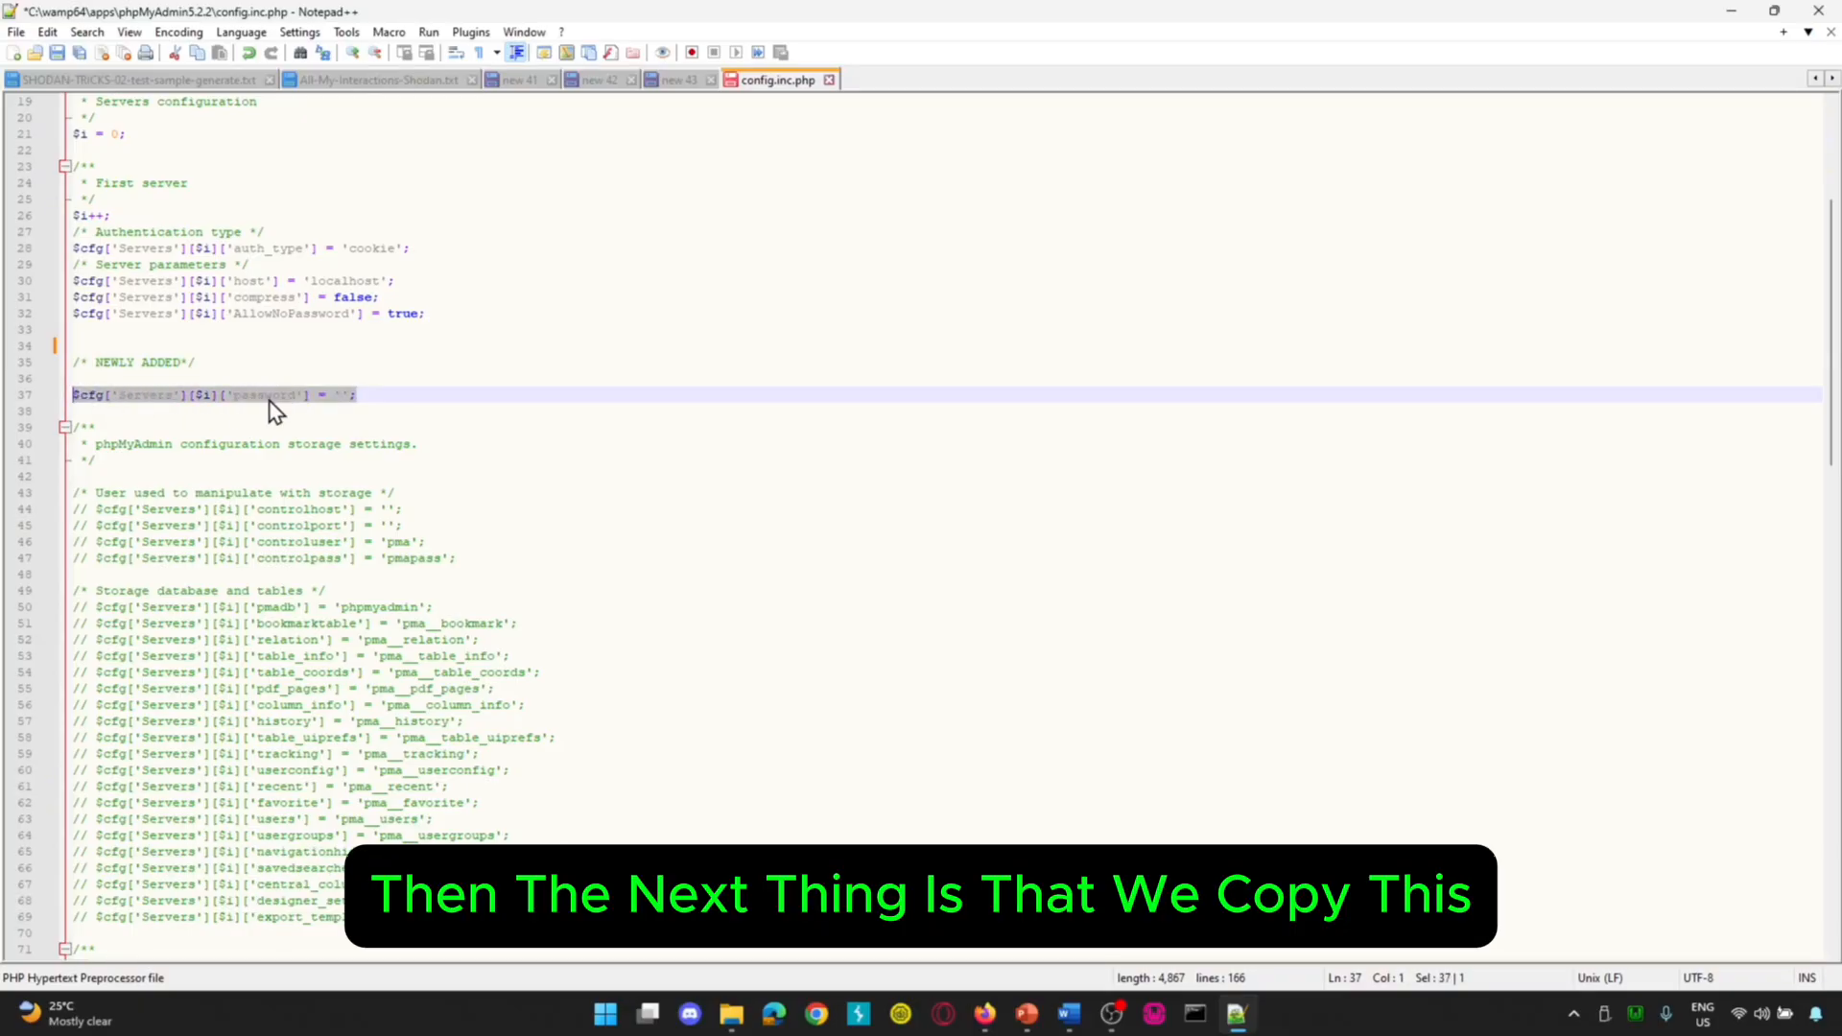
pyautogui.click(380, 395)
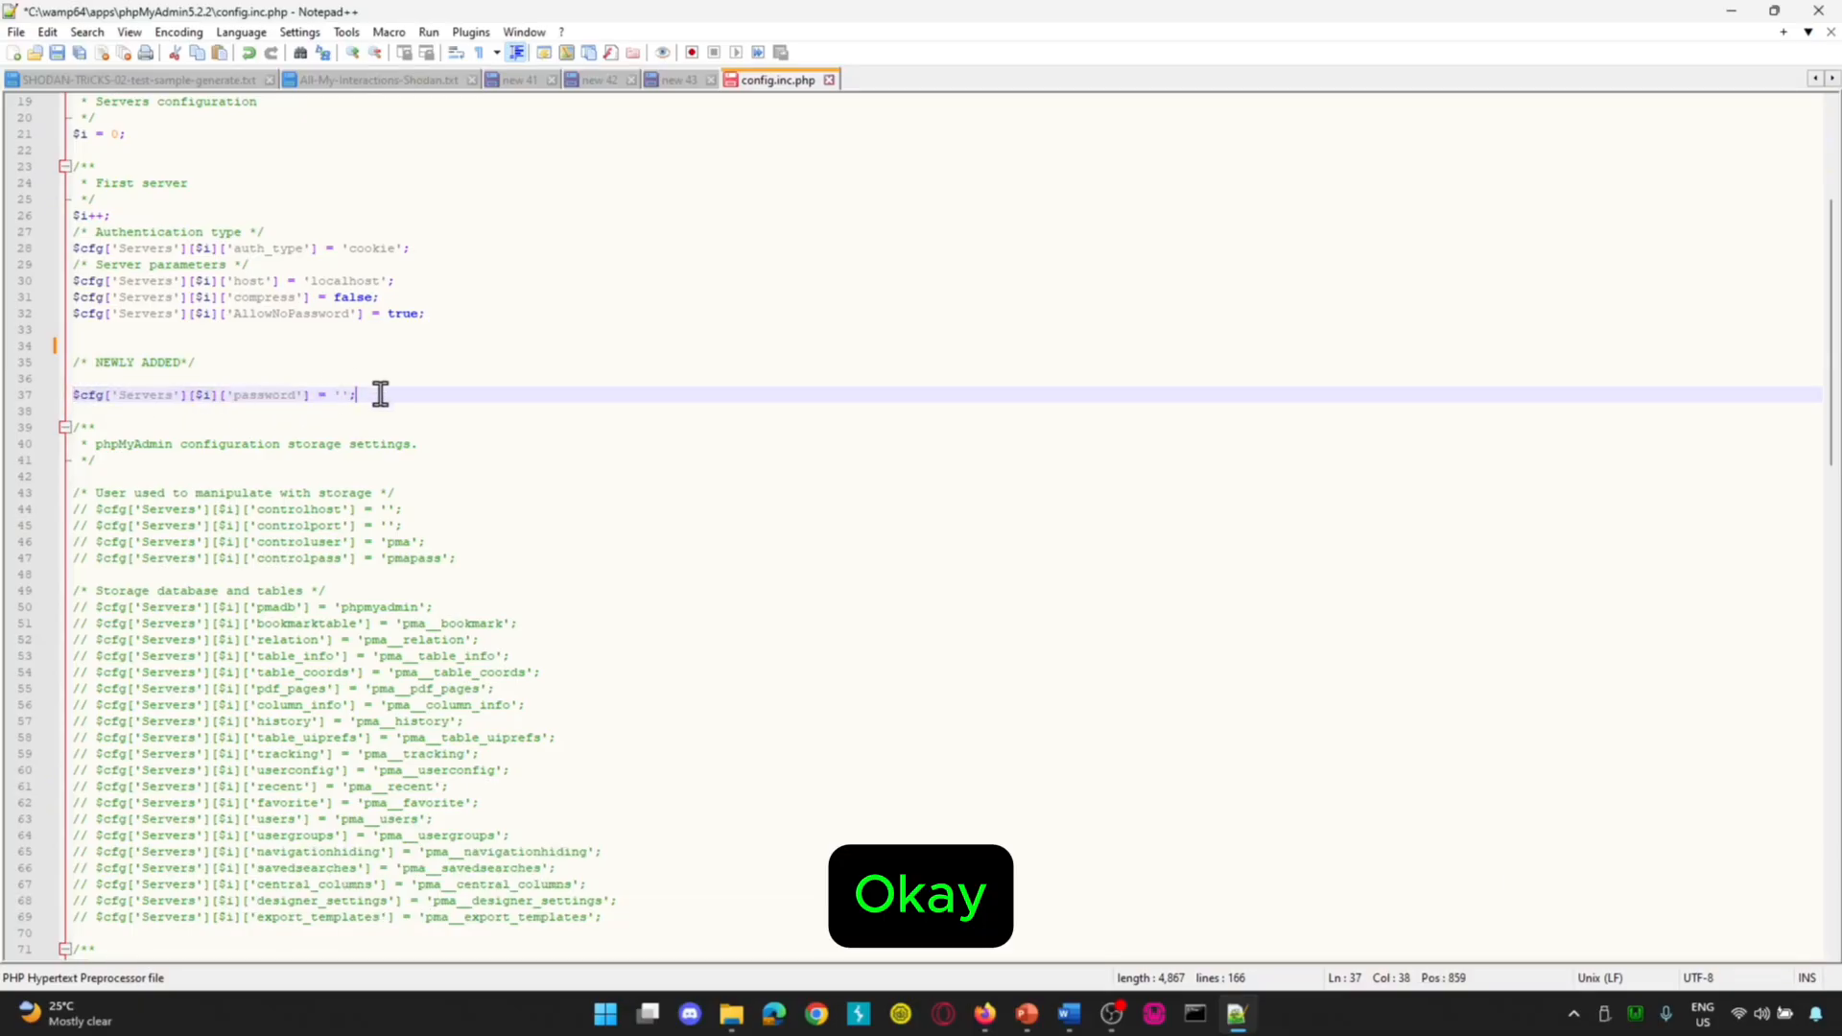
pyautogui.press('Return')
pyautogui.hotkey('ctrl', 'v')
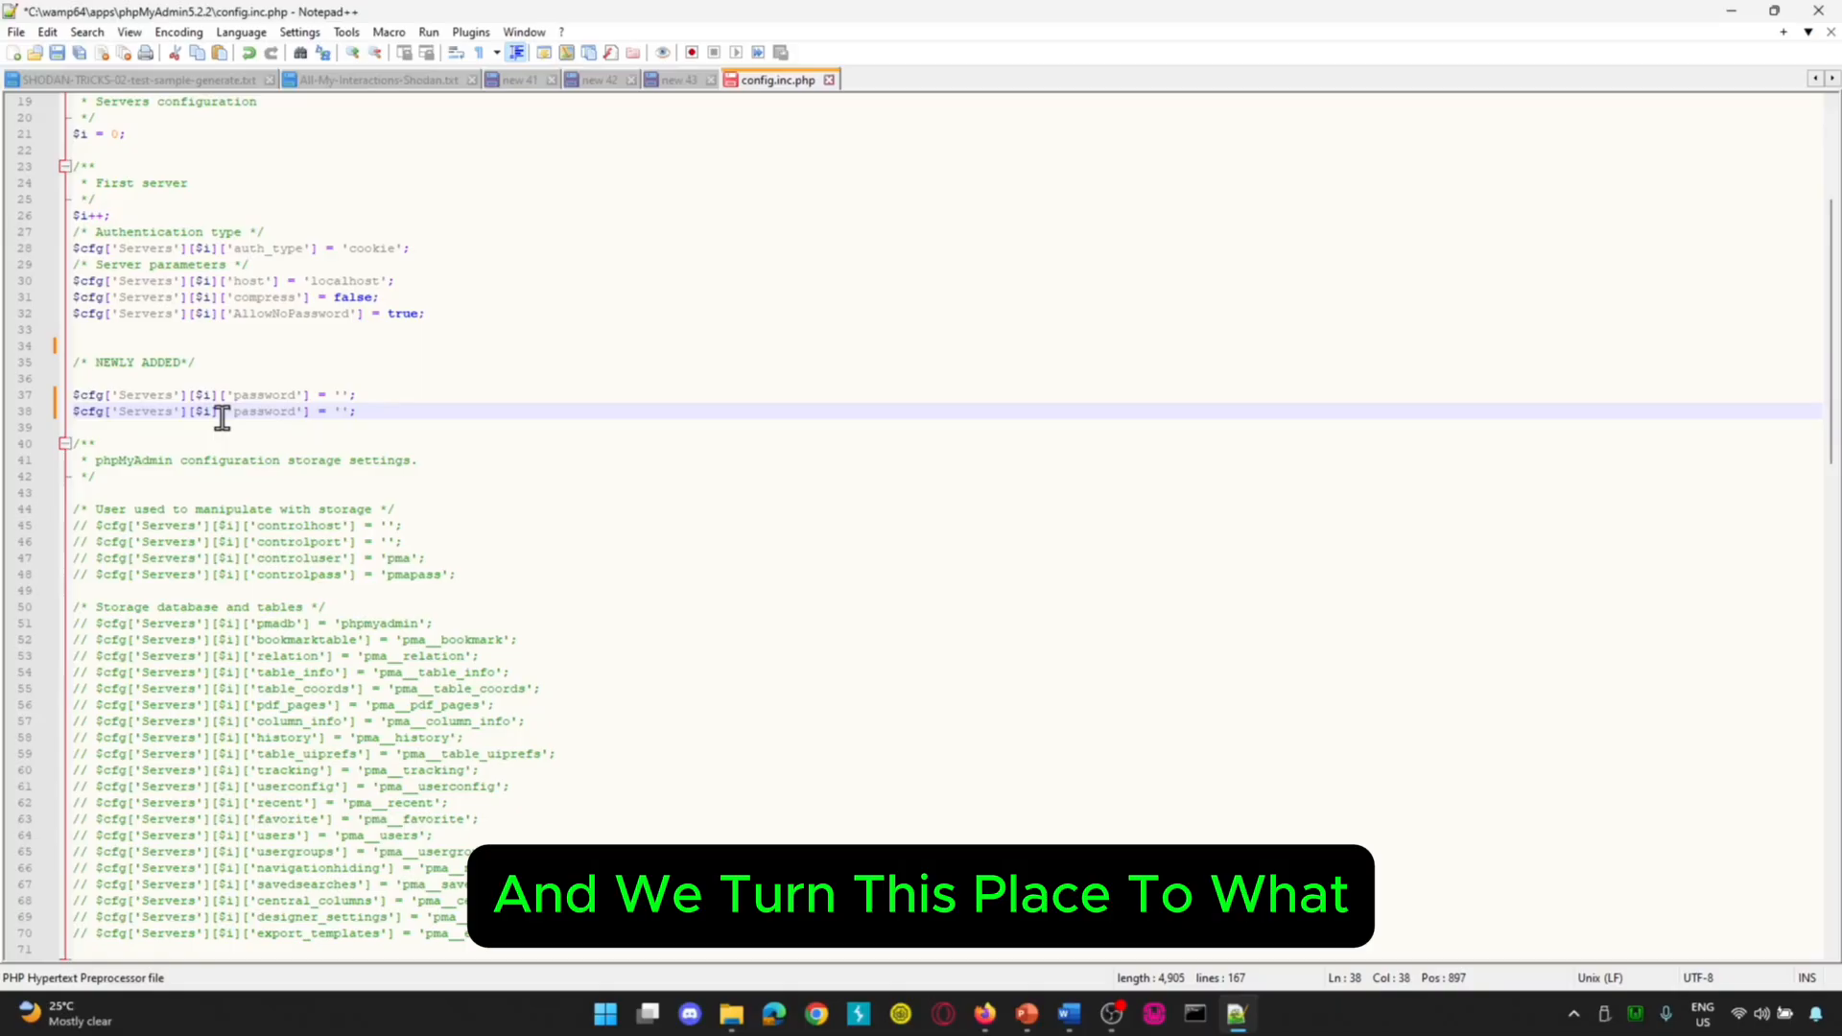
# - Clear the key name password from the duplicated configuration line, keeping its quotation marks
pyautogui.click(295, 411)
pyautogui.press('BackSpace')
pyautogui.press('BackSpace')
pyautogui.press('BackSpace')
pyautogui.press('BackSpace')
pyautogui.press('BackSpace')
pyautogui.press('BackSpace')
pyautogui.press('BackSpace')
pyautogui.press('BackSpace')
pyautogui.write('h')
pyautogui.press('Escape')
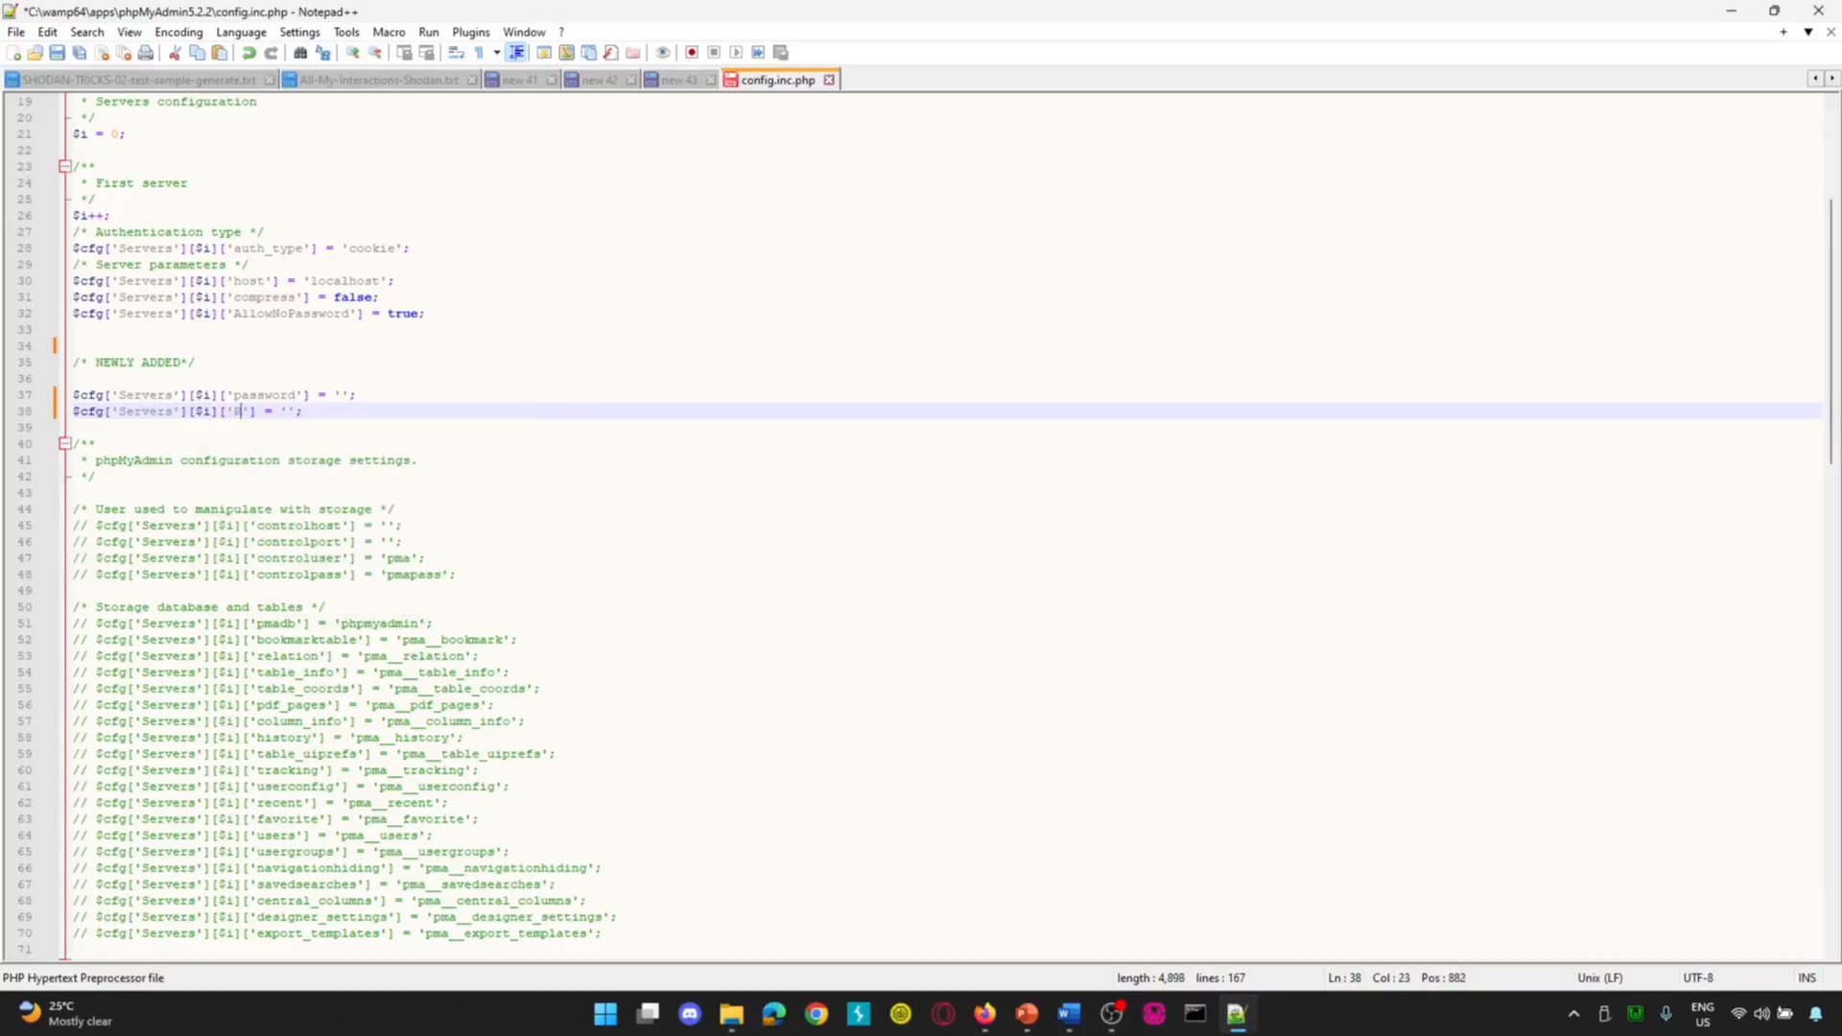
pyautogui.write('oot')
pyautogui.click(259, 411)
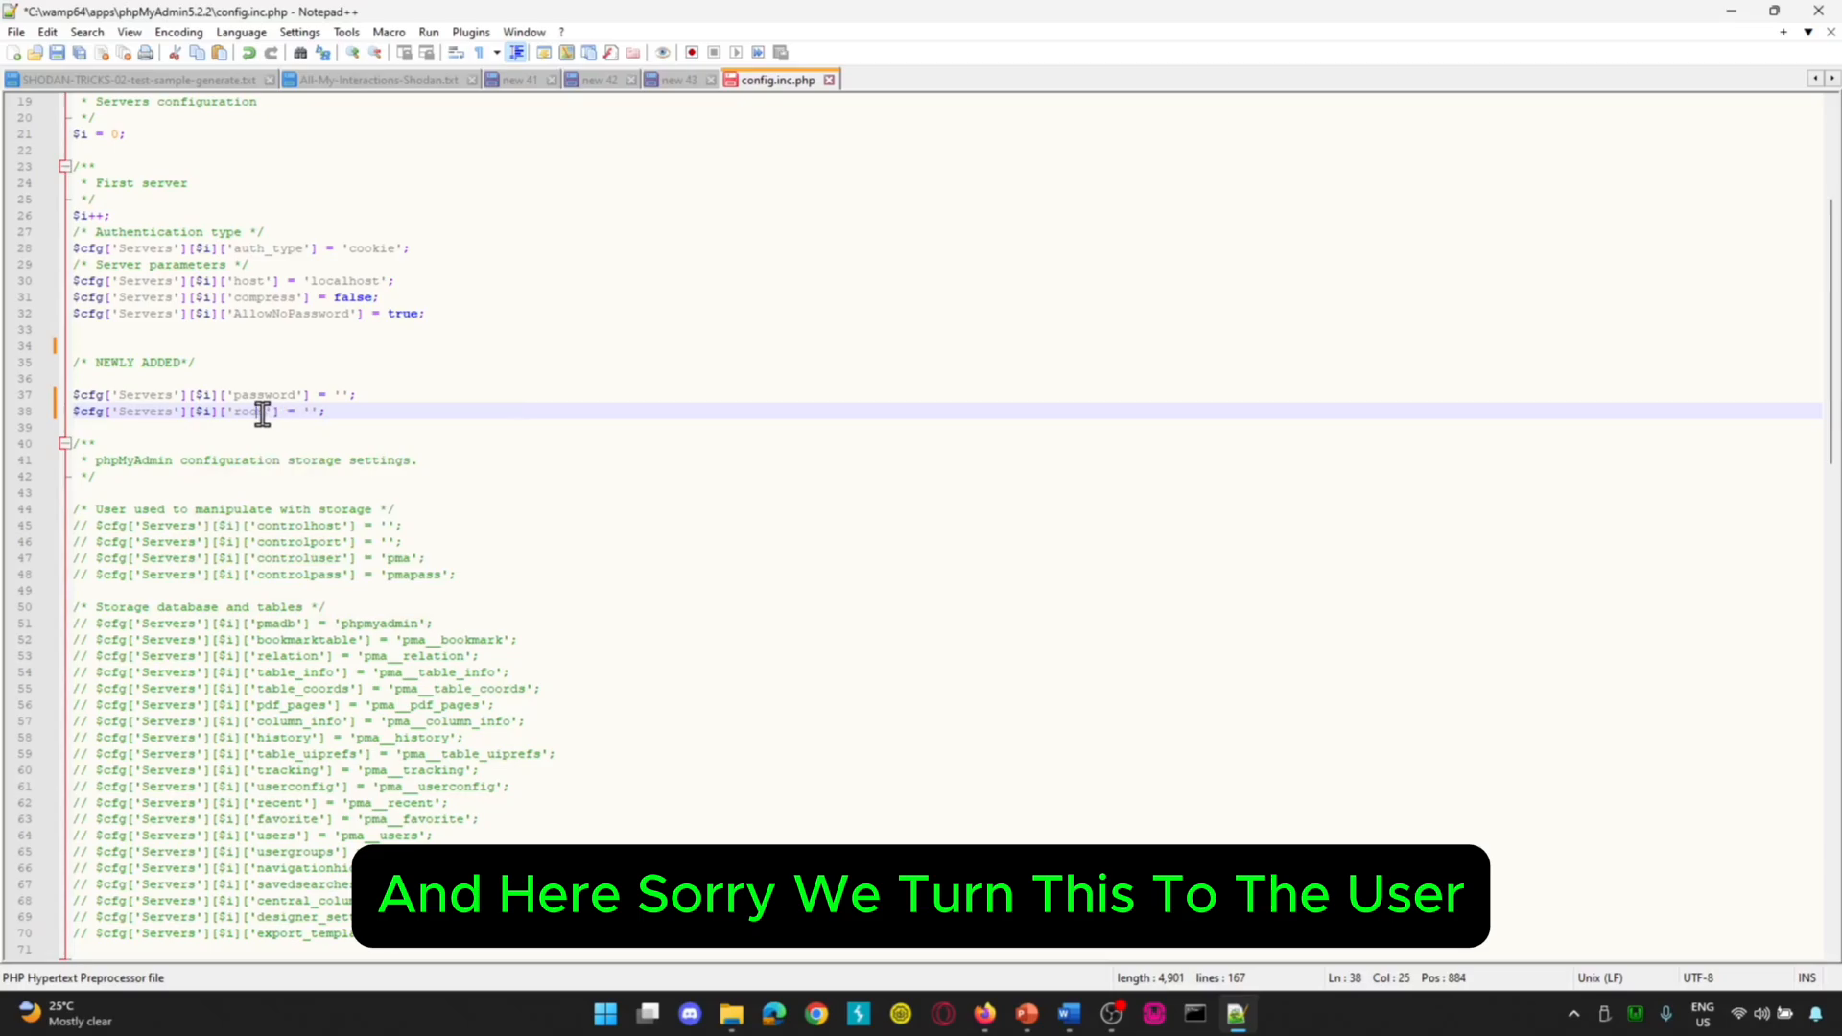
pyautogui.press('BackSpace')
pyautogui.press('BackSpace')
pyautogui.press('BackSpace')
pyautogui.press('BackSpace')
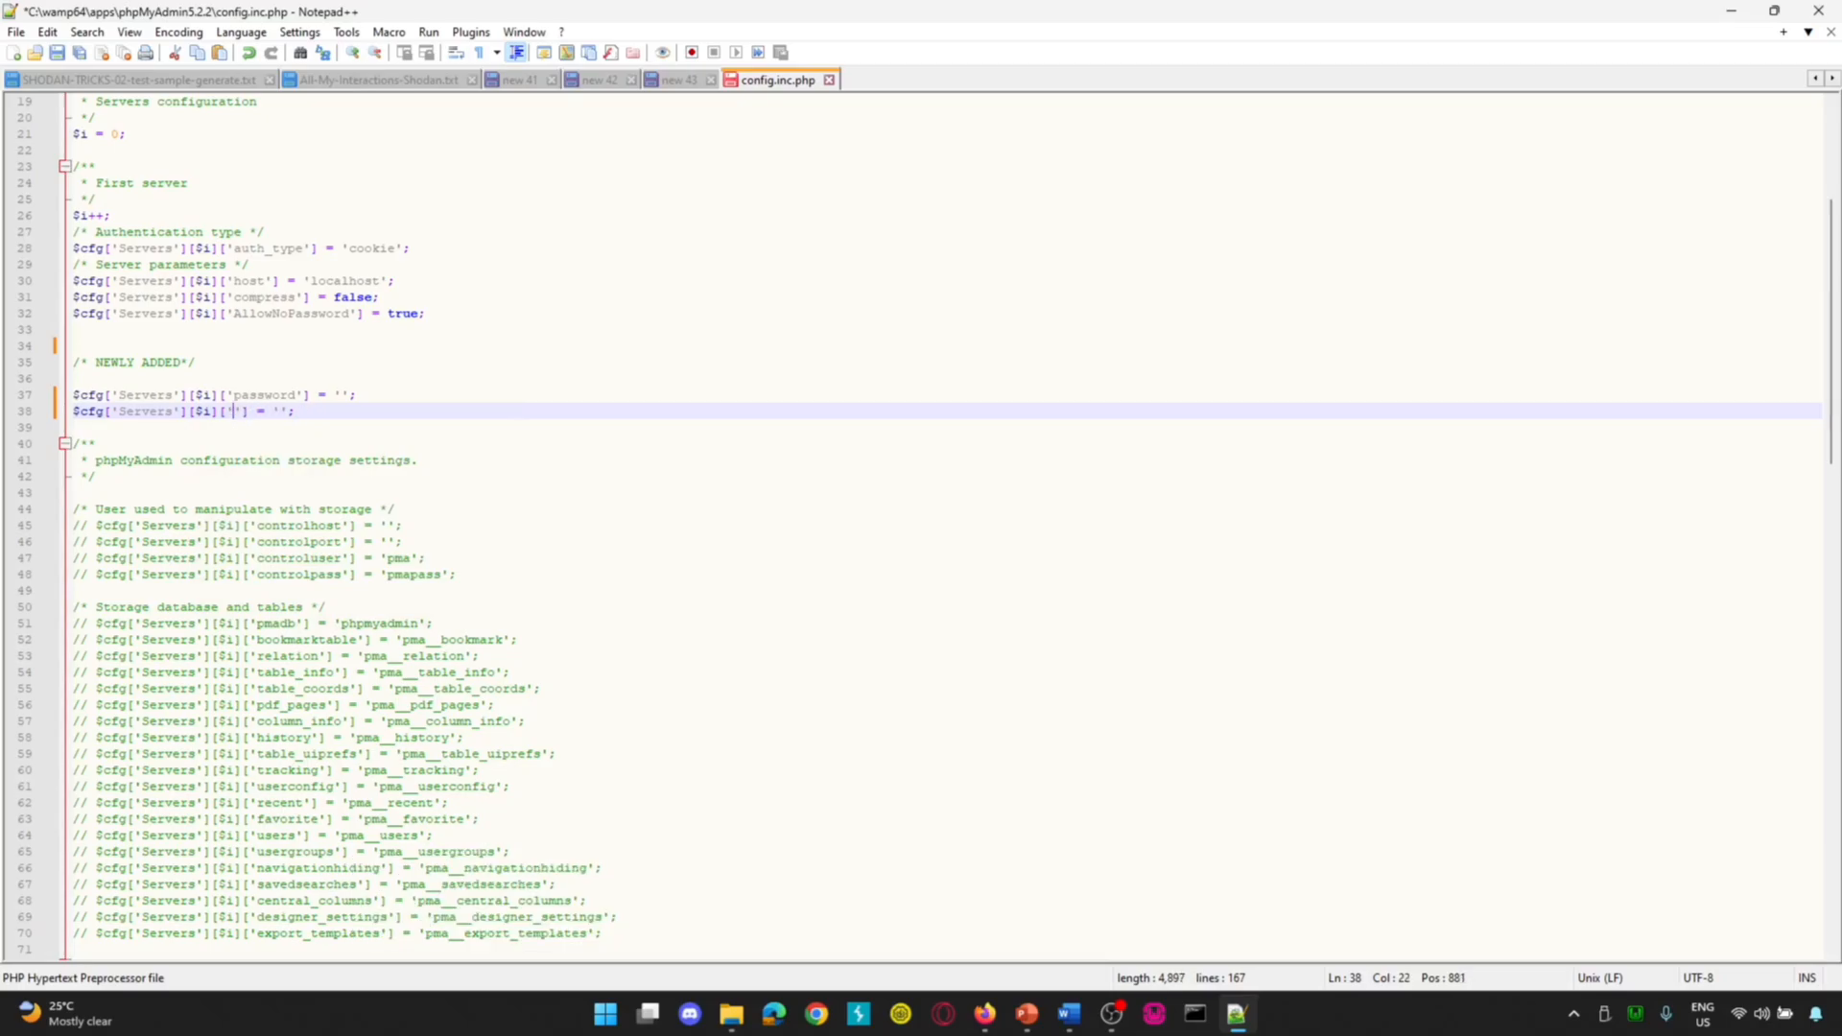
# - Name the duplicated line's key user and set its value to root
pyautogui.write('us')
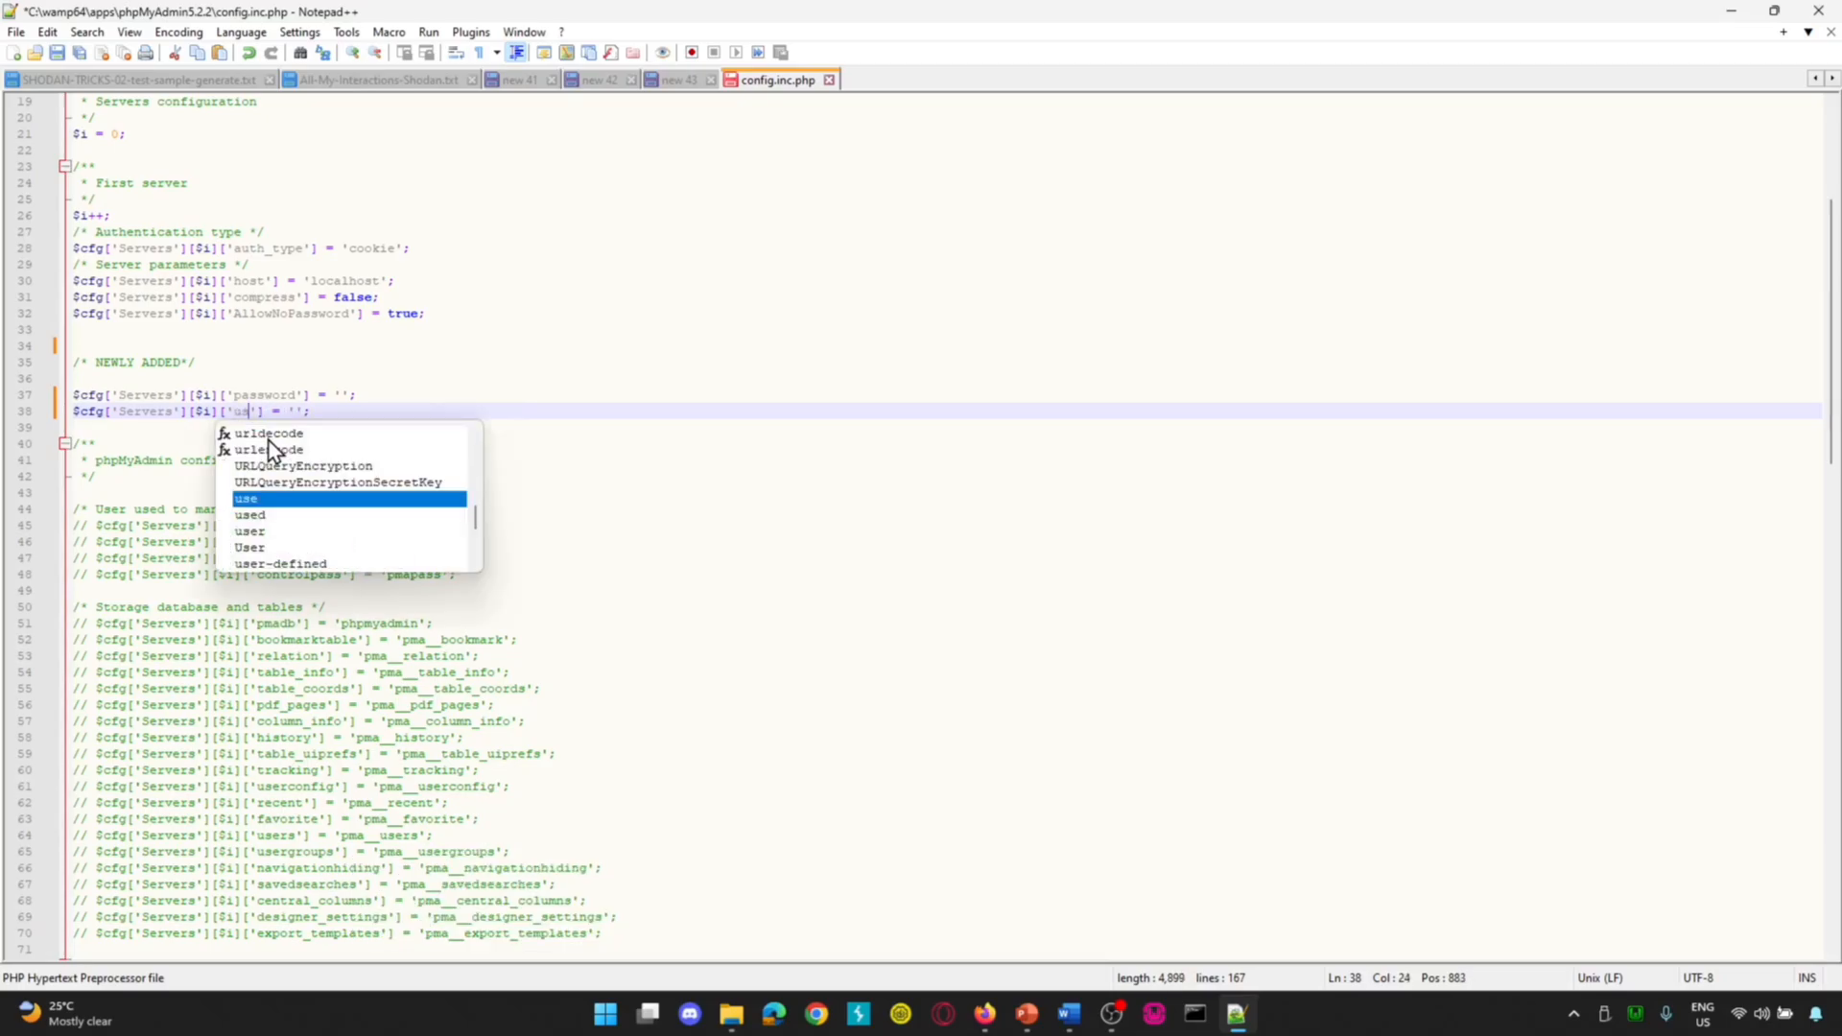
pyautogui.write('er')
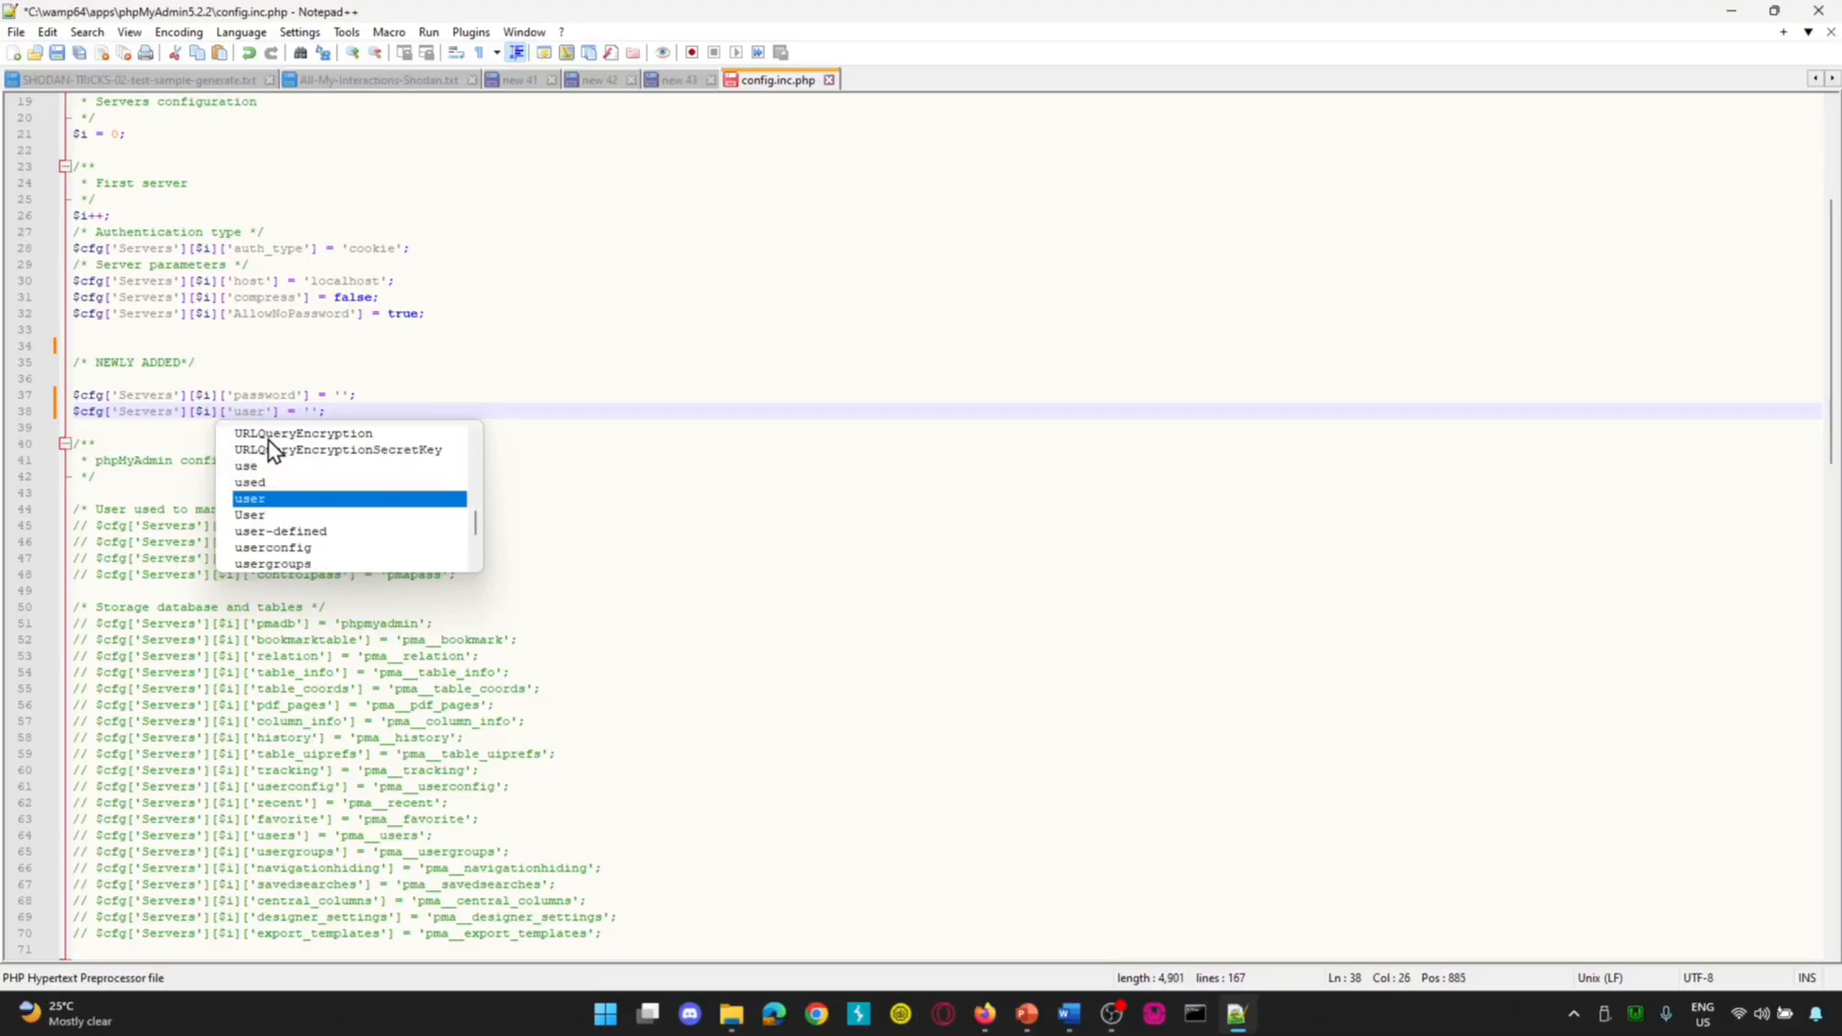
pyautogui.click(310, 411)
pyautogui.write('root')
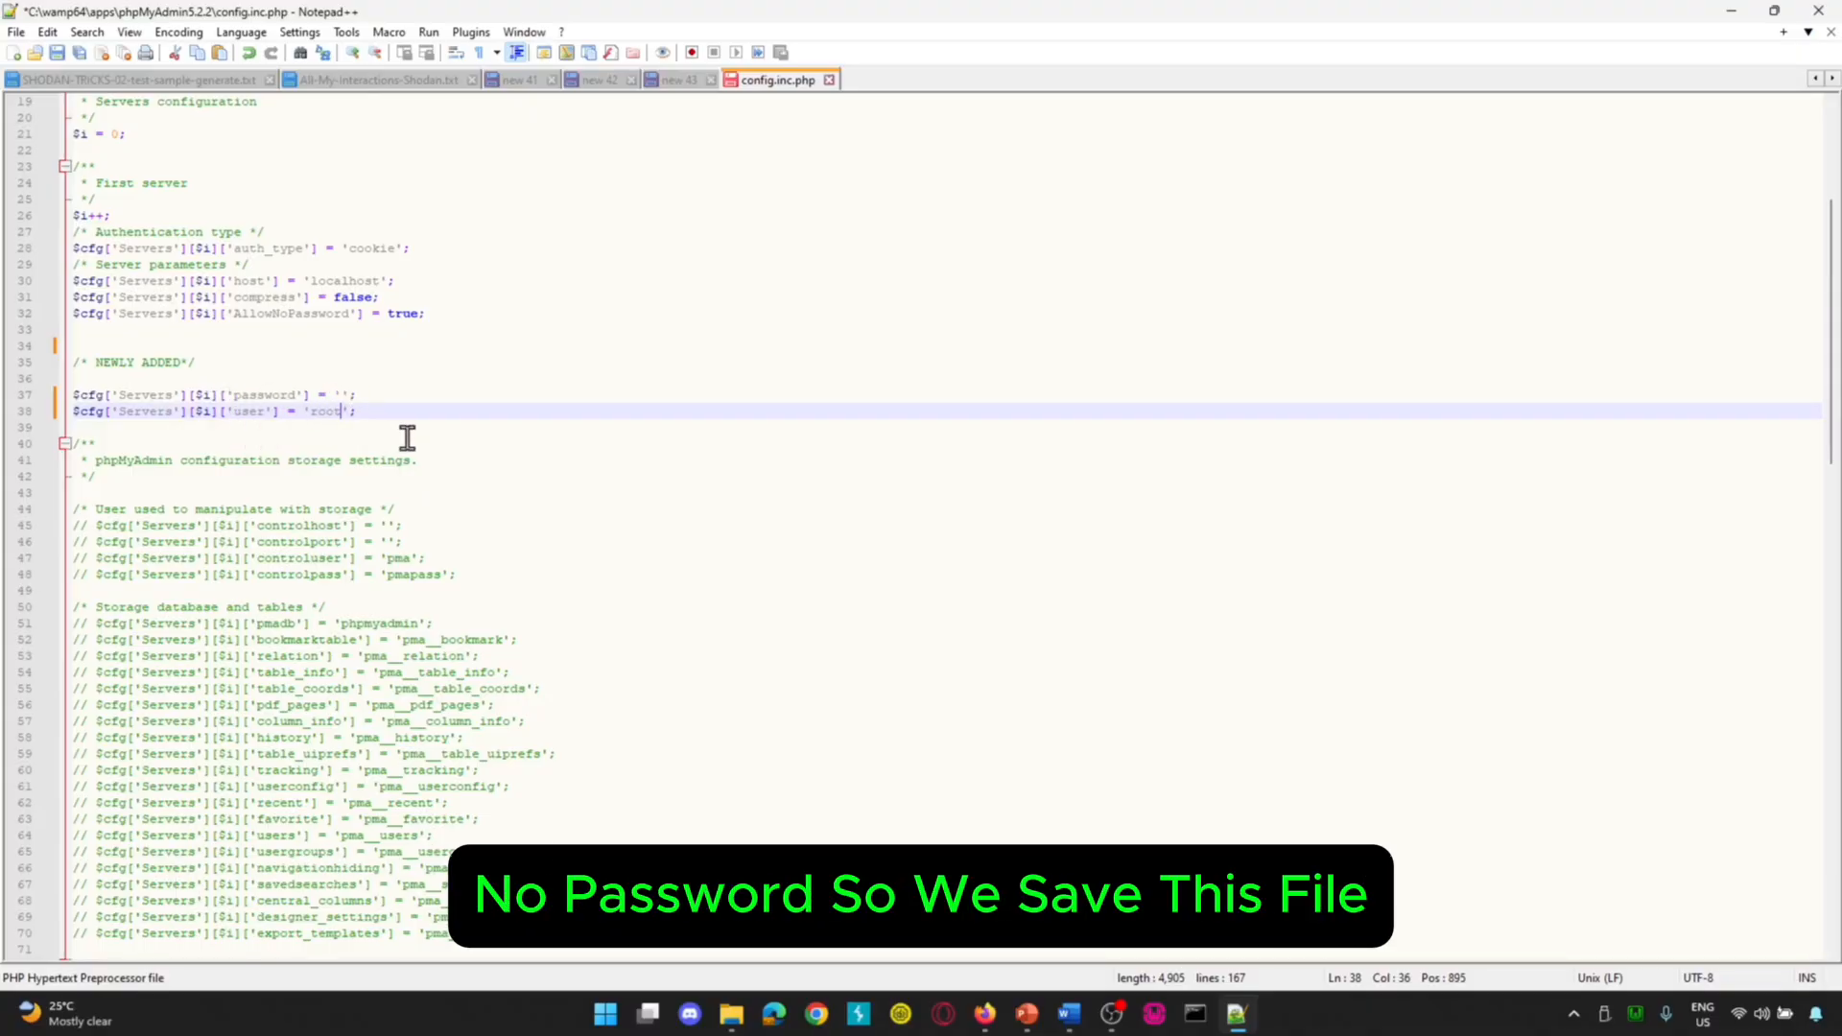
# - Save config.inc.php and restart all Wampserver services
pyautogui.hotkey('ctrl', 's')
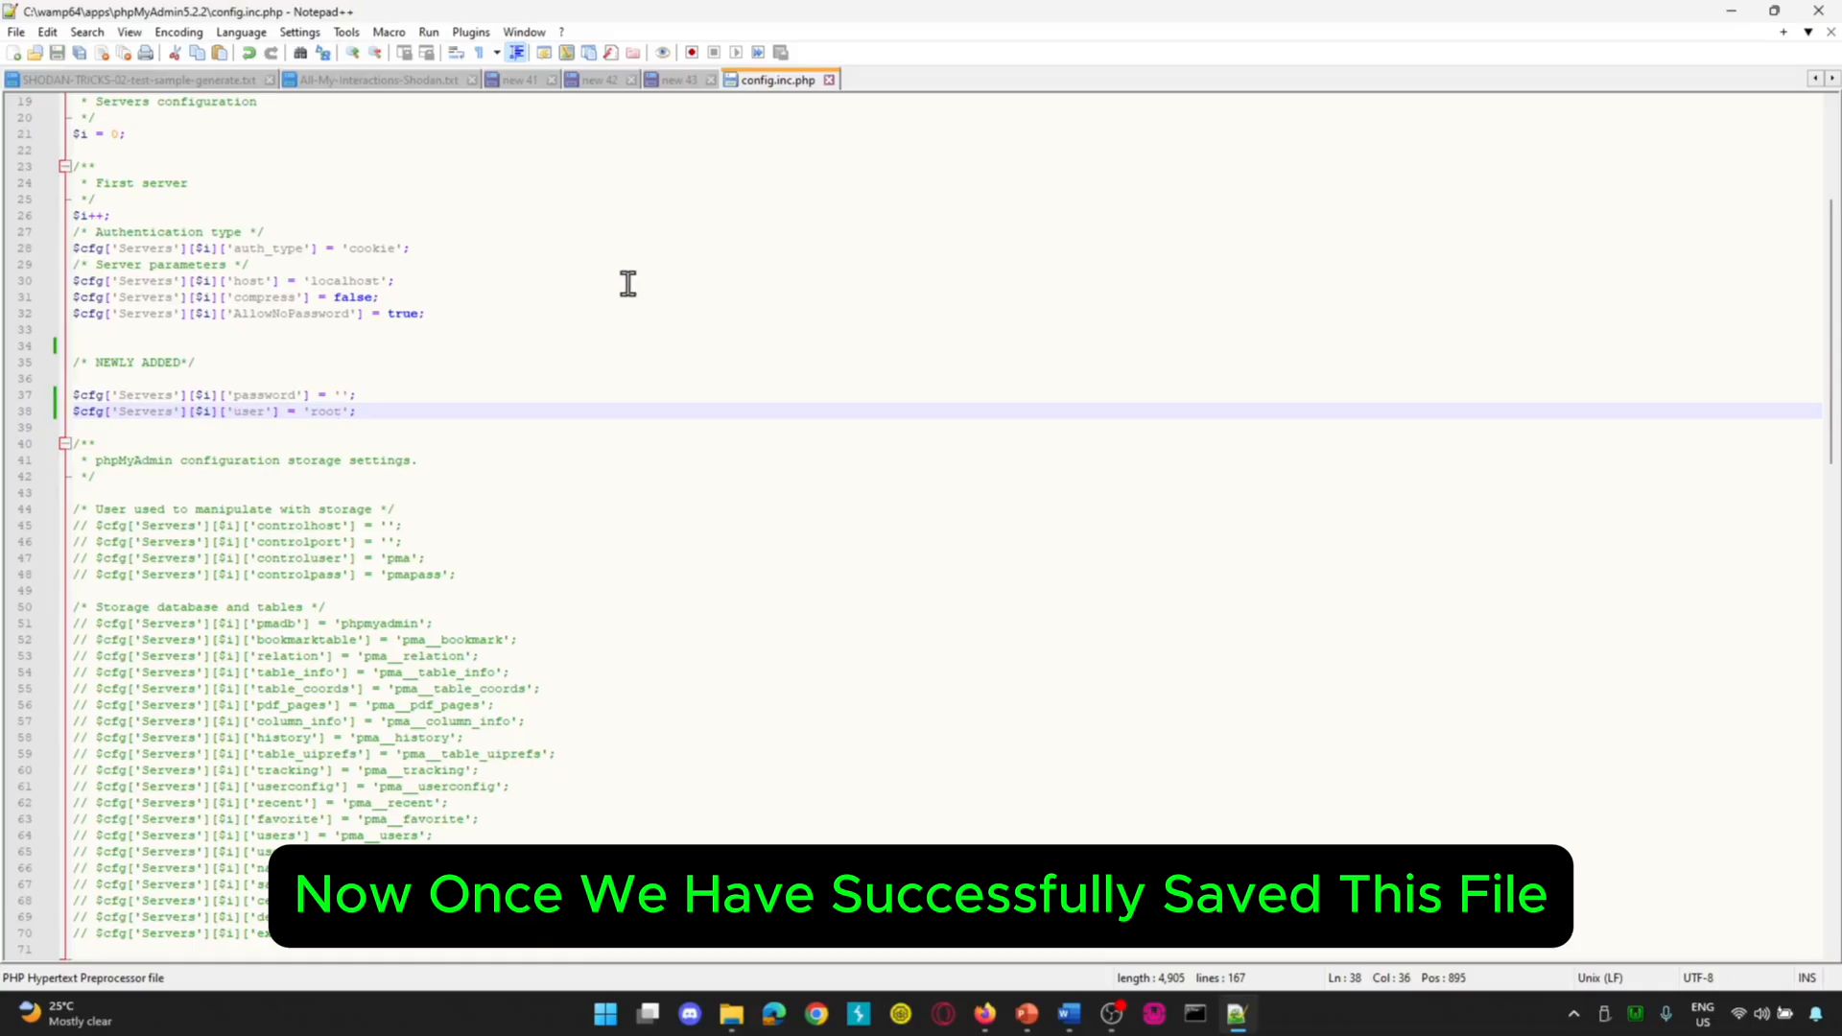
pyautogui.click(1636, 1017)
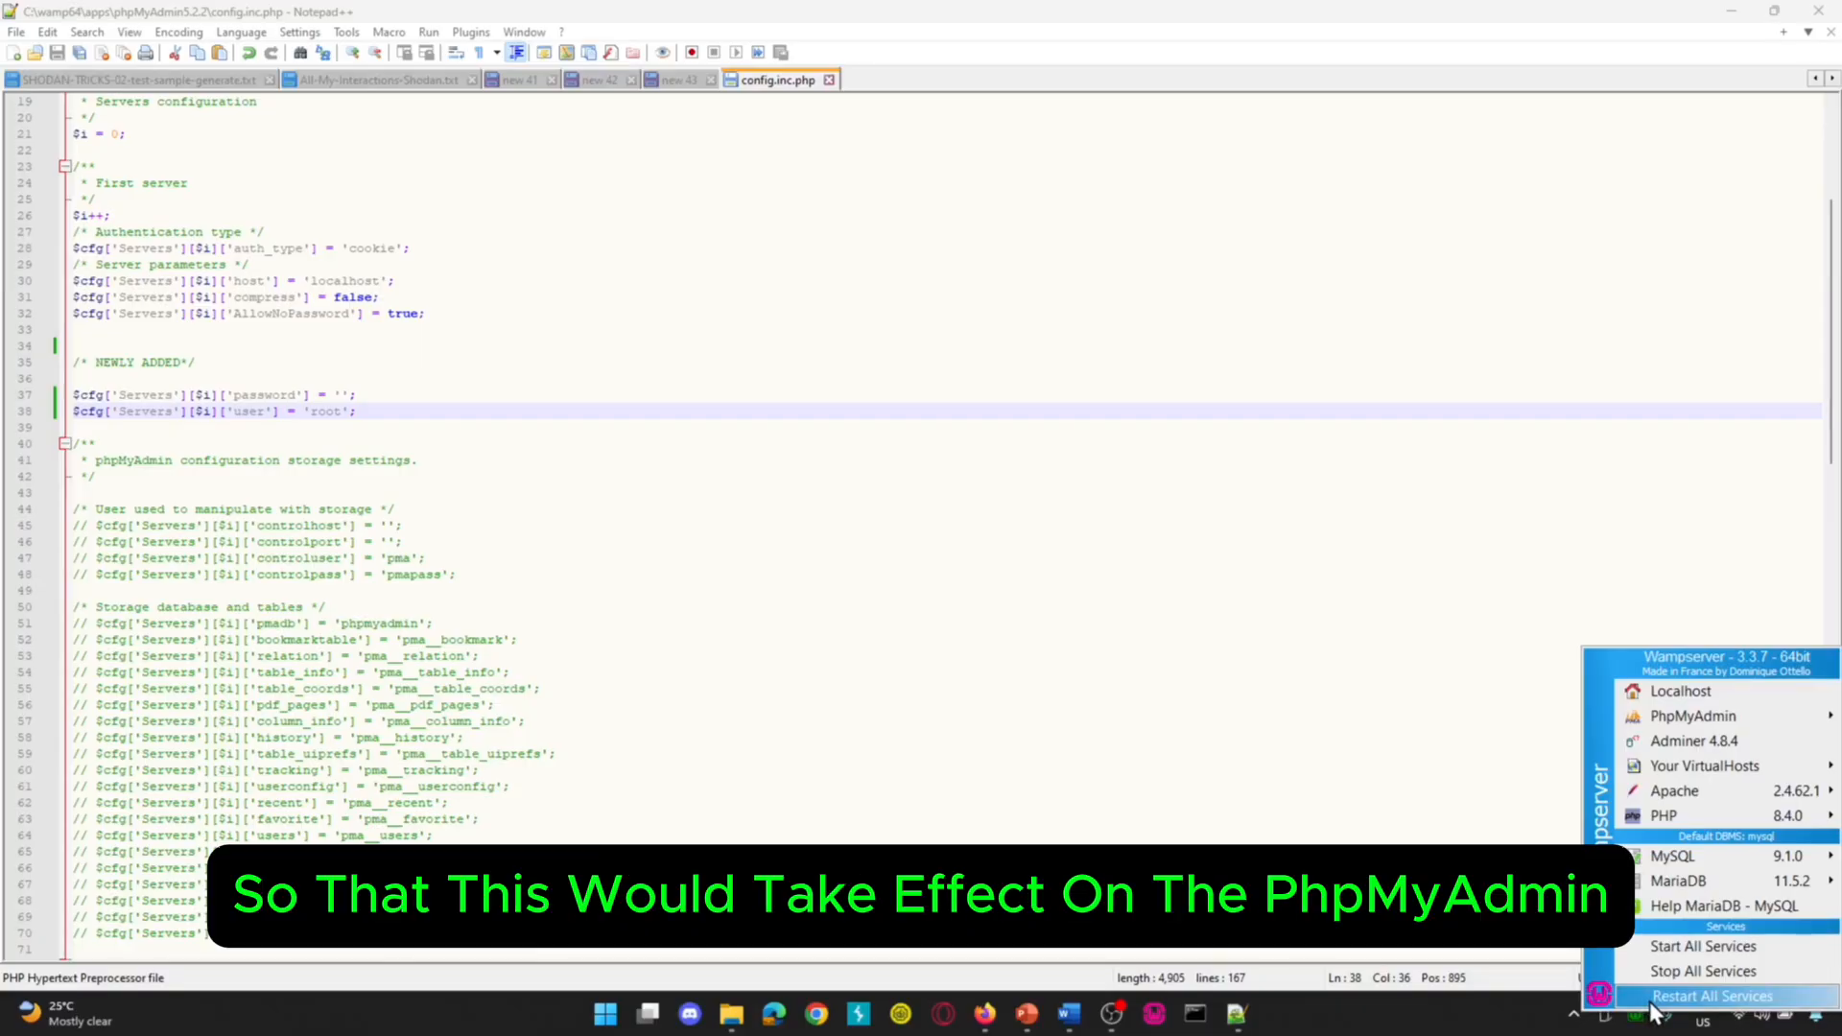
pyautogui.click(1653, 1003)
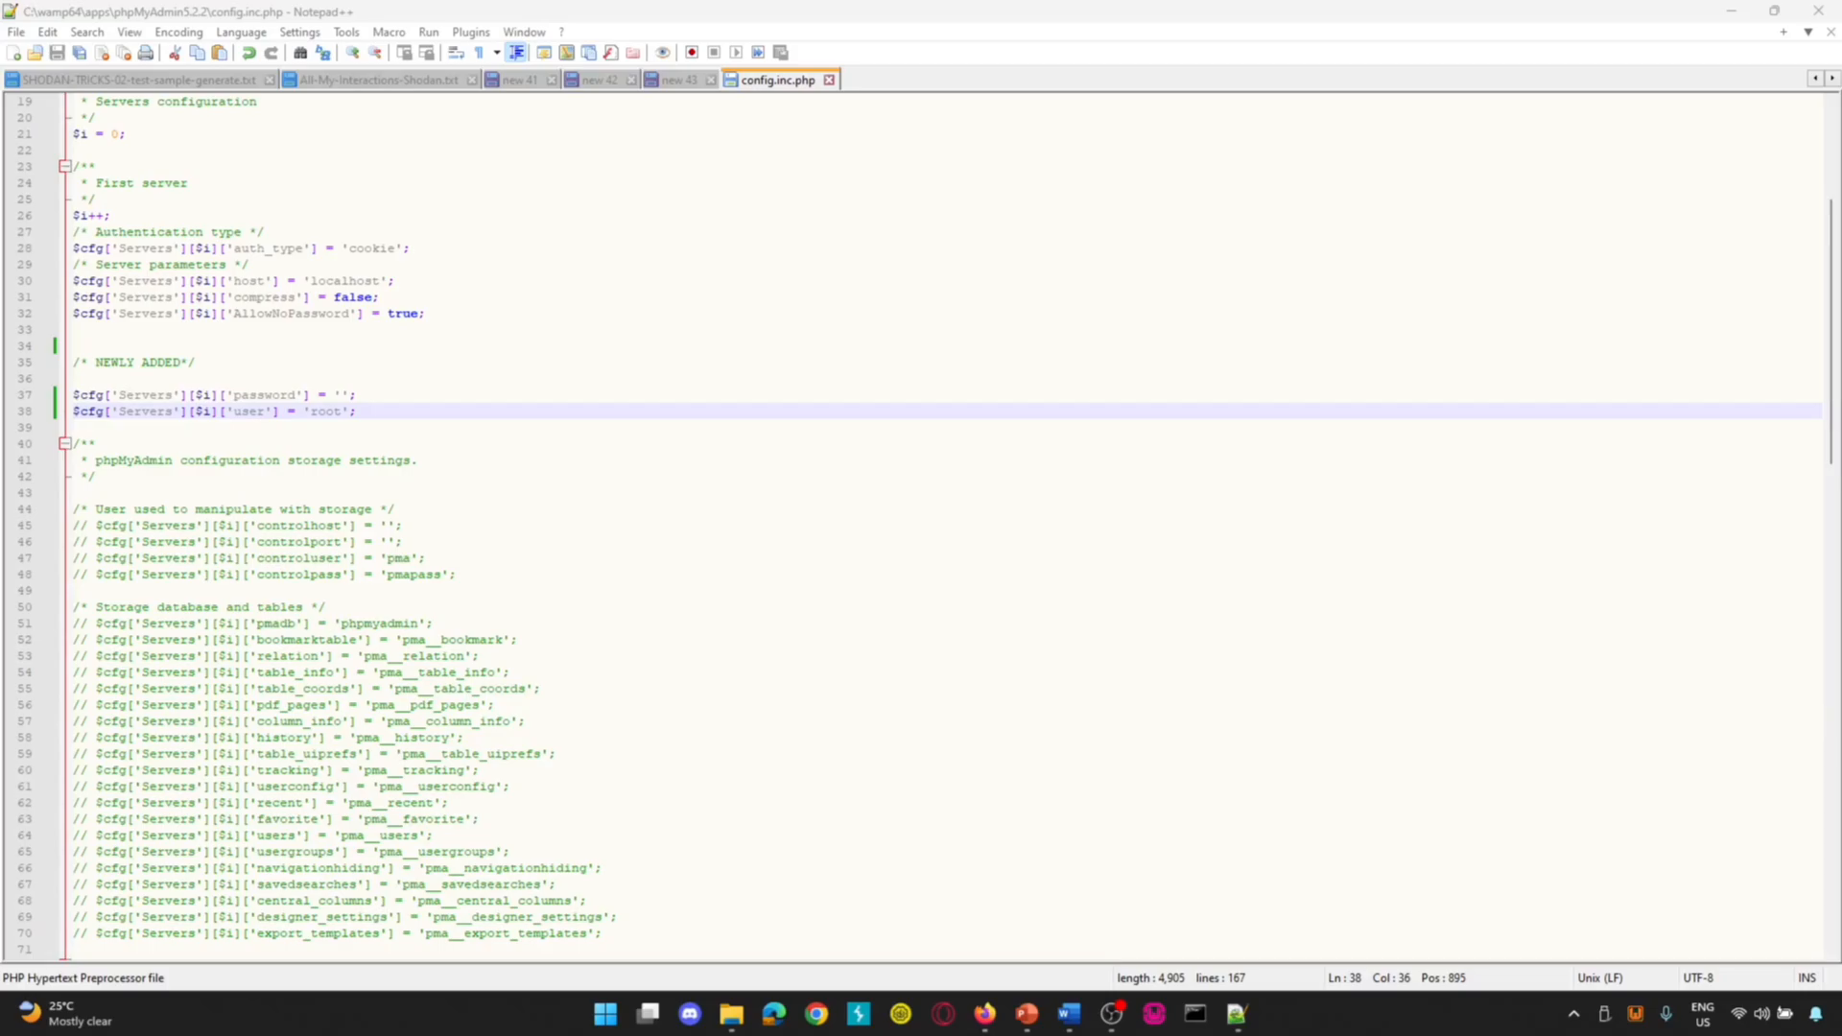
# - Switch to Firefox, reload the phpMyAdmin page until the login form loads, and log in as root with the password left blank
pyautogui.click(985, 1017)
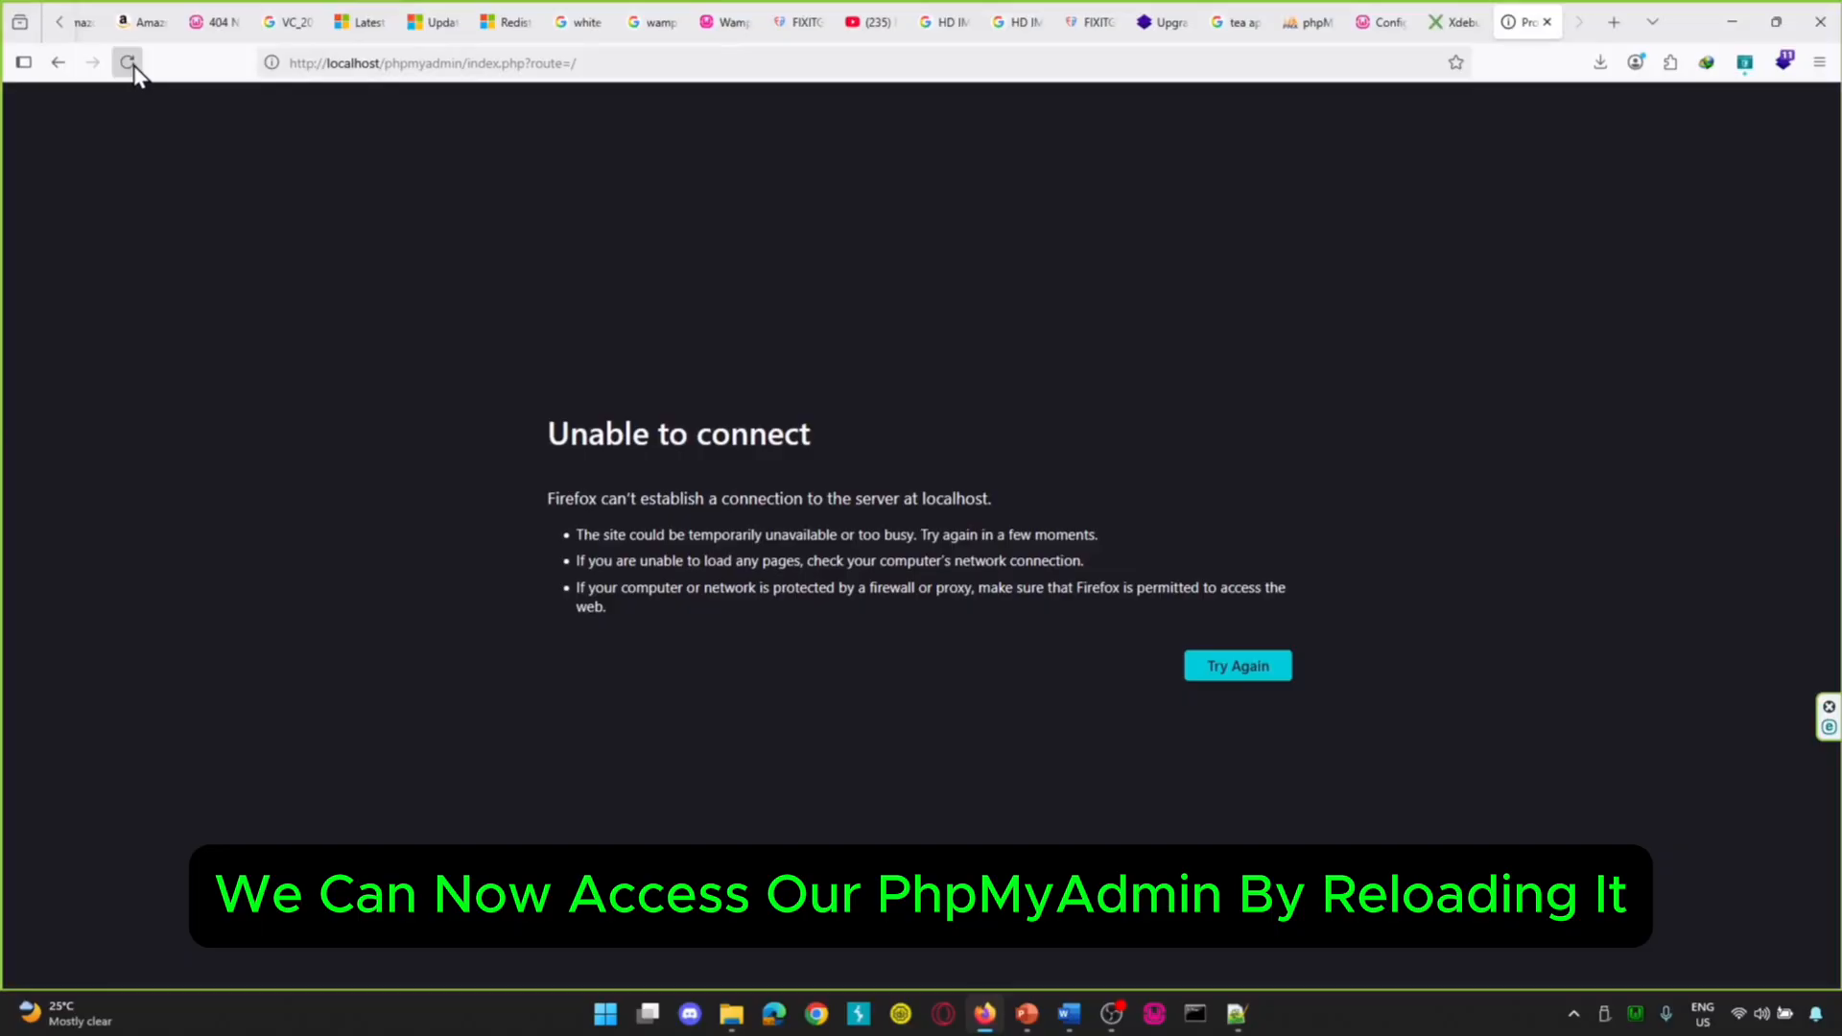
pyautogui.click(131, 64)
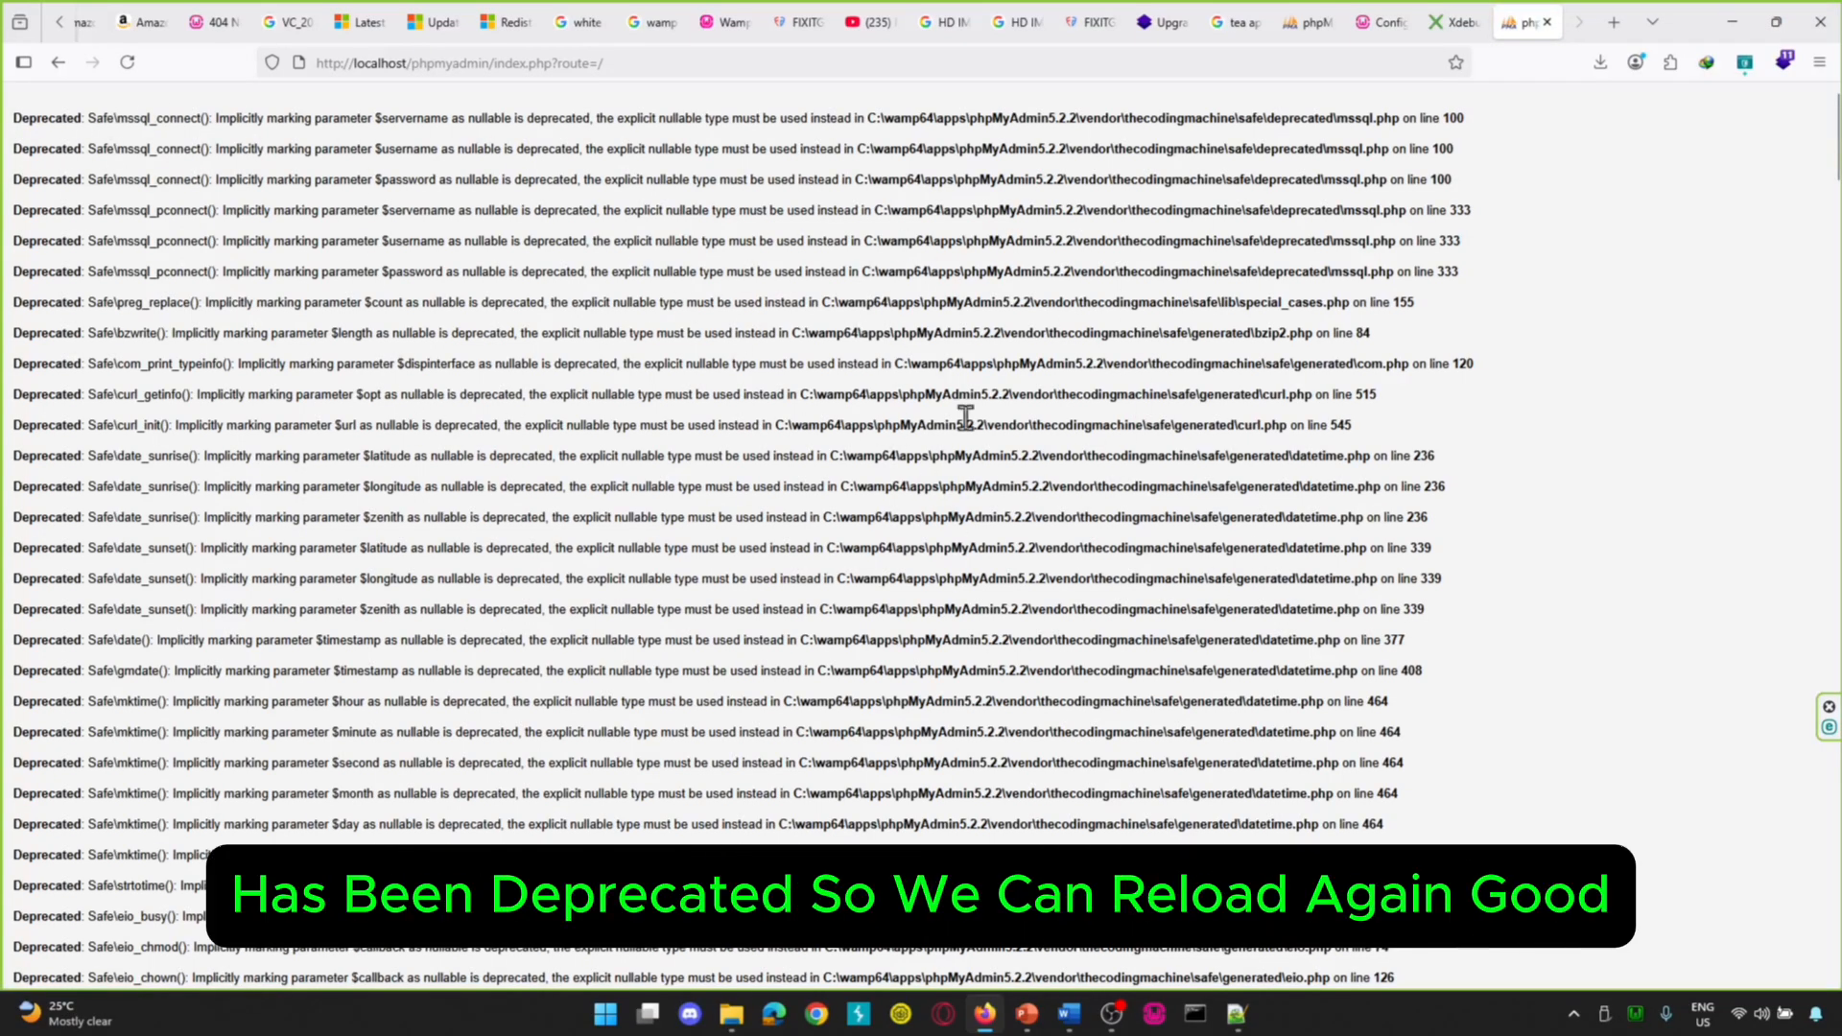
pyautogui.click(128, 63)
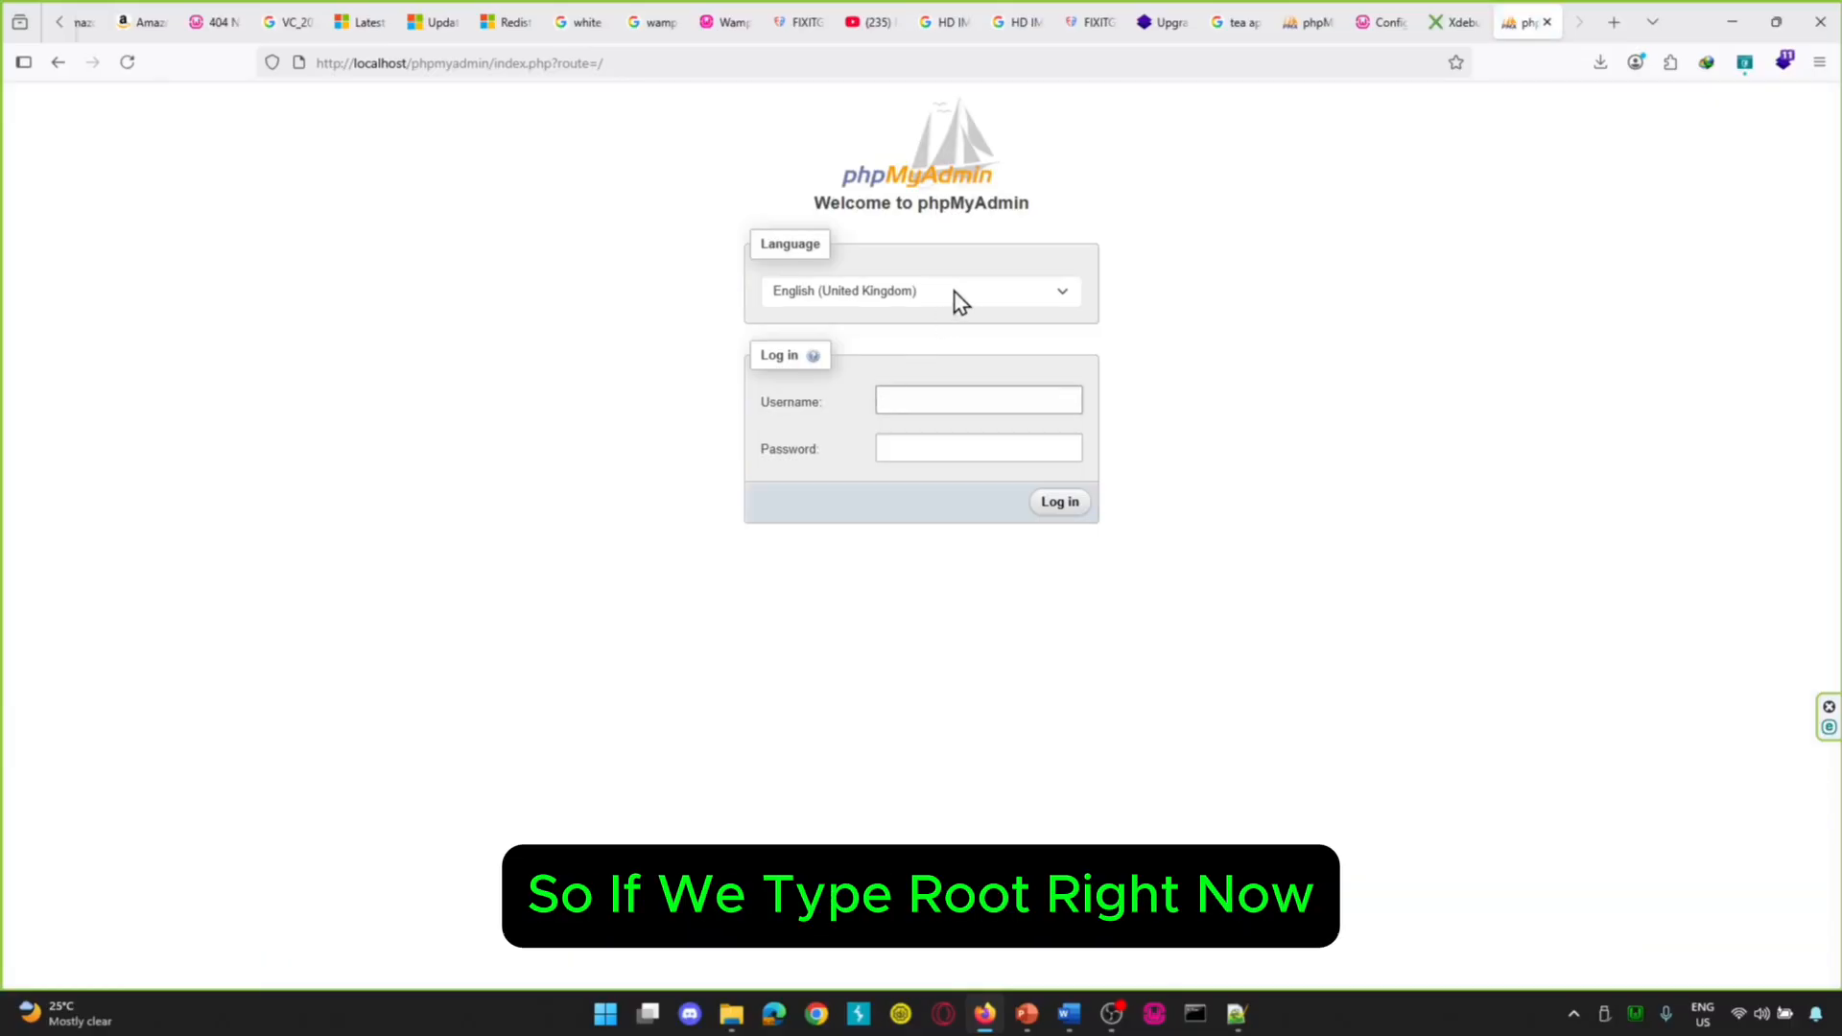
pyautogui.write('root')
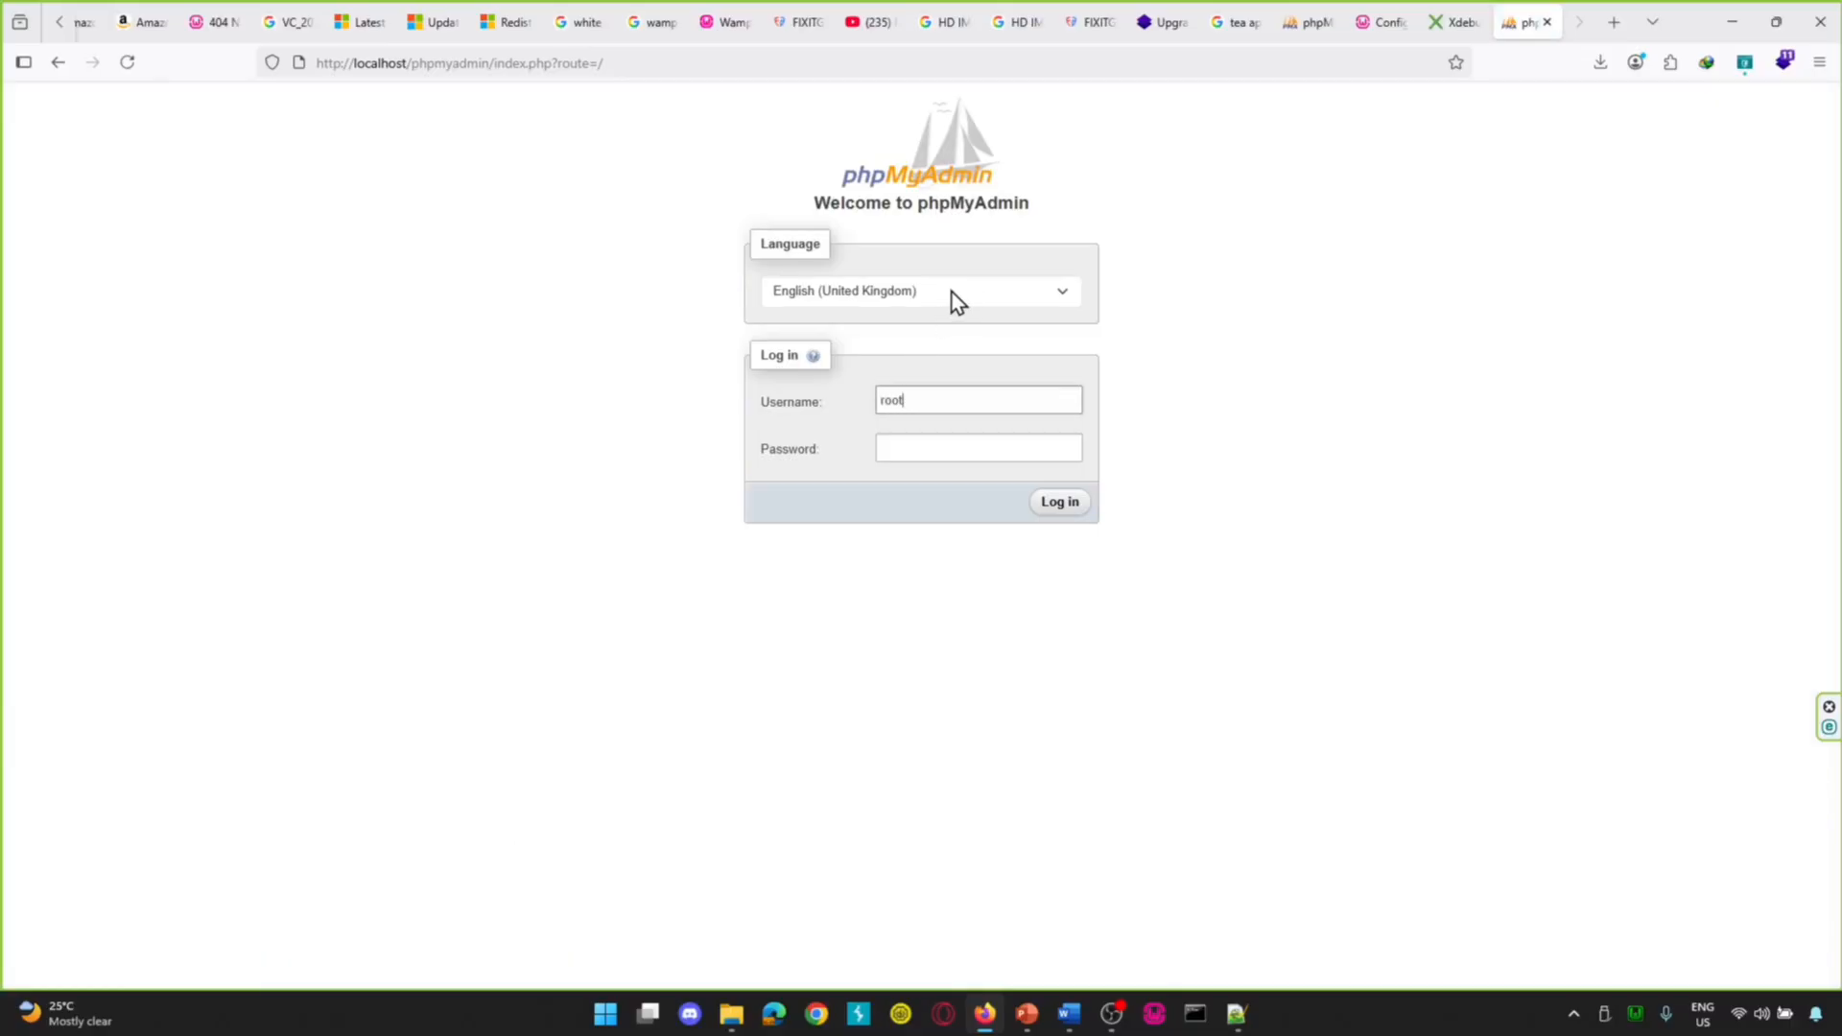
pyautogui.press('Return')
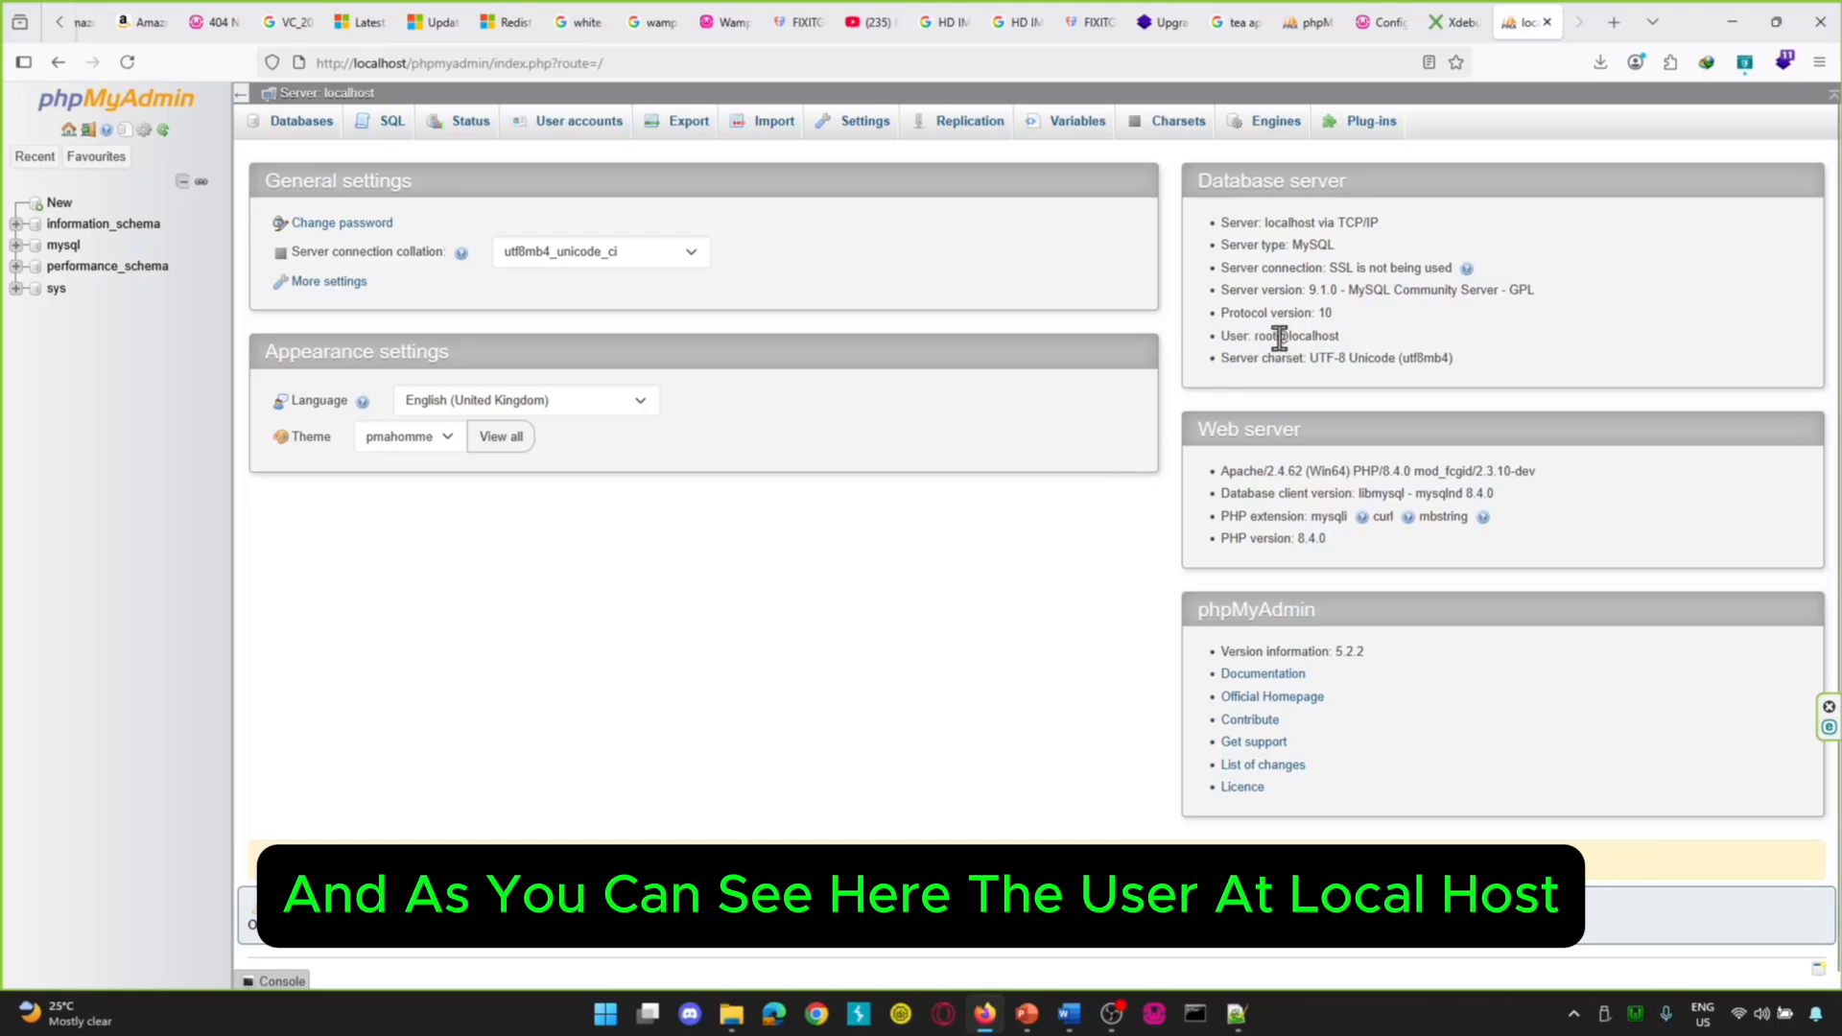
# - Check the logged-in database user and examine the warnings about the configuration file key and the configuration storage
pyautogui.moveTo(1256, 336); pyautogui.dragTo(1316, 332)
pyautogui.click(446, 575)
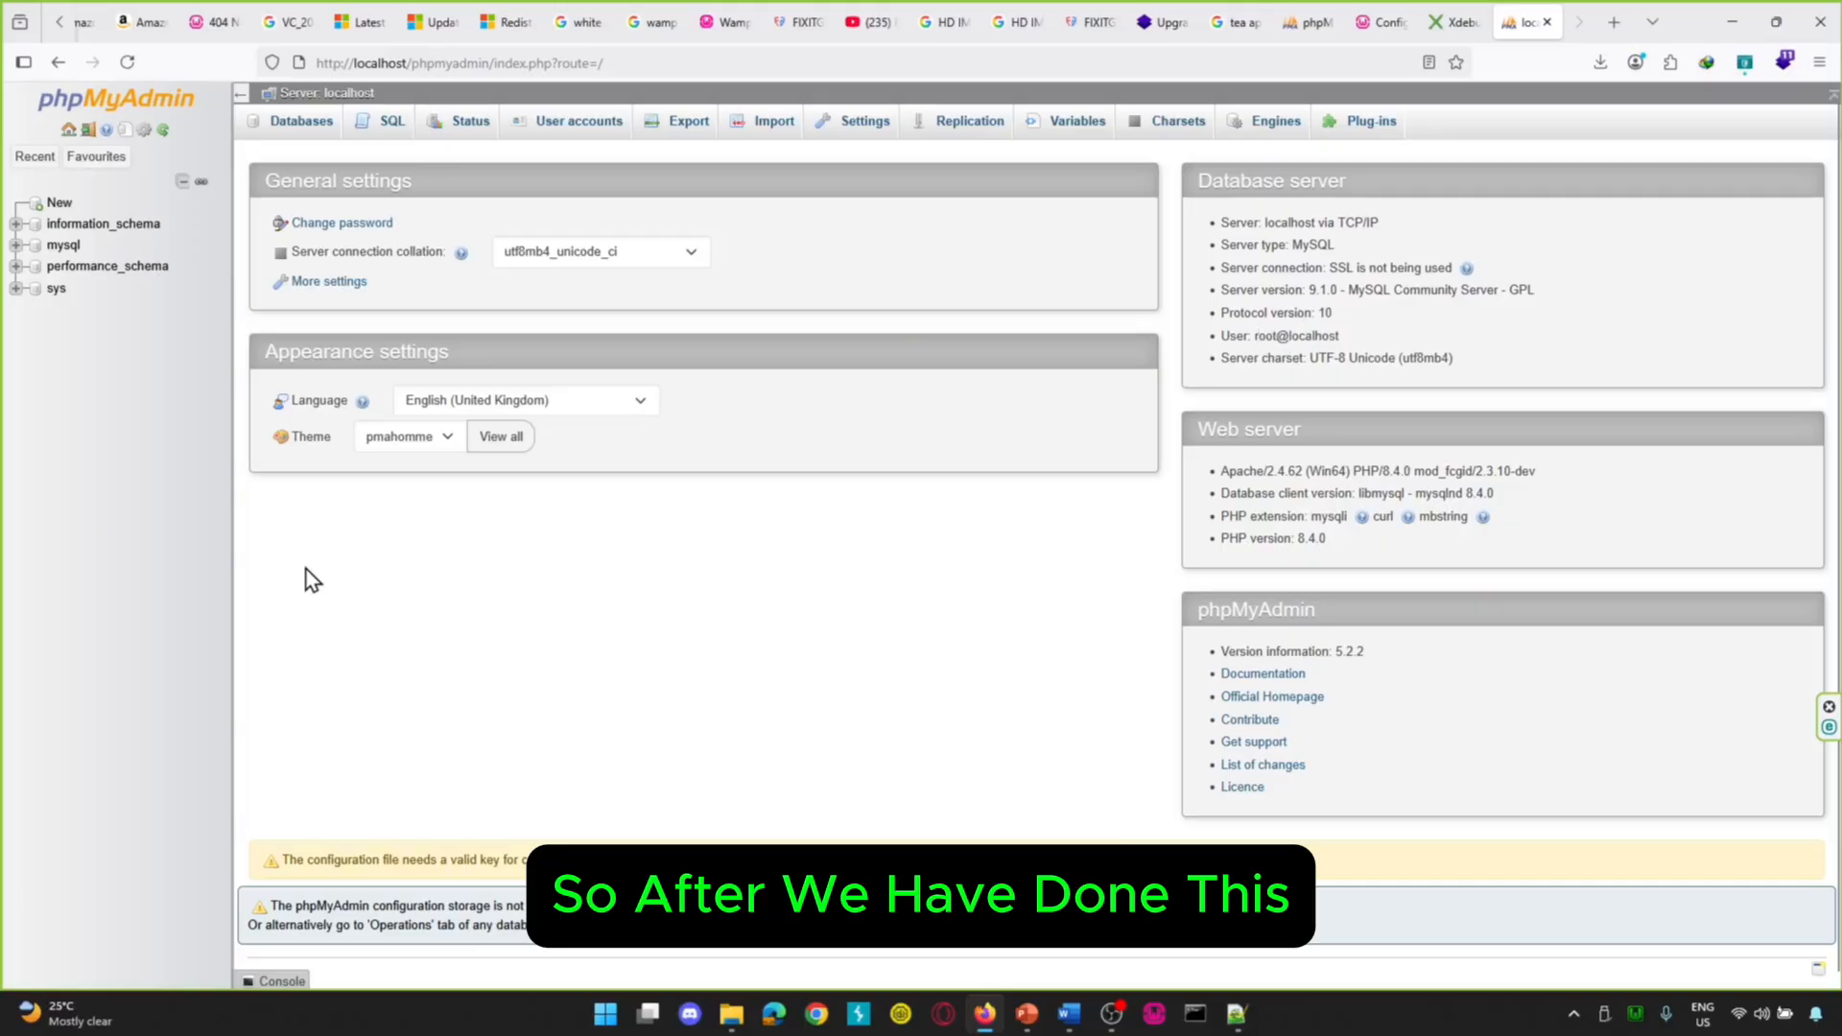
pyautogui.scroll(-1, 766, 428)
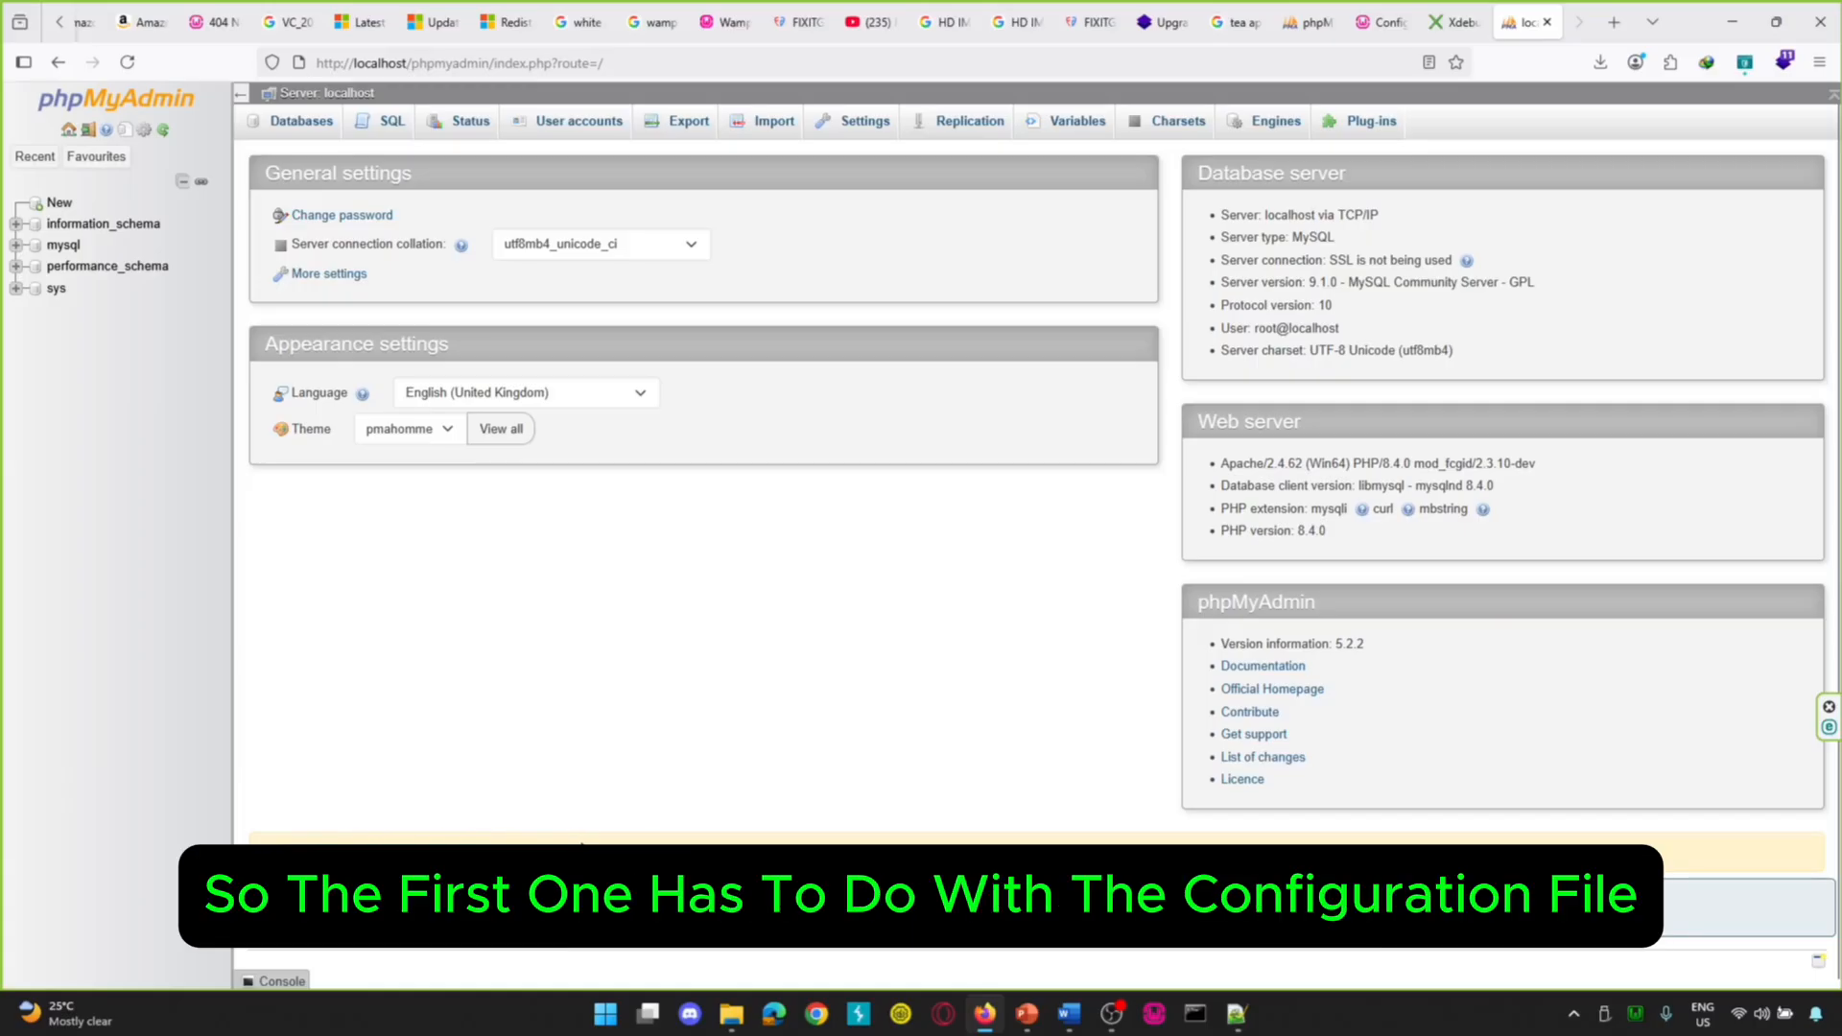
pyautogui.moveTo(281, 852); pyautogui.dragTo(630, 841)
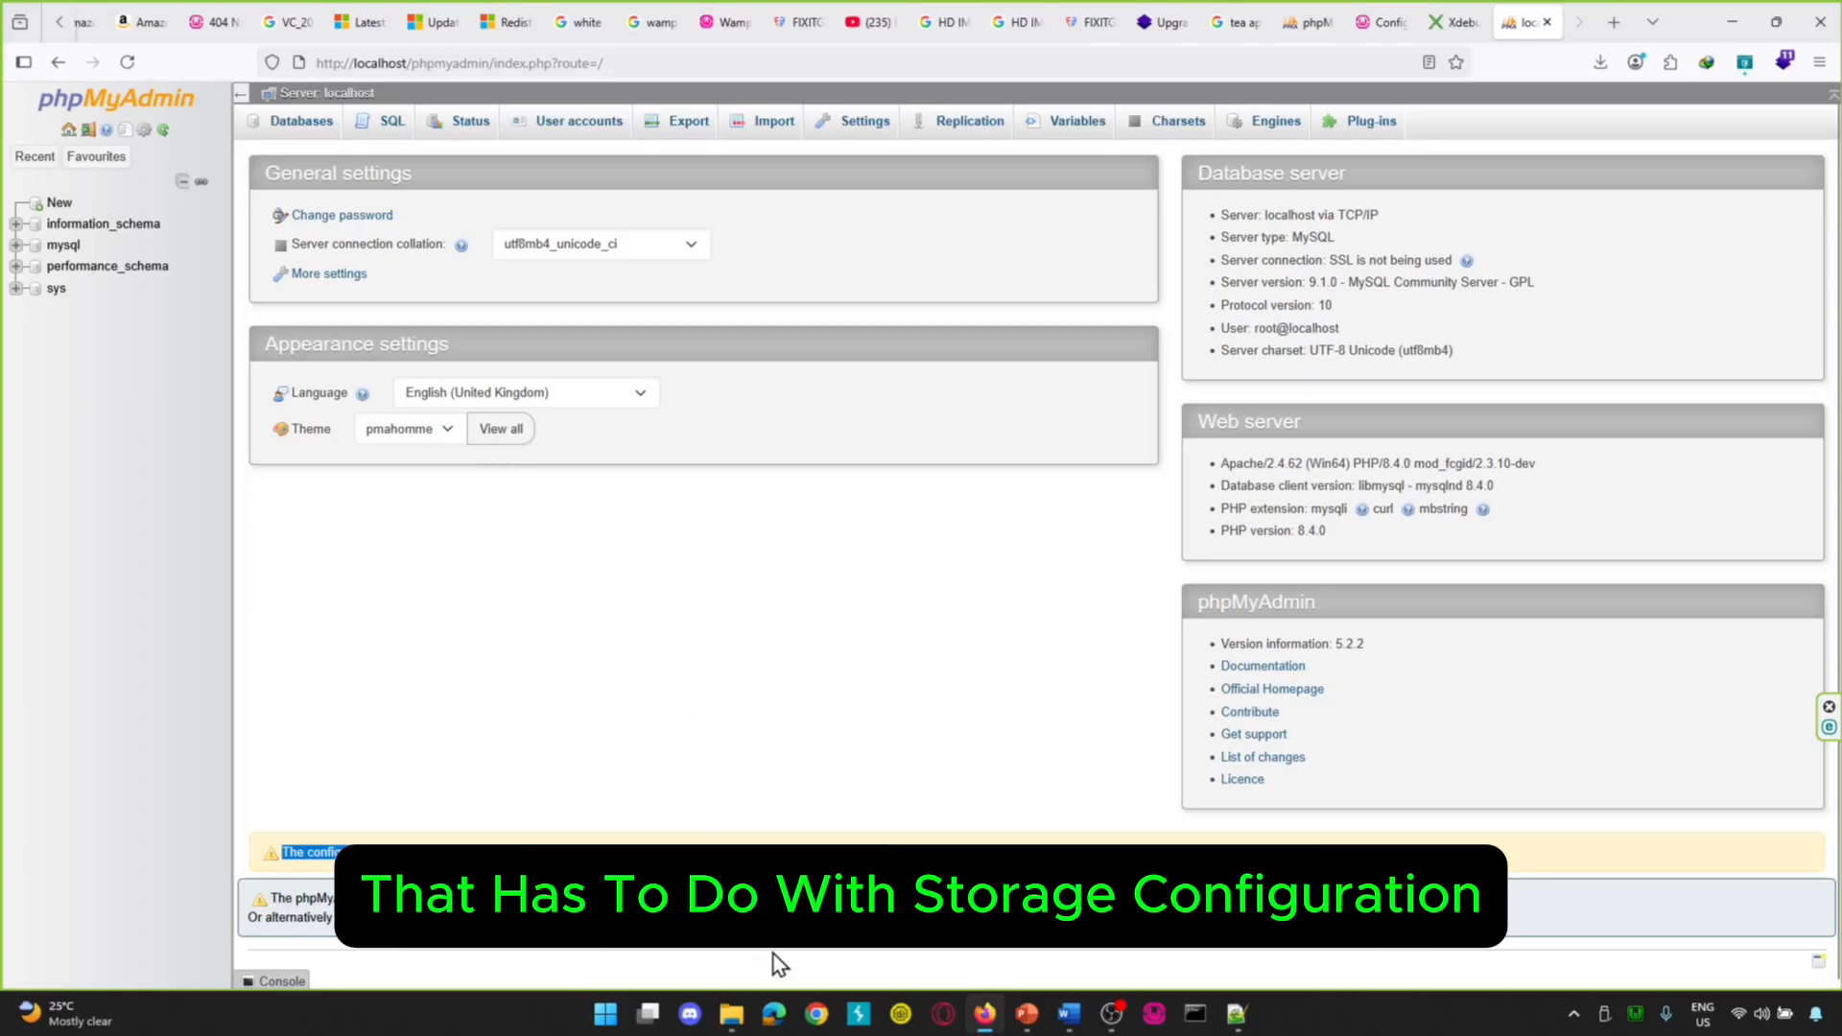
pyautogui.click(890, 736)
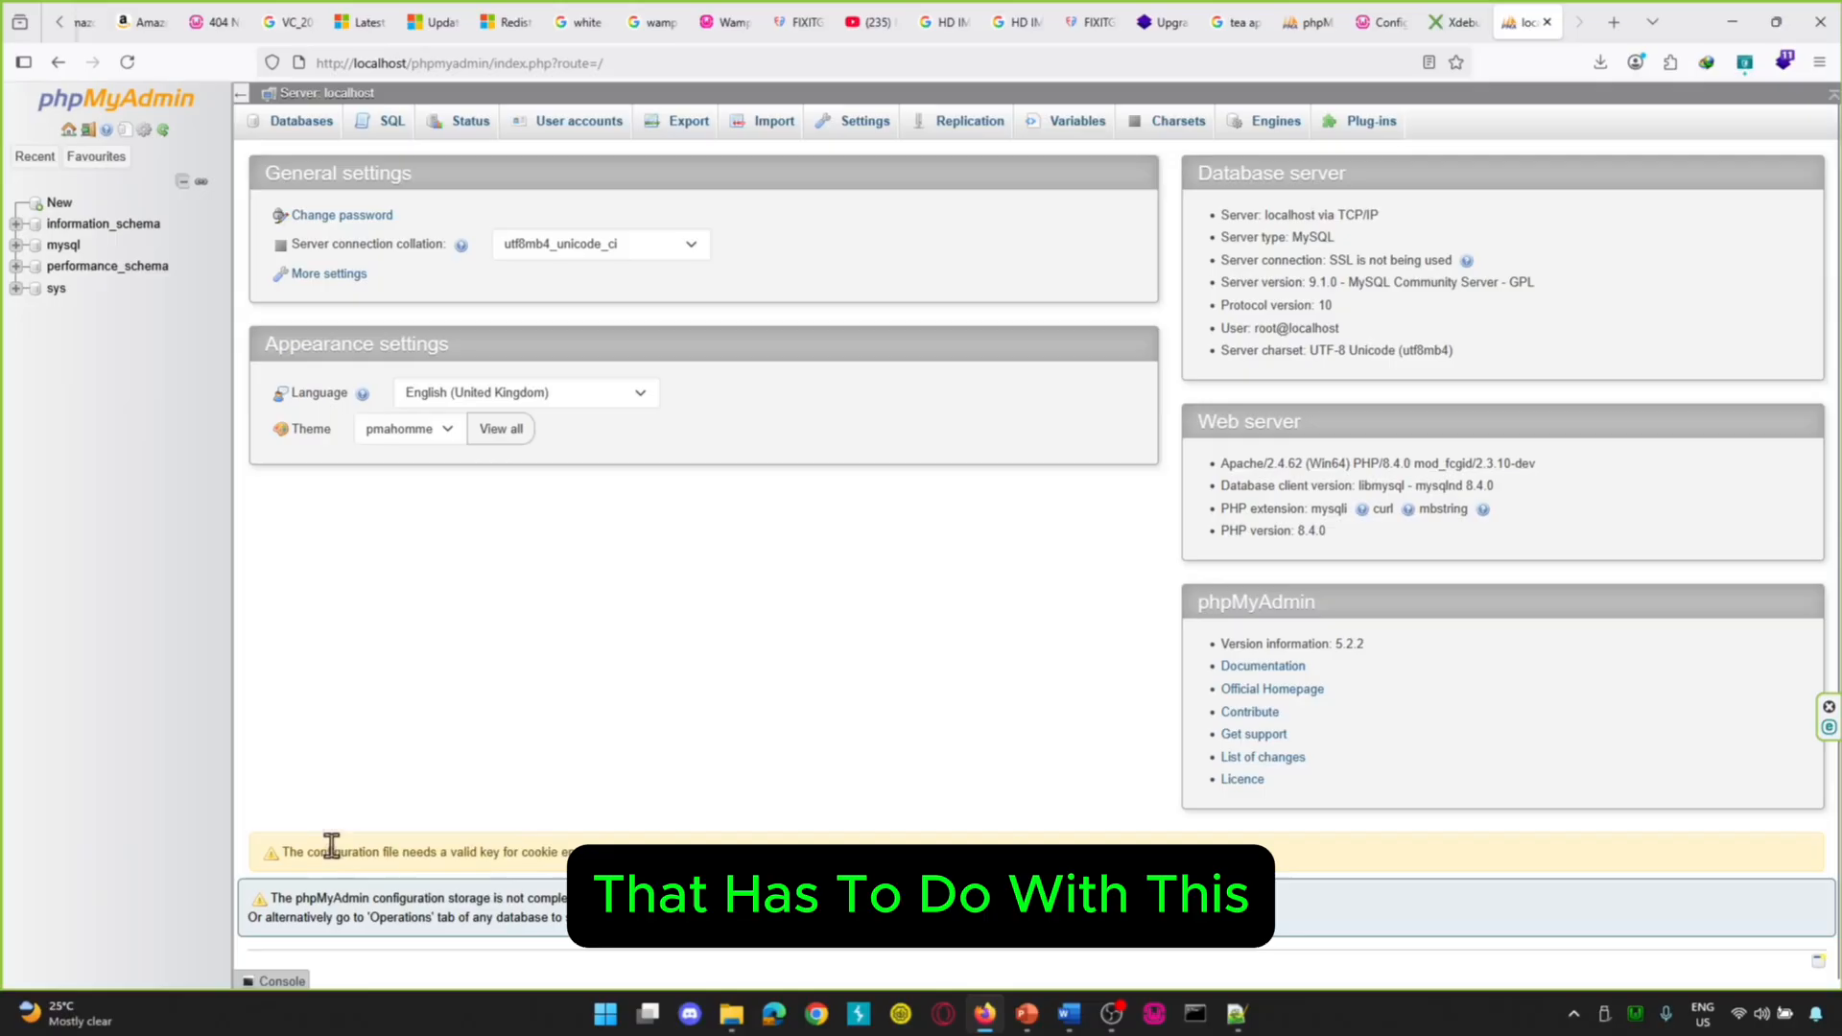
# - Log out of phpMyAdmin and check the active PHP version in Wampserver
pyautogui.click(87, 132)
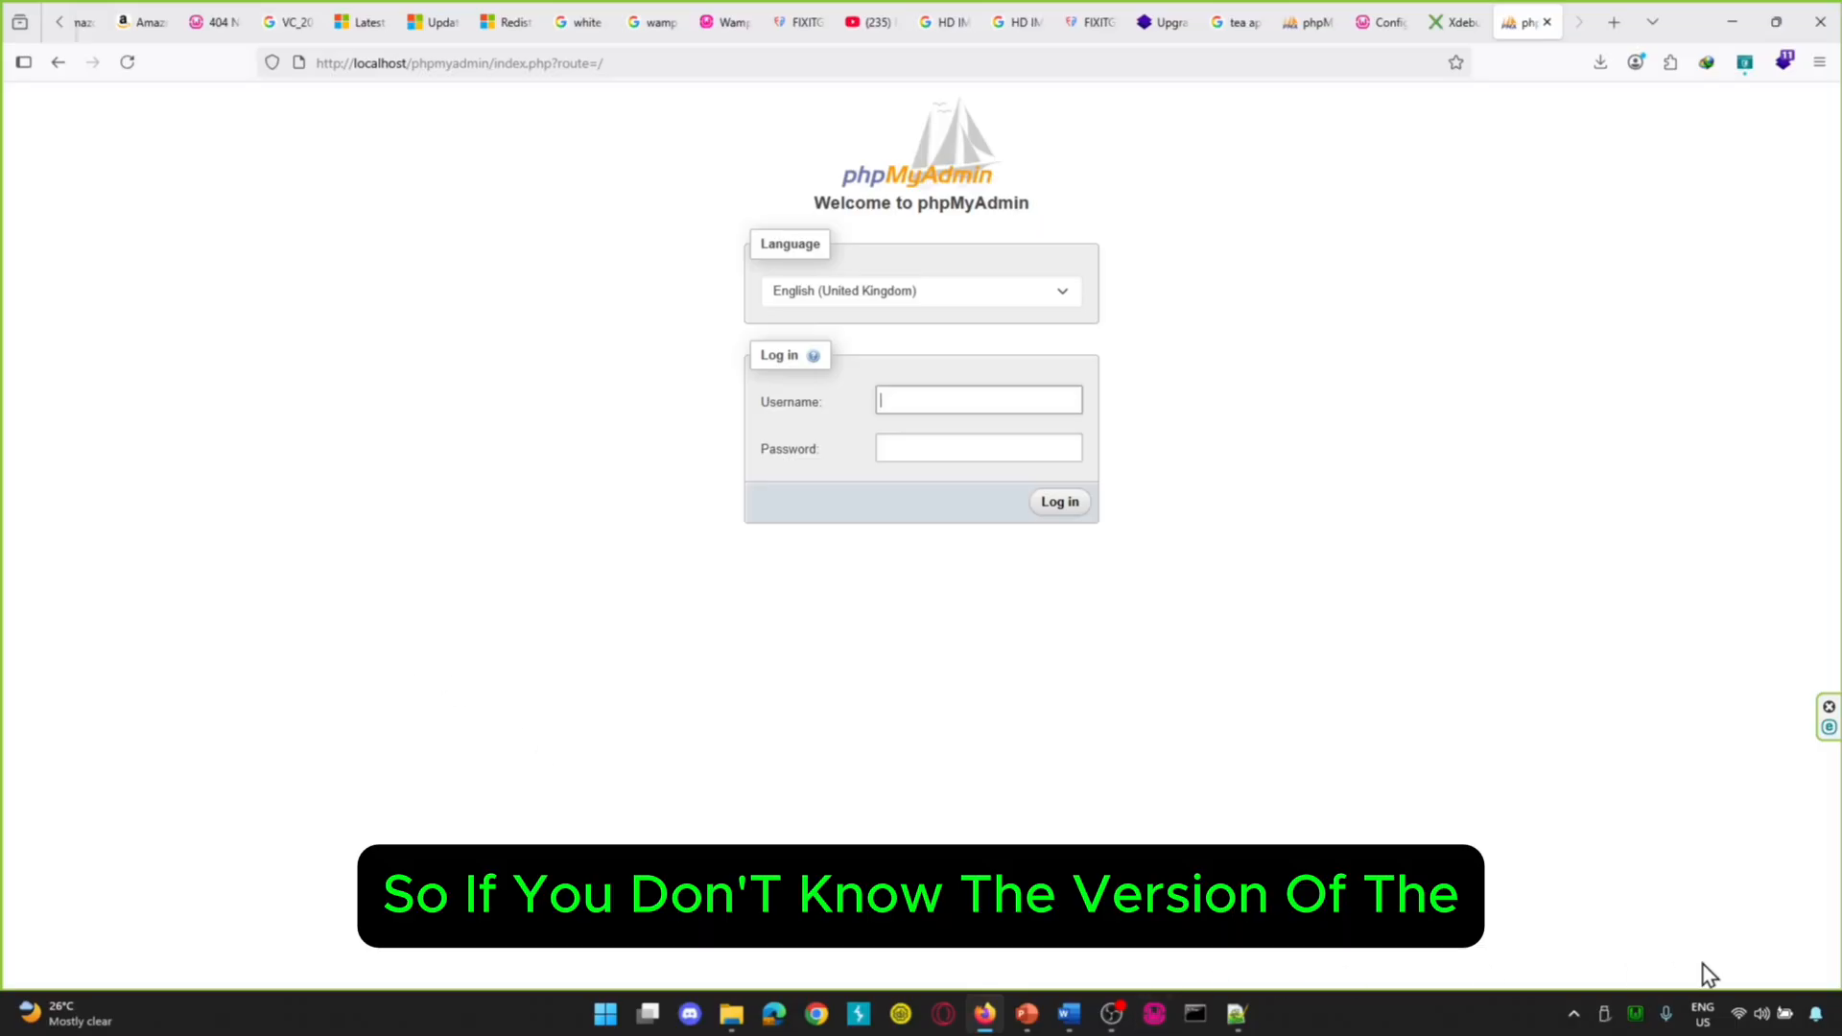
pyautogui.click(1637, 1017)
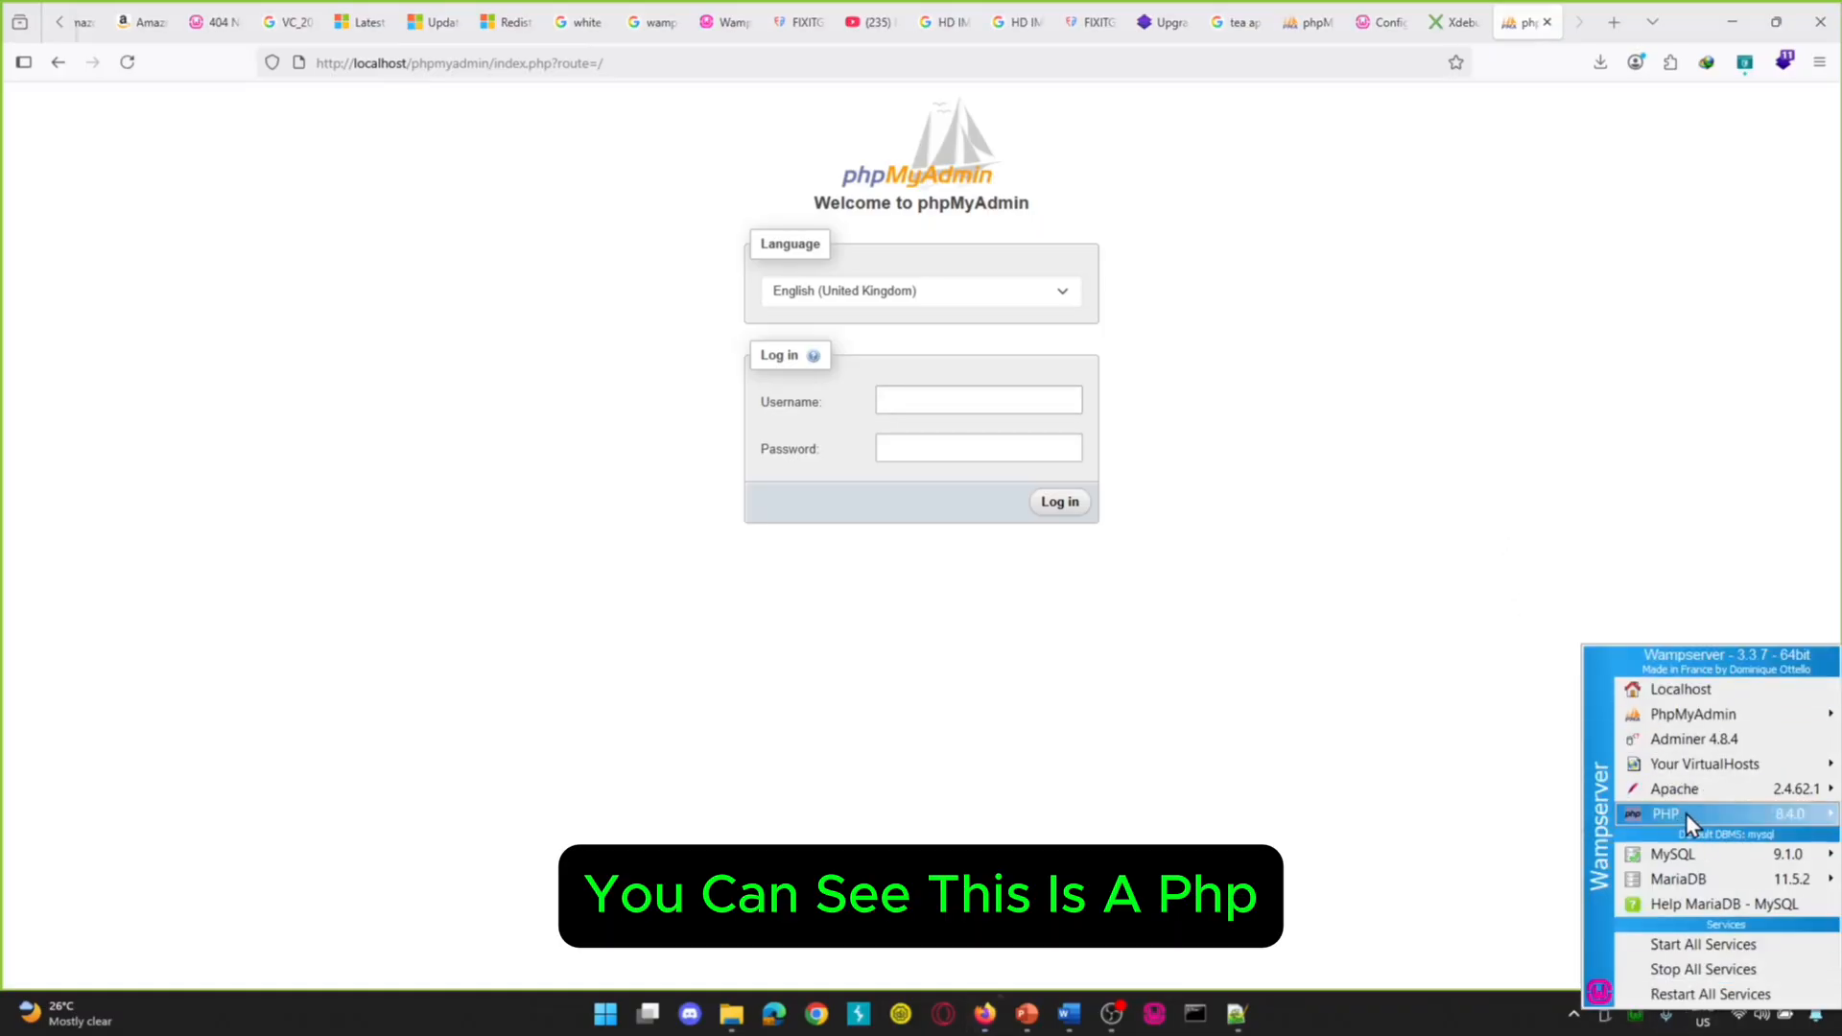
pyautogui.moveTo(1738, 814)
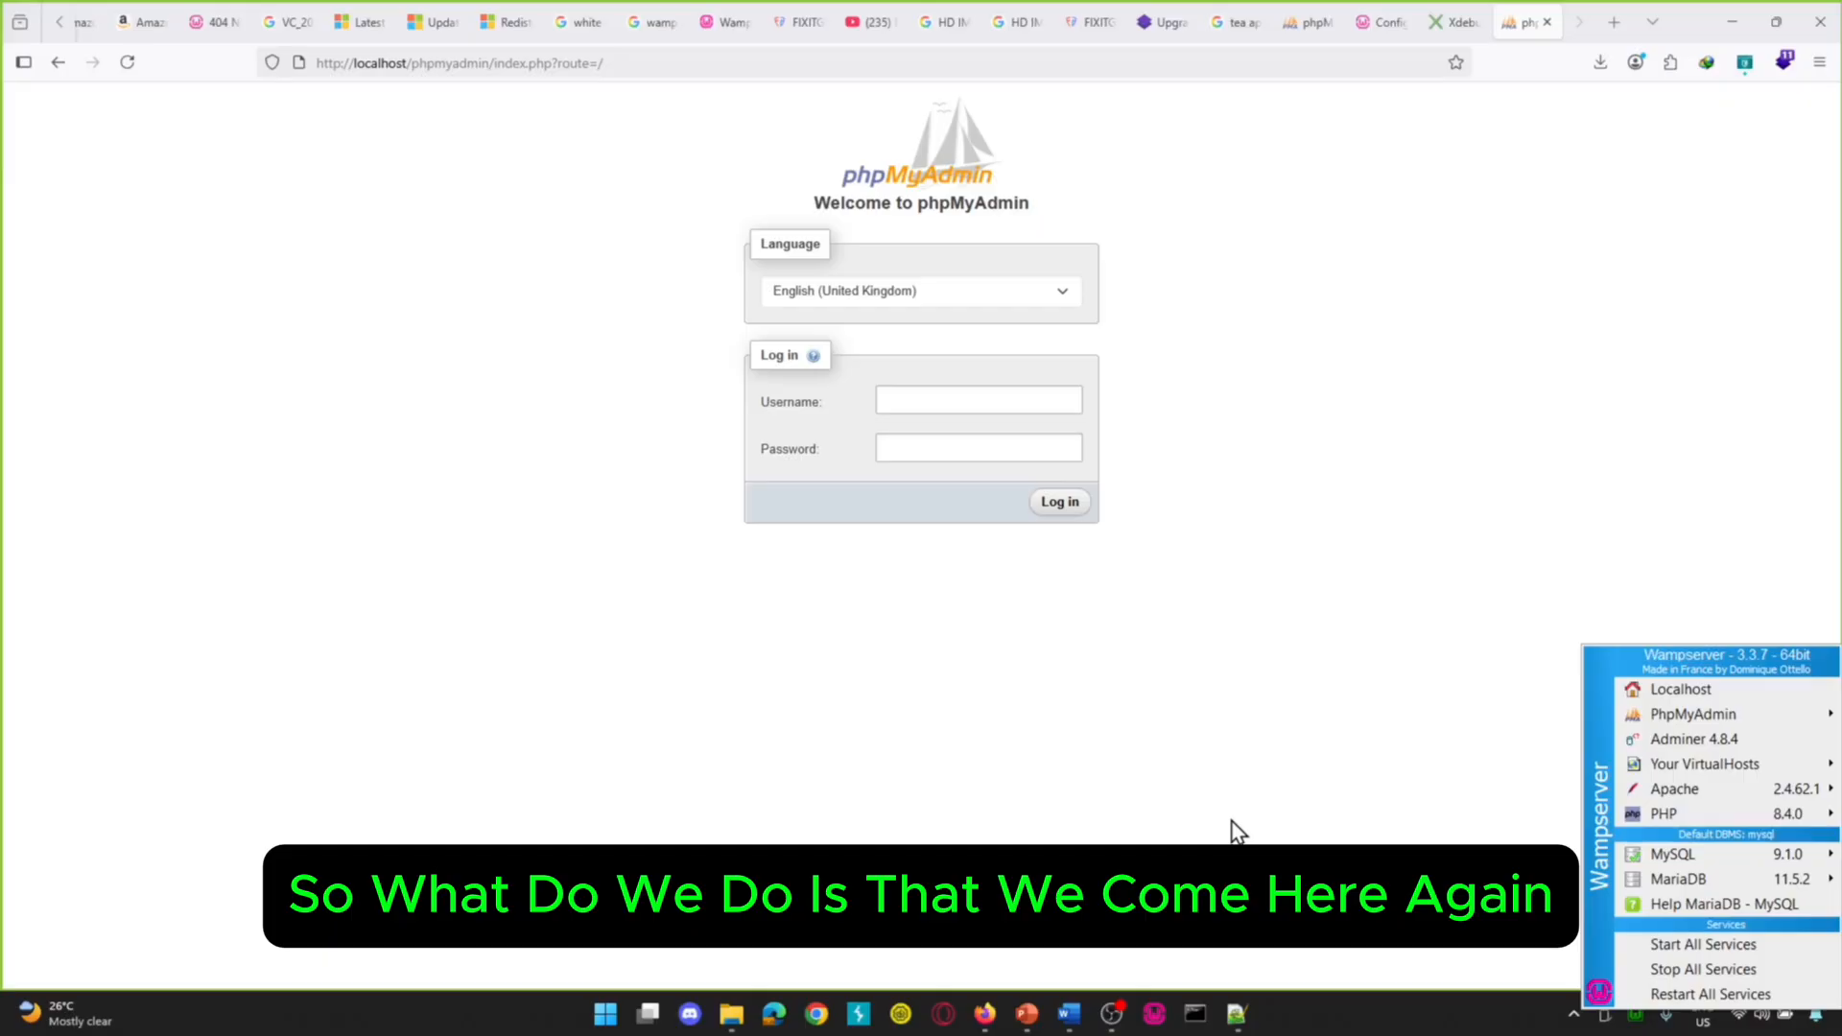
# - Open the folder C:/wamp64 through the Run dialog by shortening the previous phpMyAdmin path
pyautogui.press('super+r')
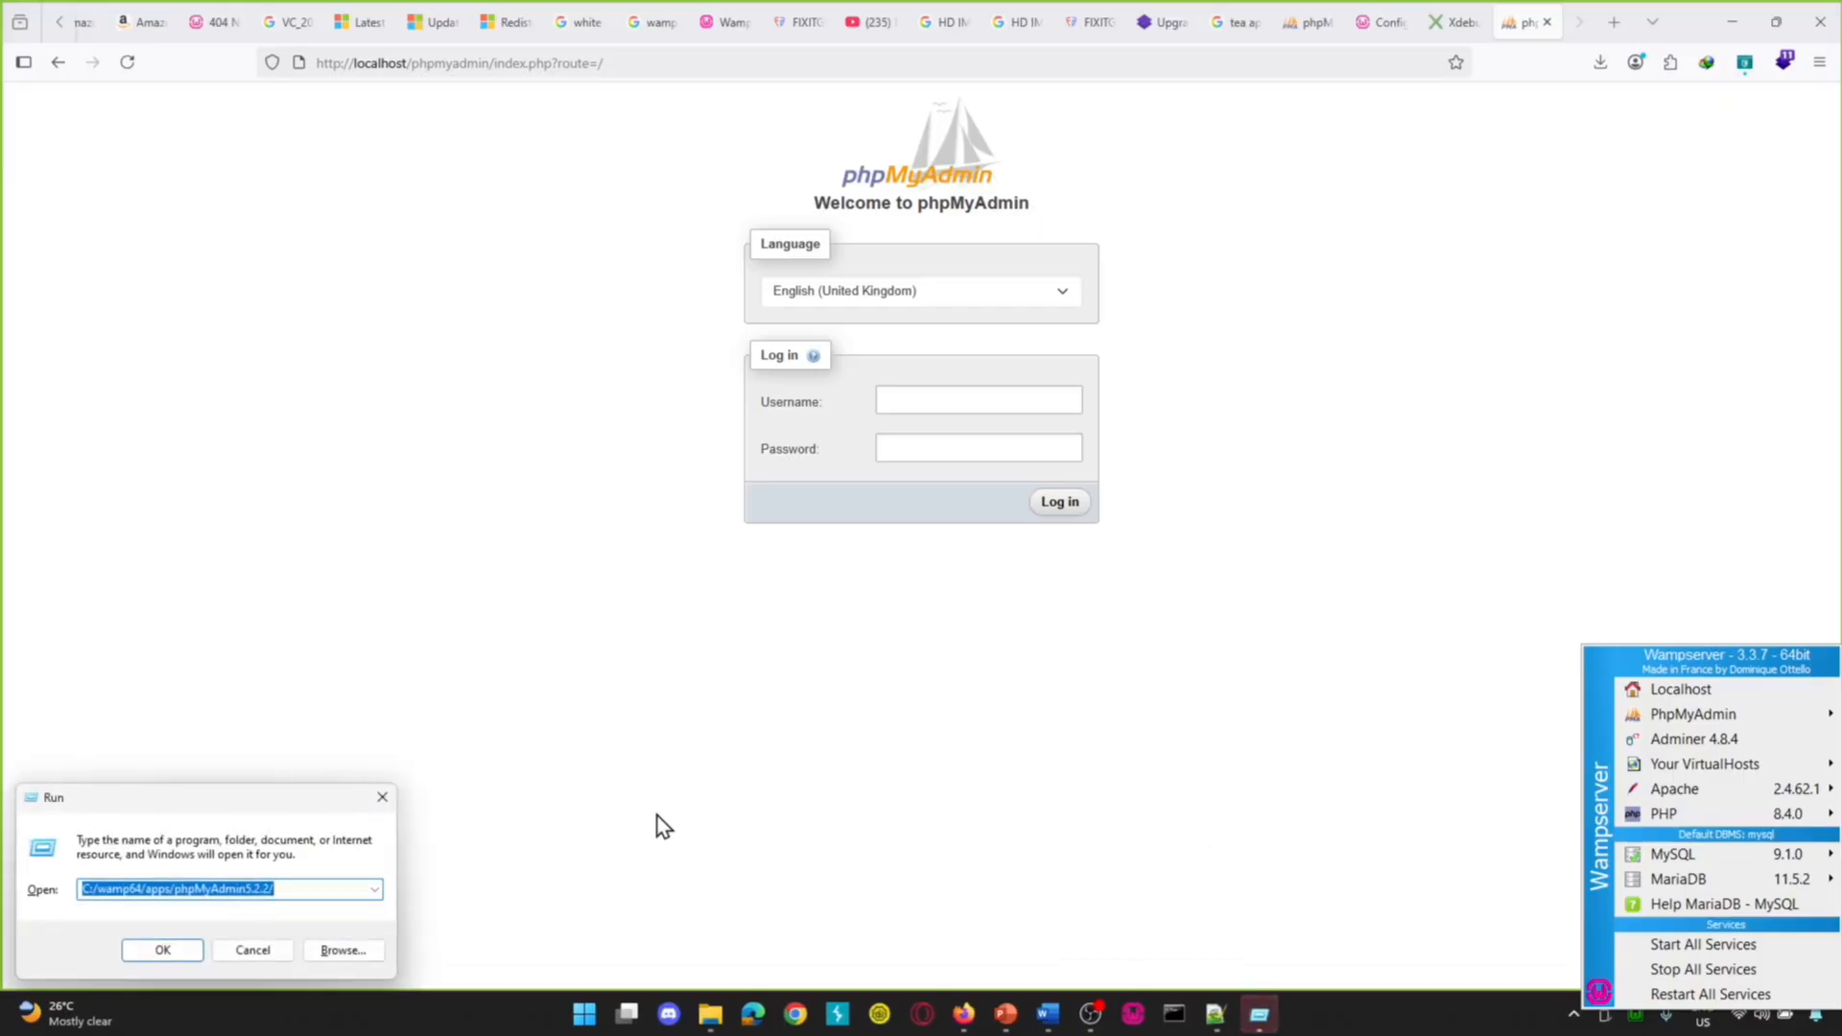
pyautogui.click(246, 890)
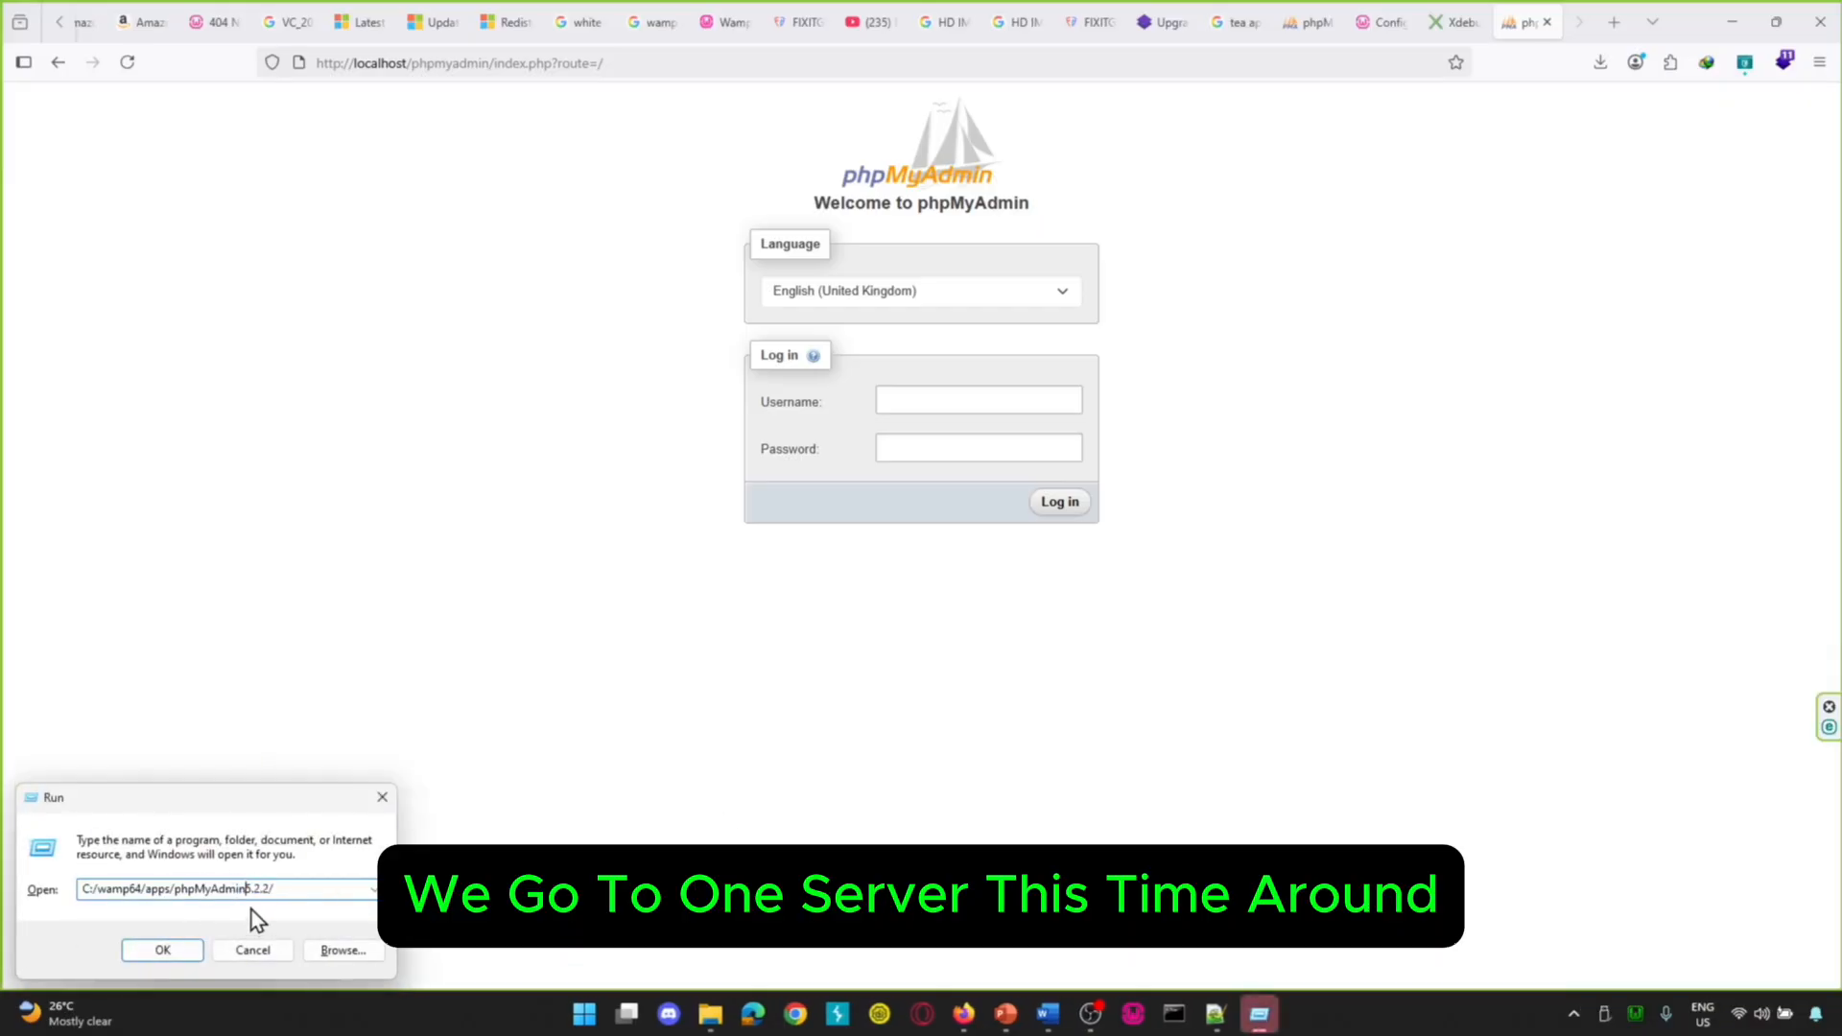
pyautogui.moveTo(293, 883); pyautogui.dragTo(142, 884)
pyautogui.press('BackSpace')
pyautogui.click(192, 949)
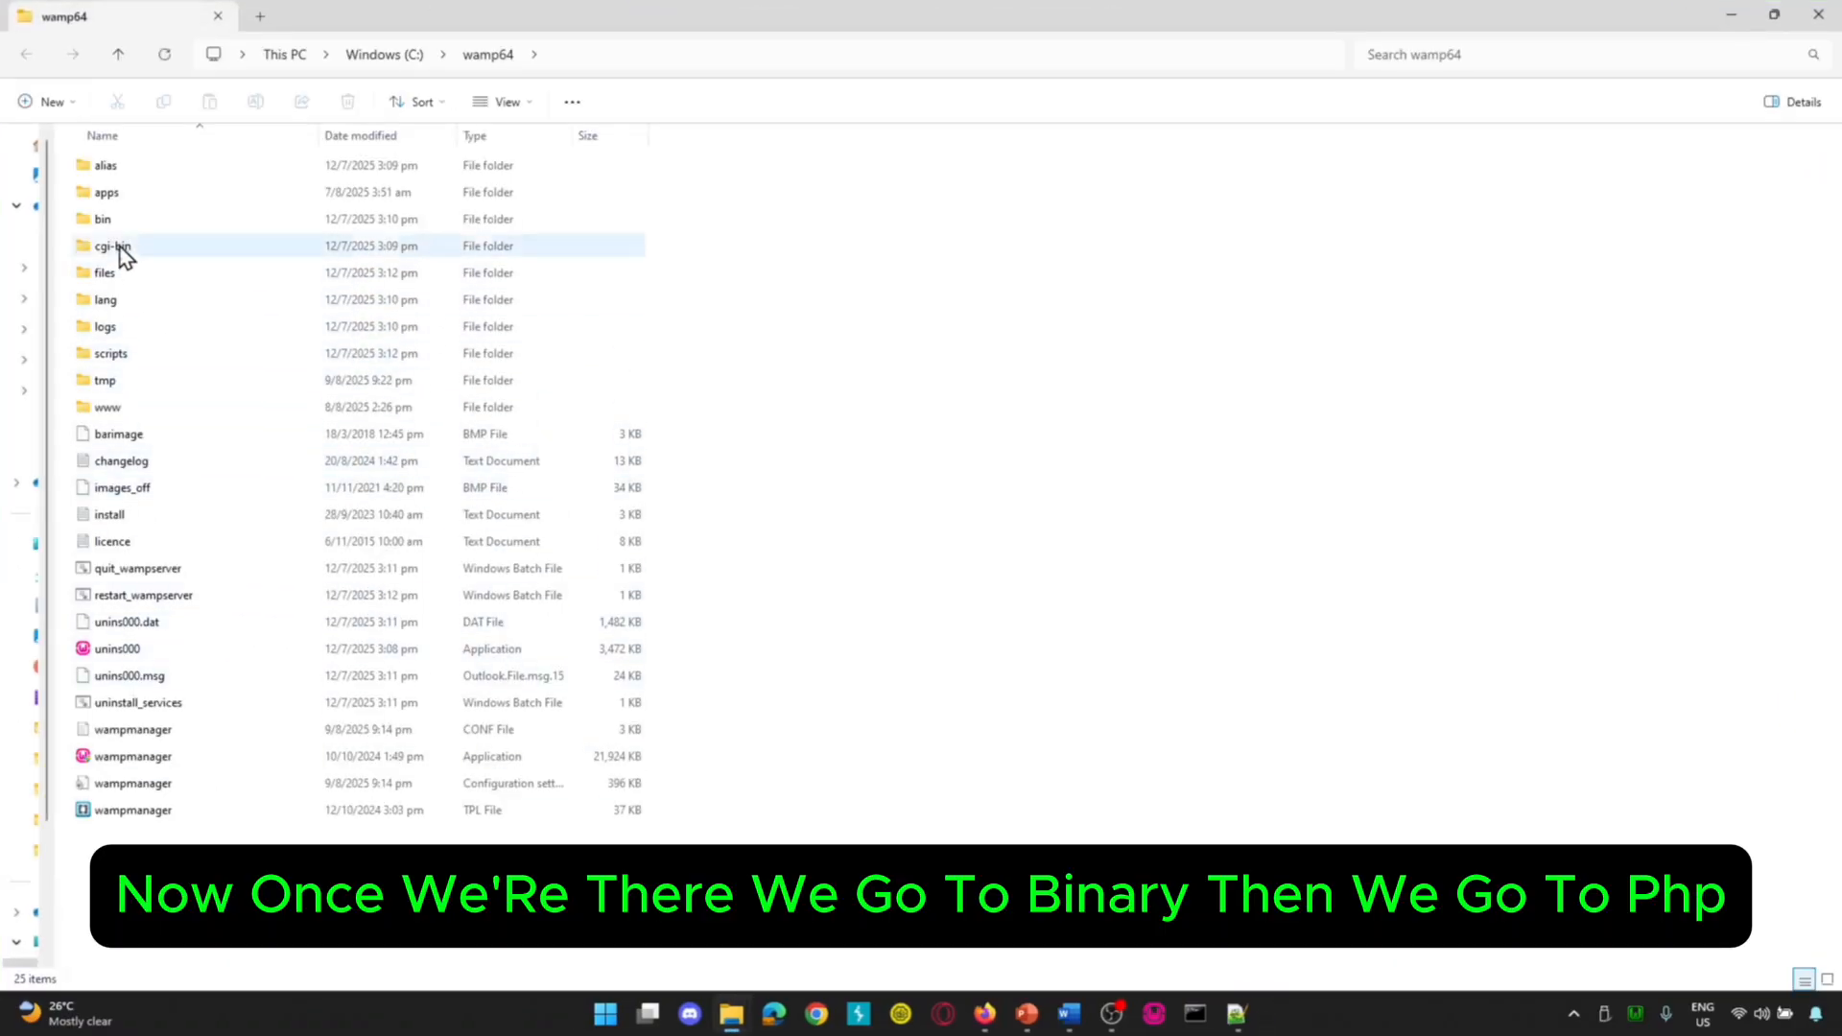
# - Open the php8.4.0 folder inside bin\php and copy its full path
pyautogui.doubleClick(119, 221)
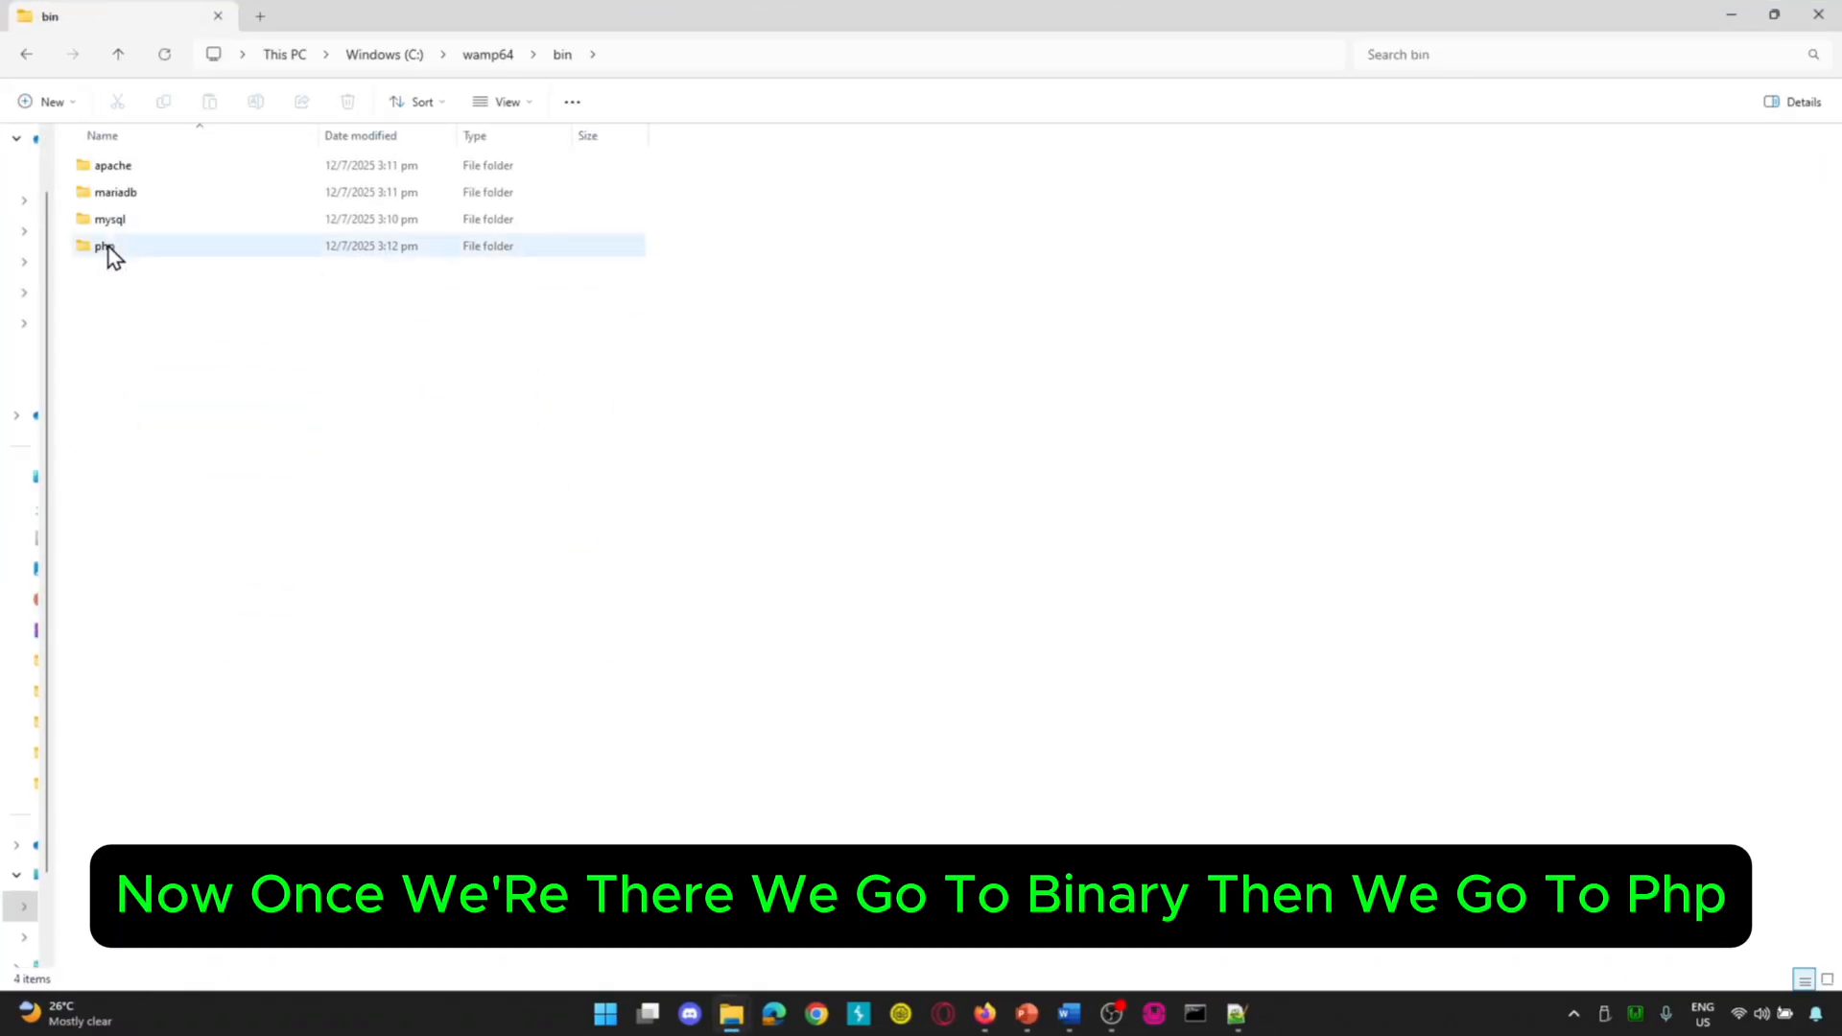
pyautogui.doubleClick(156, 254)
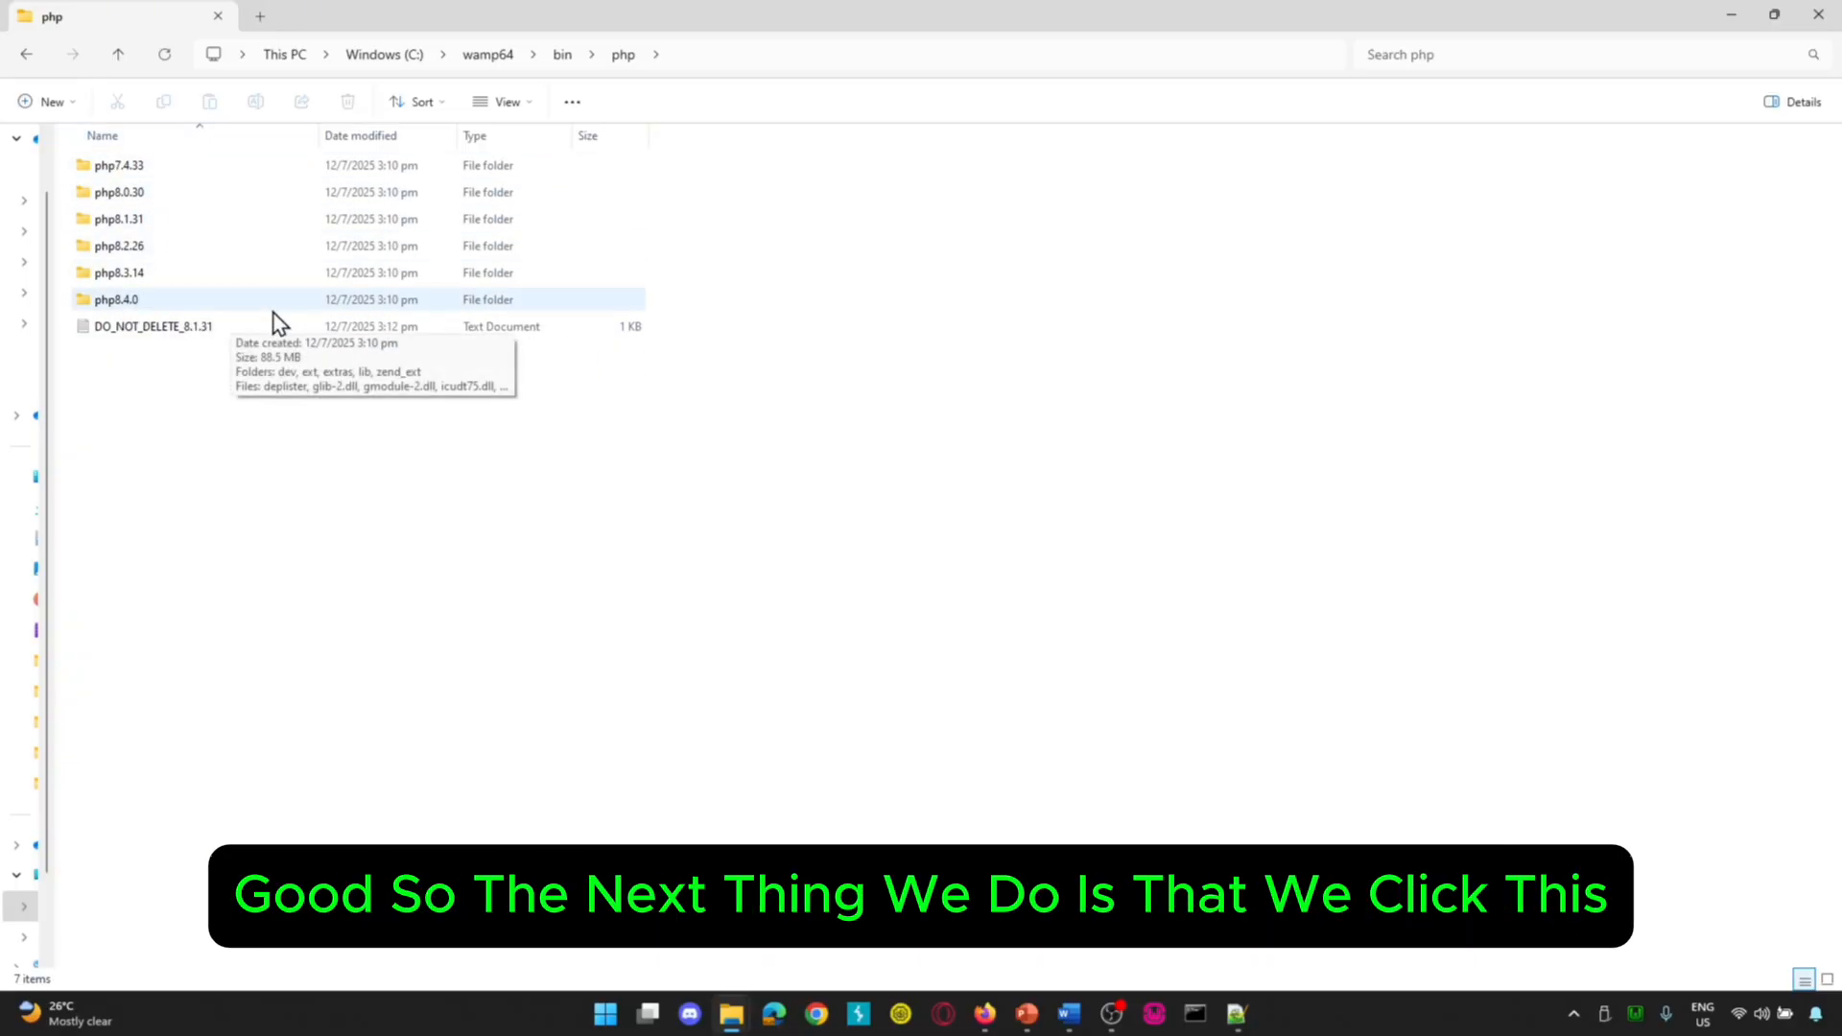
pyautogui.doubleClick(195, 303)
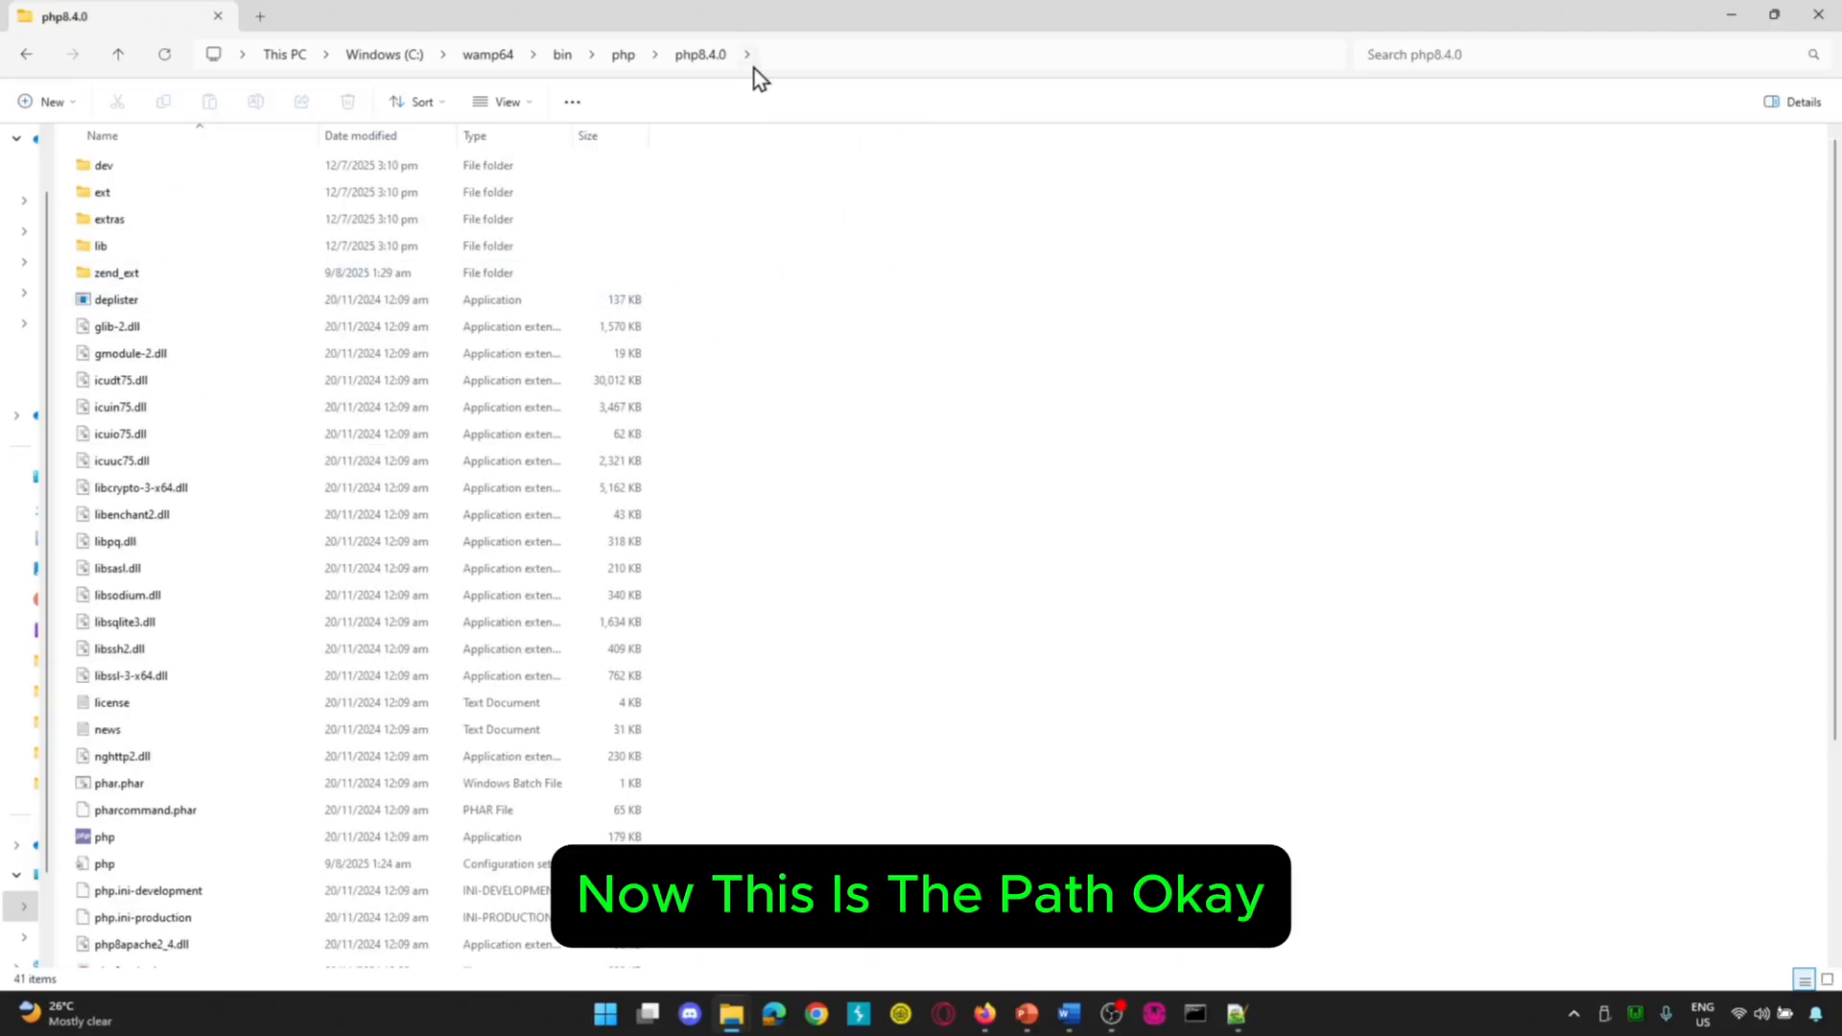
pyautogui.click(787, 53)
pyautogui.rightClick(786, 53)
pyautogui.click(852, 103)
# - Search Windows for the environment variables settings and open the Environment Variables dialog from System Properties
pyautogui.click(599, 1019)
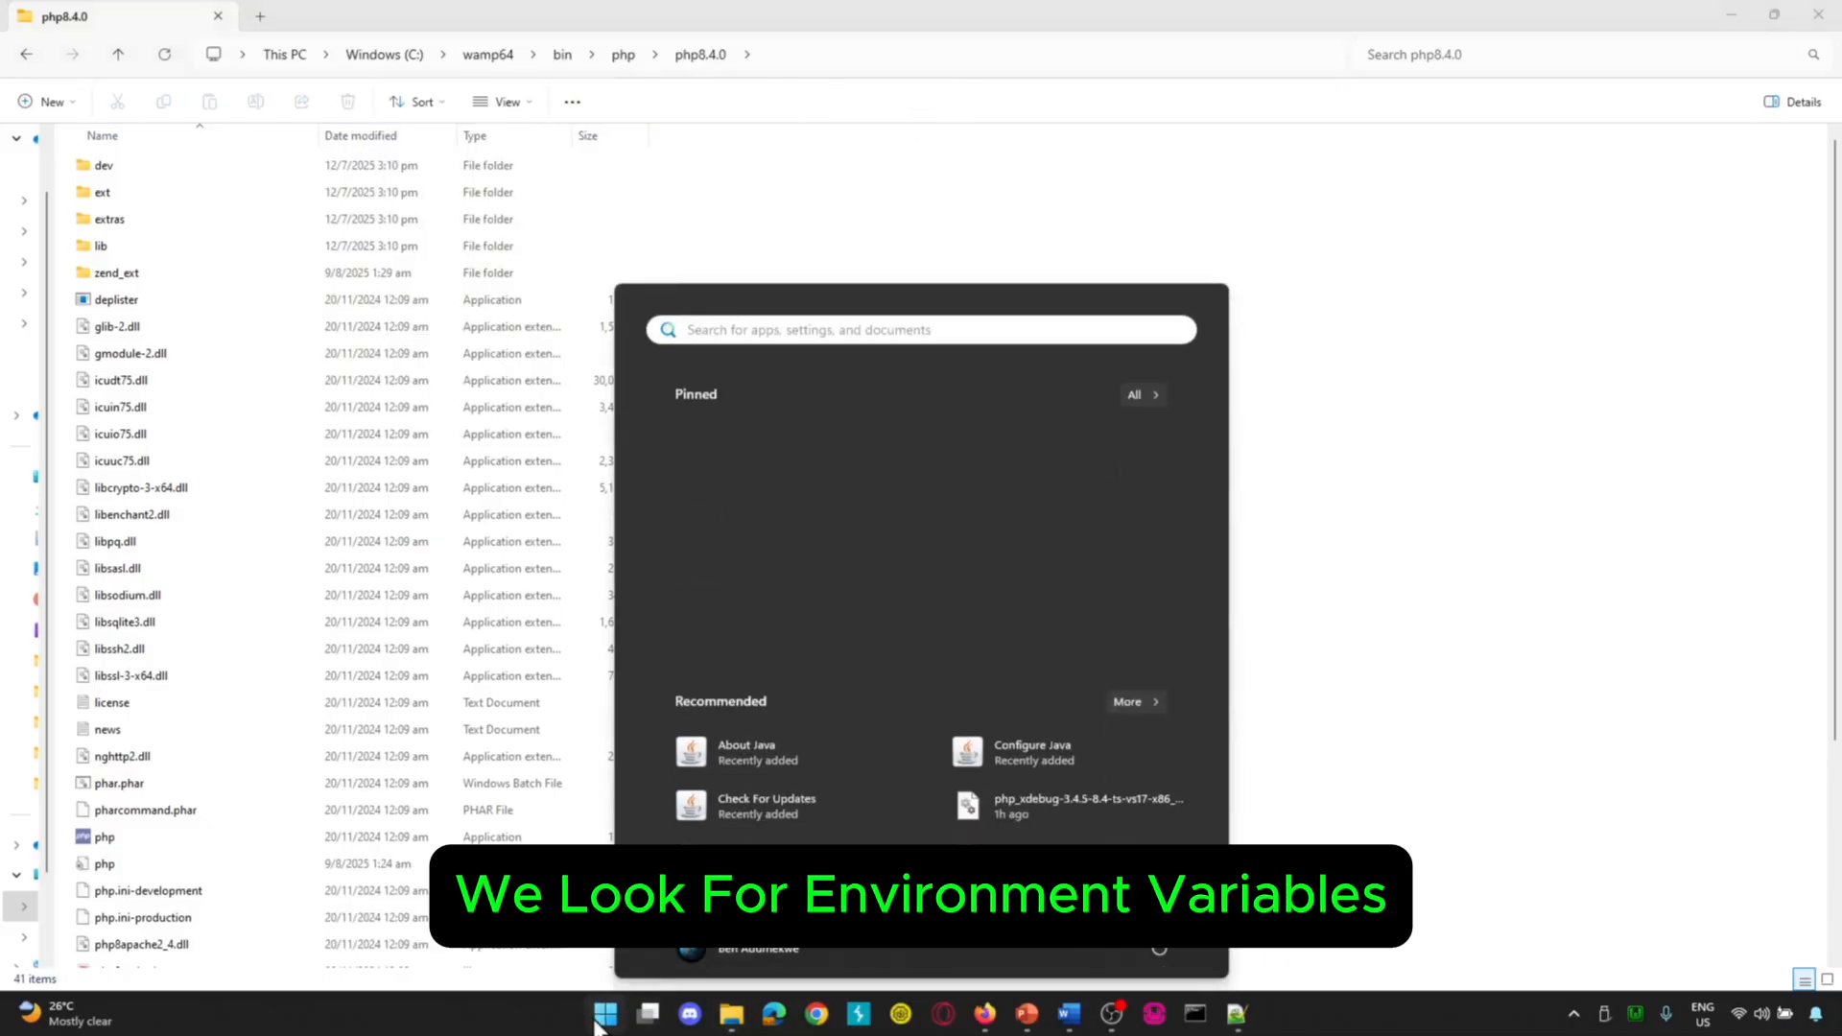
pyautogui.write('en')
pyautogui.click(765, 534)
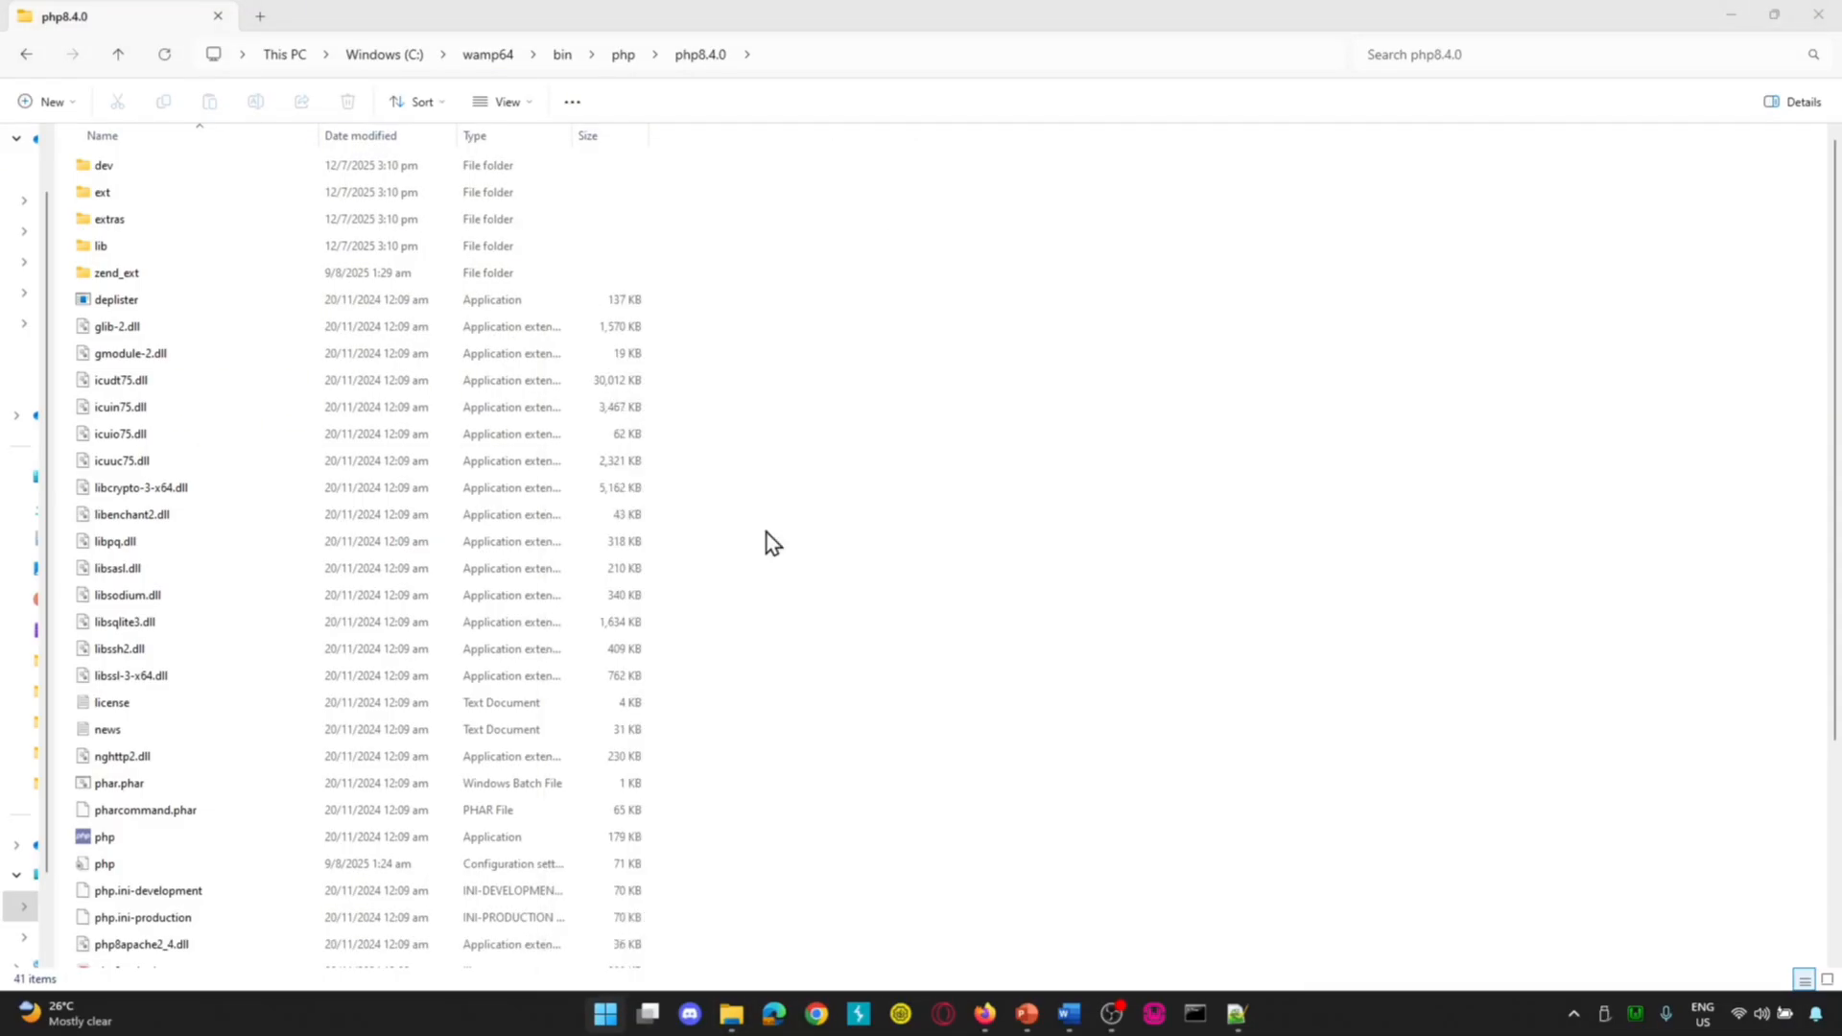
pyautogui.moveTo(427, 137); pyautogui.dragTo(1031, 202)
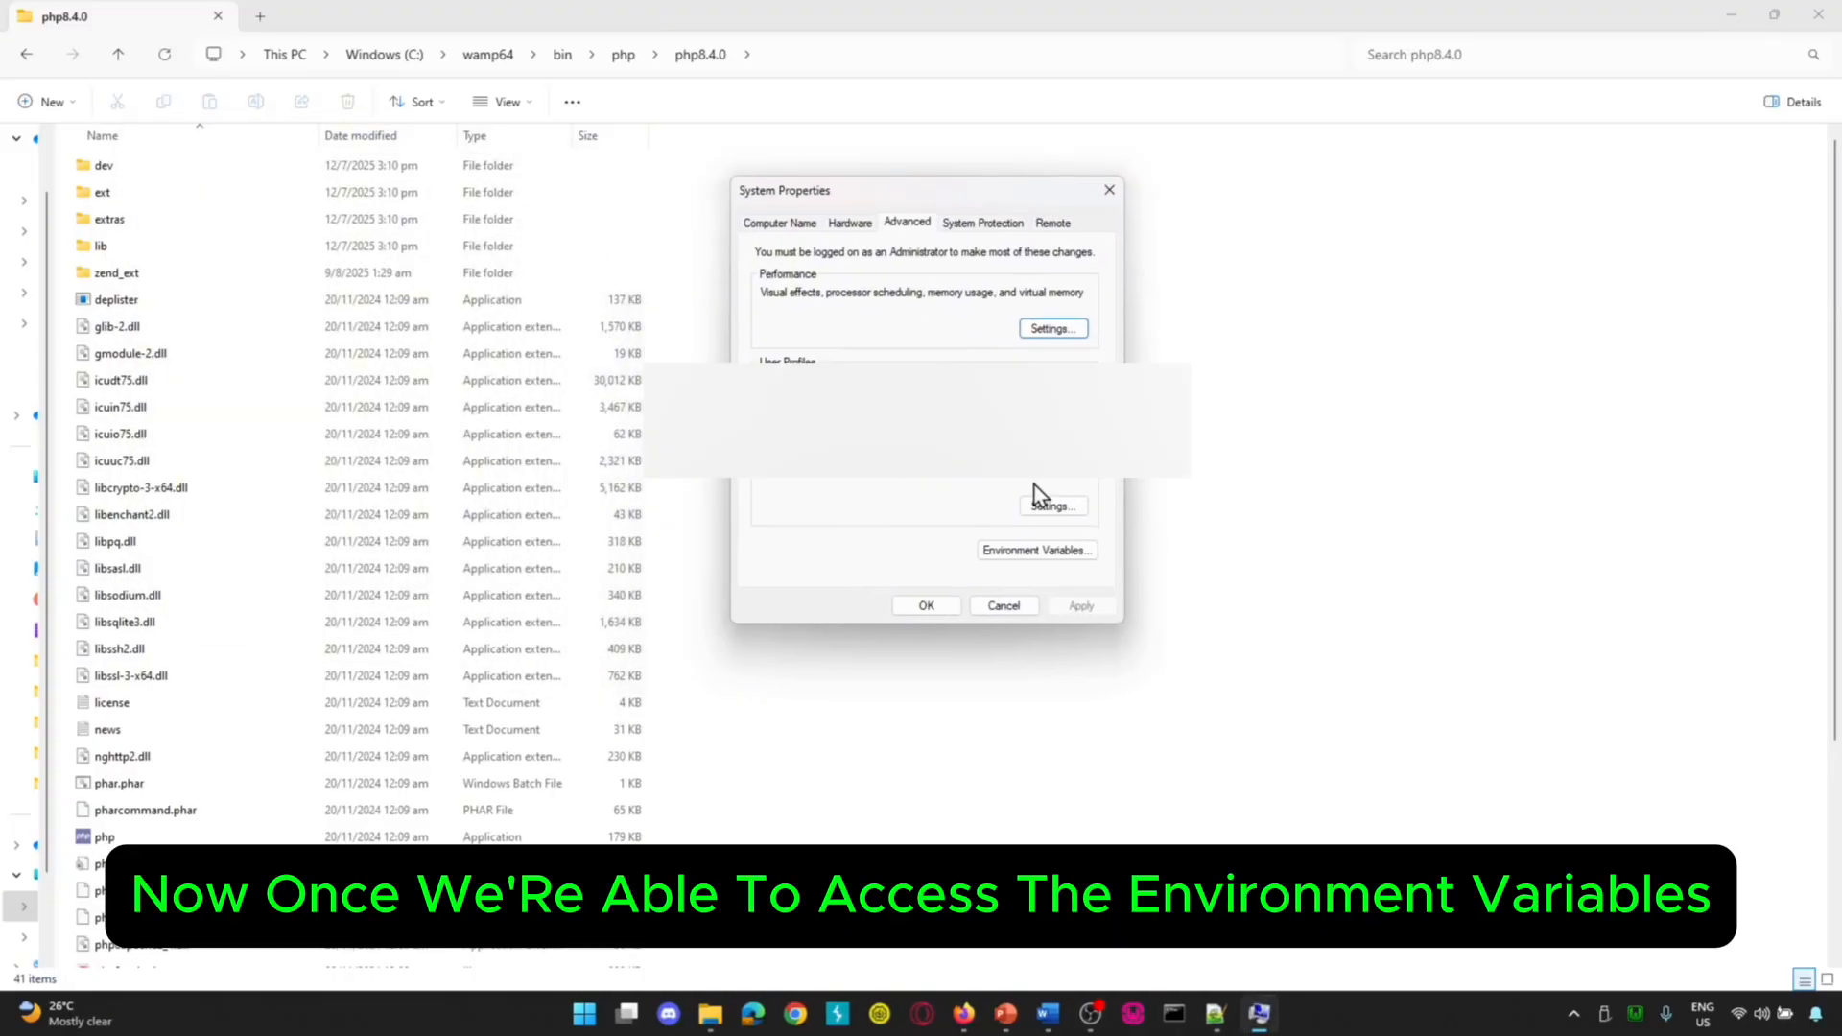
pyautogui.click(1035, 550)
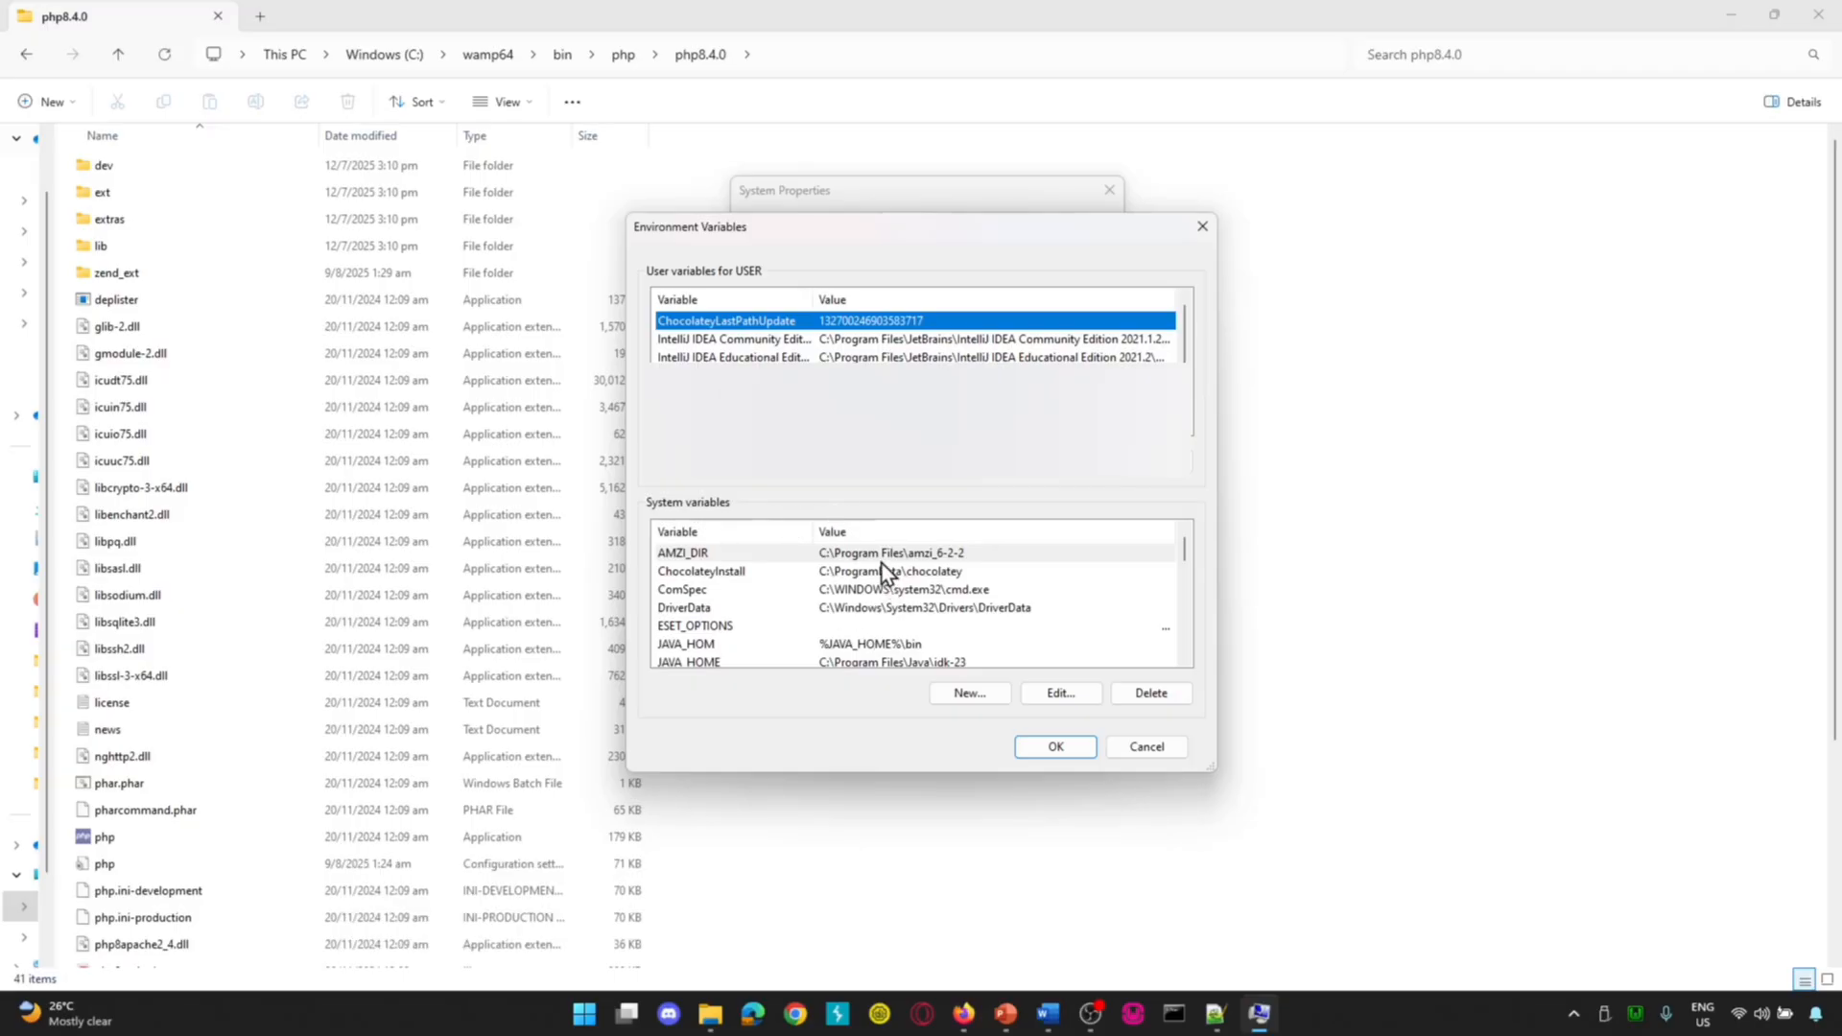
# - Add C:\wamp64\bin\php\php8.4.0 as a new entry in the system Path variable and confirm all the open settings dialogs
pyautogui.scroll(-2, 885, 574)
pyautogui.scroll(-1, 880, 562)
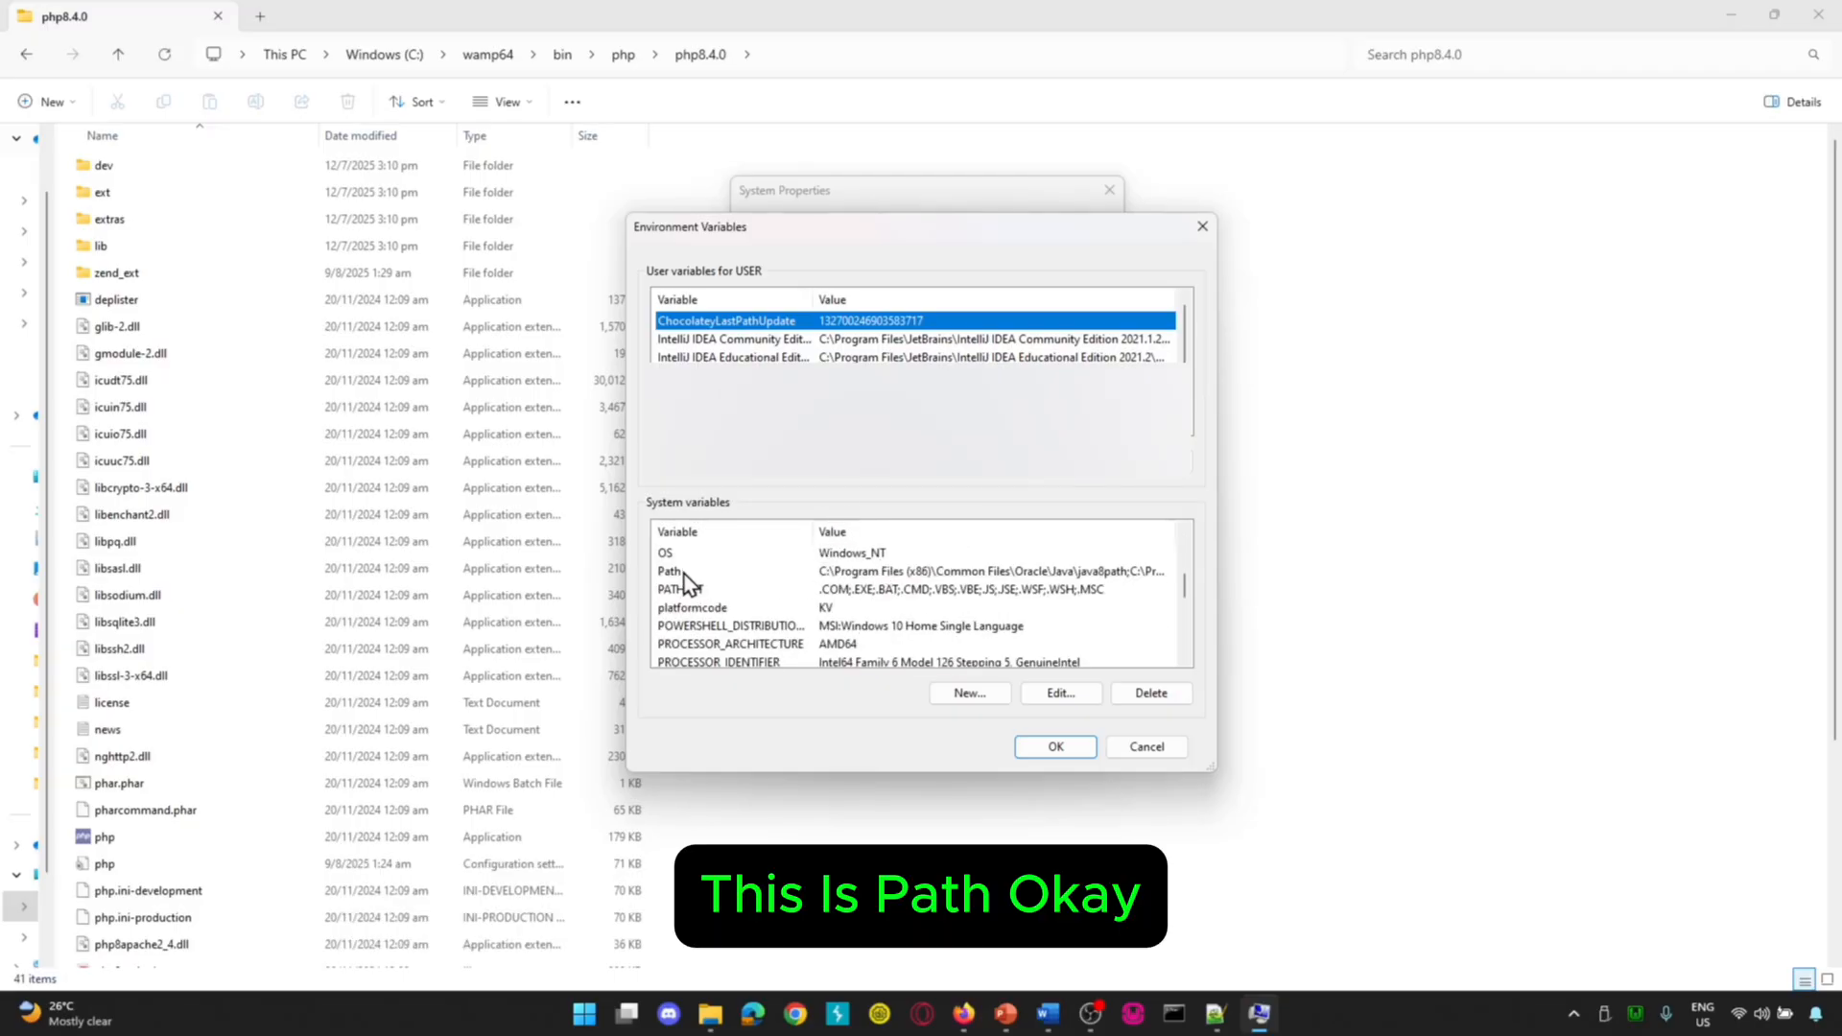
pyautogui.click(704, 570)
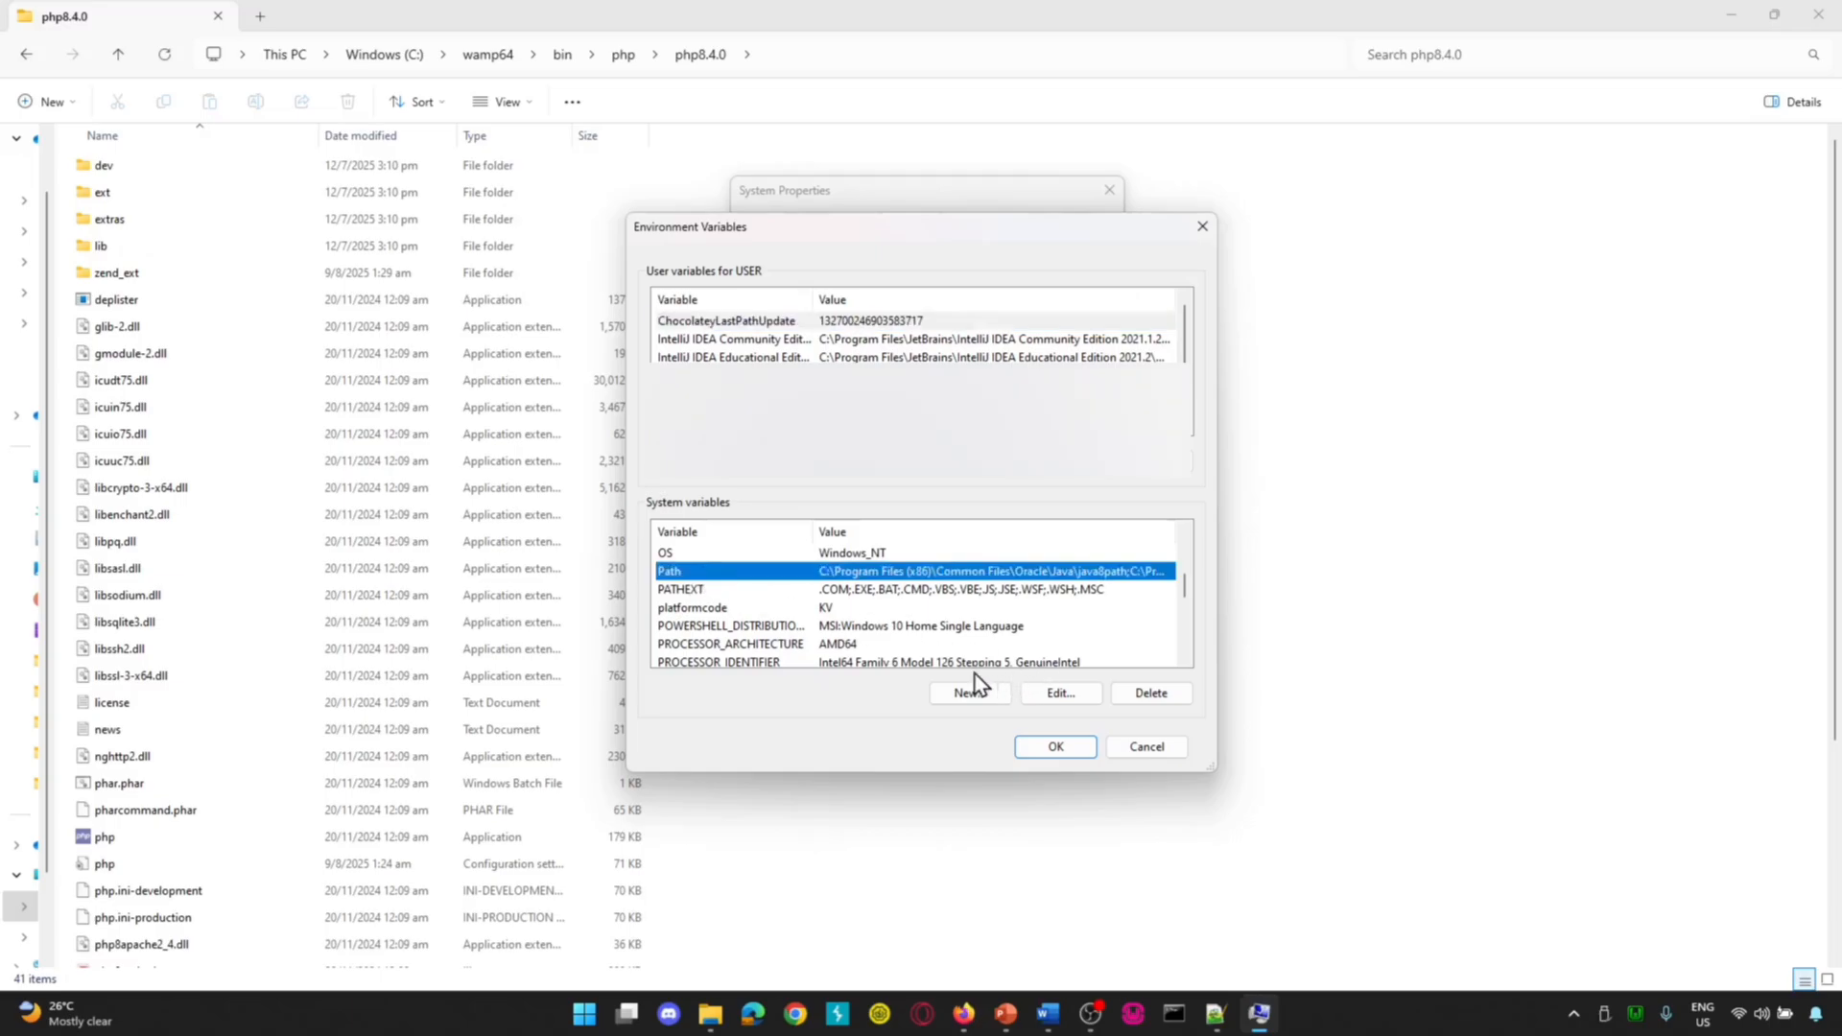
pyautogui.click(1059, 693)
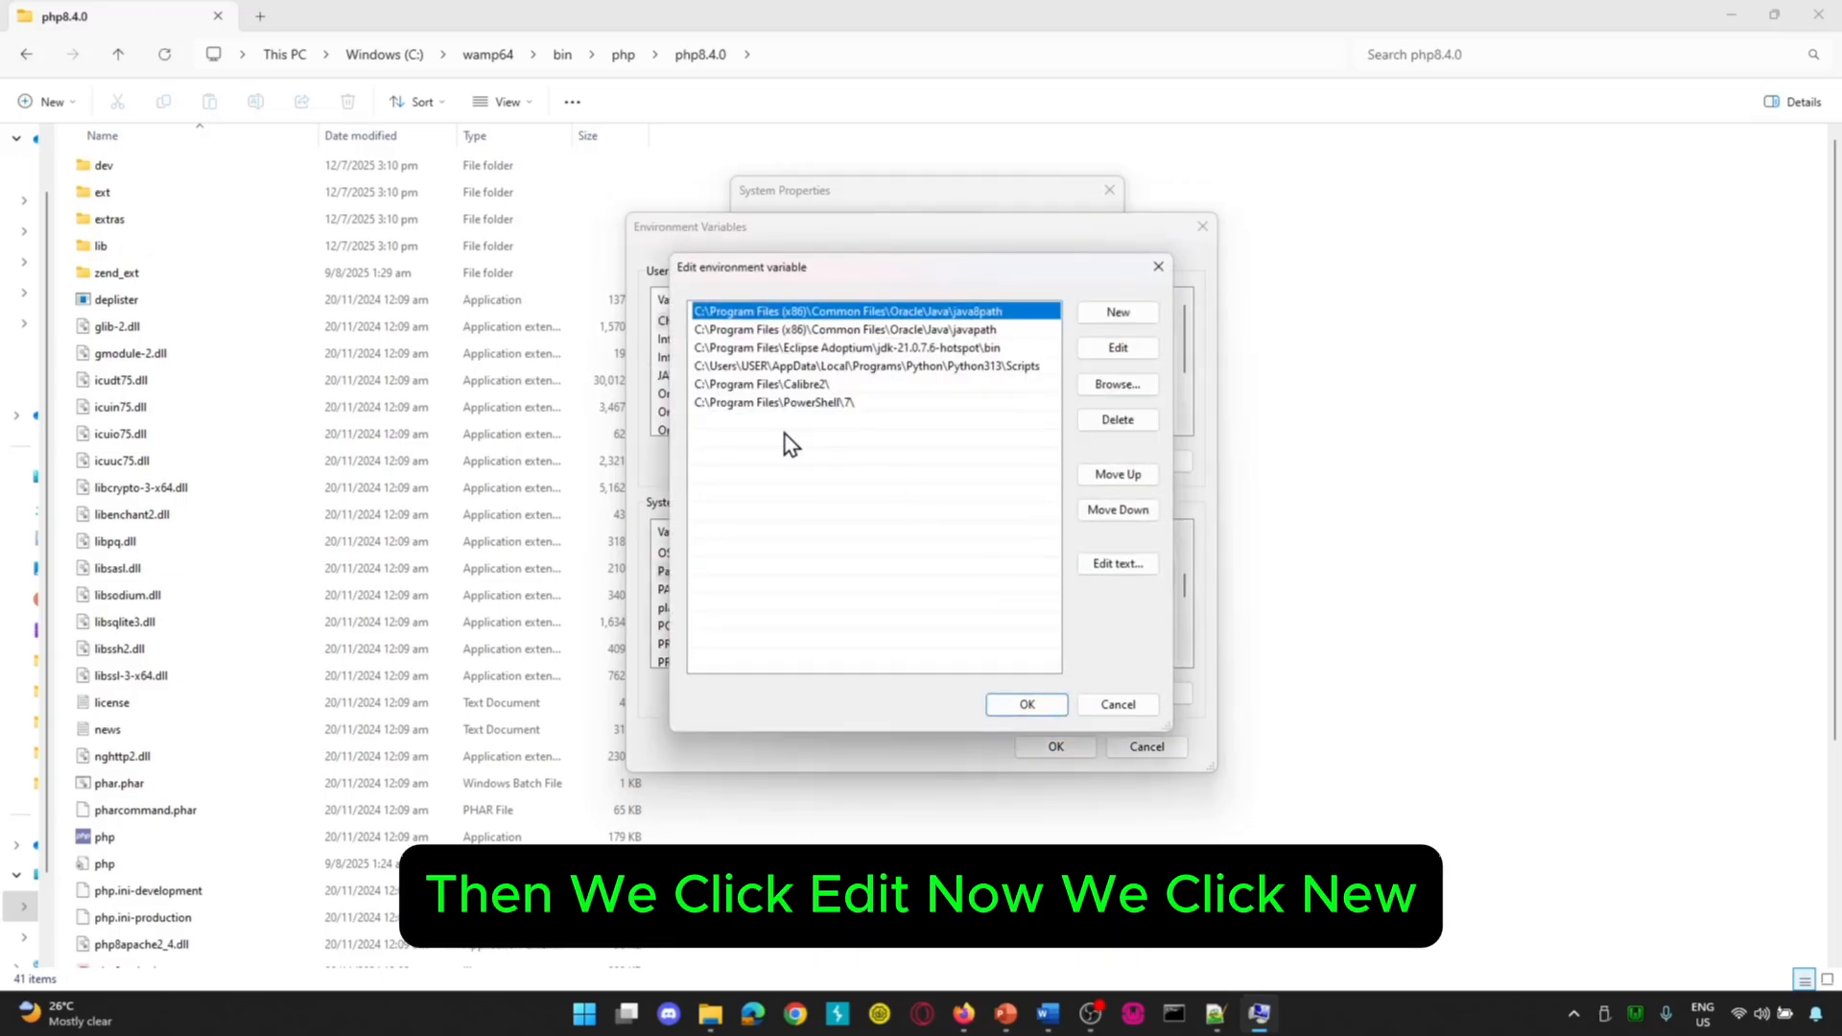
pyautogui.click(1117, 311)
pyautogui.write('C:\\wamp64\\bin\\php\\php8.4.0')
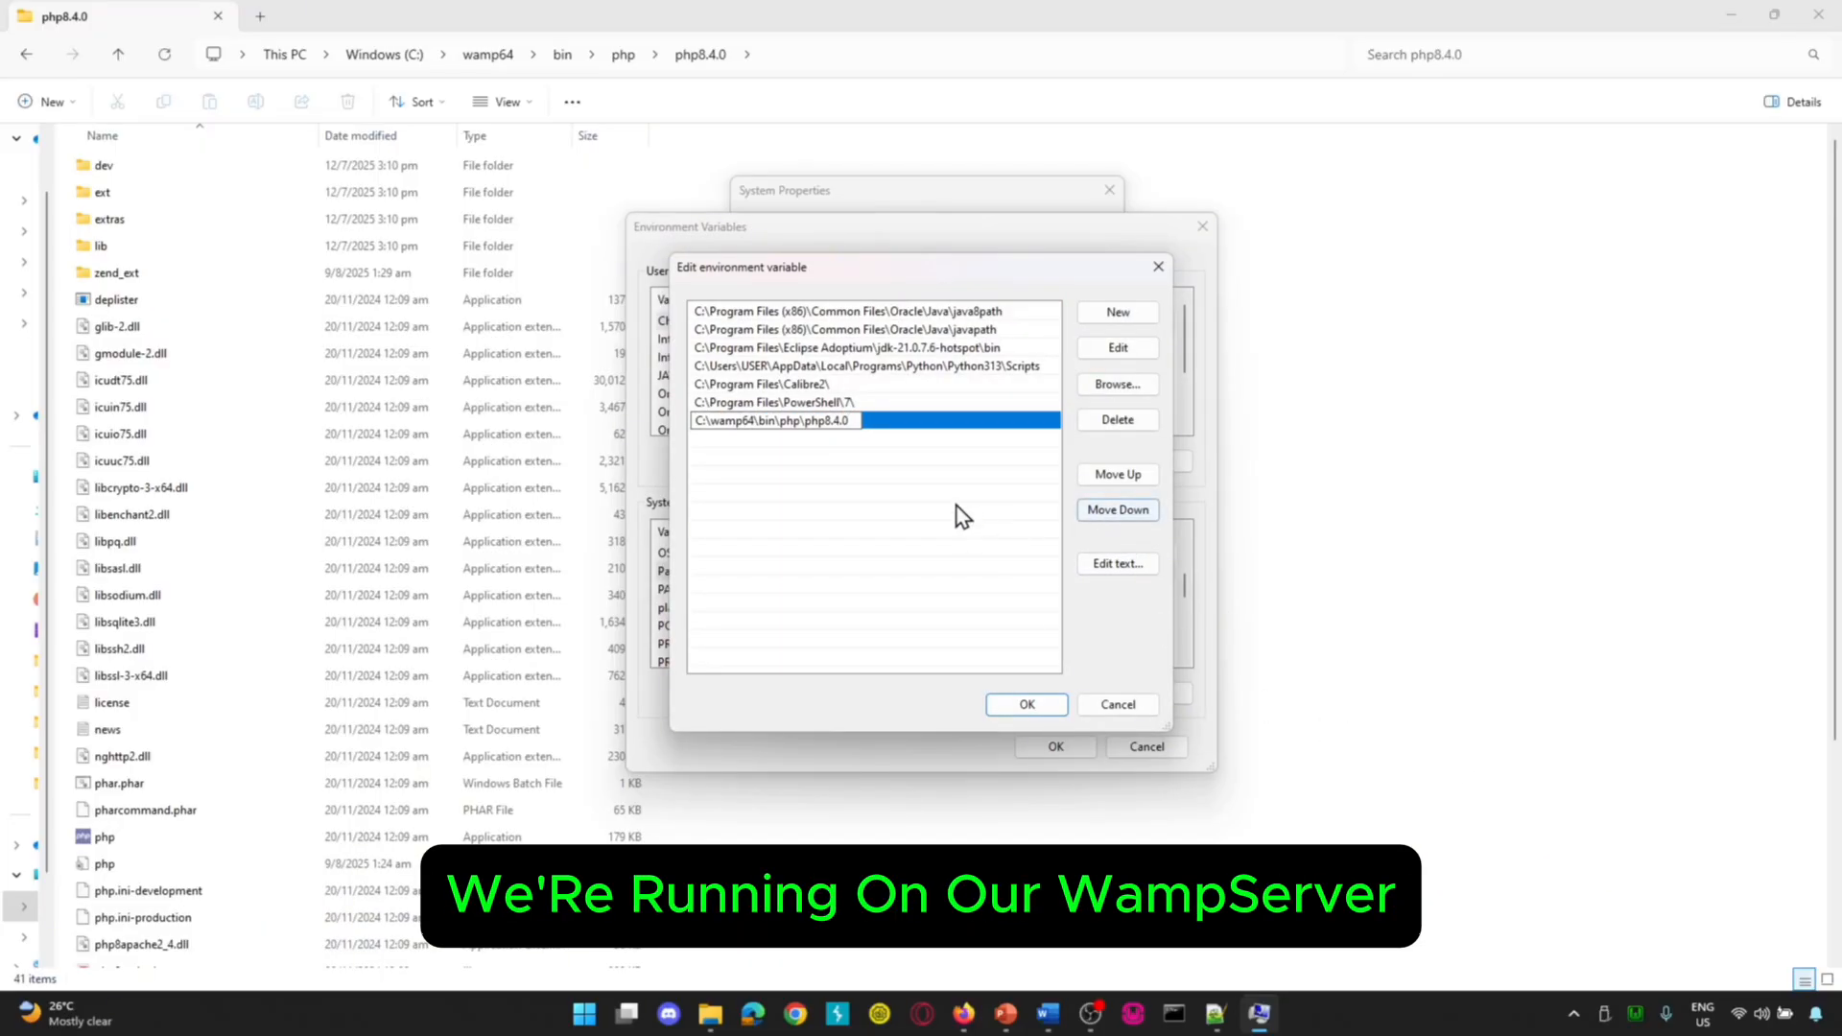
pyautogui.click(963, 478)
pyautogui.click(1023, 710)
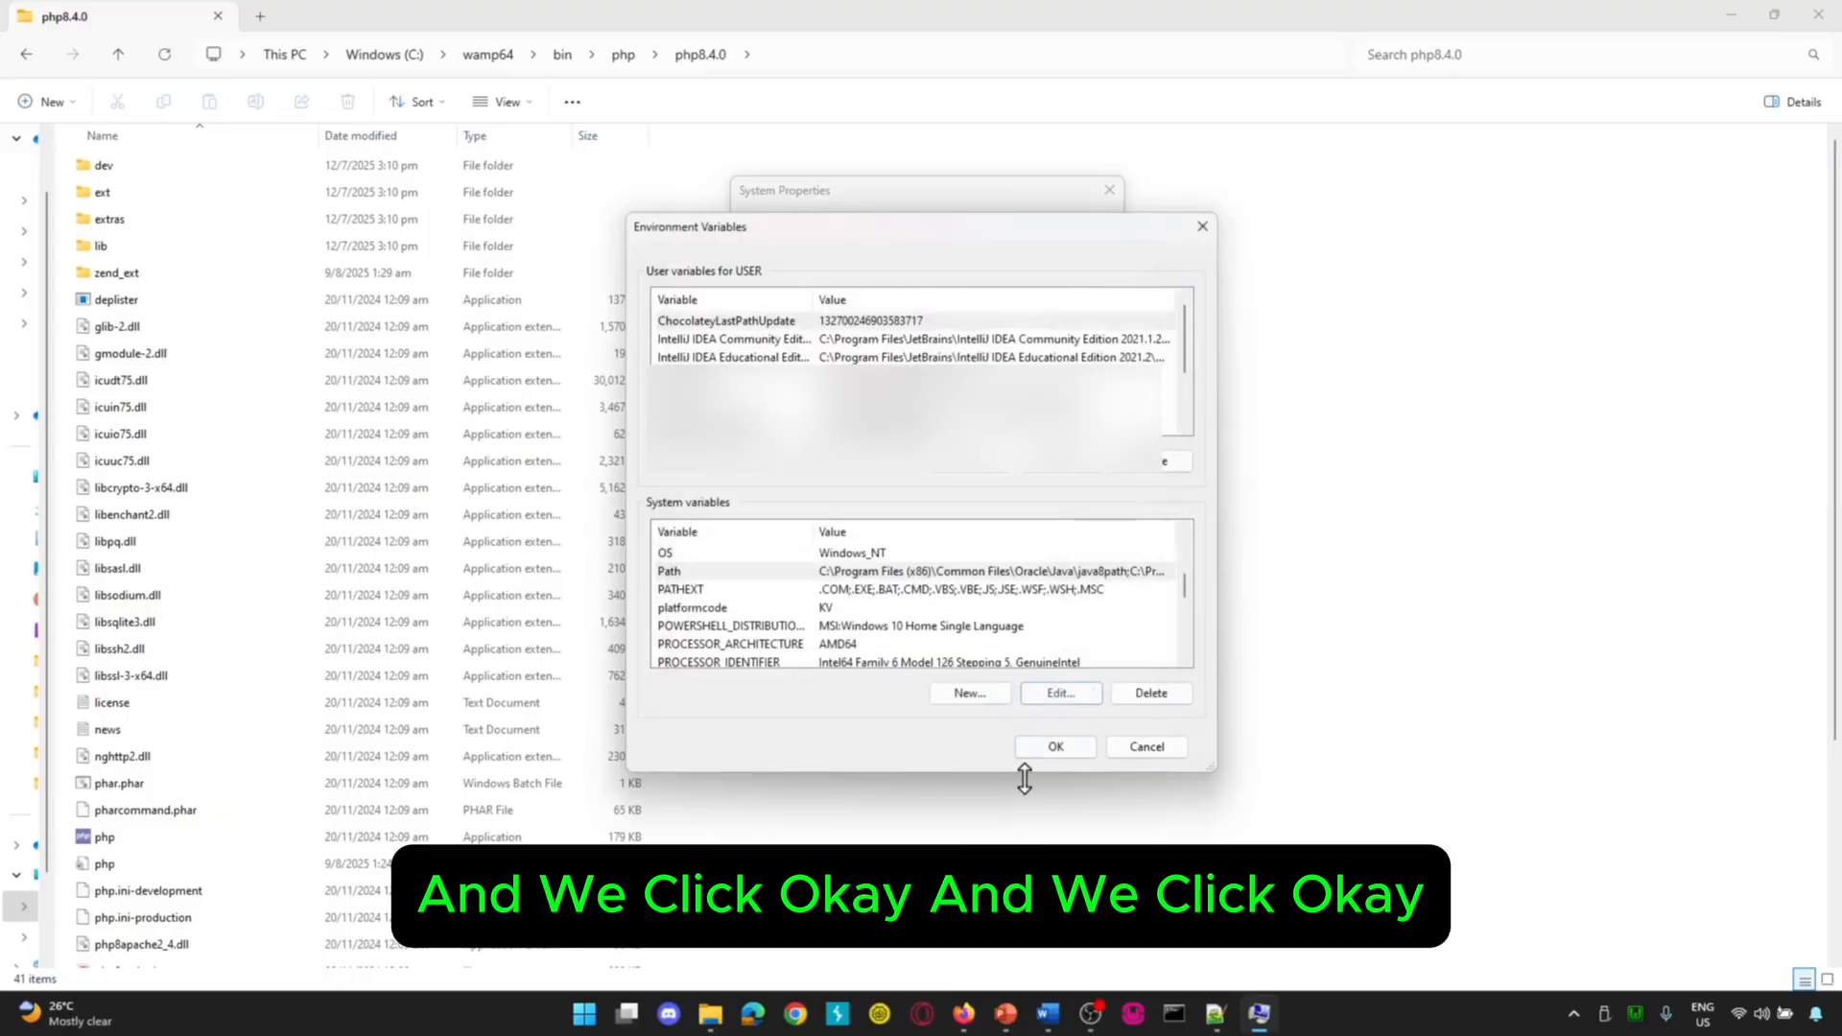
pyautogui.click(1052, 747)
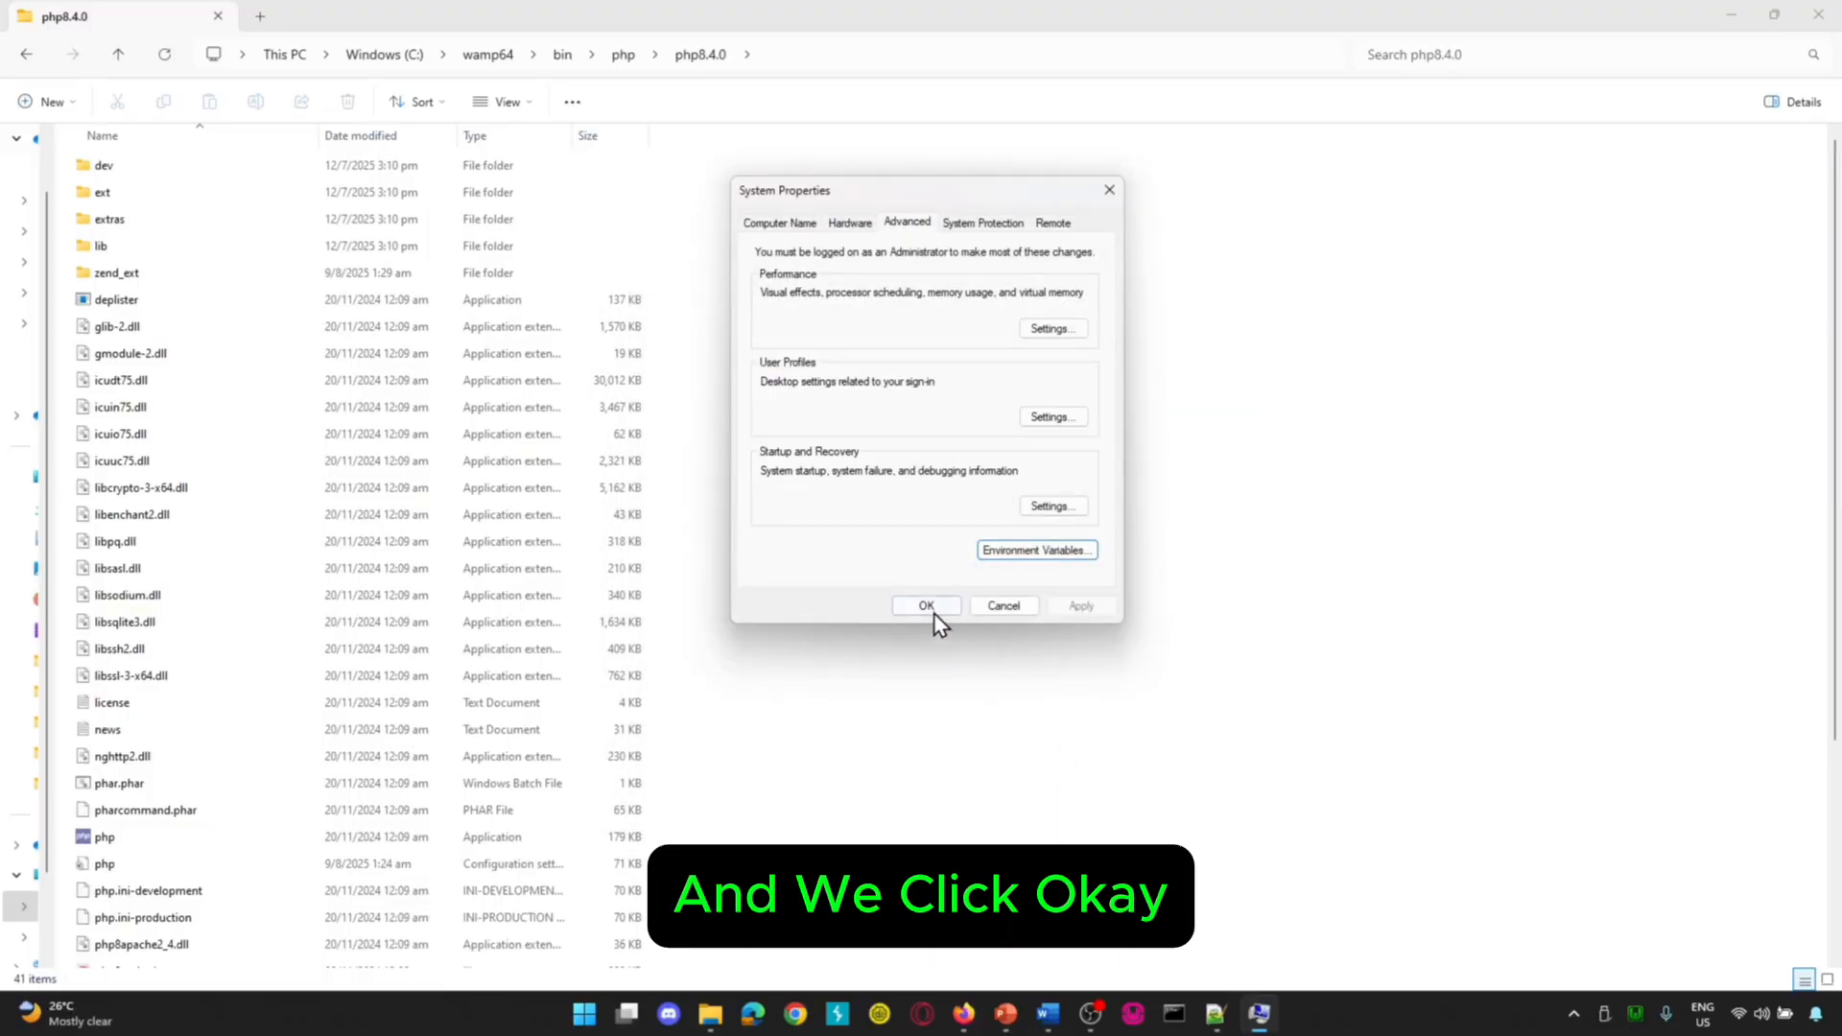
pyautogui.click(930, 604)
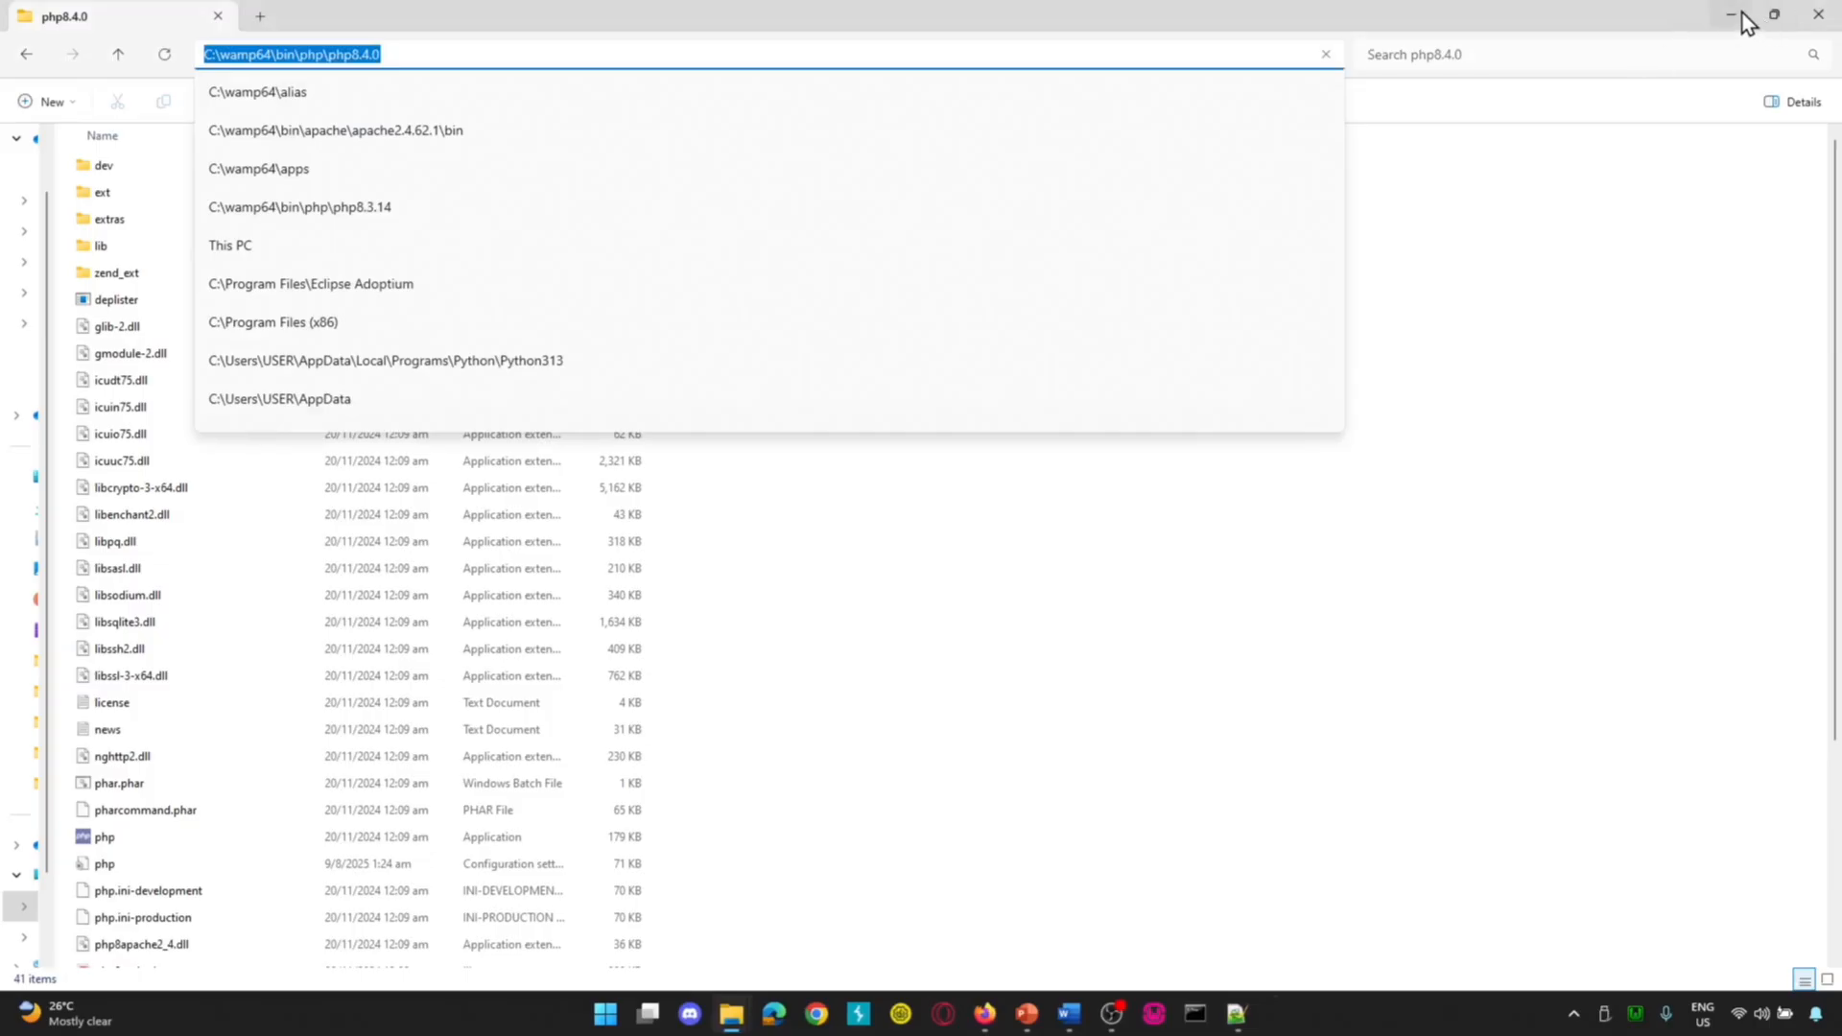
# - Minimize the php8.4.0 folder window and run php -v in Command Prompt
pyautogui.click(1737, 14)
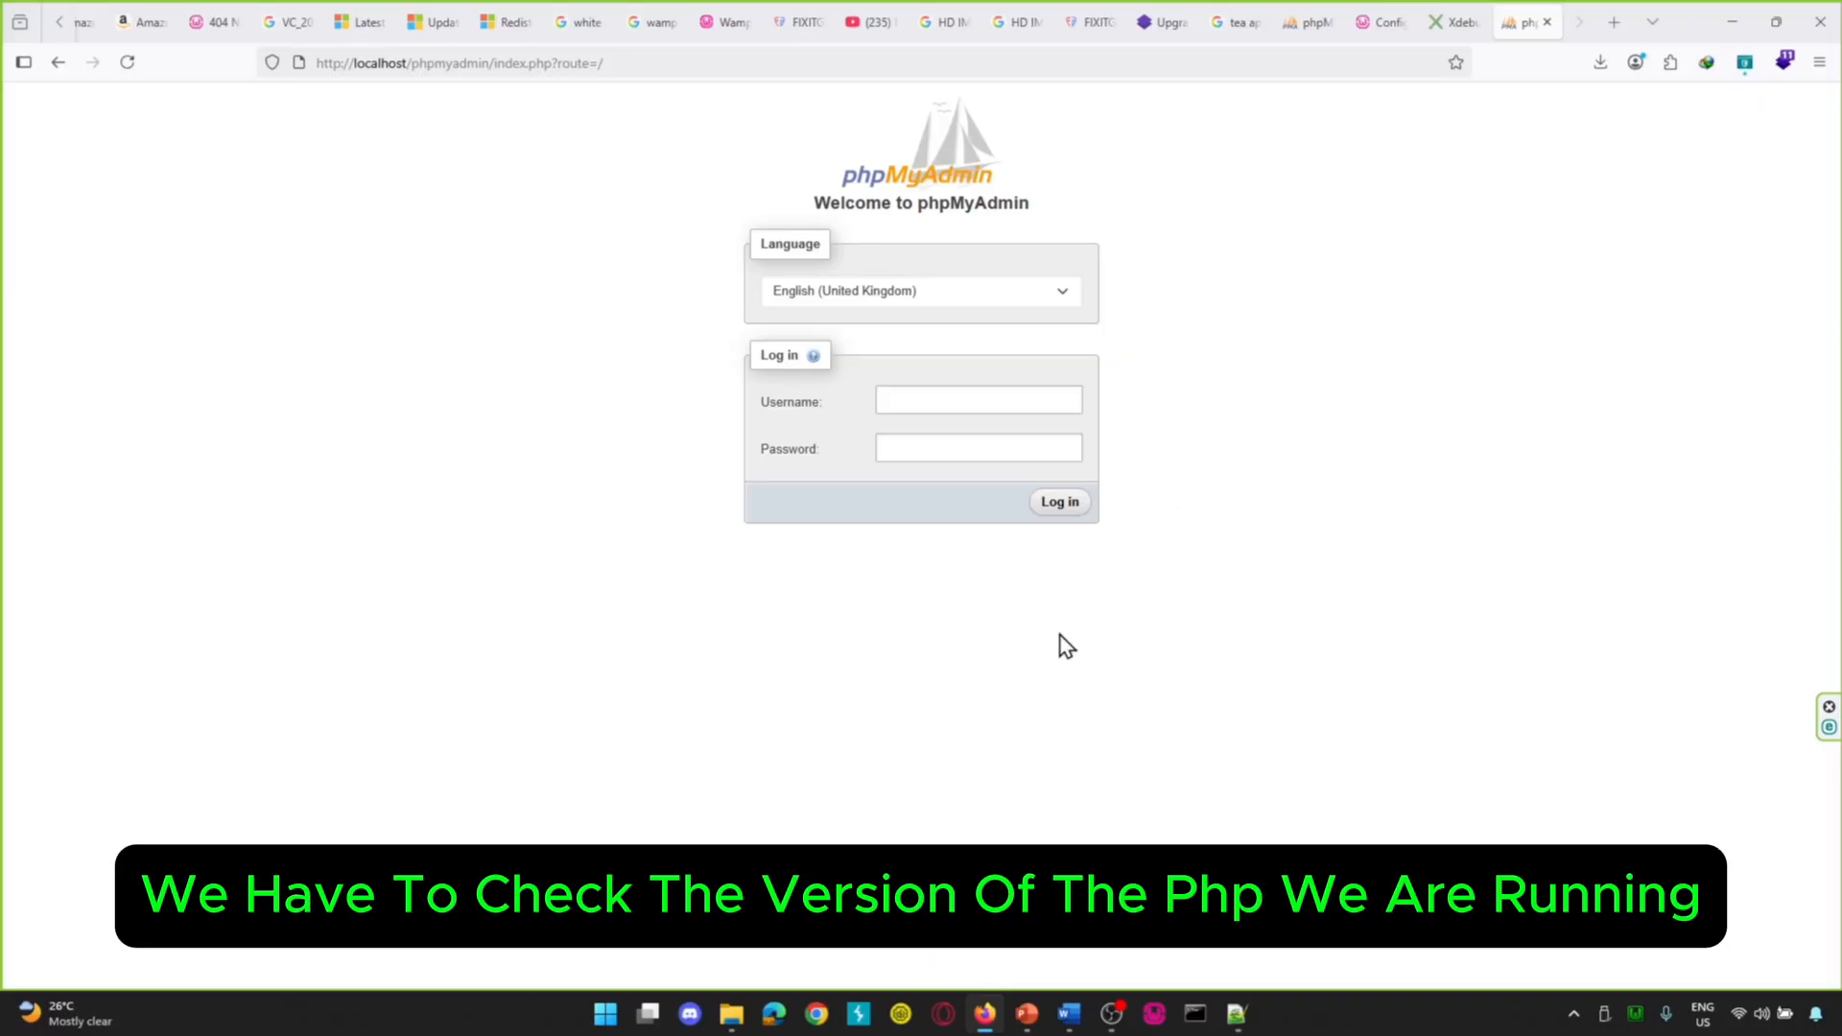
pyautogui.click(1195, 1014)
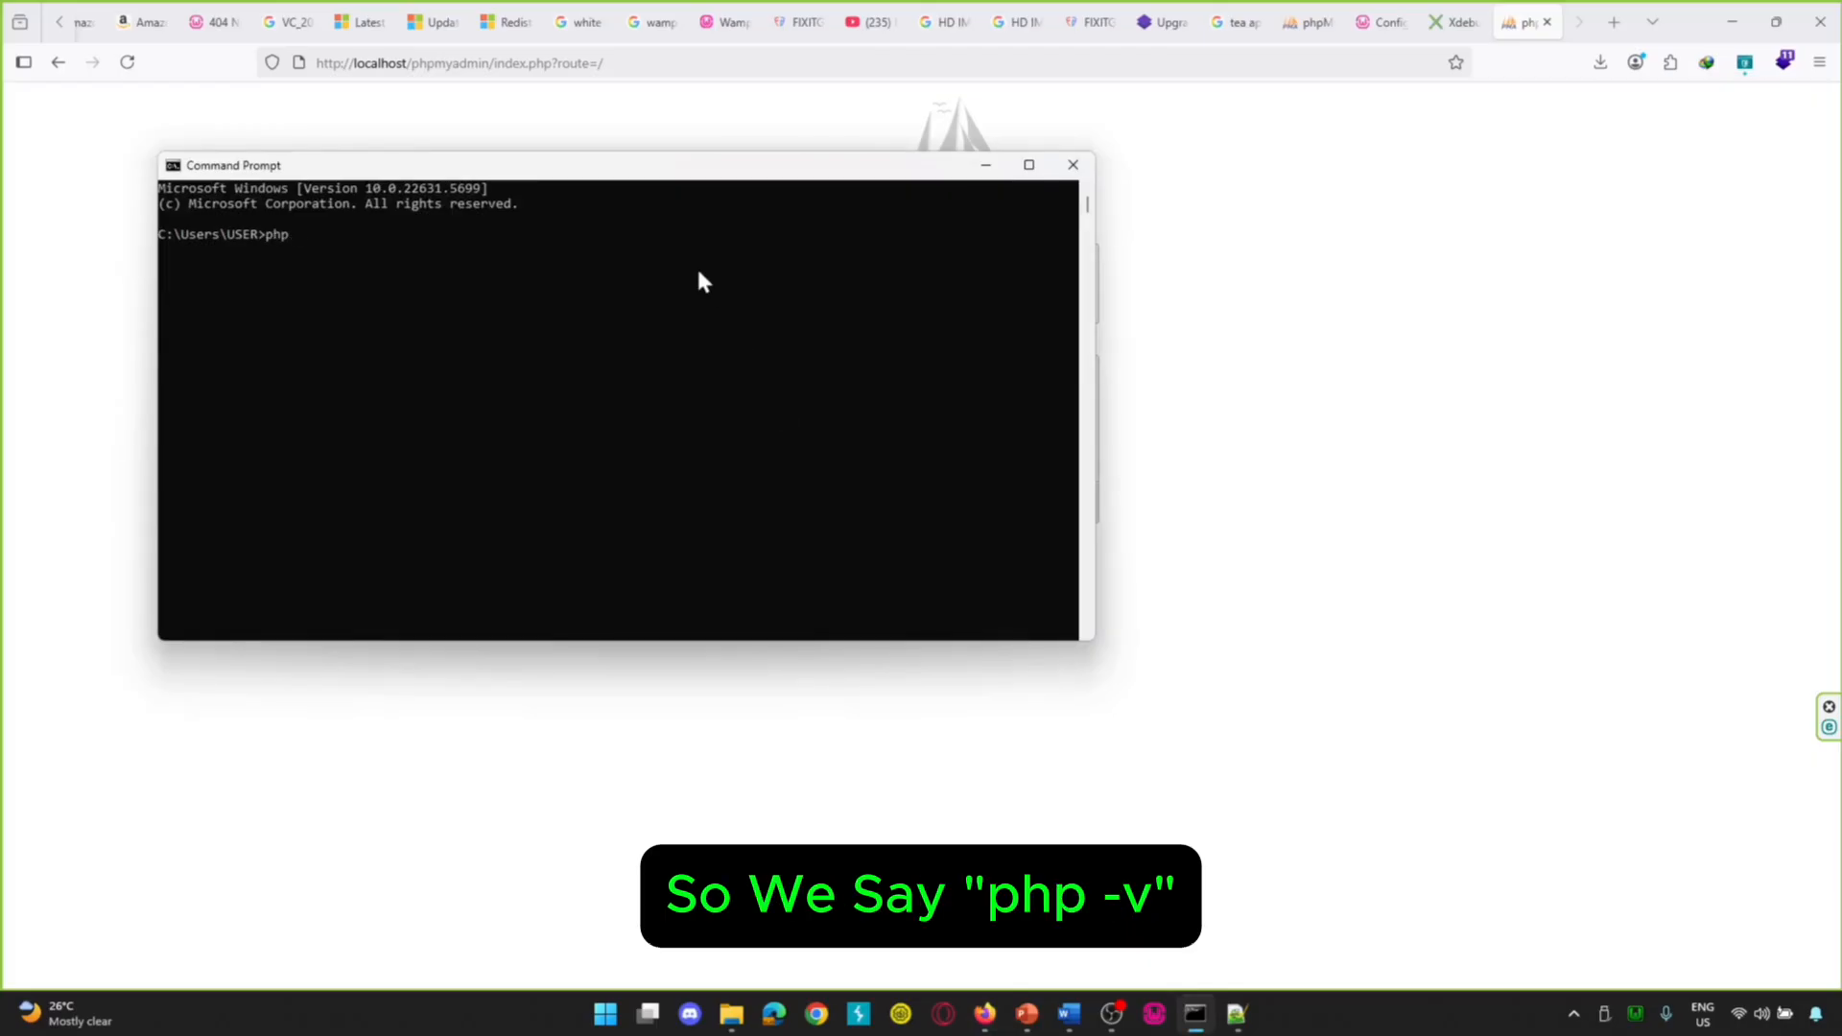
pyautogui.write('php -v')
pyautogui.press('Return')
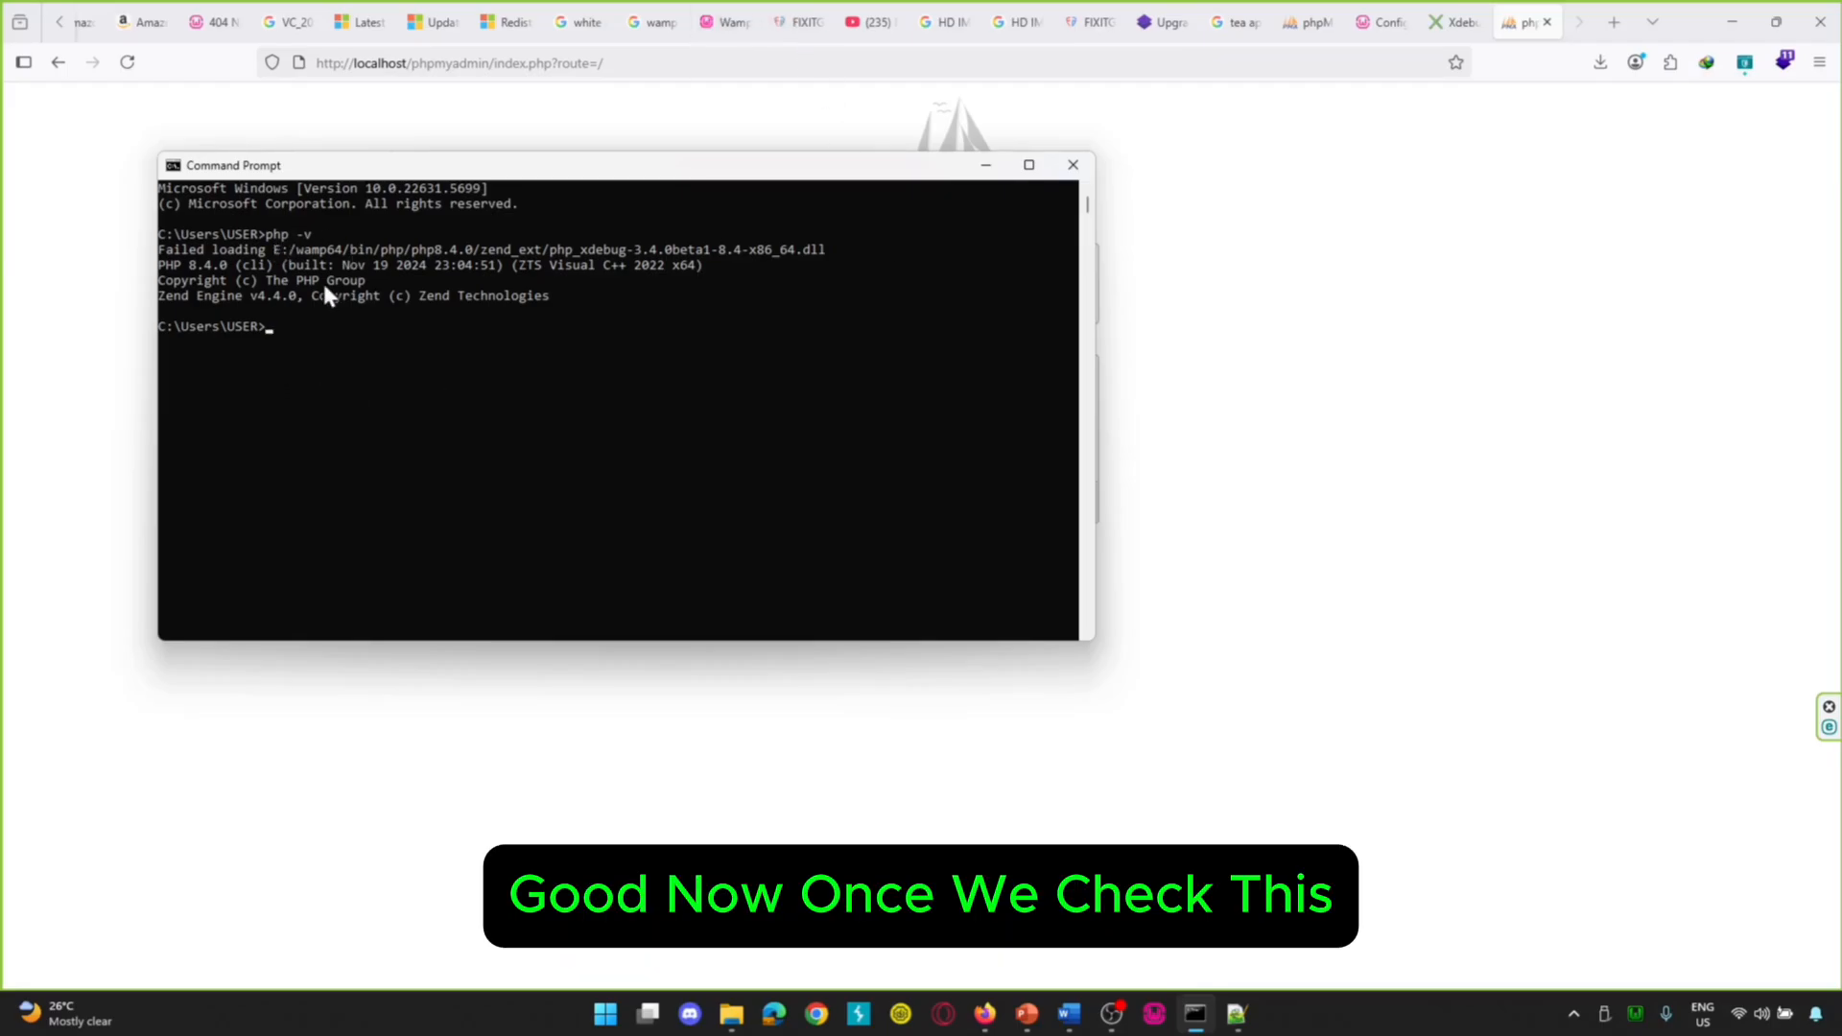
# - Examine the Xdebug line in the php -v output, including its drive letter, folder path and DLL file name
pyautogui.moveTo(163, 249); pyautogui.dragTo(763, 250)
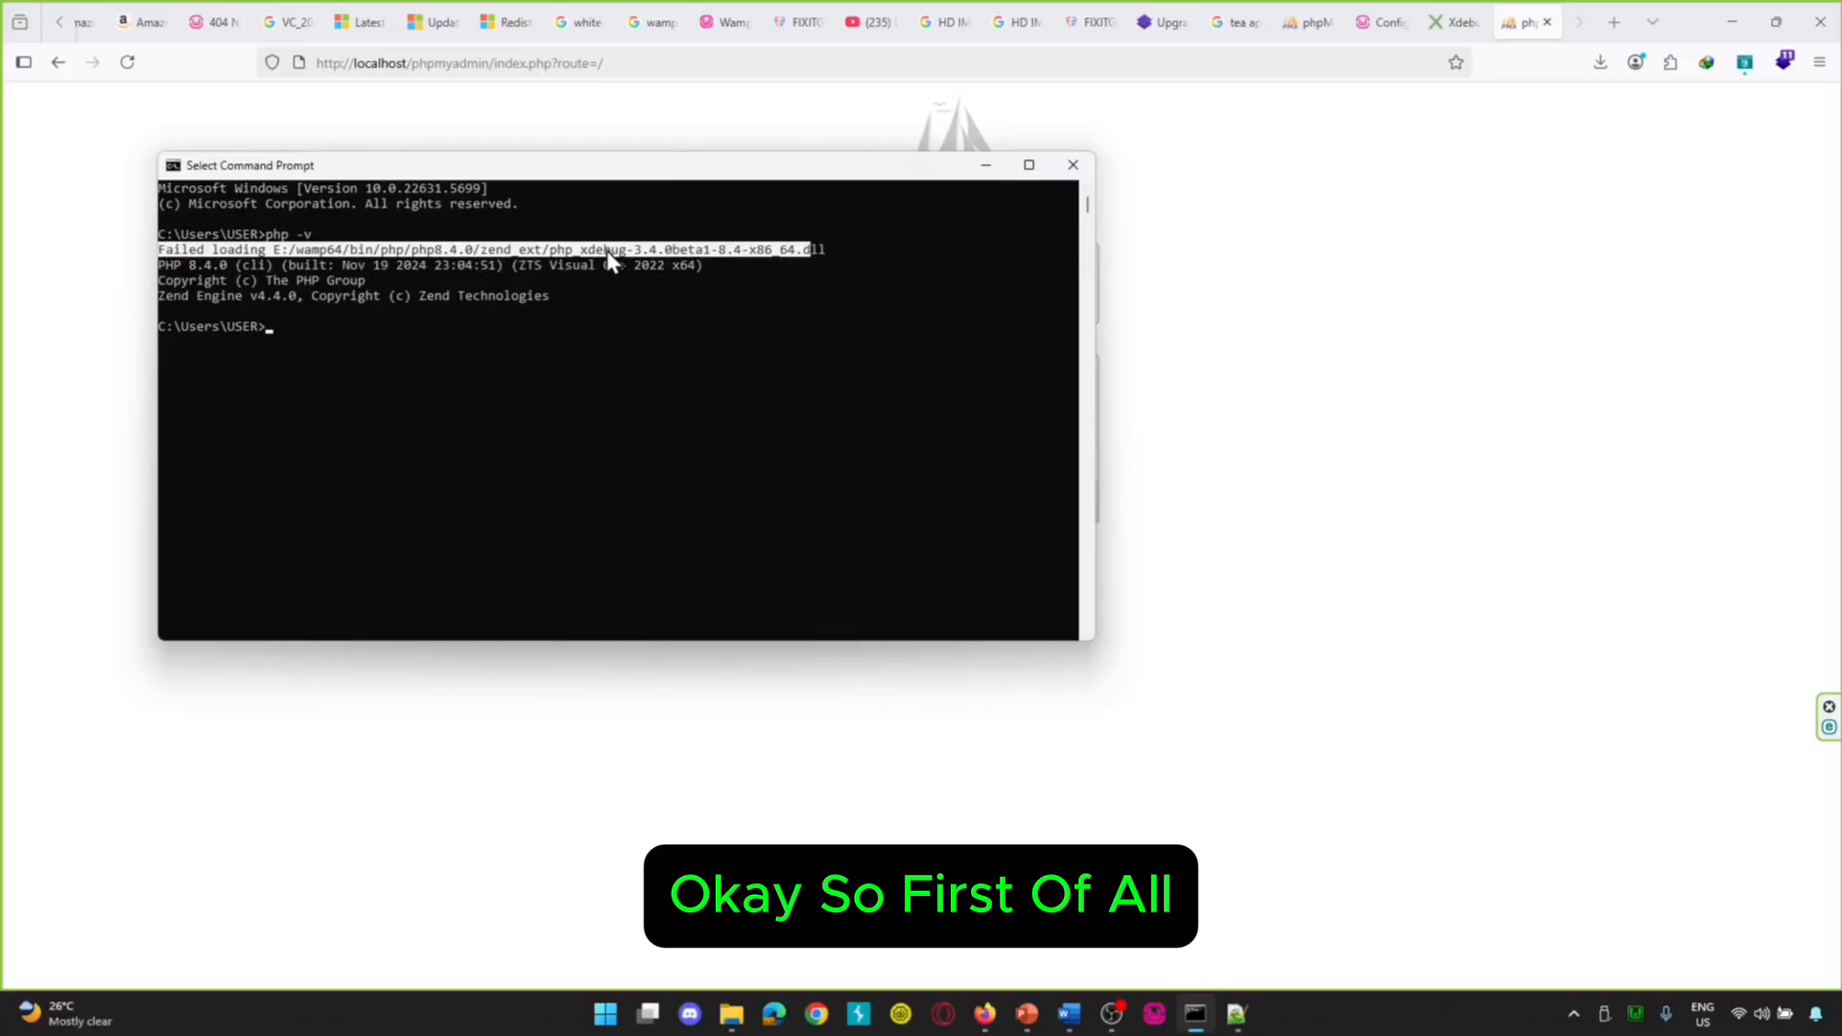
pyautogui.click(746, 297)
pyautogui.moveTo(817, 248); pyautogui.dragTo(557, 255)
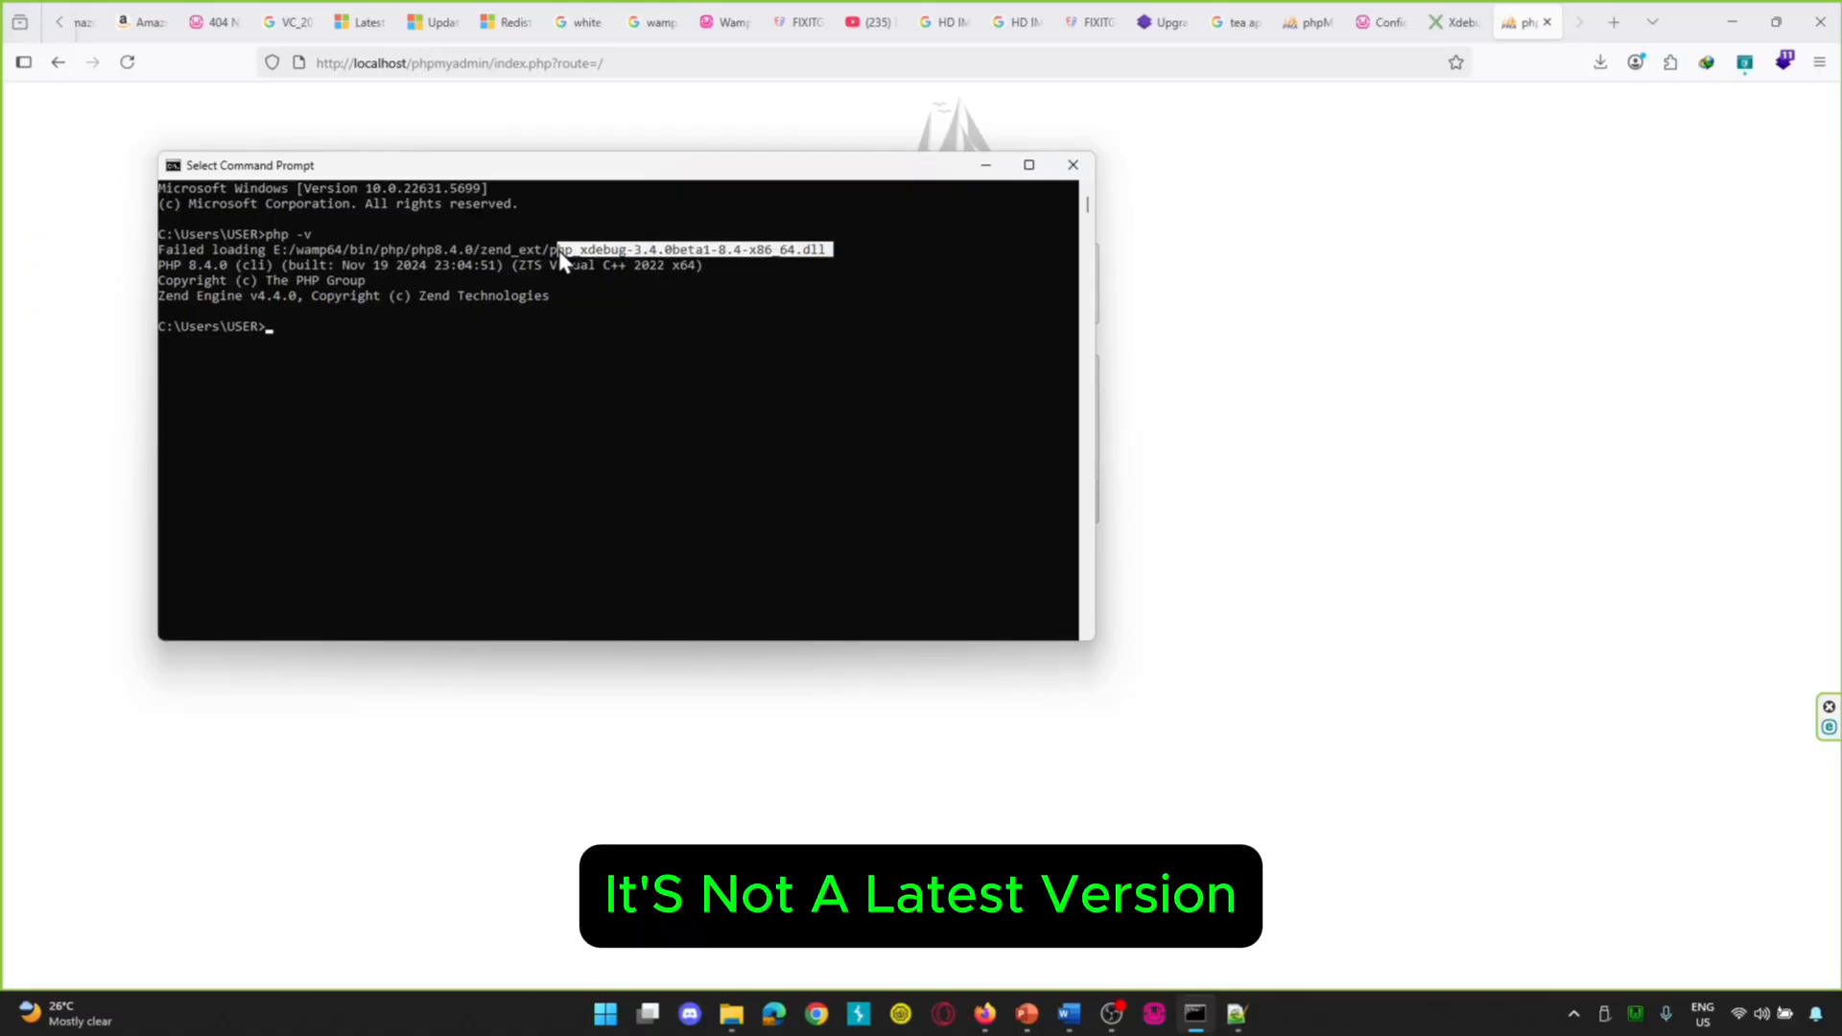
pyautogui.click(660, 356)
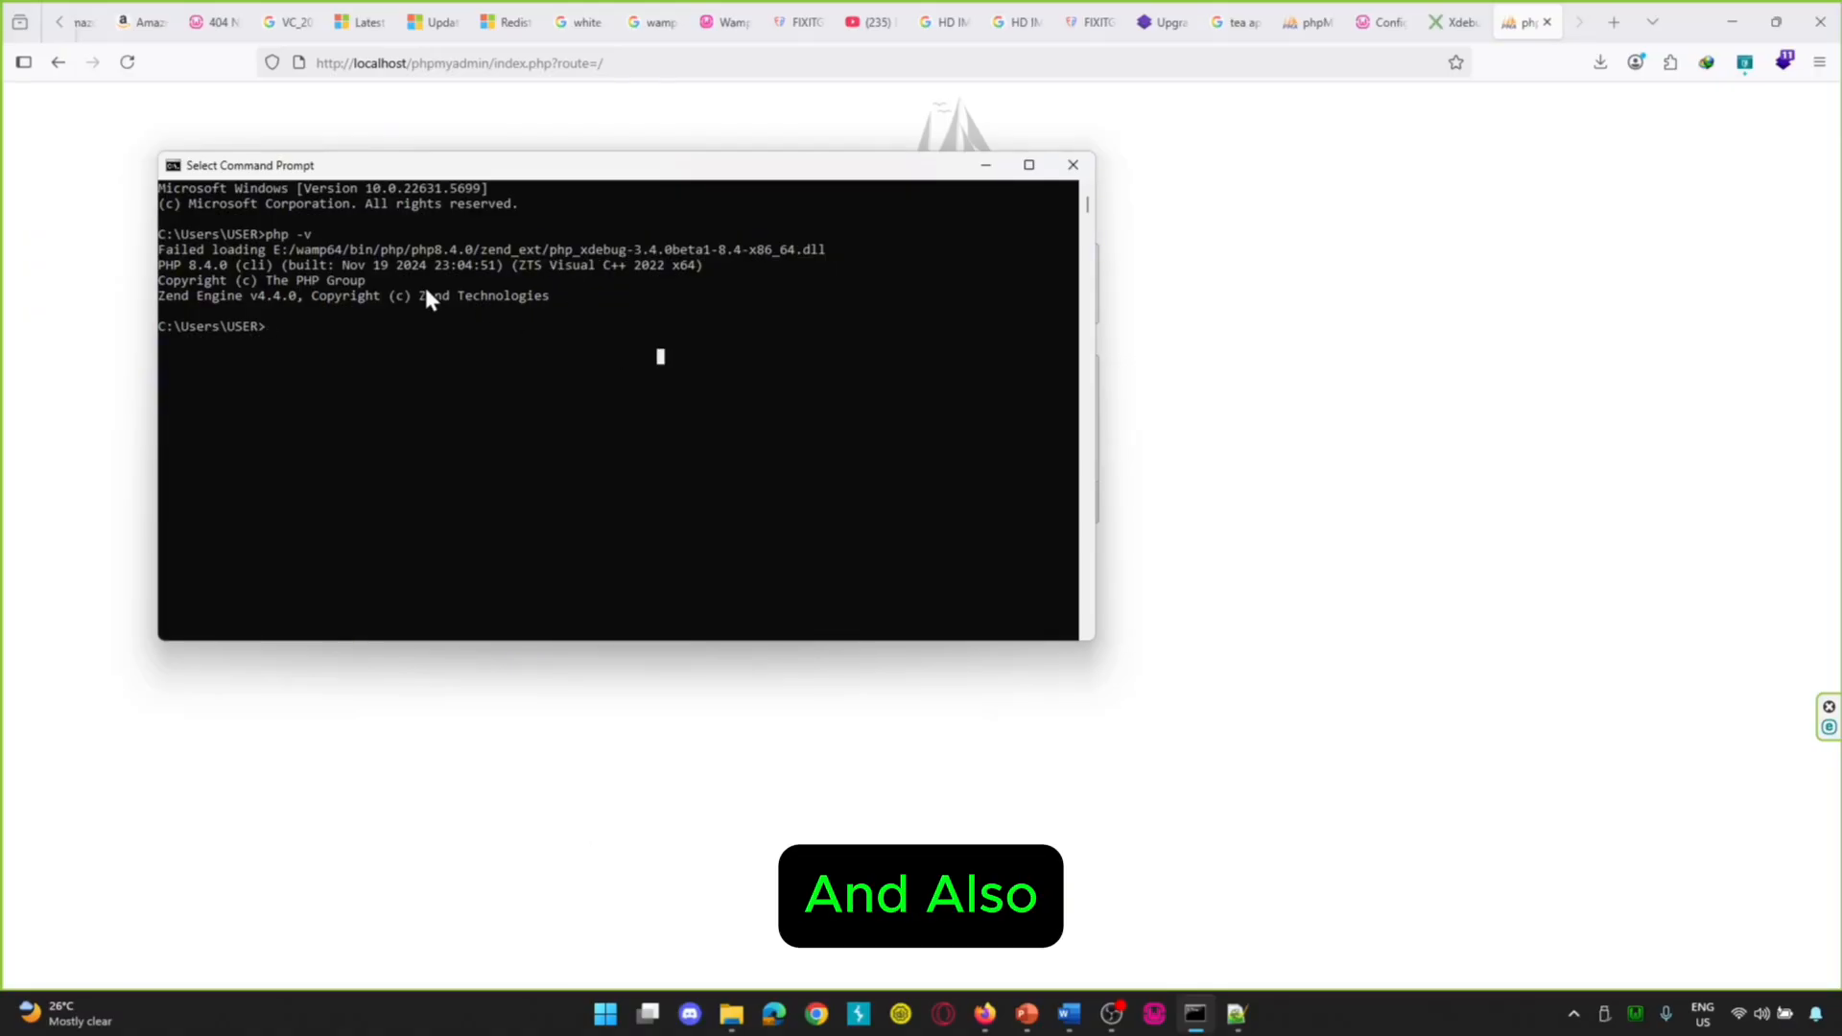
pyautogui.click(277, 249)
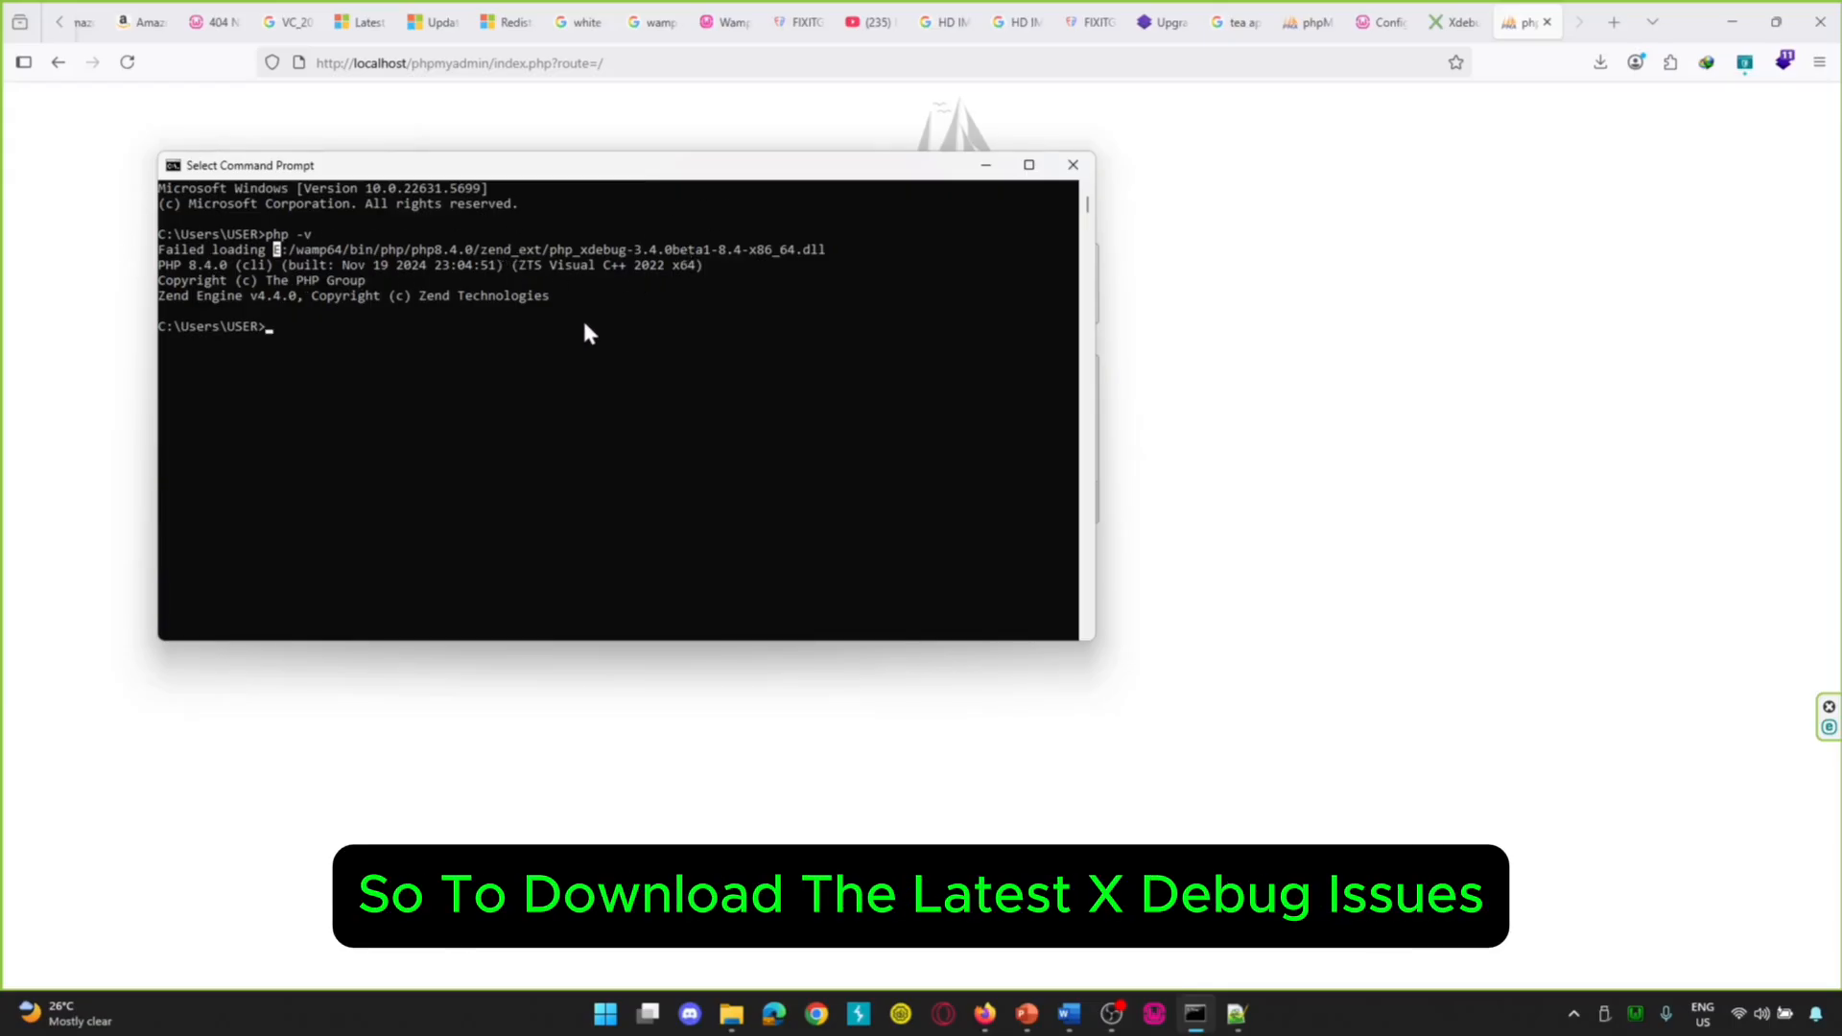
pyautogui.moveTo(835, 241); pyautogui.dragTo(608, 249)
pyautogui.click(683, 296)
# - Look through the Windows binaries on the Xdebug downloads page and check the active PHP version in Wampserver
pyautogui.click(1445, 31)
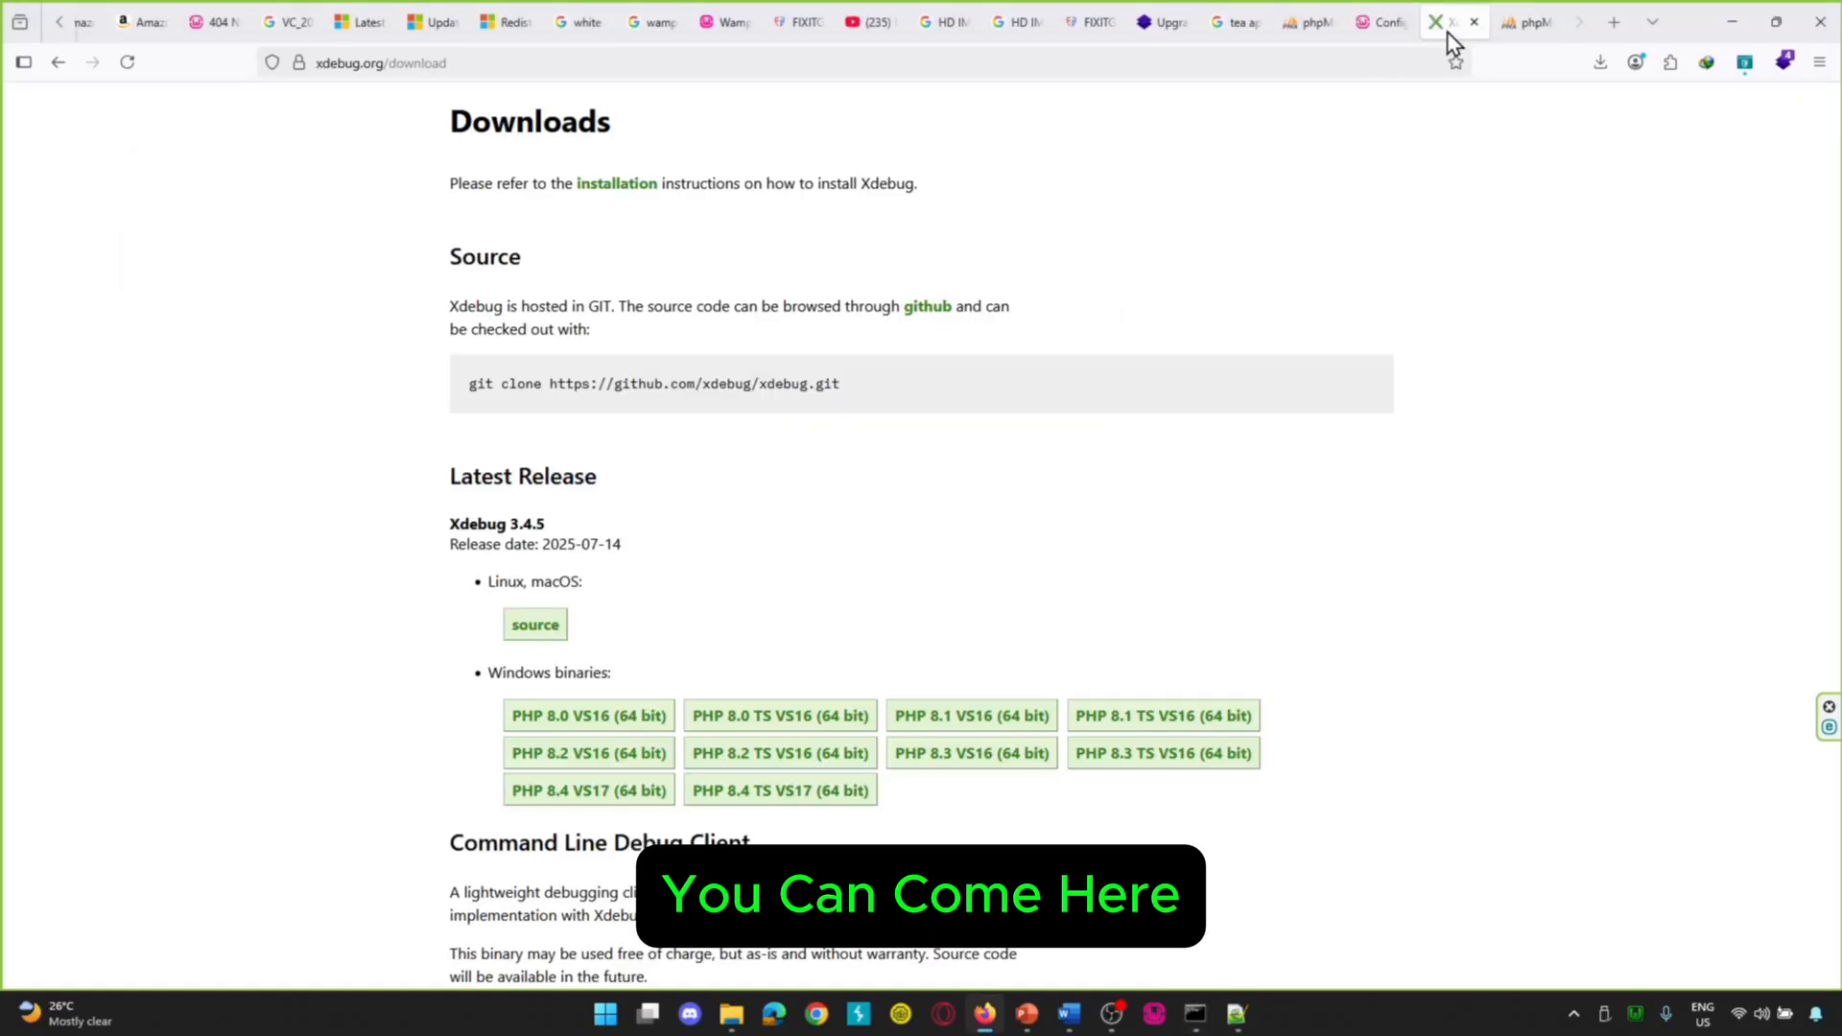
pyautogui.scroll(-3, 1173, 718)
pyautogui.scroll(-1, 1172, 717)
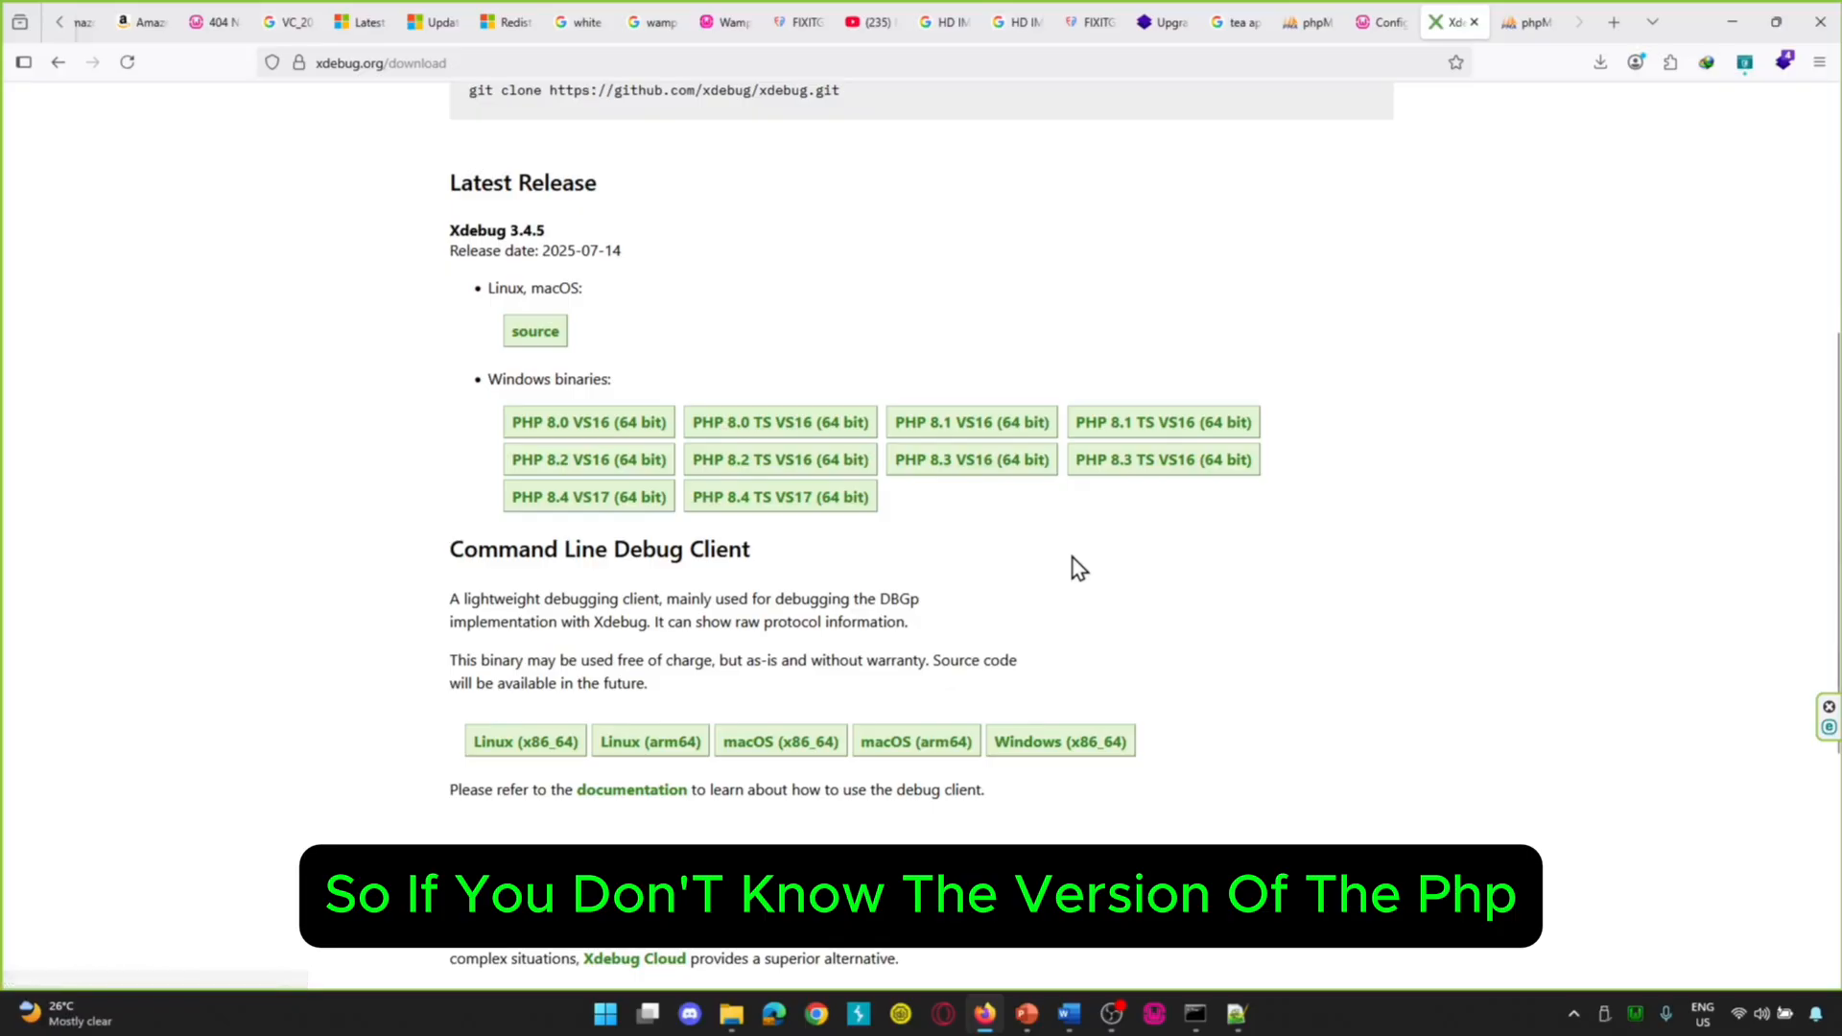
pyautogui.click(1633, 1017)
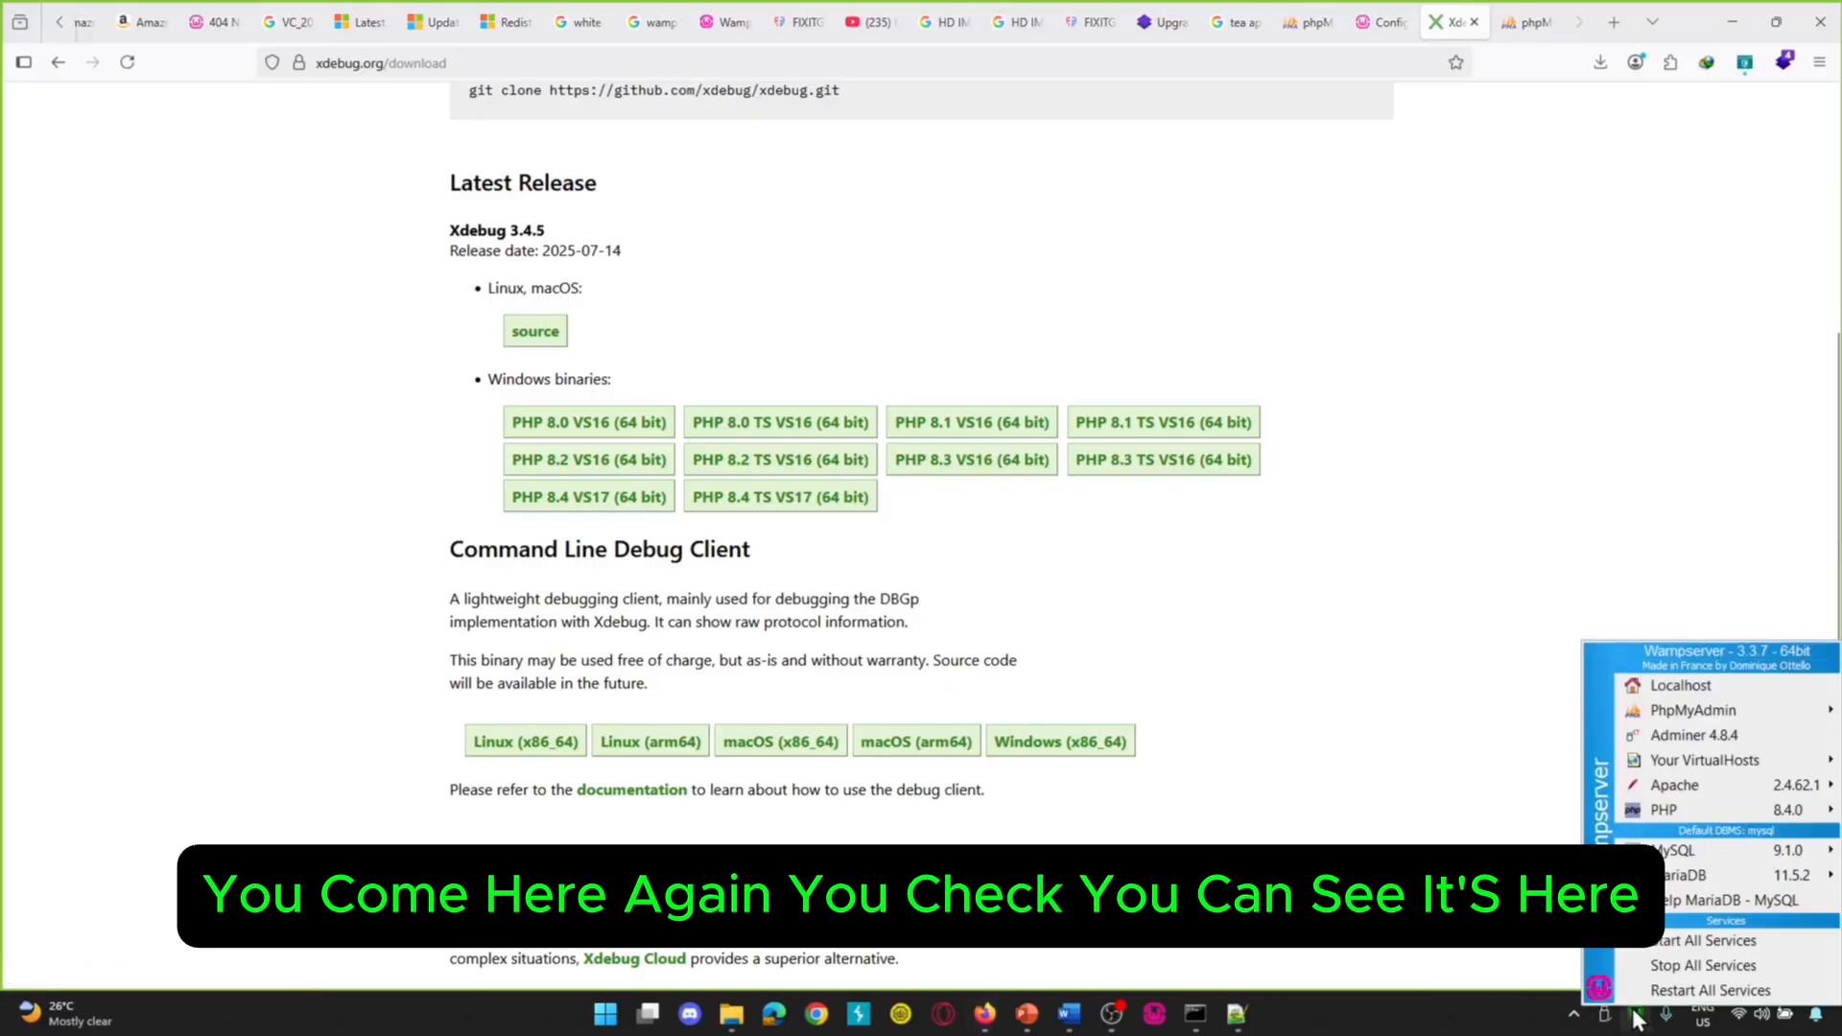
pyautogui.moveTo(1708, 809)
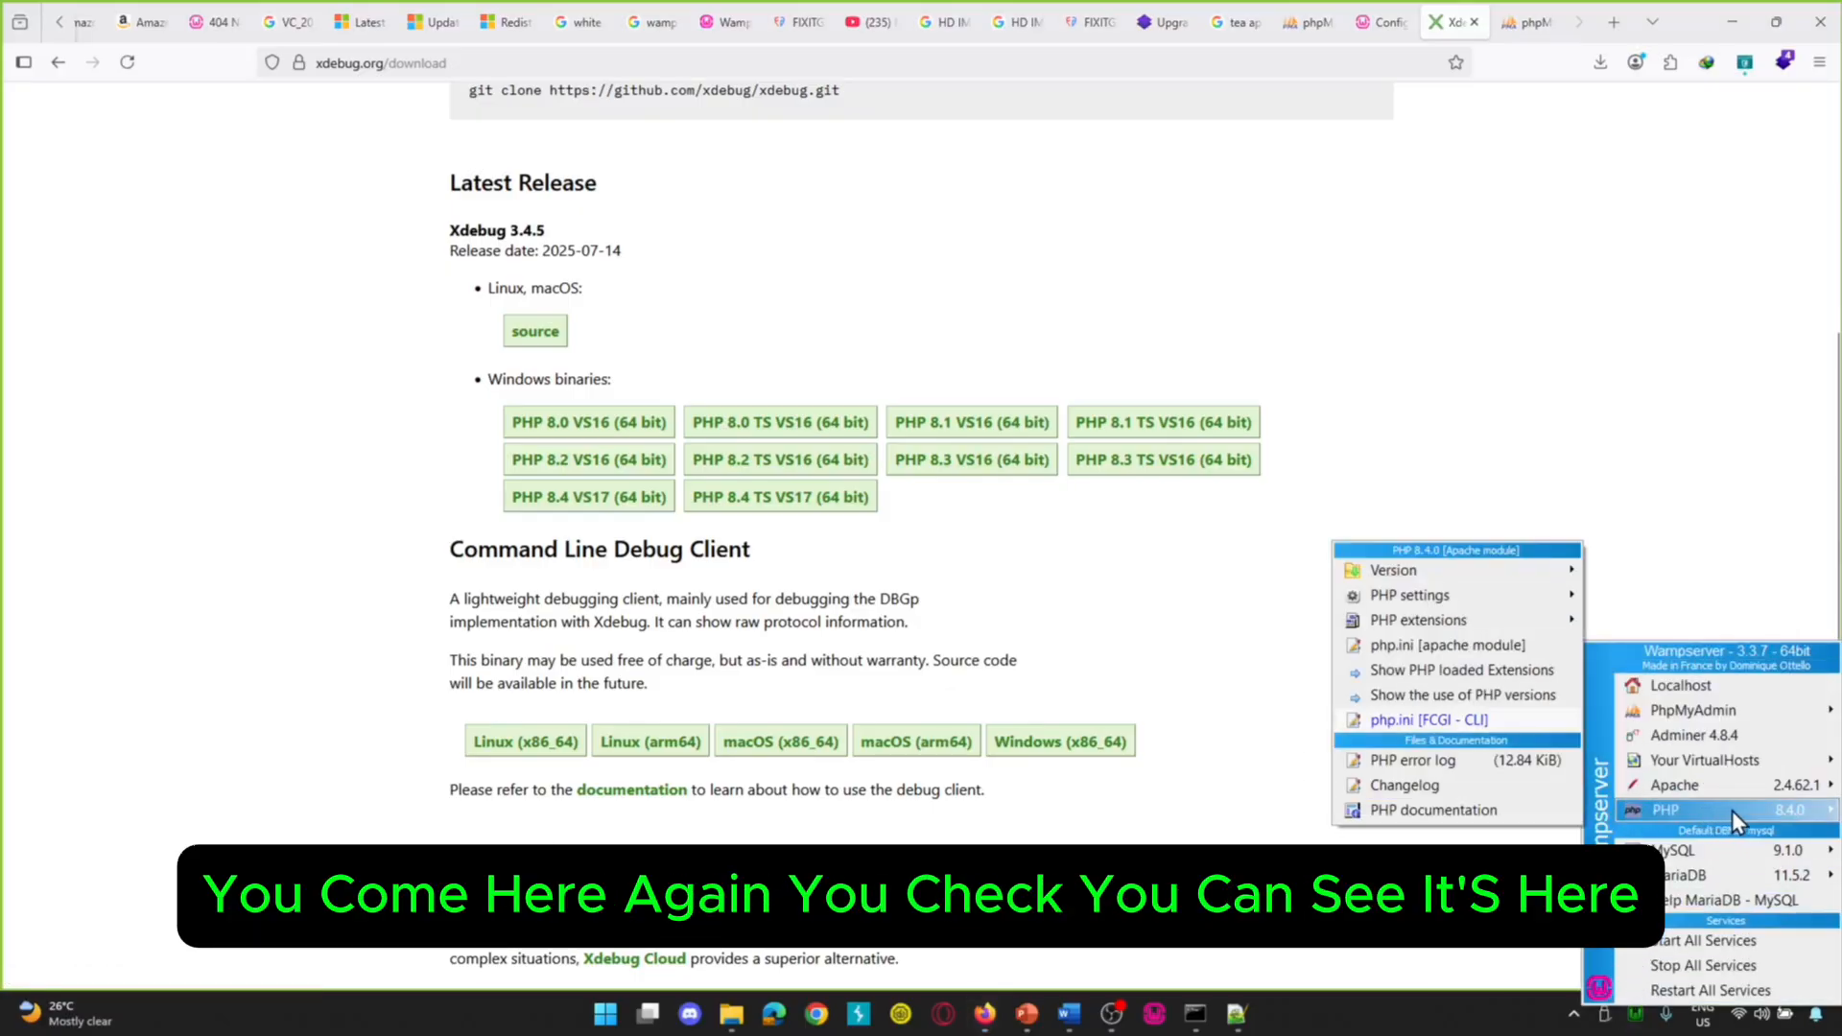
pyautogui.moveTo(1688, 875)
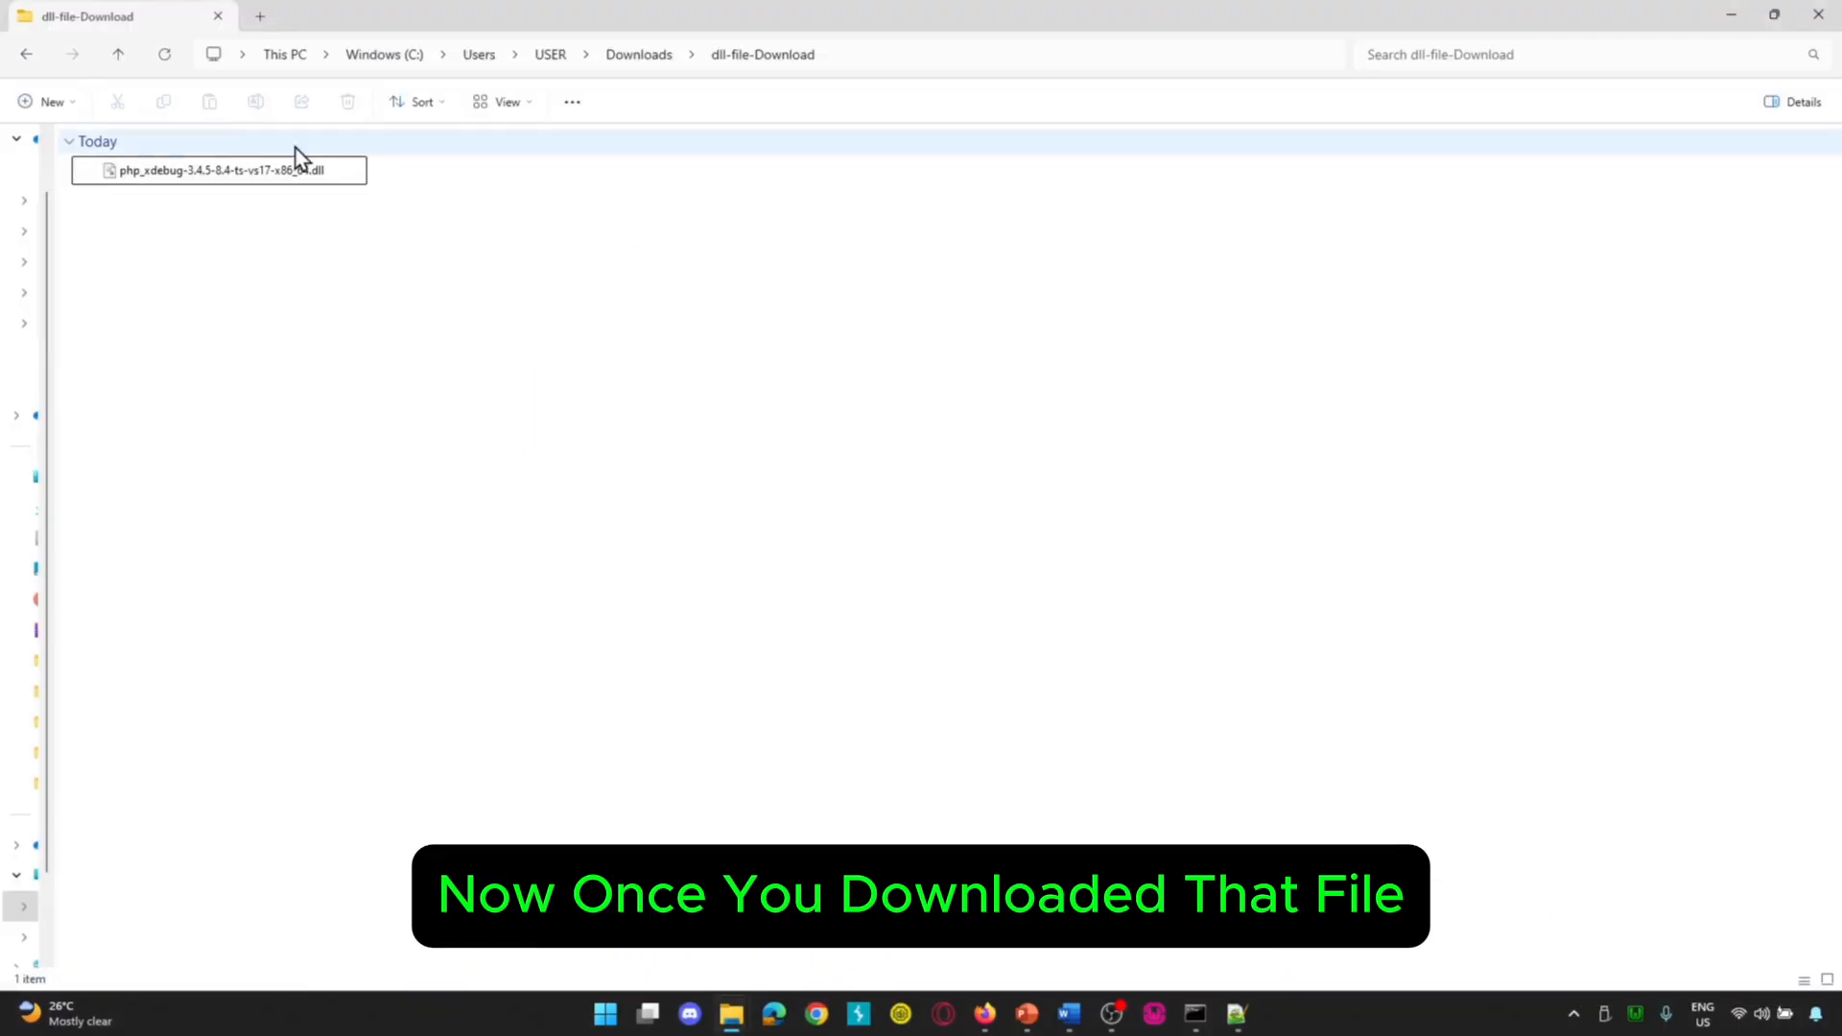
# - Select the downloaded Xdebug DLL, then copy the path :/wamp64/bin/php/php8.4.0/zend_ext/ without its drive letter from the Command Prompt output
pyautogui.click(332, 175)
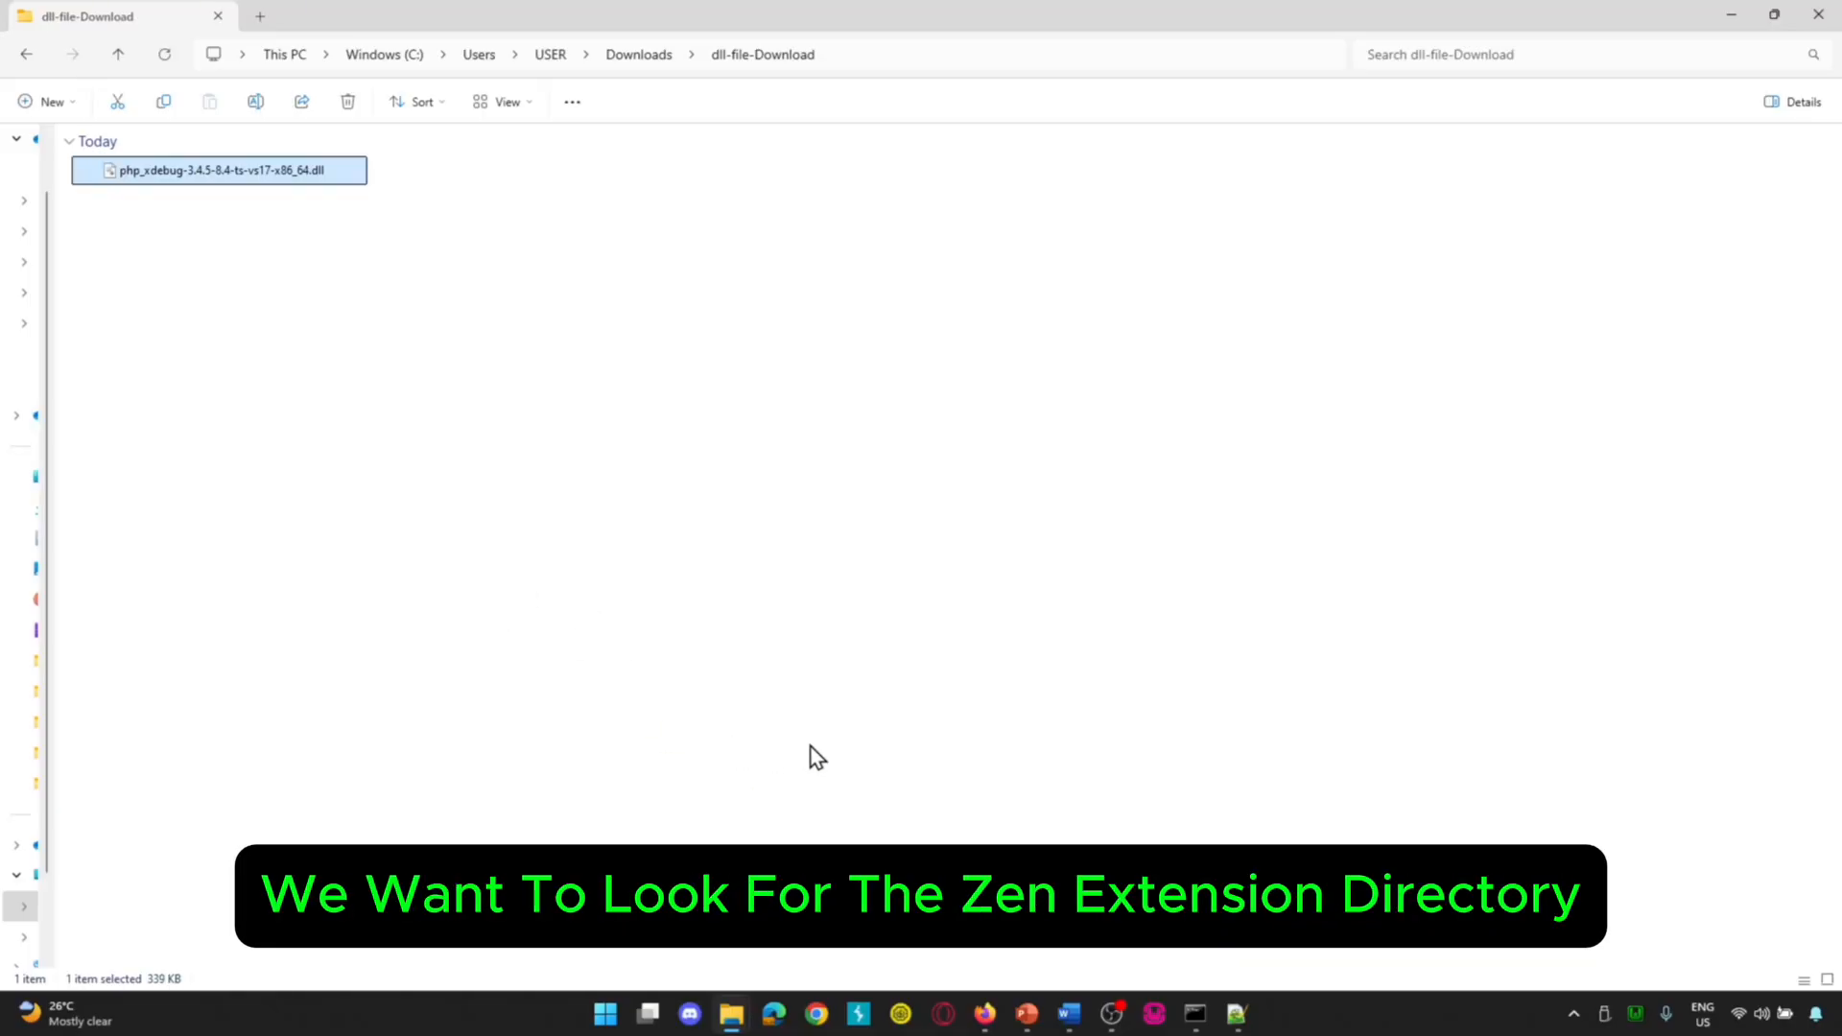
pyautogui.click(1194, 1014)
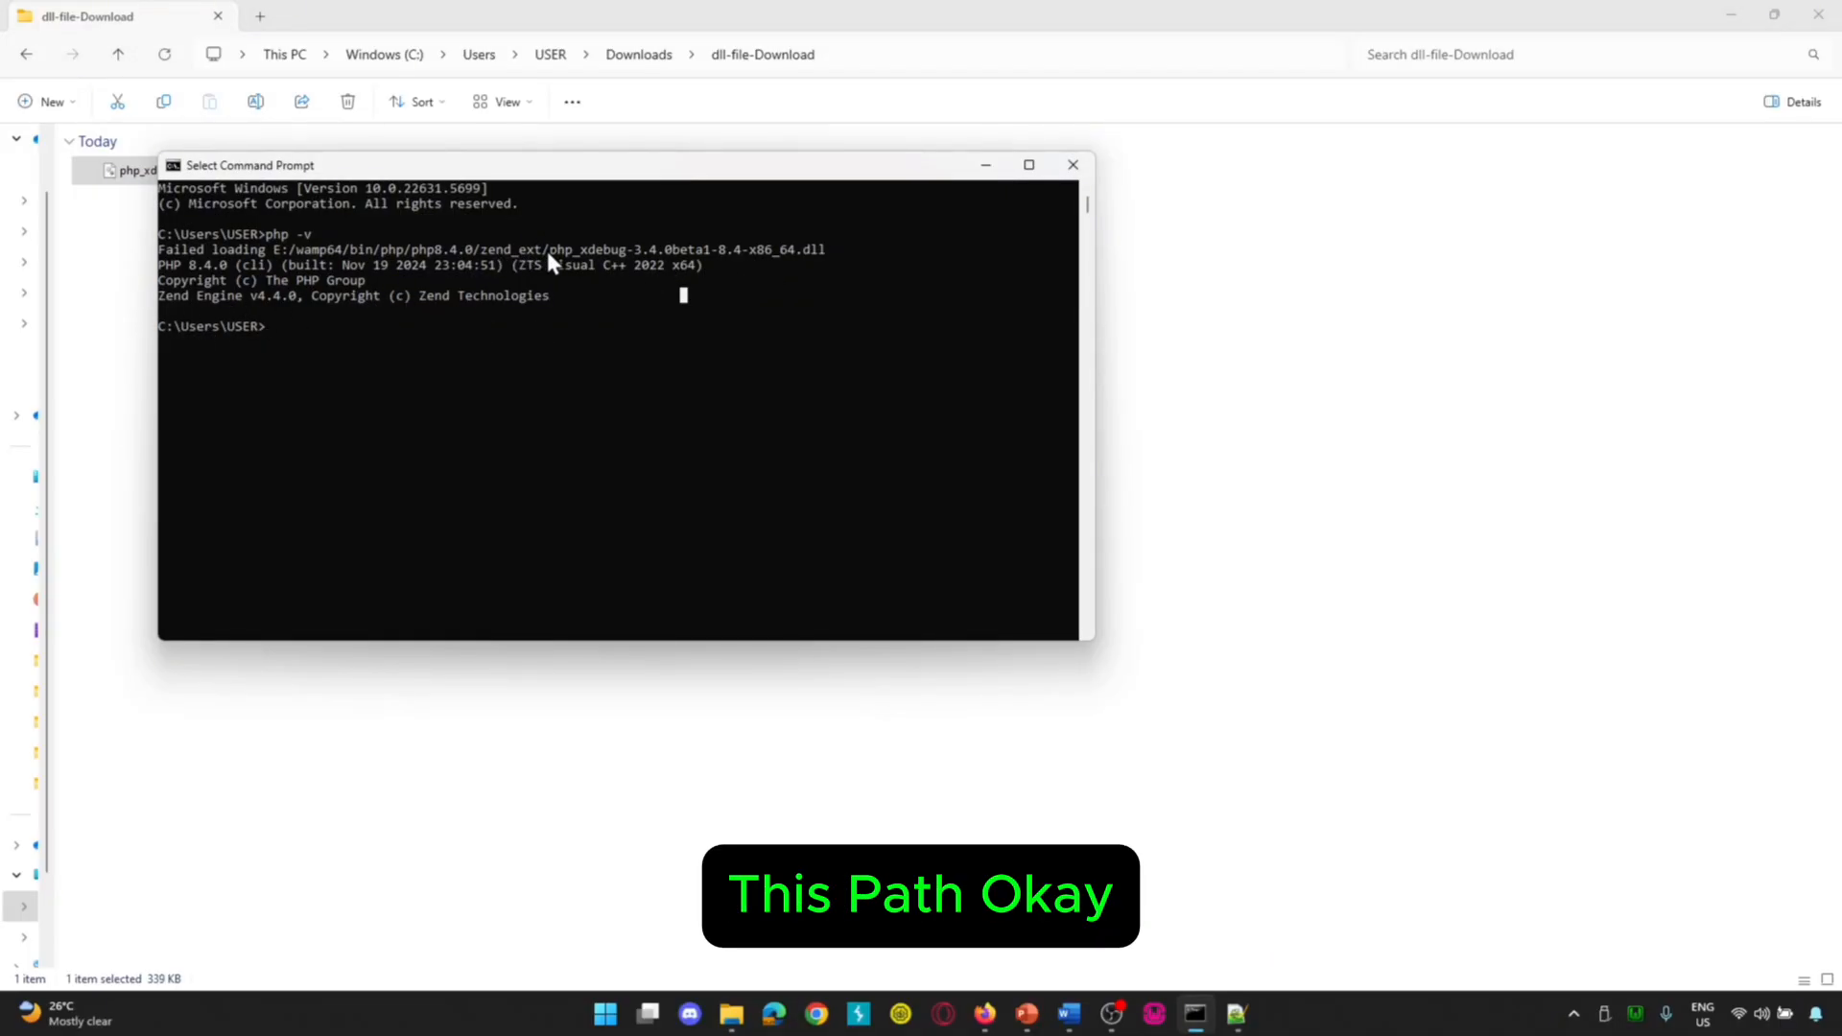
pyautogui.moveTo(549, 251); pyautogui.dragTo(361, 255)
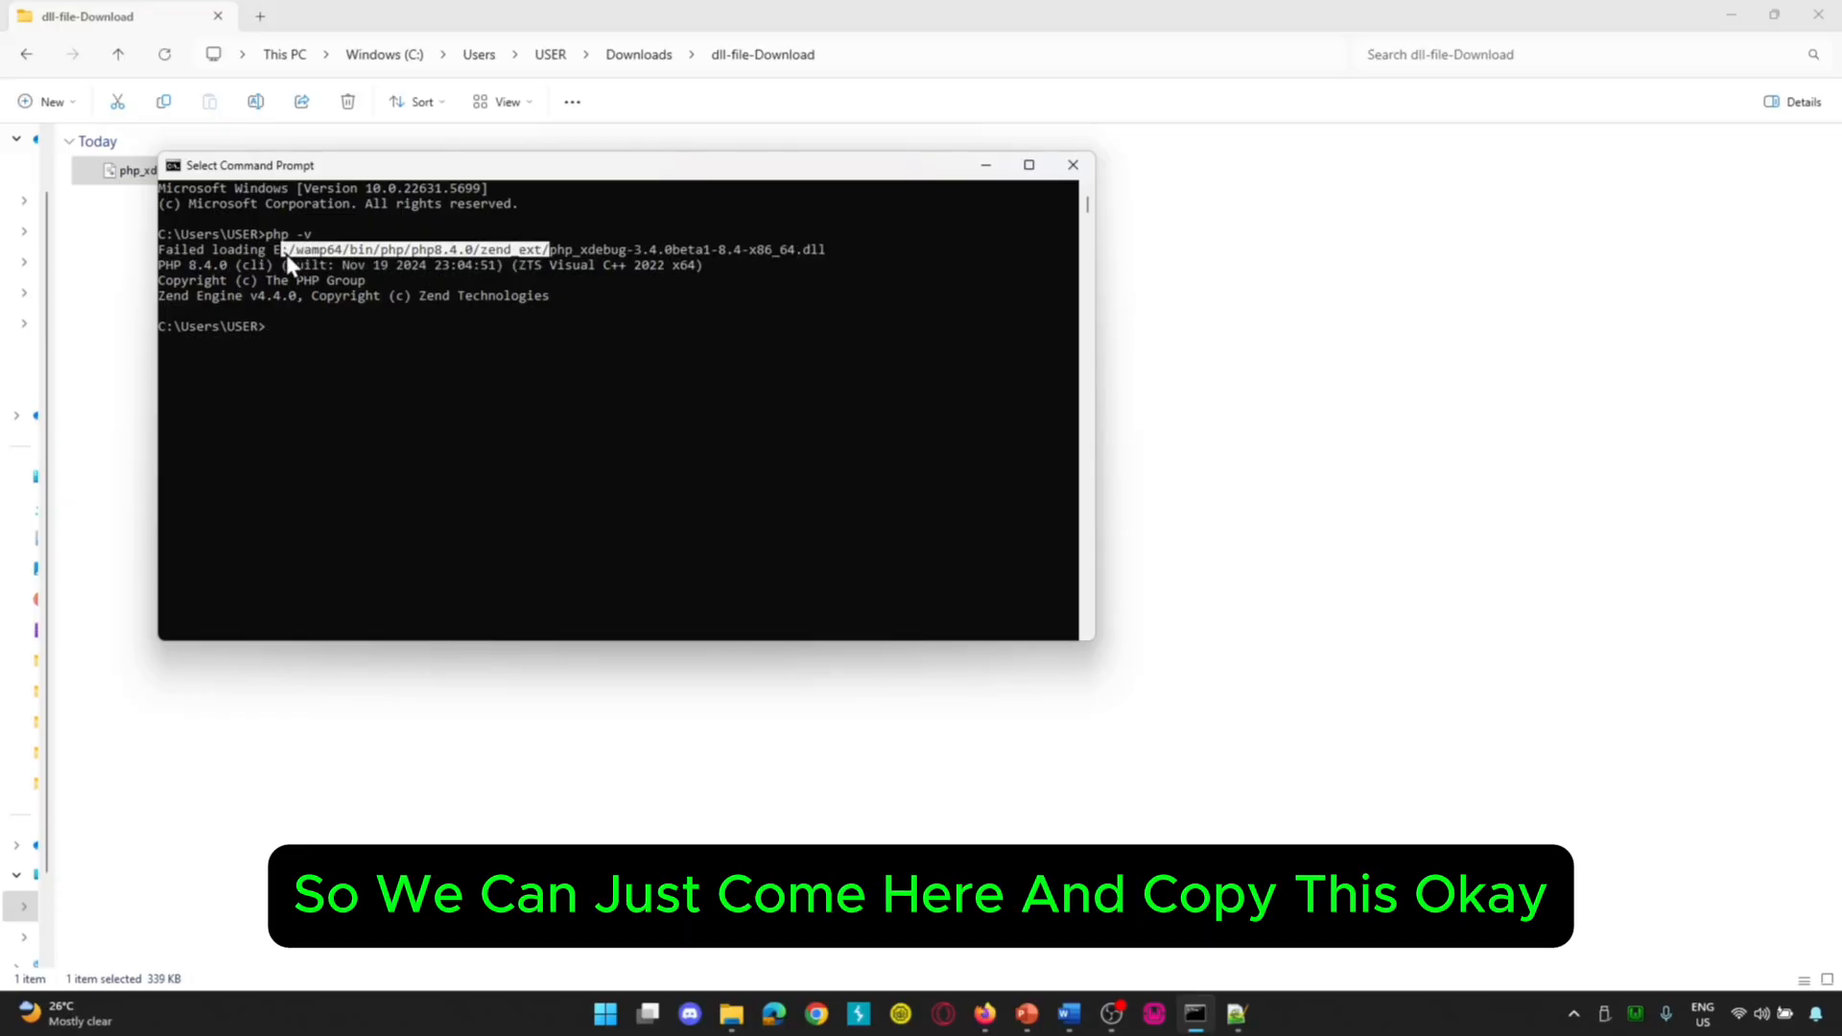
pyautogui.hotkey('ctrl', 'c')
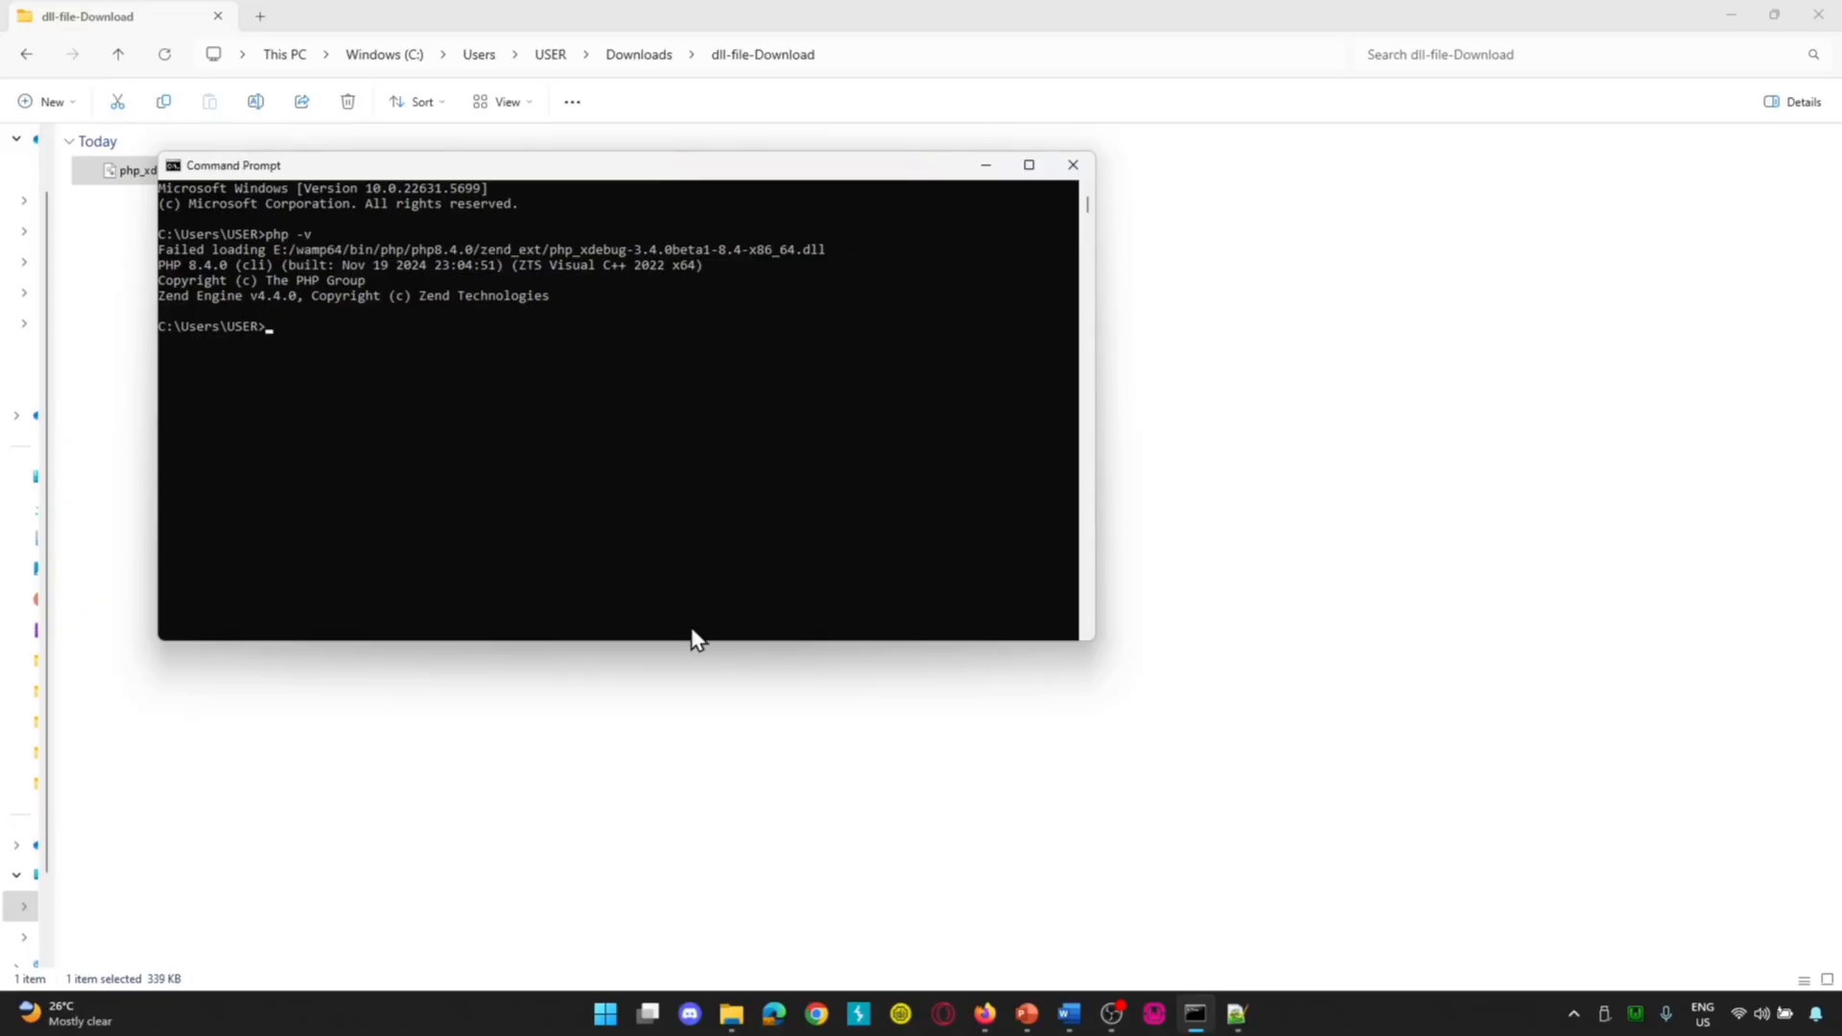
# - Open the folder C:/wamp64/bin/php/php8.4.0/zend_ext/ through the Run dialog, pasting the copied path after the drive letter C
pyautogui.press('super+r')
pyautogui.click(261, 887)
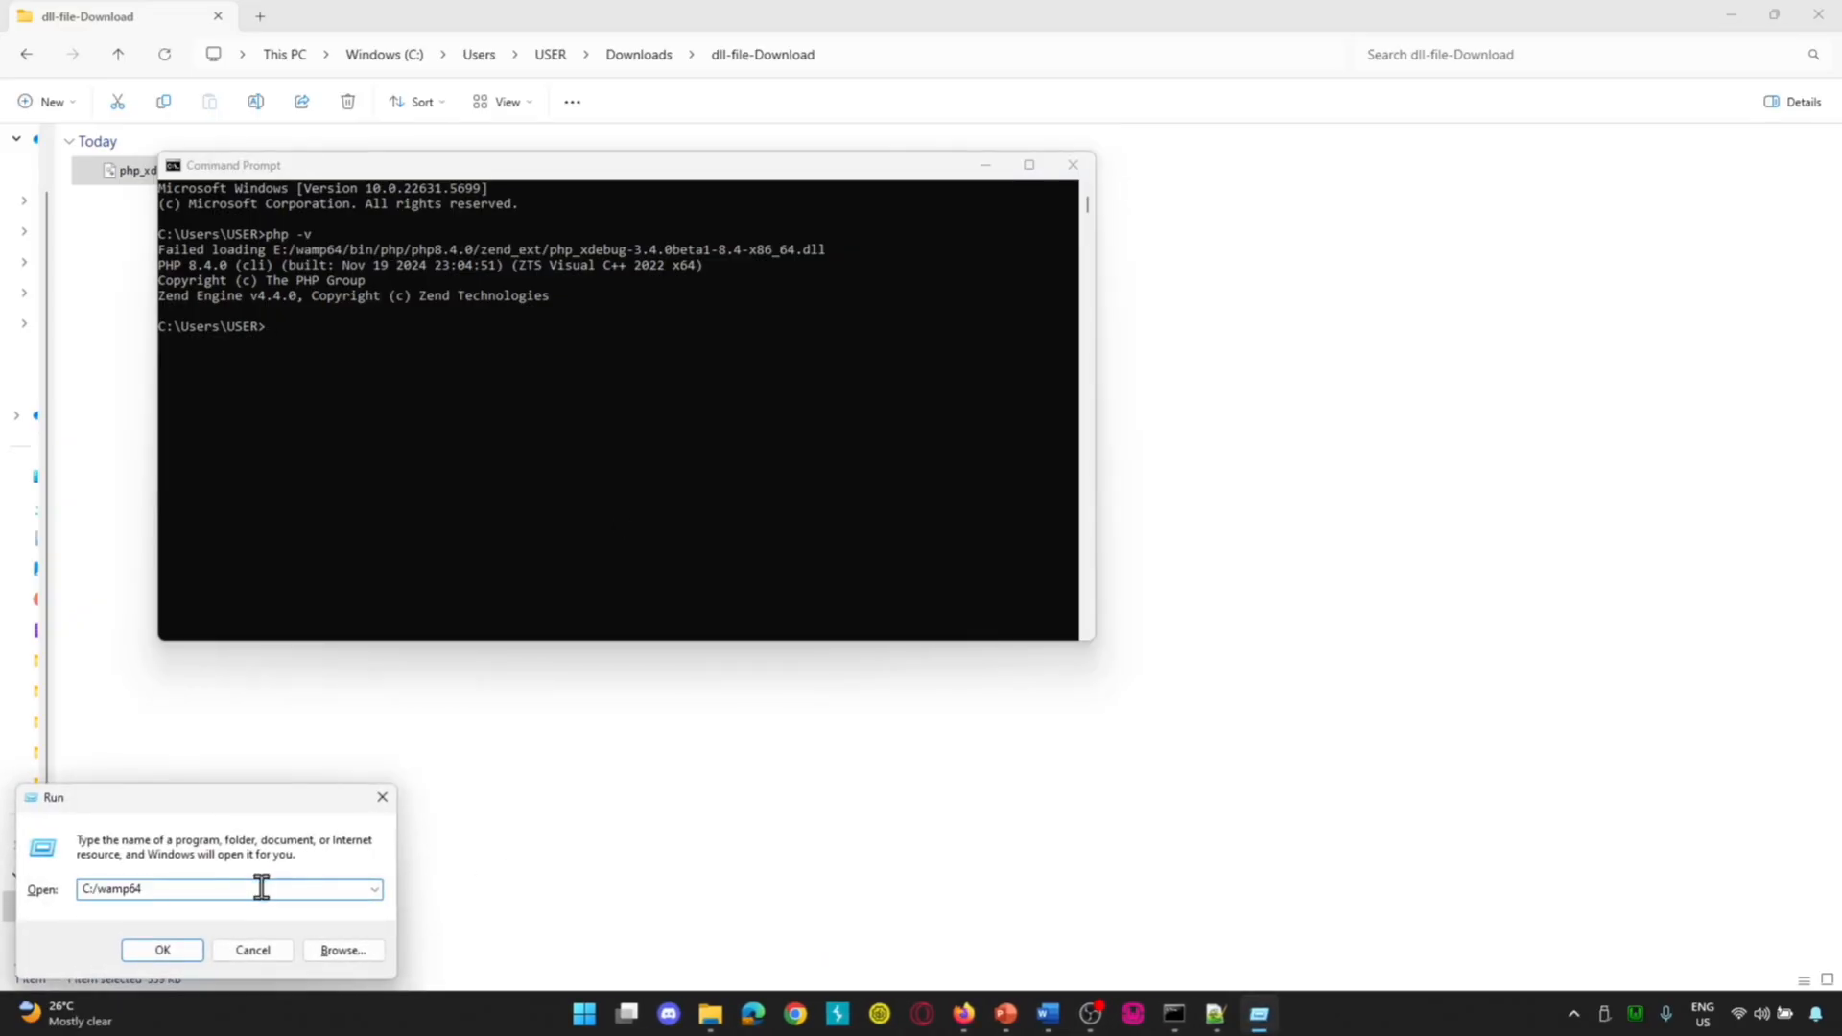
pyautogui.press('BackSpace')
pyautogui.press('BackSpace')
pyautogui.press('BackSpace')
pyautogui.press('BackSpace')
pyautogui.press('BackSpace')
pyautogui.press('BackSpace')
pyautogui.hotkey('ctrl', 'v')
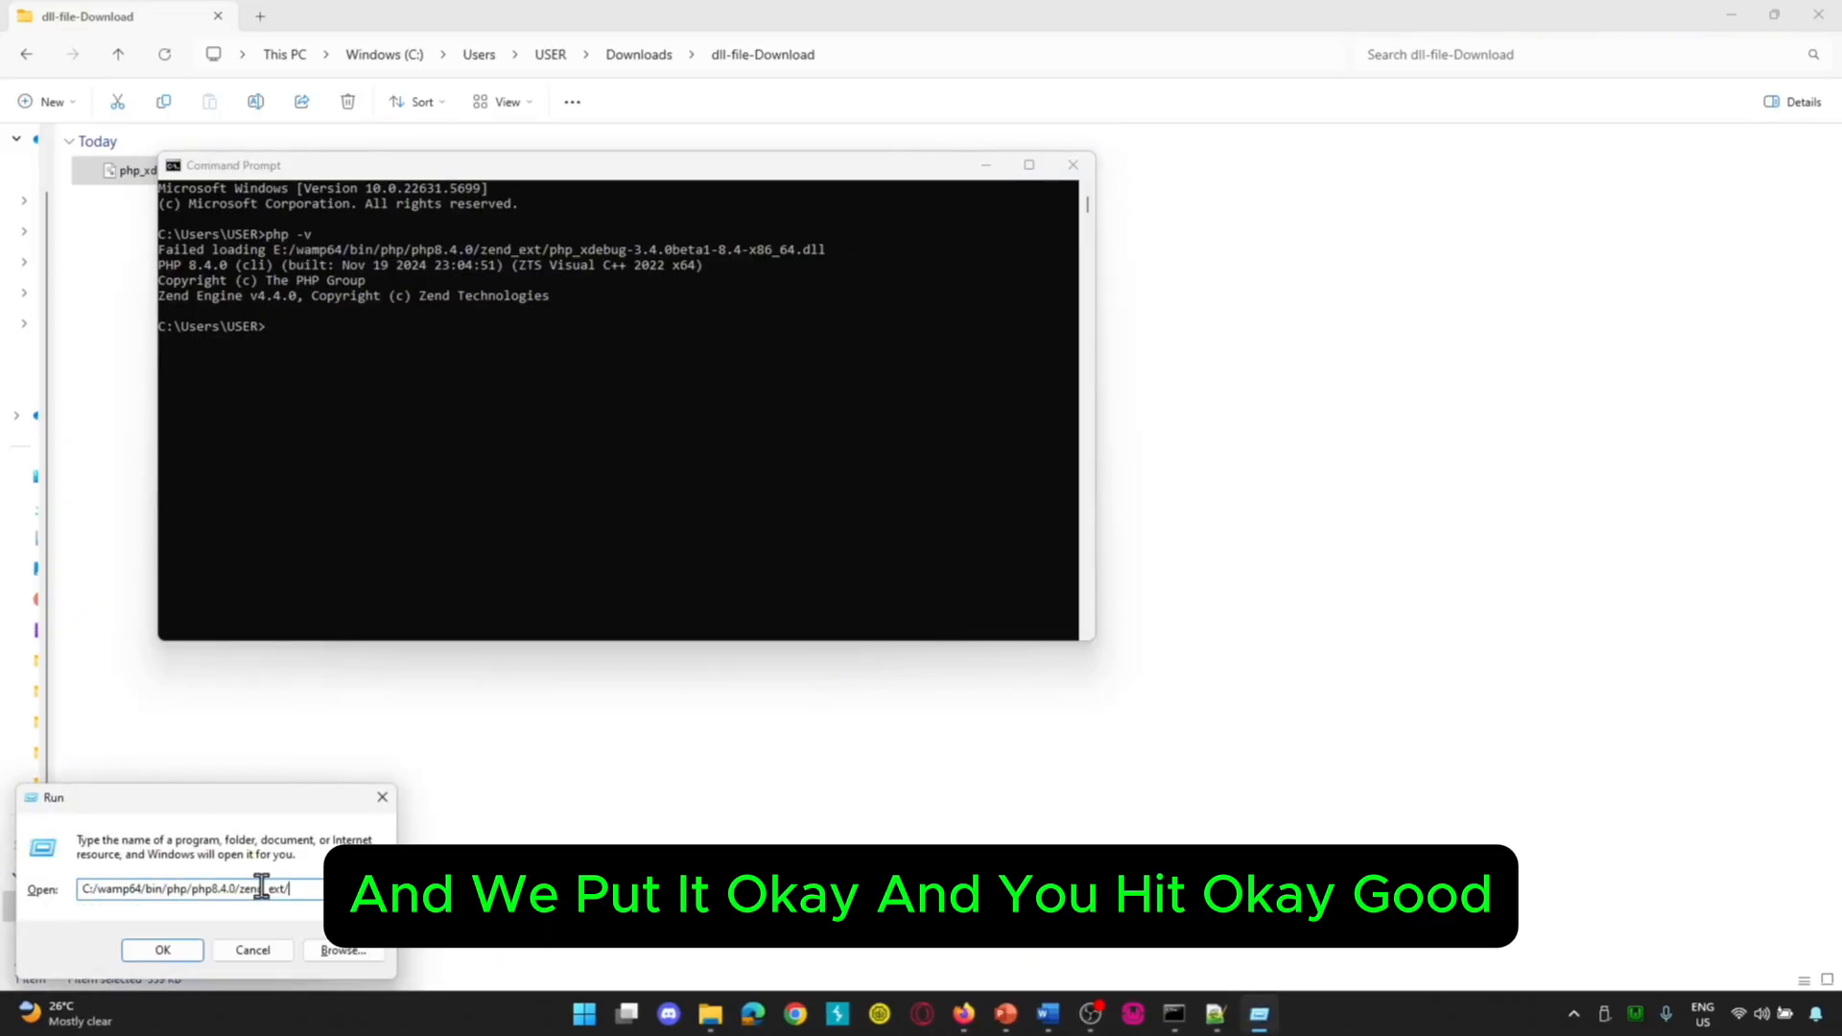
pyautogui.click(174, 955)
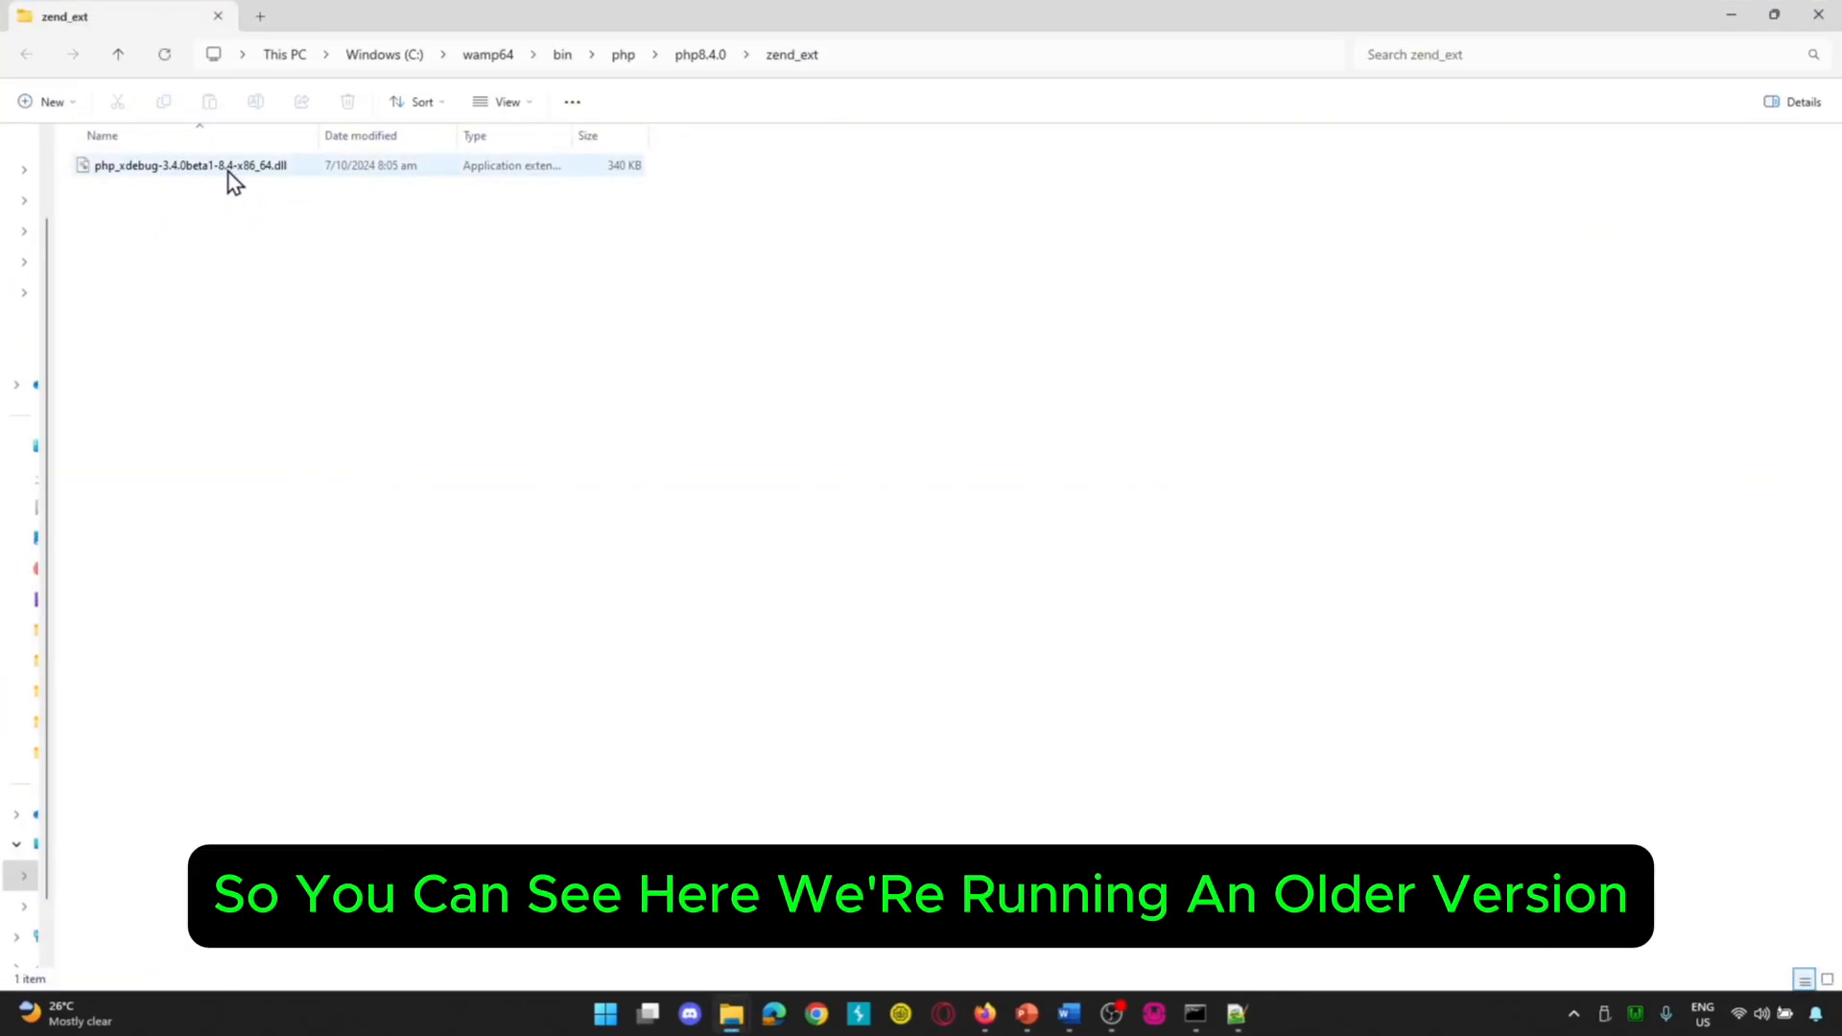
# - Minimize Command Prompt and move the zend_ext window aside so the downloaded DLL in dll-file-Download is accessible
pyautogui.moveTo(207, 175)
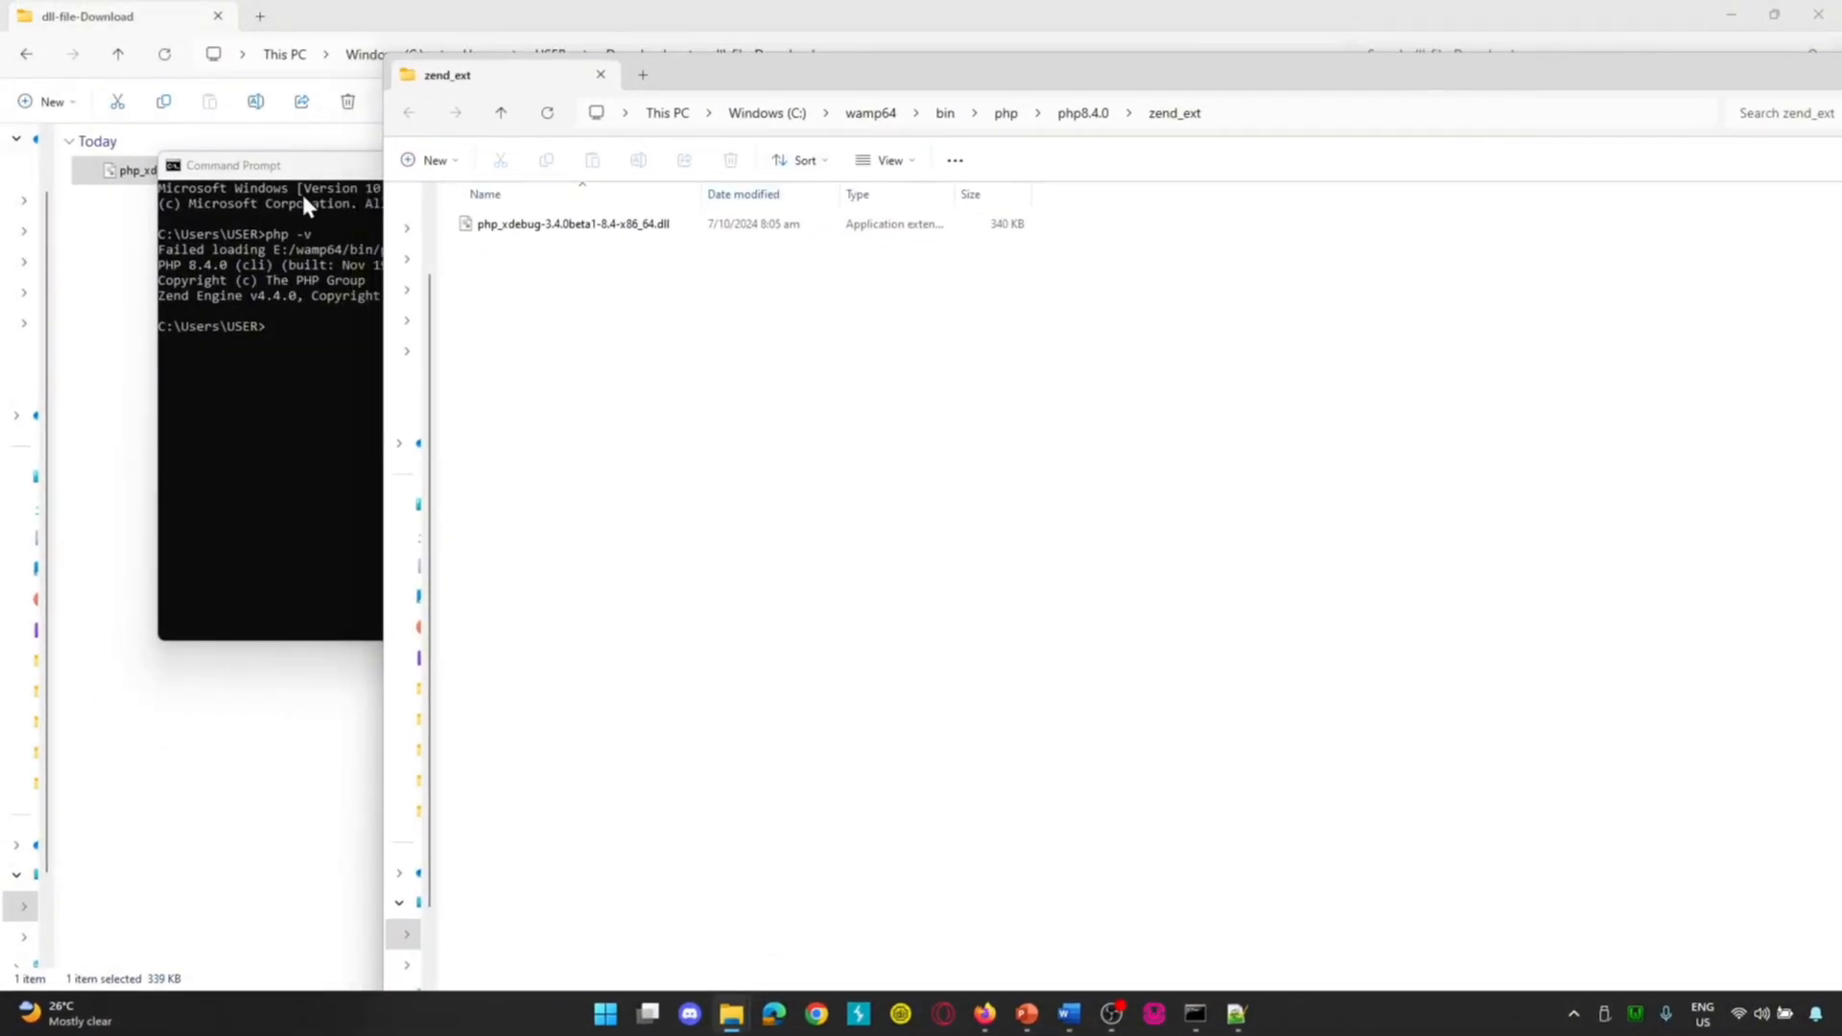
pyautogui.click(341, 173)
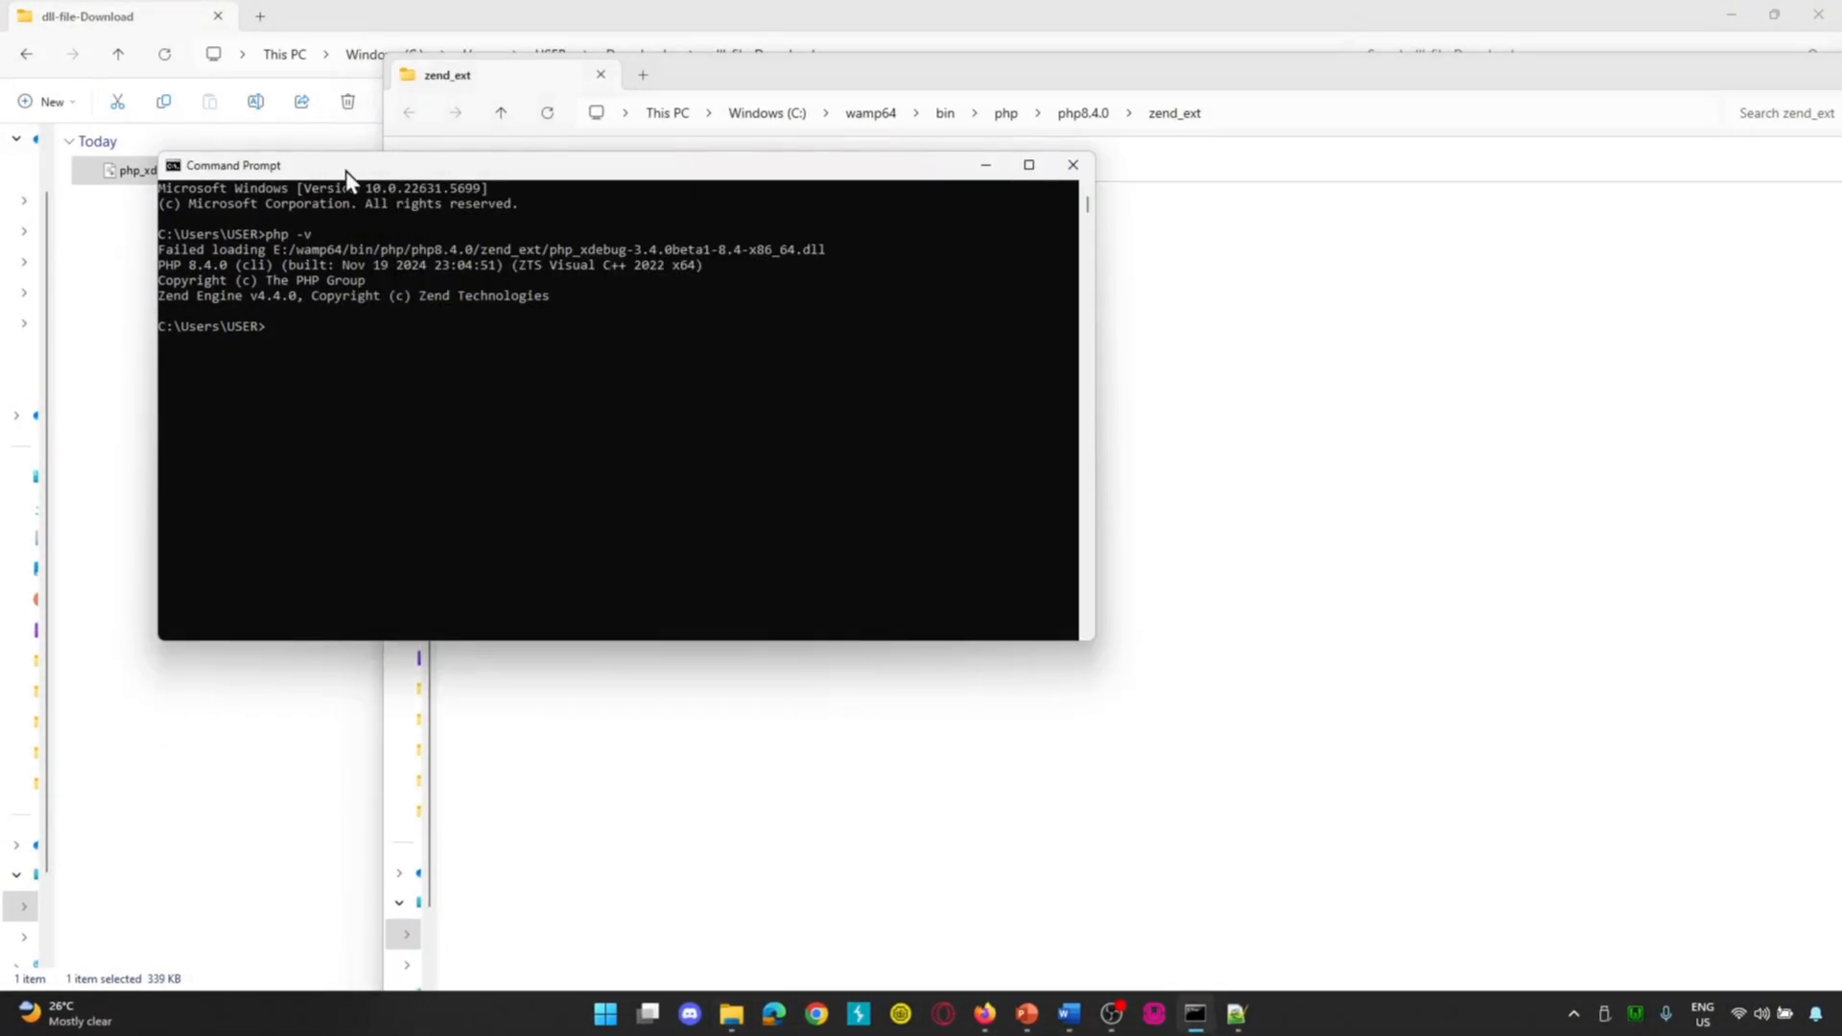
pyautogui.click(995, 167)
pyautogui.moveTo(962, 78); pyautogui.dragTo(1095, 58)
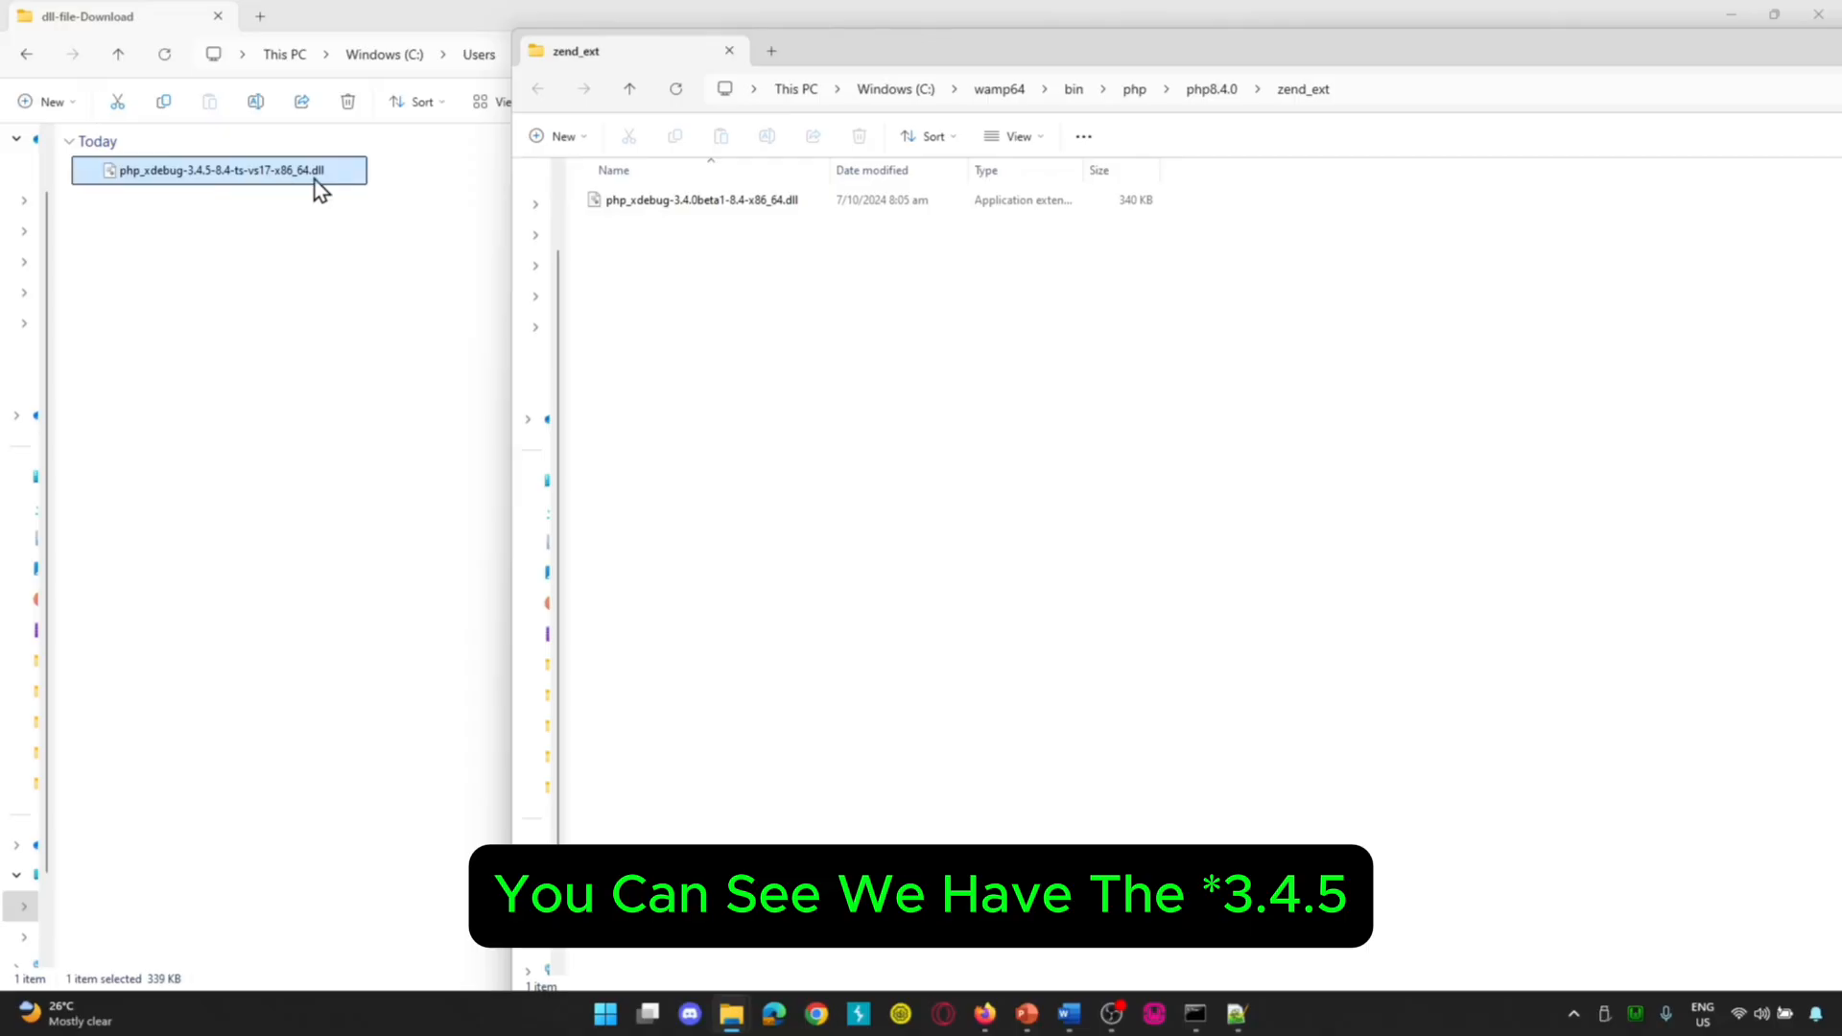
# - Copy php_xdebug-3.4.5-8.4-ts-vs17-x86_64.dll from the dll-file-Download folder into the zend_ext folder
pyautogui.click(255, 178)
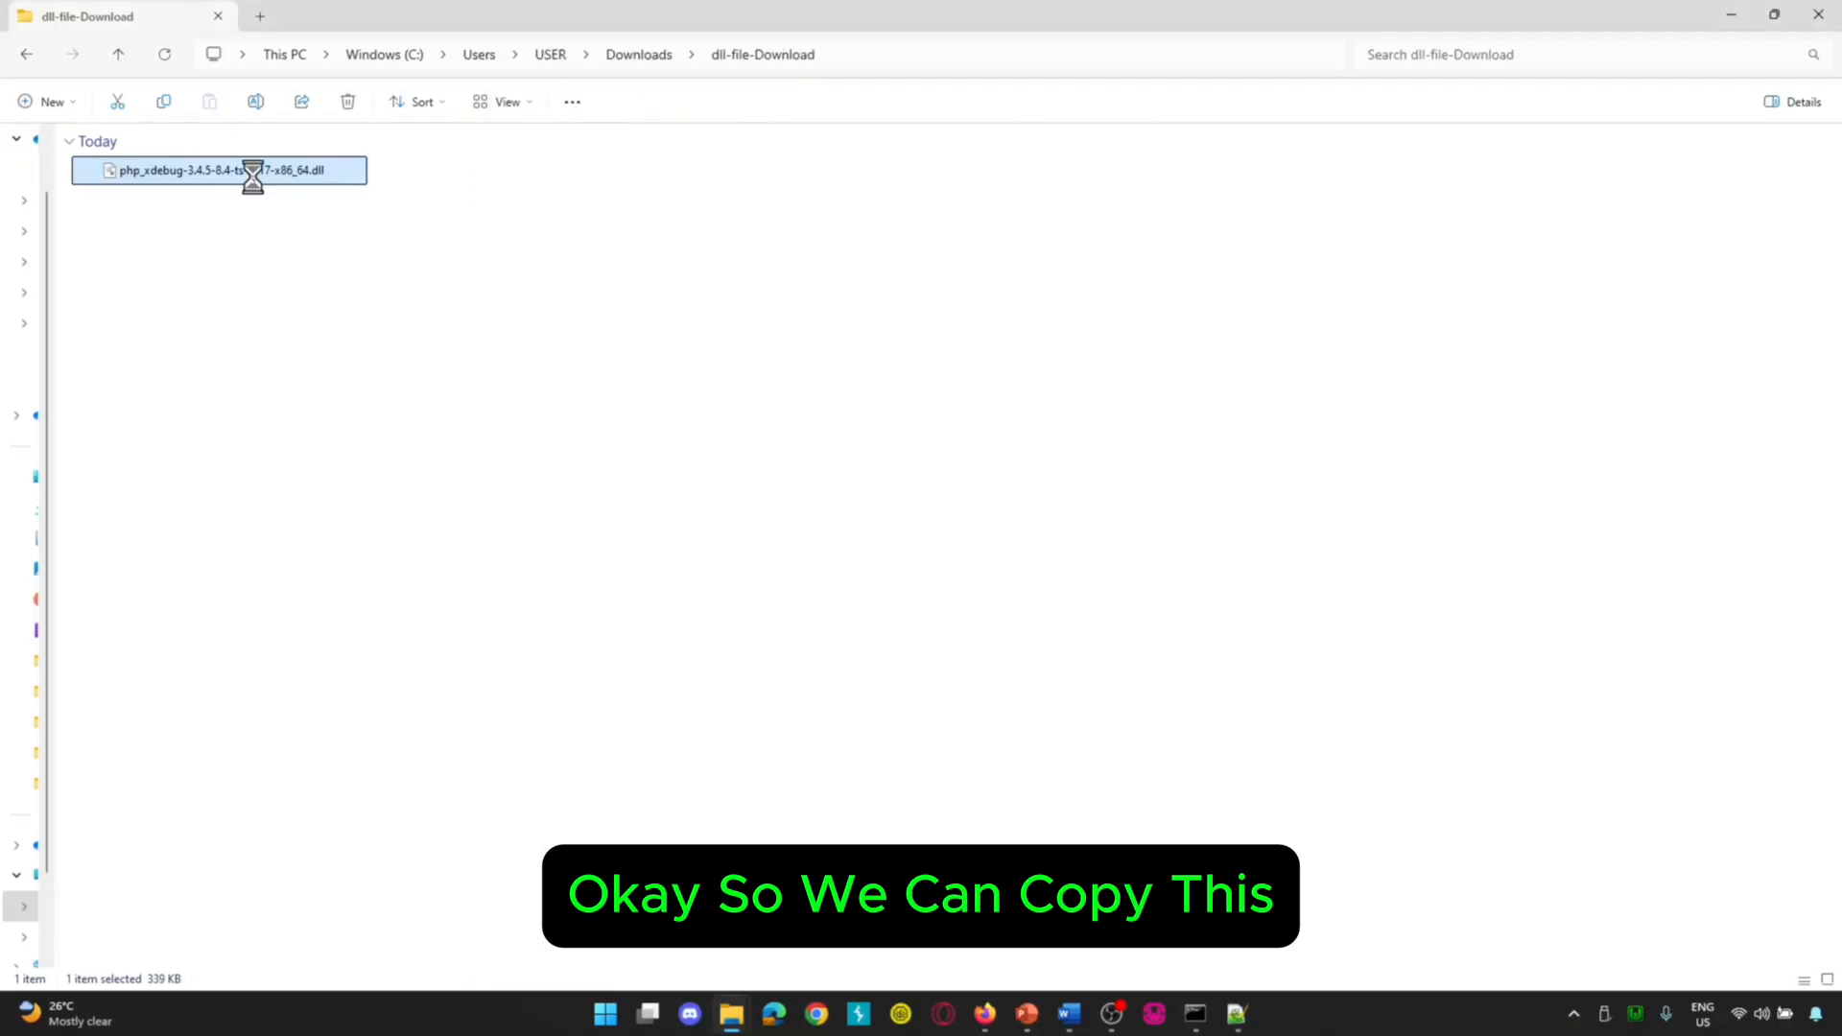
pyautogui.rightClick(267, 182)
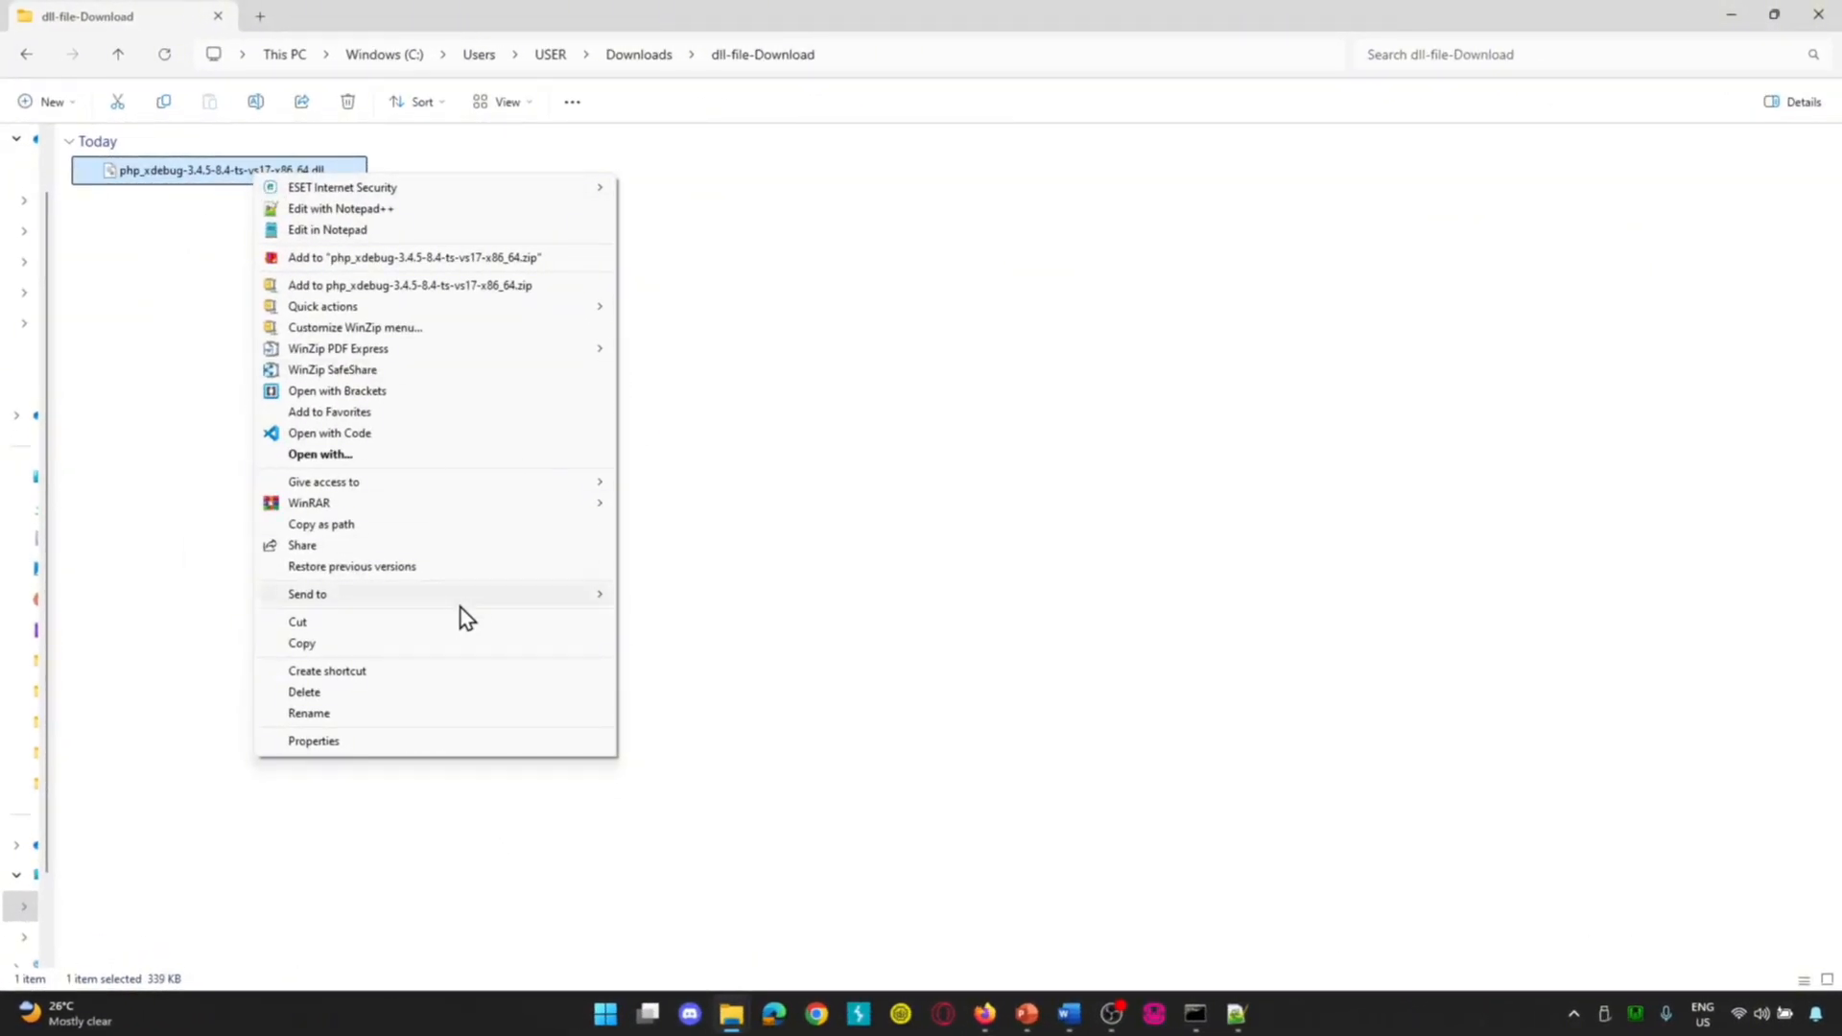
pyautogui.click(361, 641)
pyautogui.click(1732, 15)
pyautogui.hotkey('ctrl', 'v')
pyautogui.rightClick(845, 257)
pyautogui.moveTo(901, 272)
pyautogui.click(1189, 367)
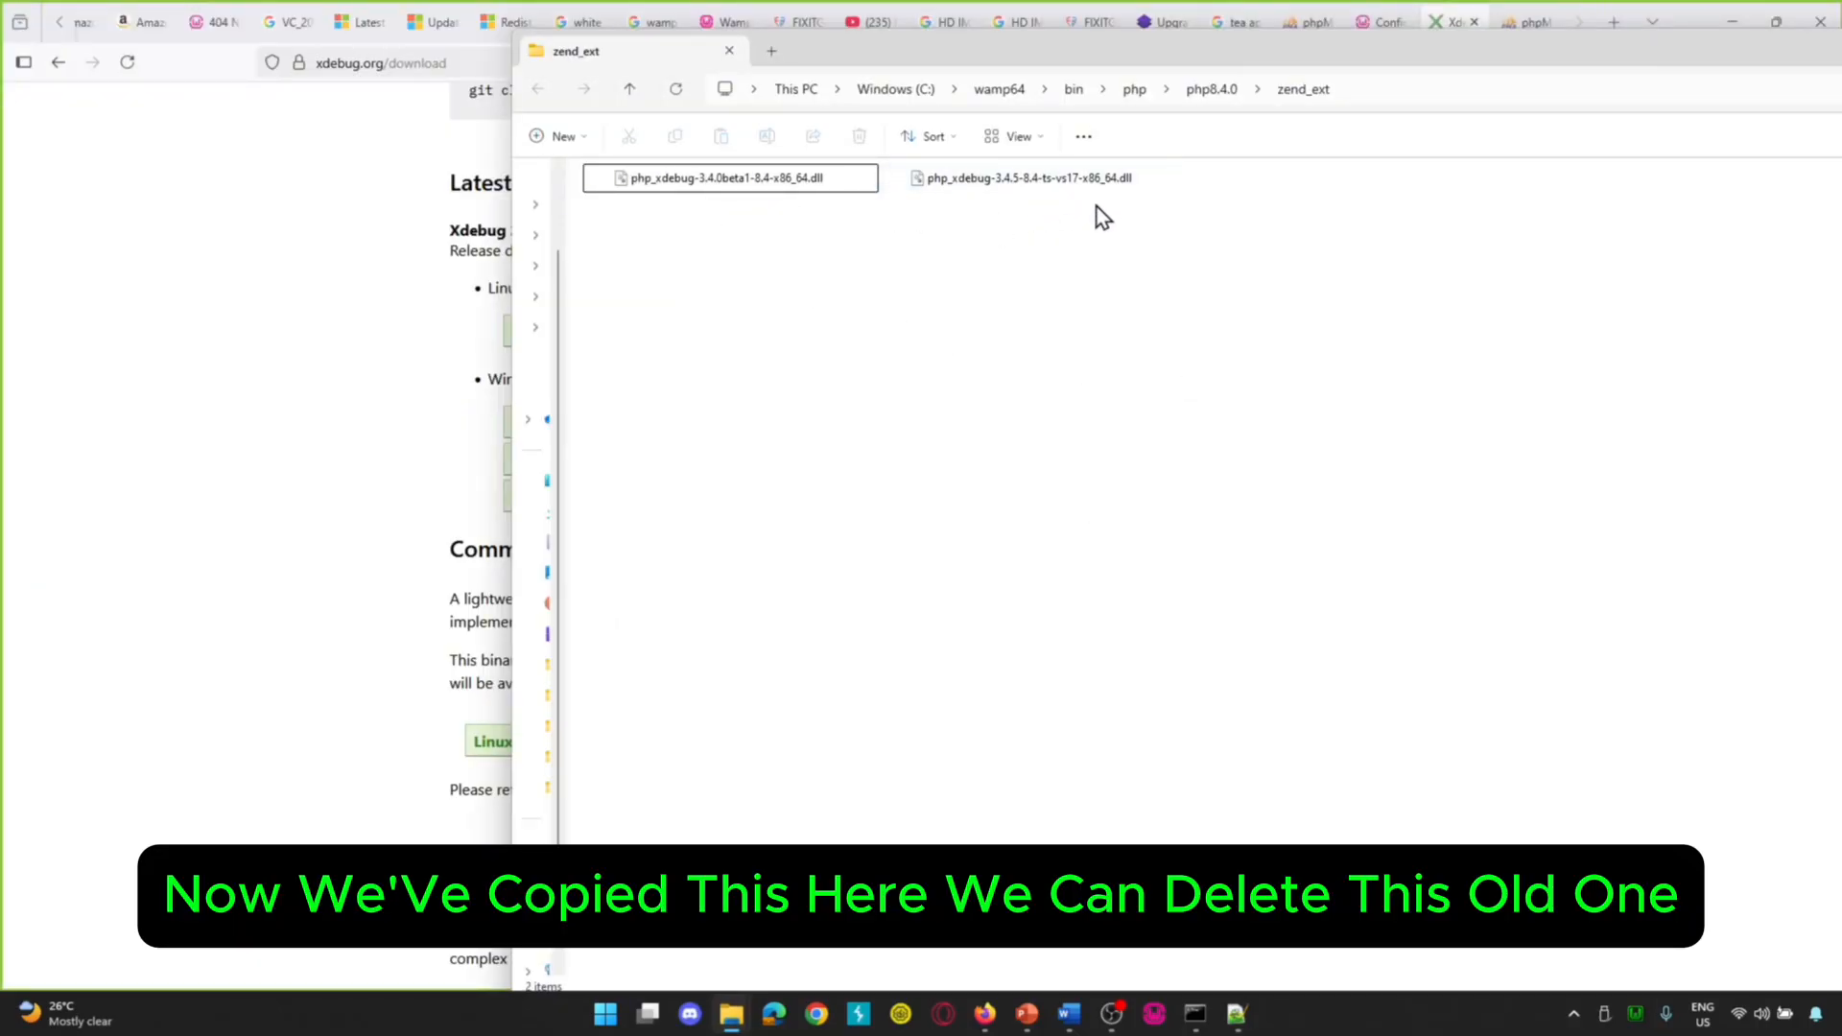
# - Delete php_xdebug-3.4.0beta1-8.4-x86_64.dll from the zend_ext folder and close the folder window
pyautogui.click(732, 183)
pyautogui.rightClick(734, 186)
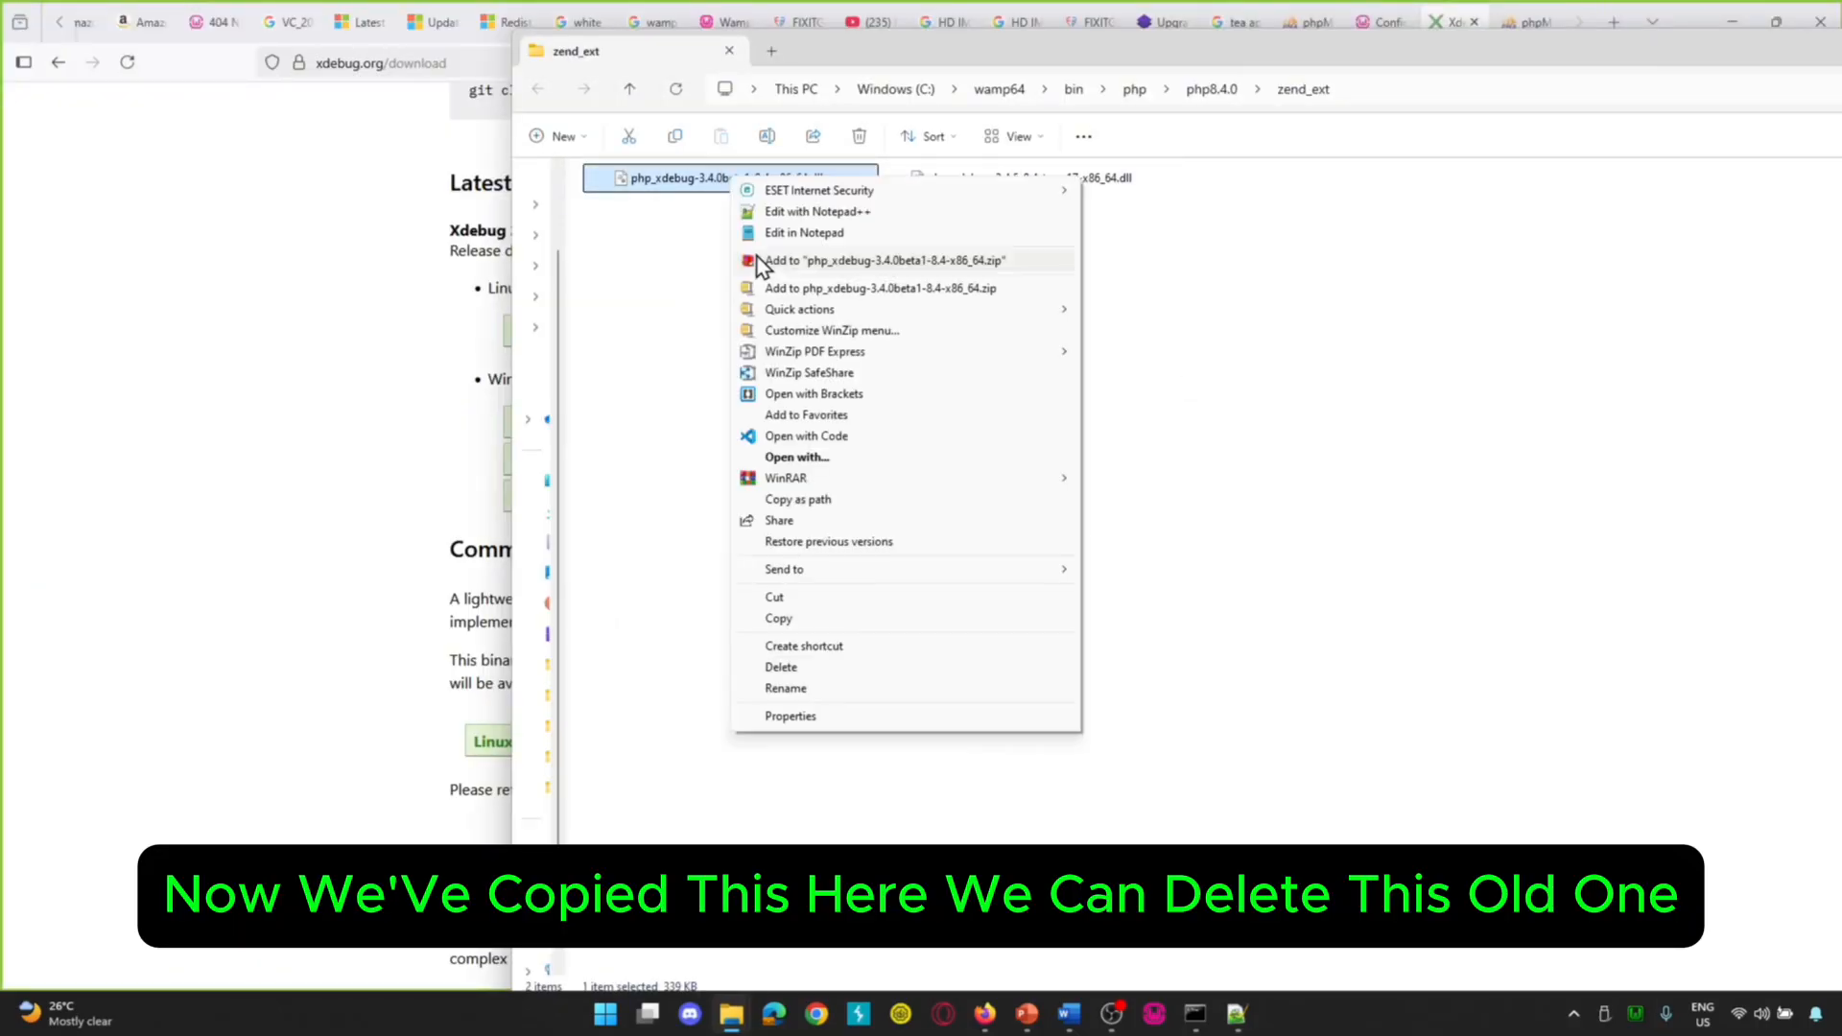
pyautogui.click(802, 668)
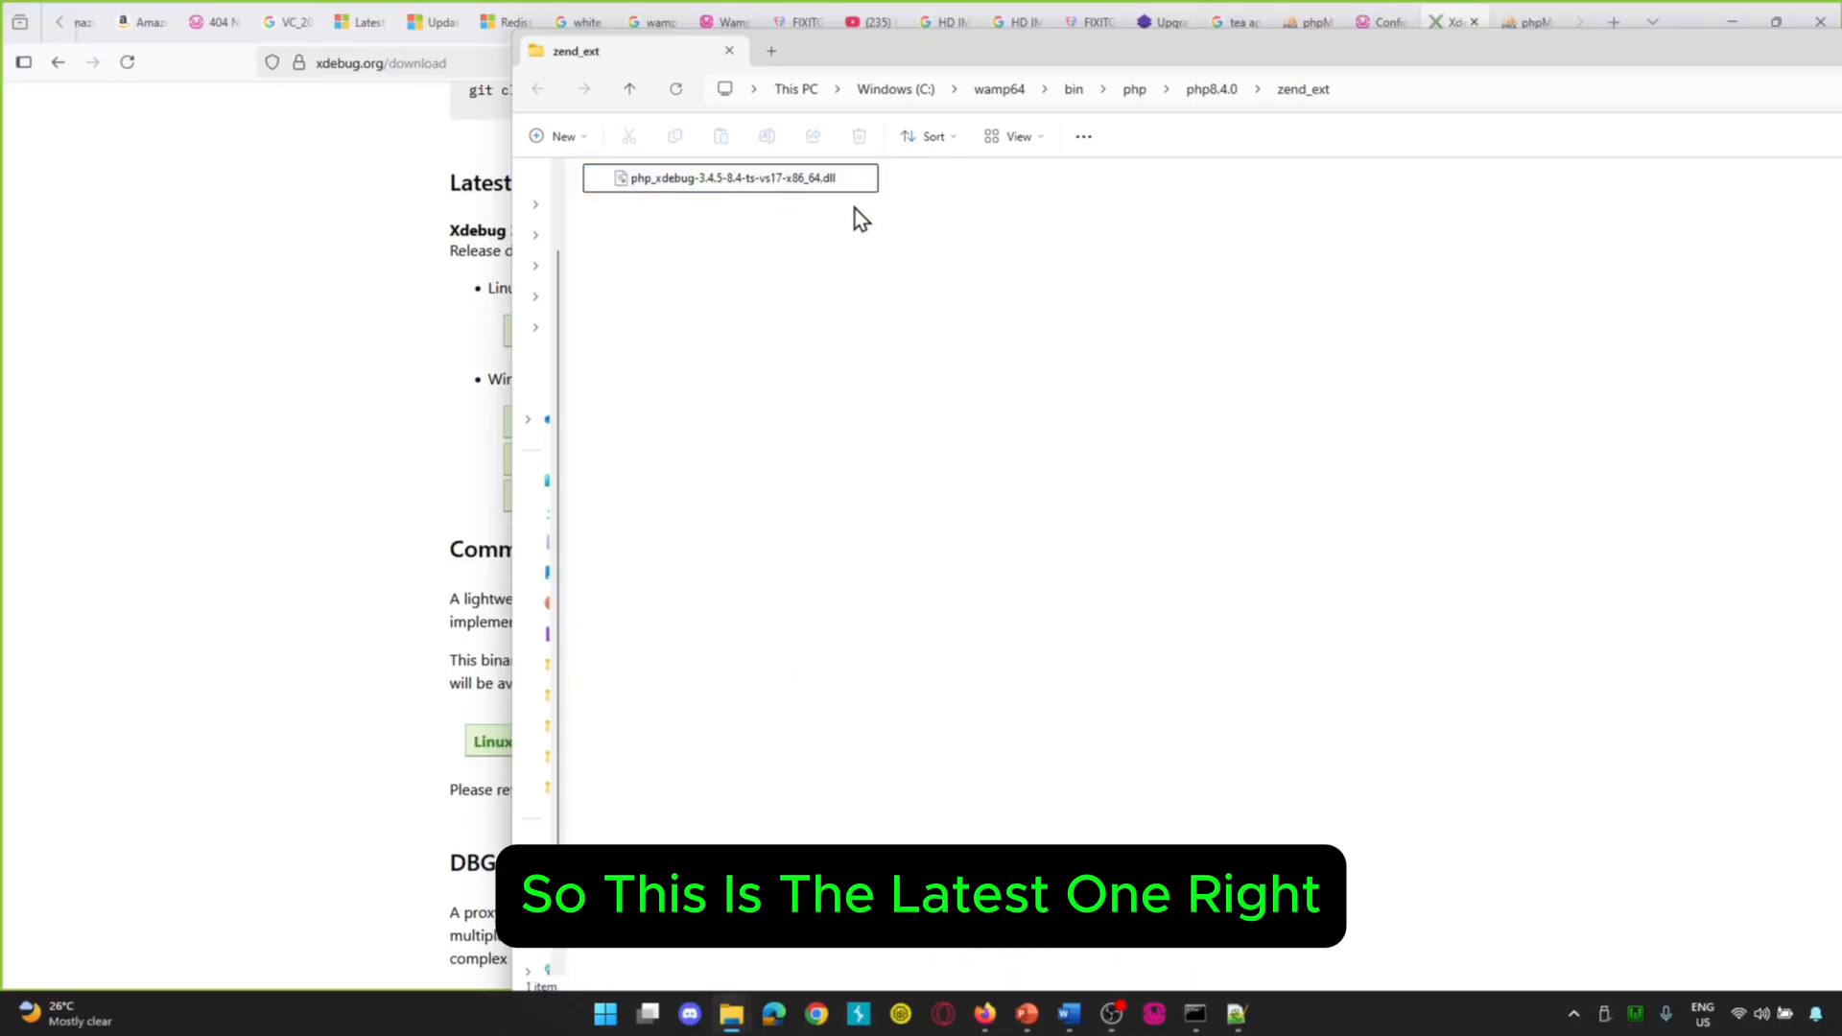
pyautogui.moveTo(1343, 50); pyautogui.dragTo(880, 58)
pyautogui.click(1794, 57)
pyautogui.click(1819, 19)
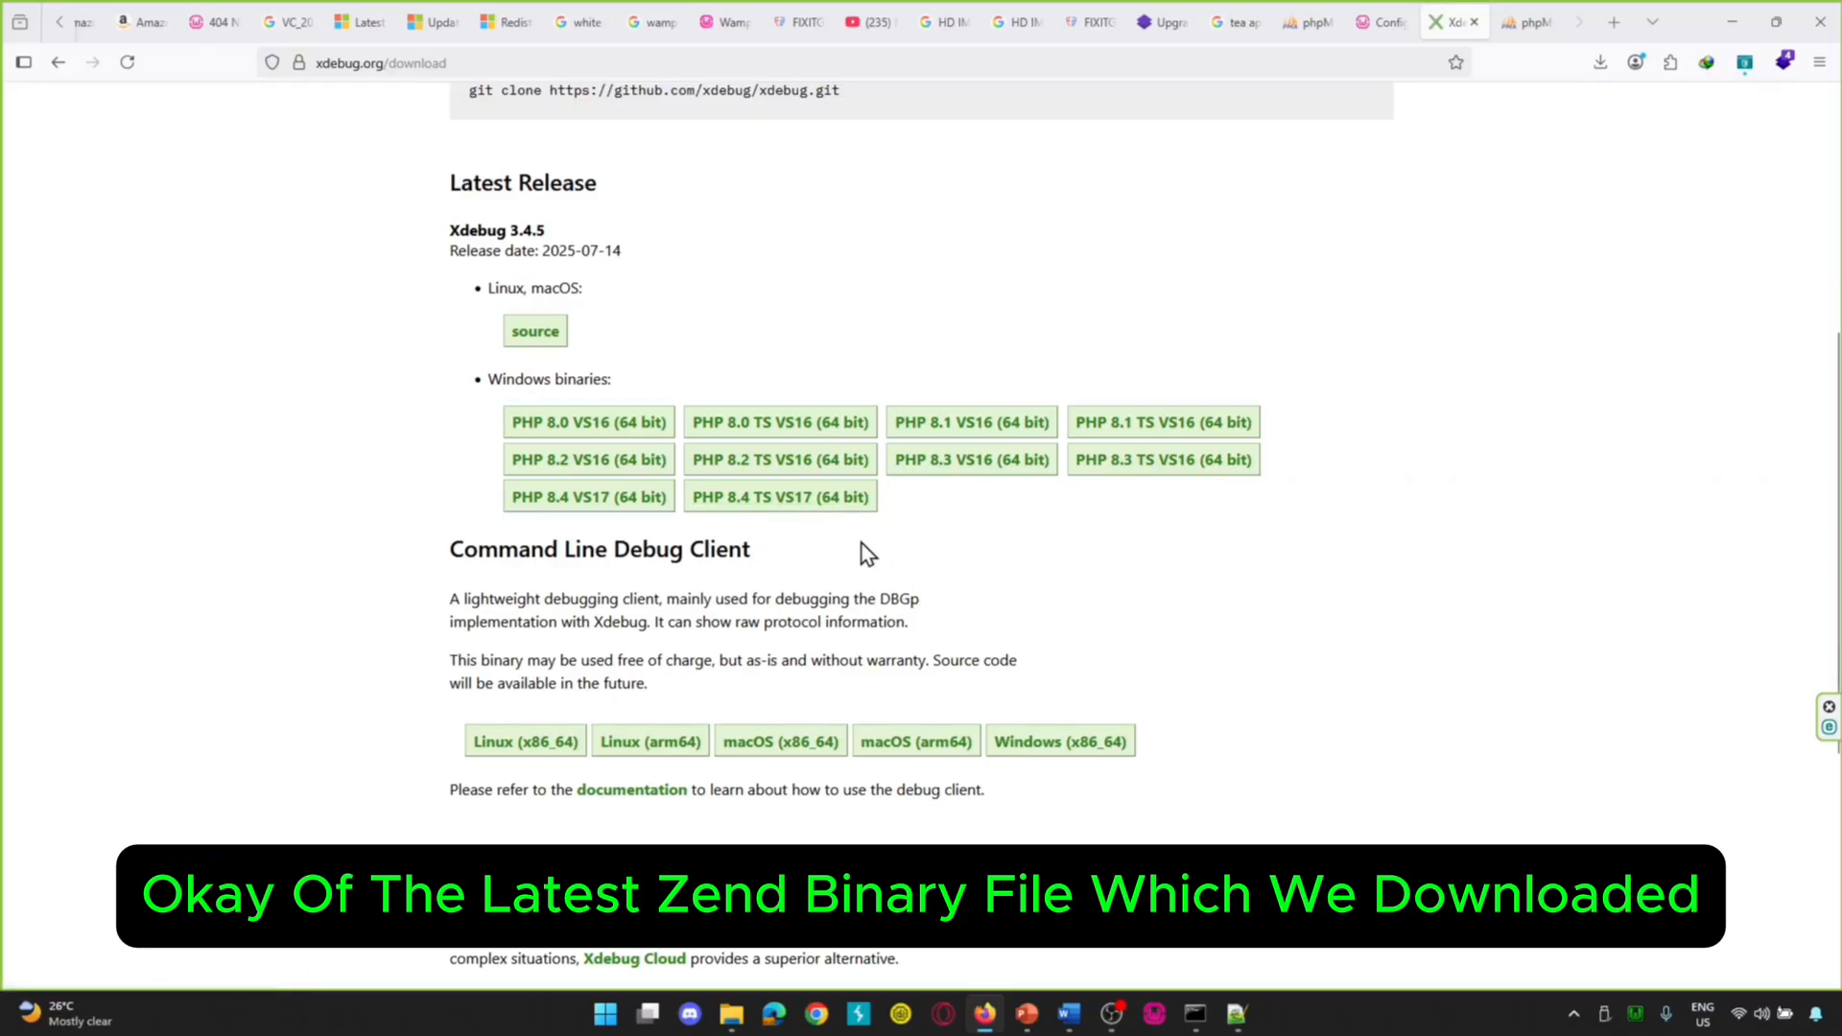
# - Build the full path of php_xdebug-3.4.5-8.4-ts-vs17-x86_64.dll in the Run dialog from the zend_ext folder path, copy it and close the dialog
pyautogui.moveTo(742, 1019)
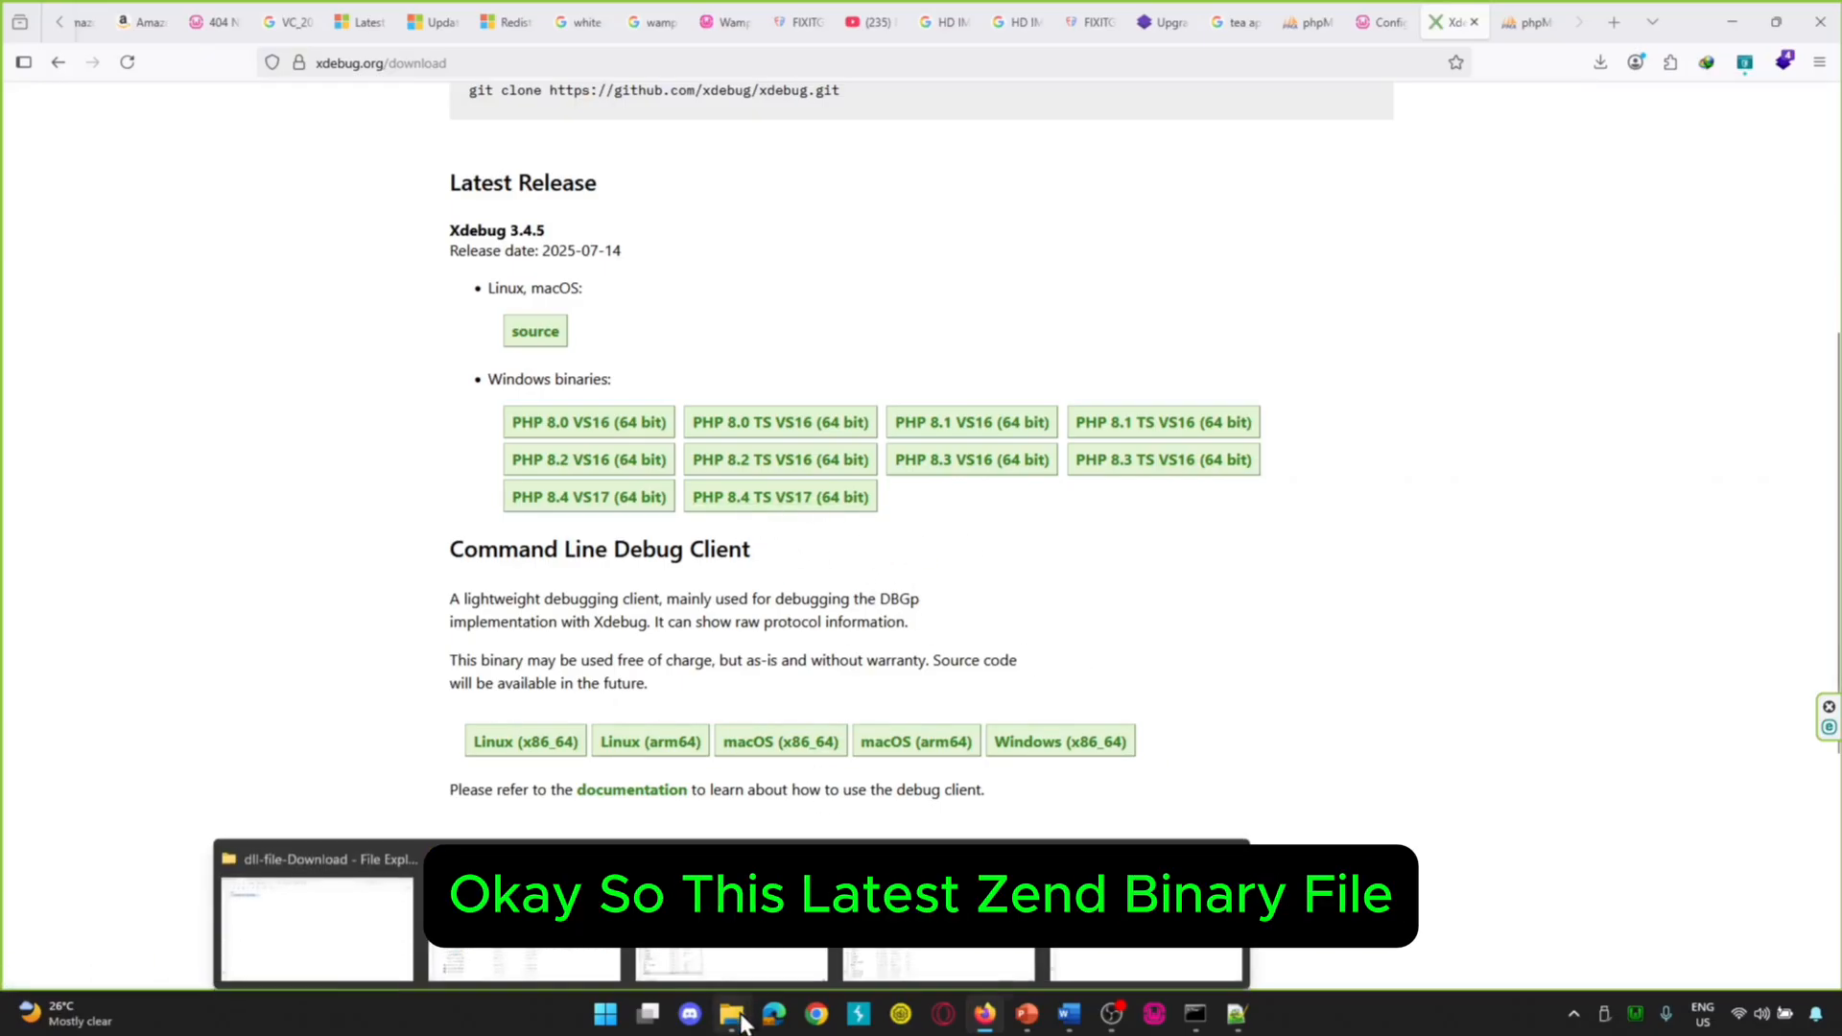
pyautogui.click(1143, 926)
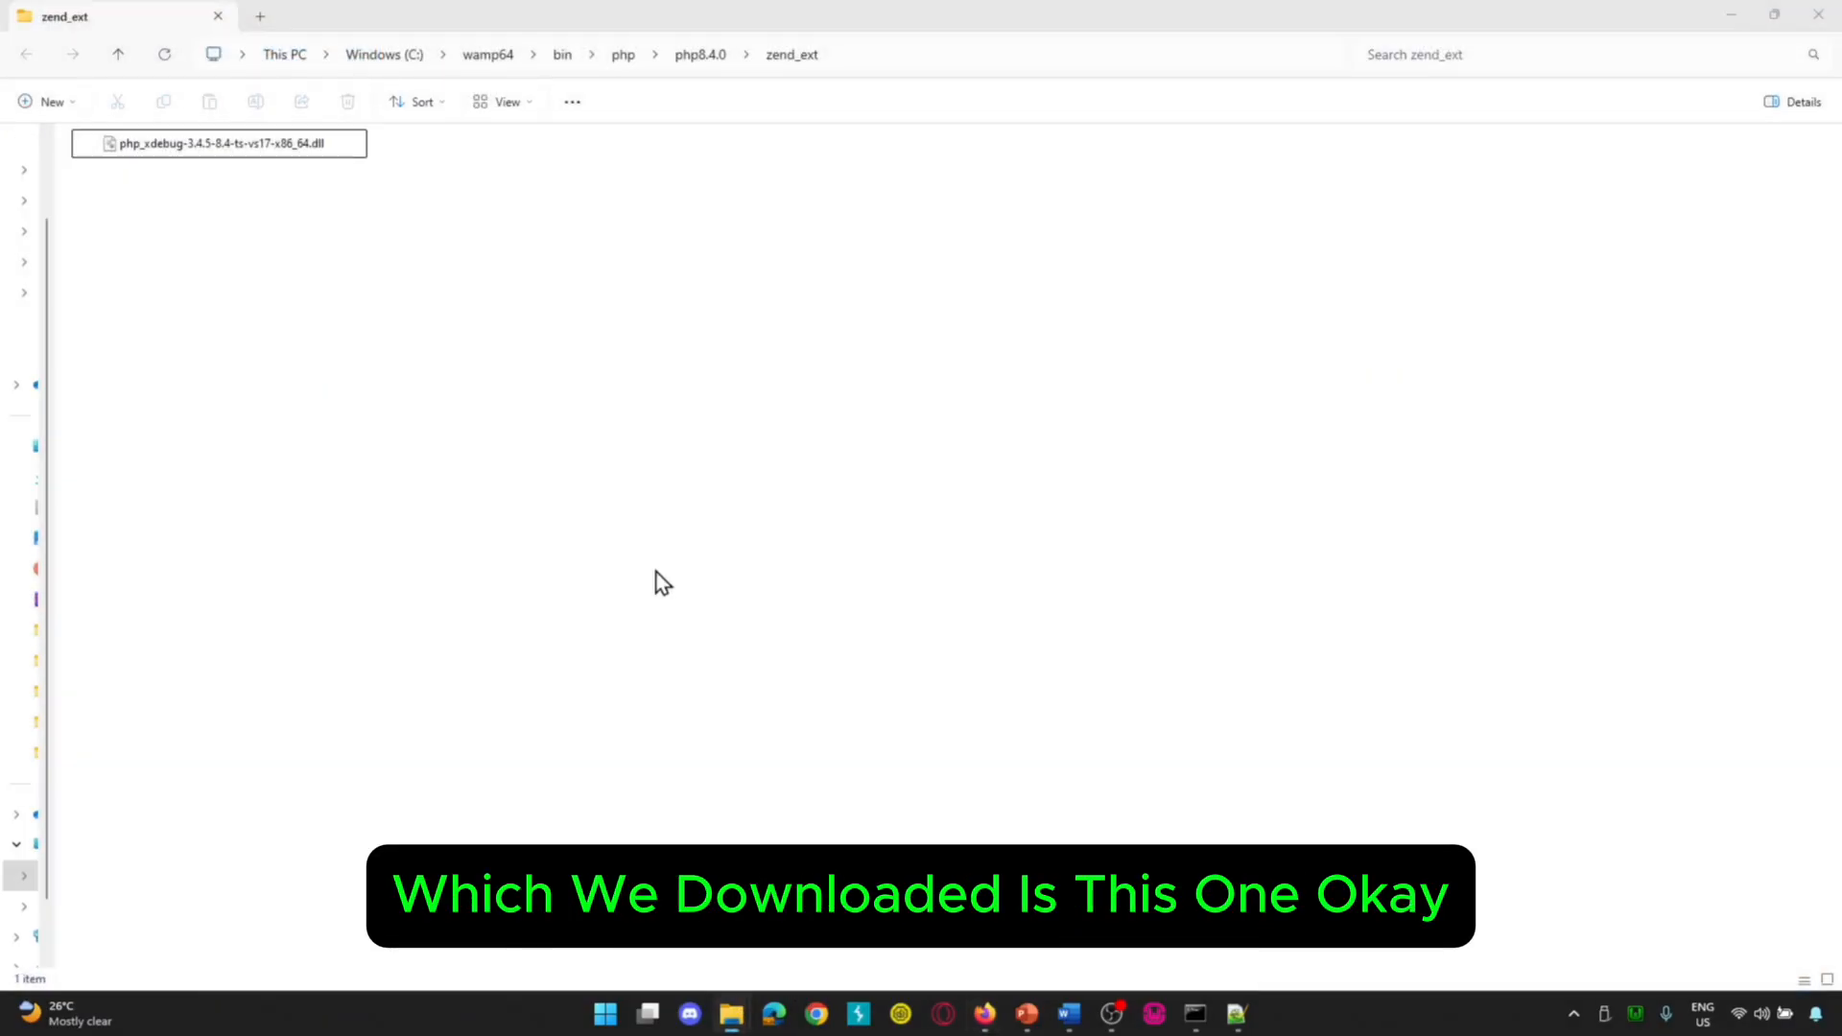
pyautogui.click(859, 54)
pyautogui.hotkey('ctrl', 'c')
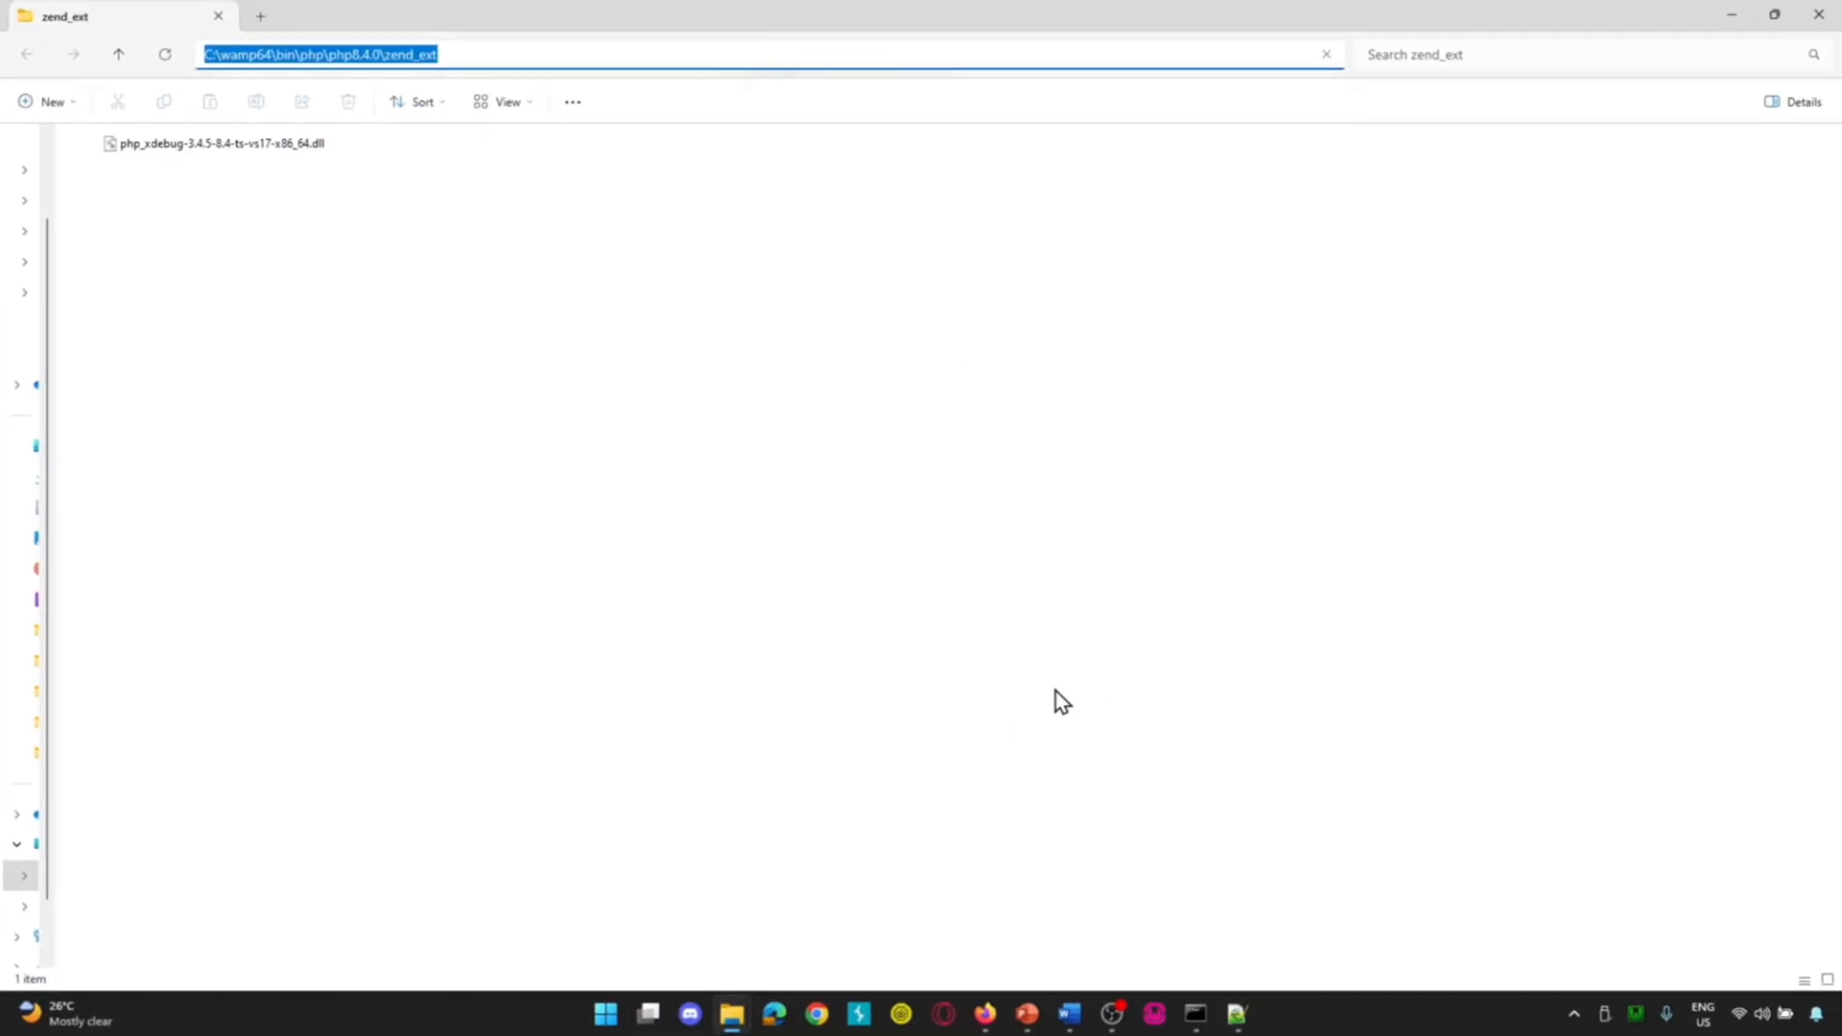
pyautogui.press('super+r')
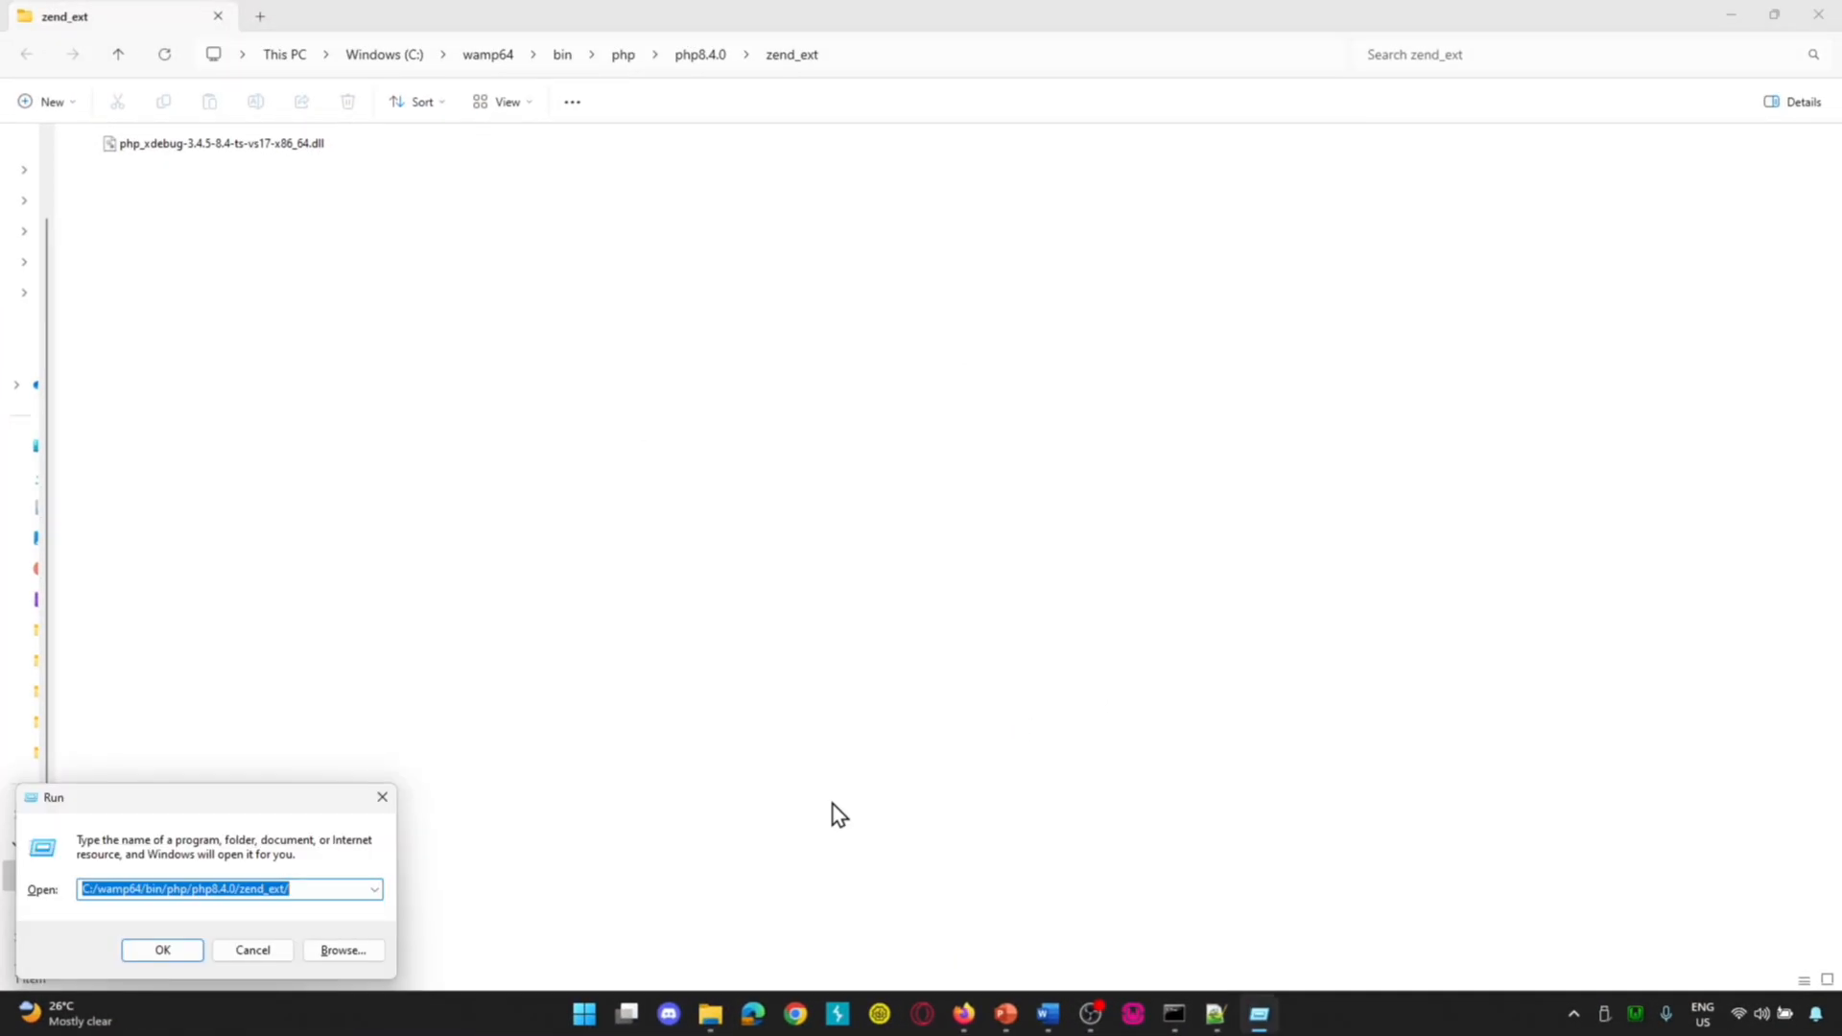
pyautogui.hotkey('ctrl', 'v')
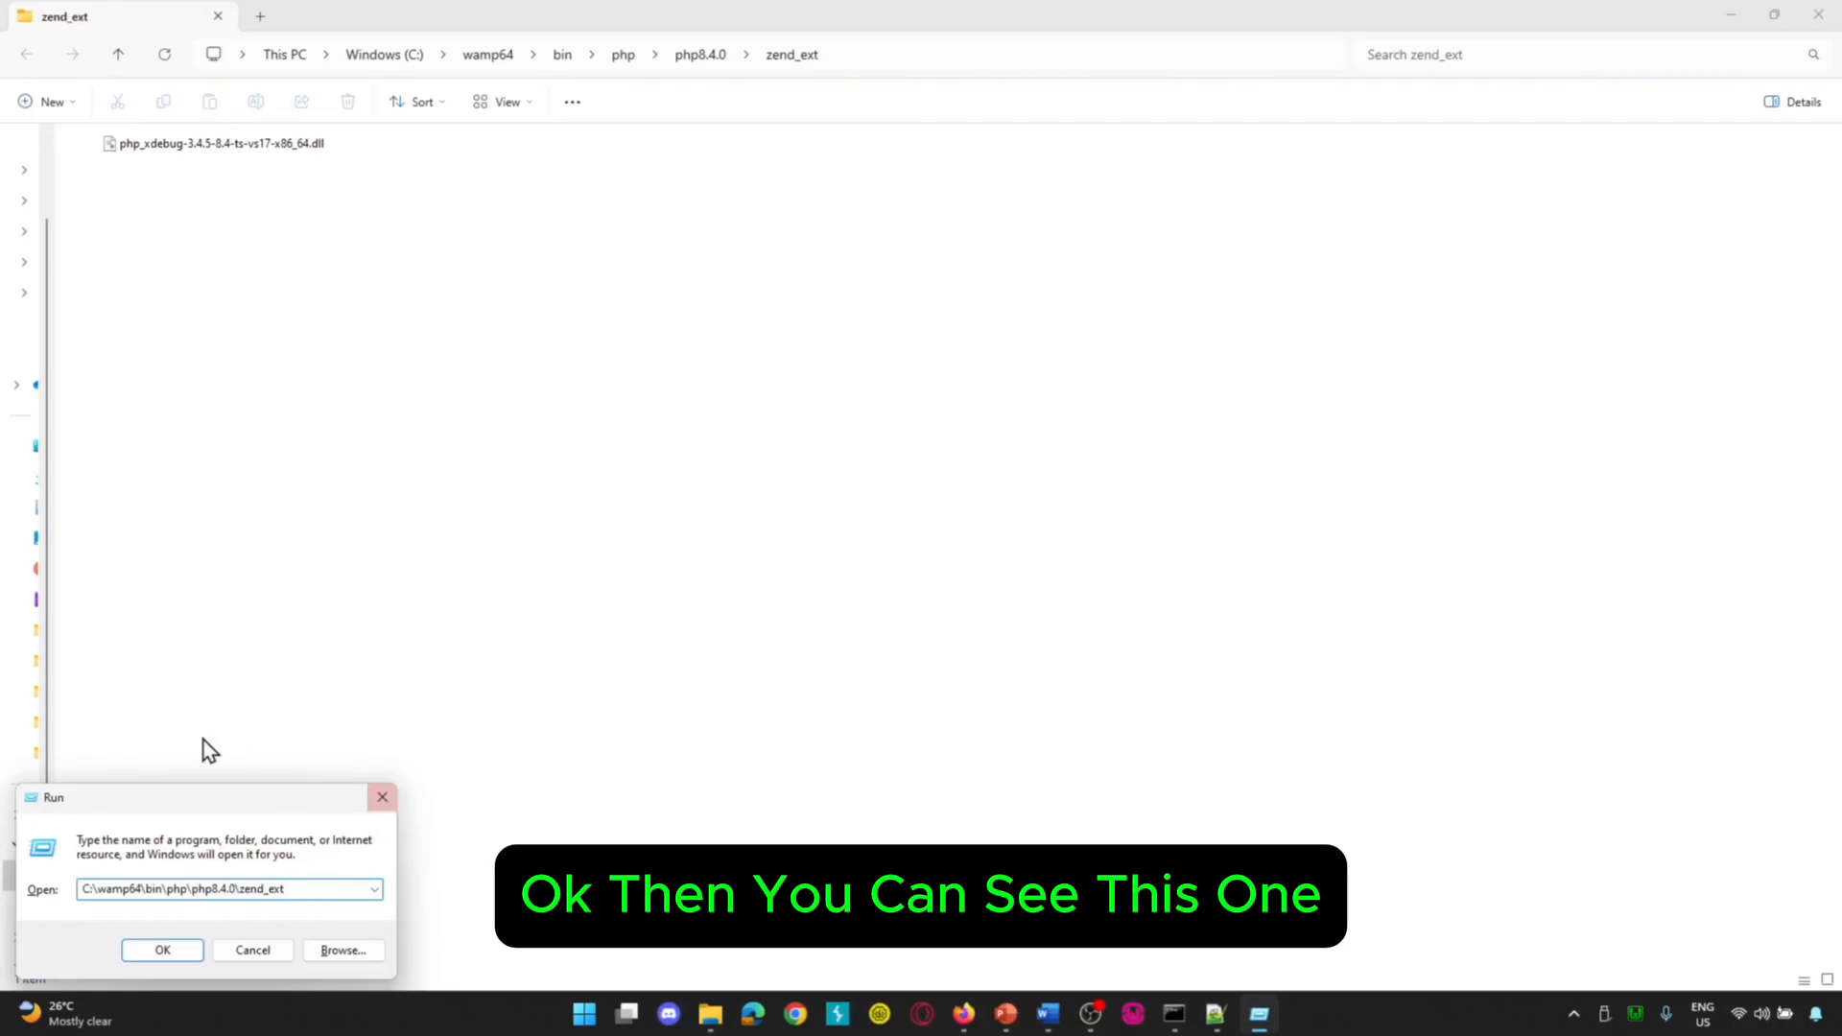
pyautogui.write('\\')
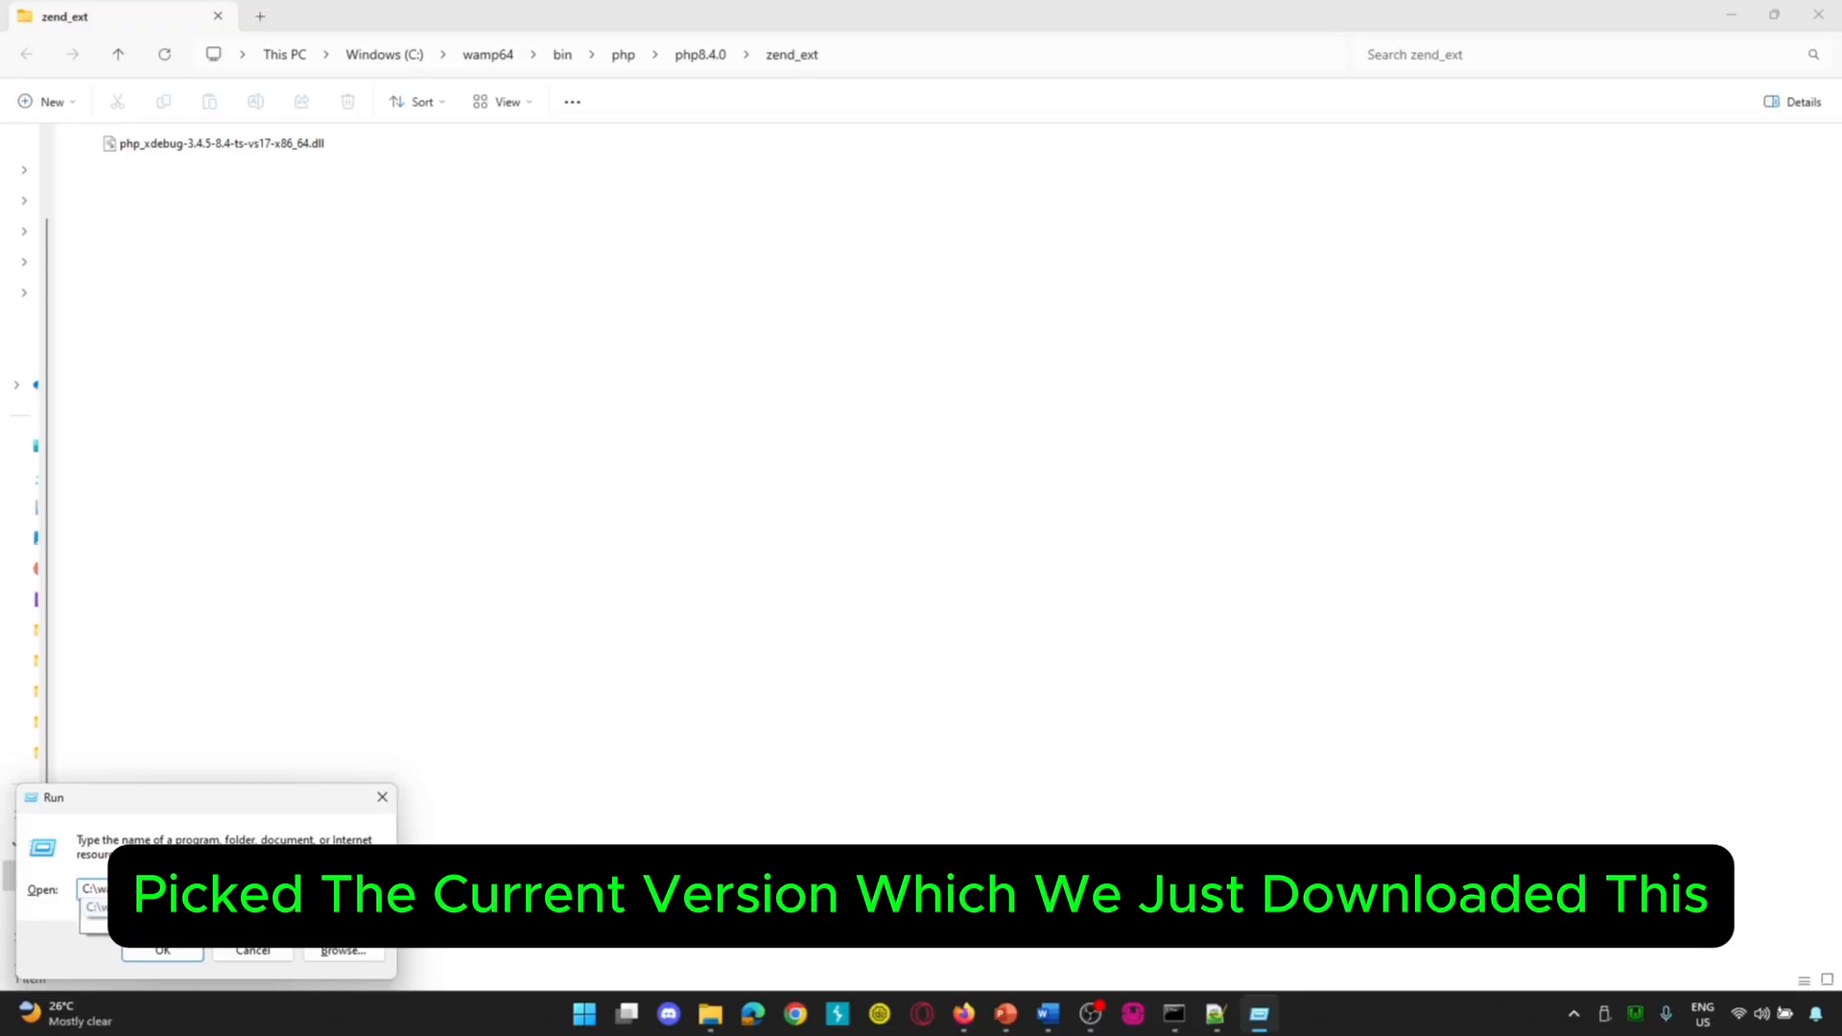
pyautogui.click(345, 911)
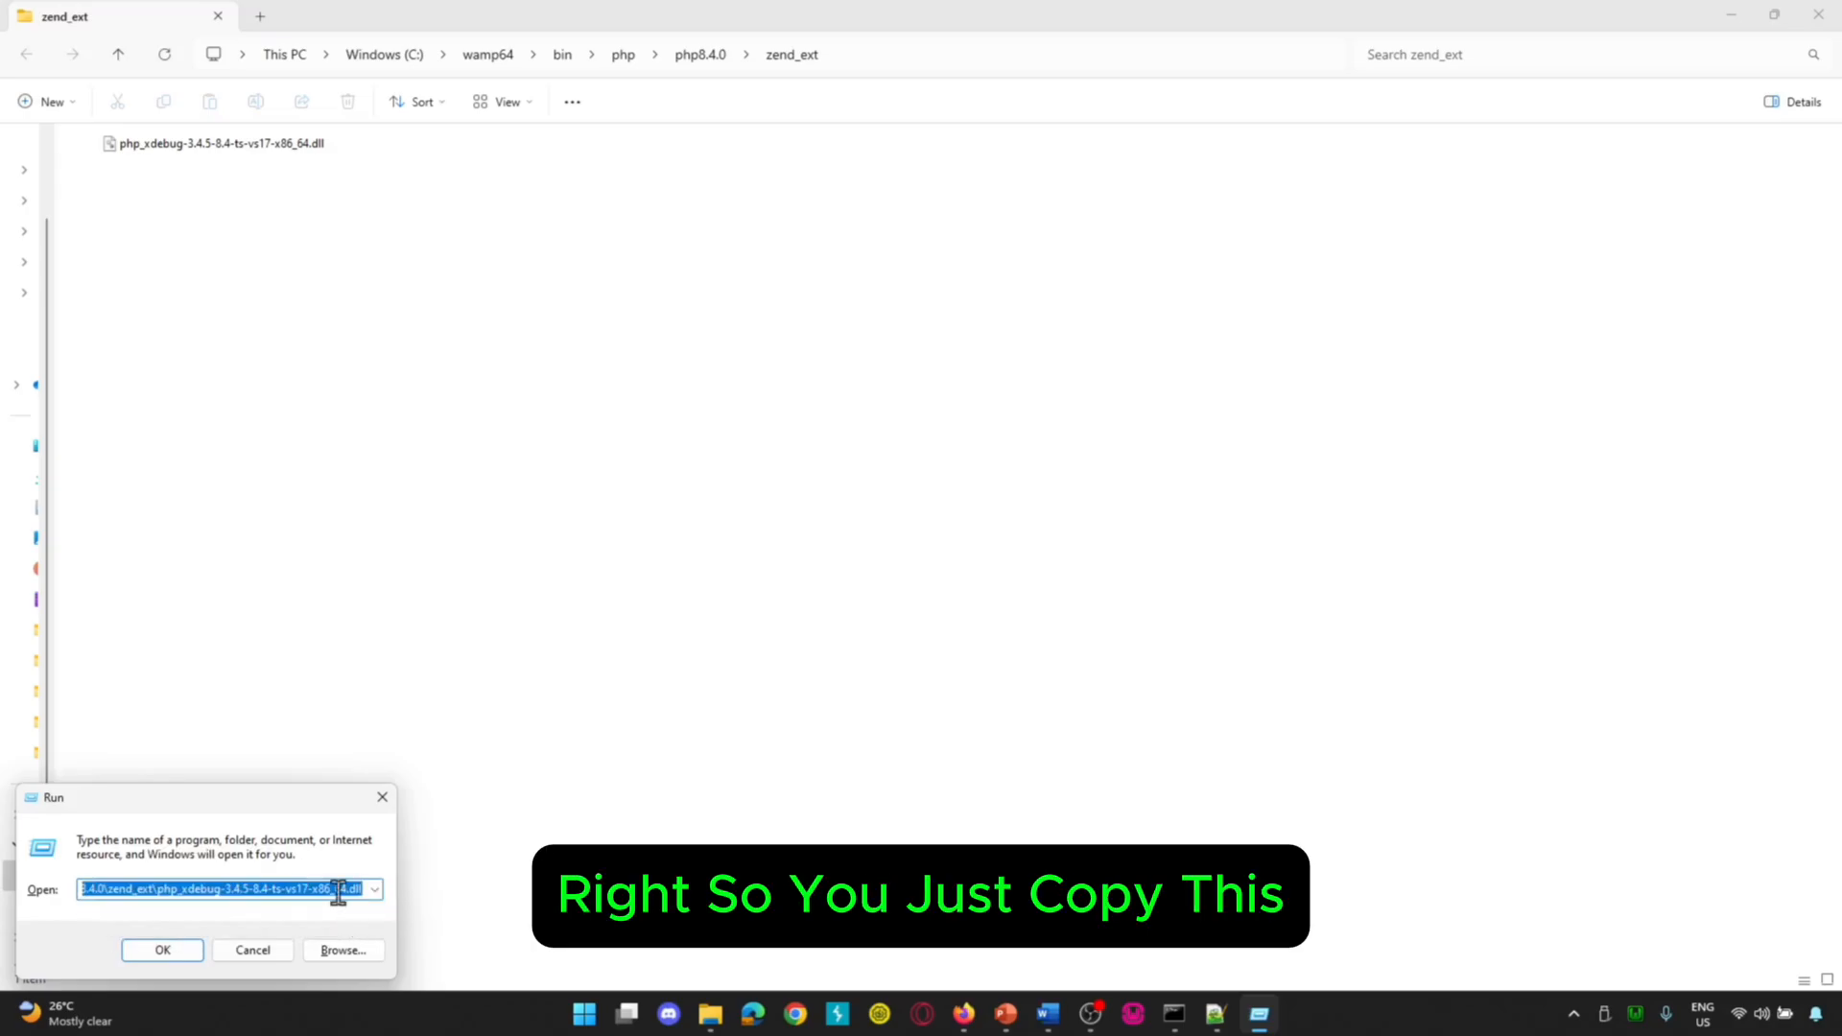
pyautogui.click(382, 798)
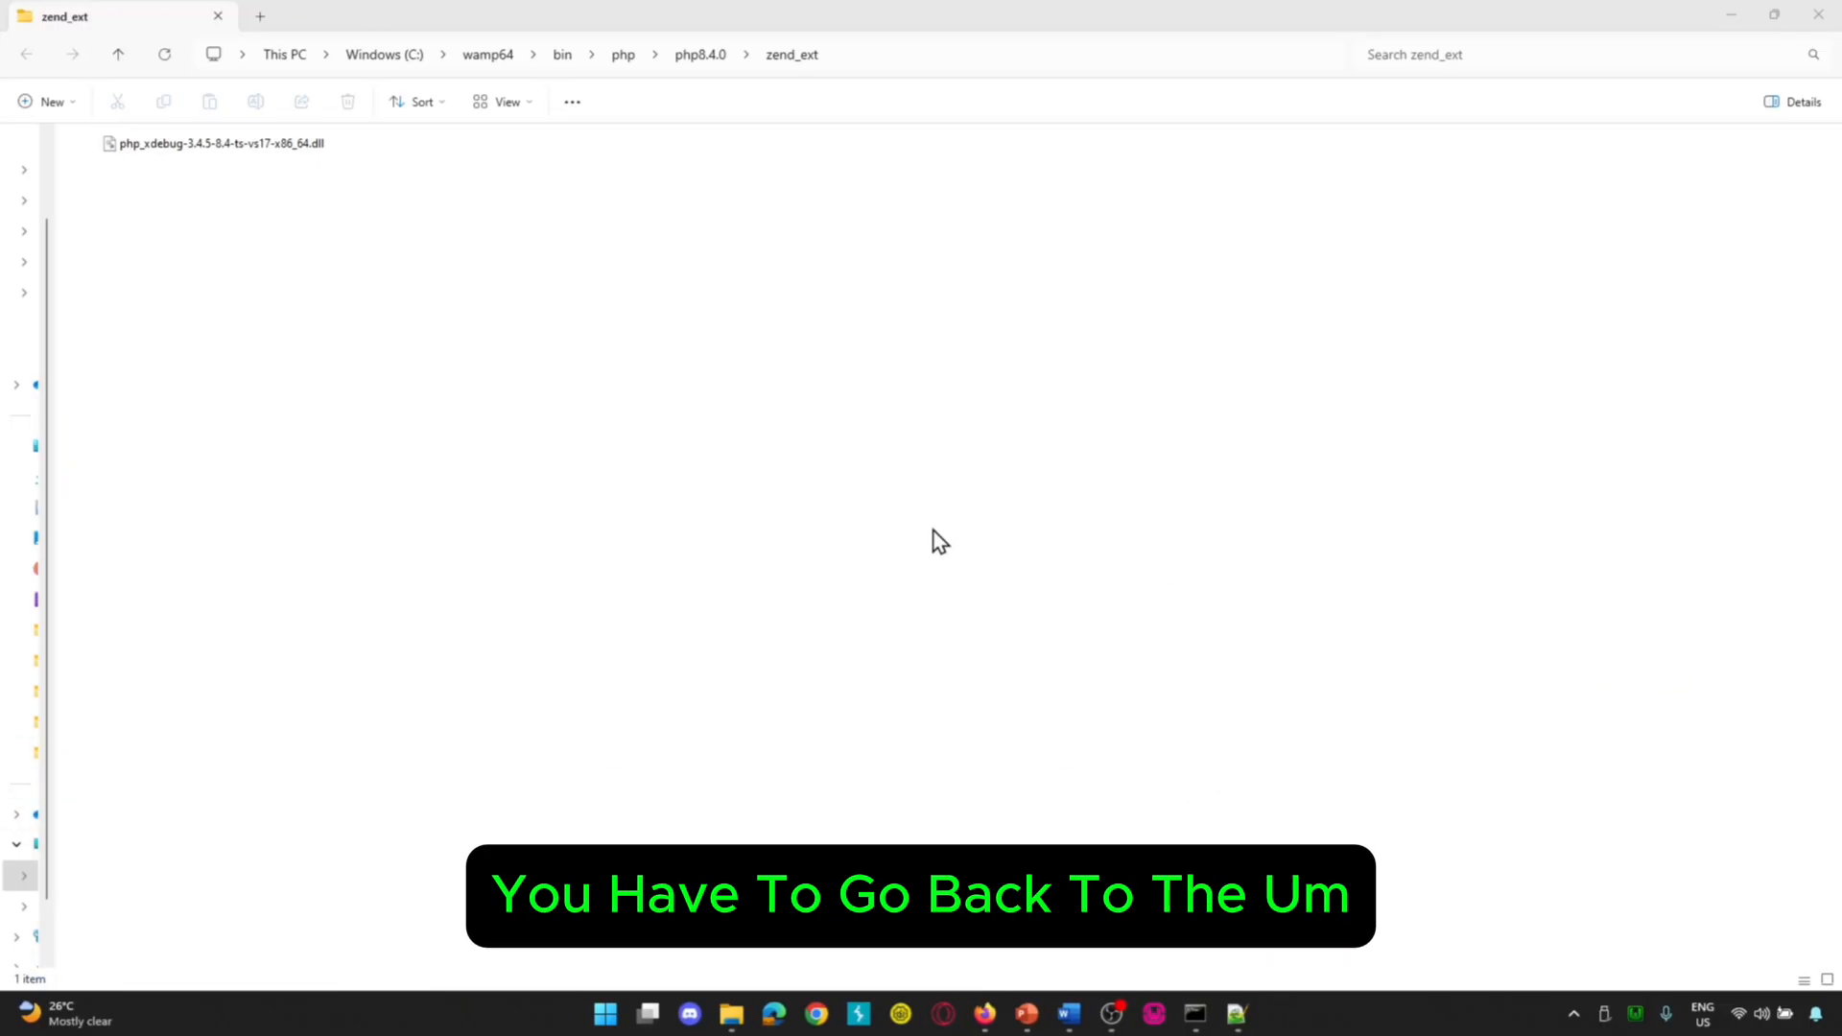
# - Go up to the php8.4.0 folder and open its php configuration settings file in Notepad++
pyautogui.click(700, 55)
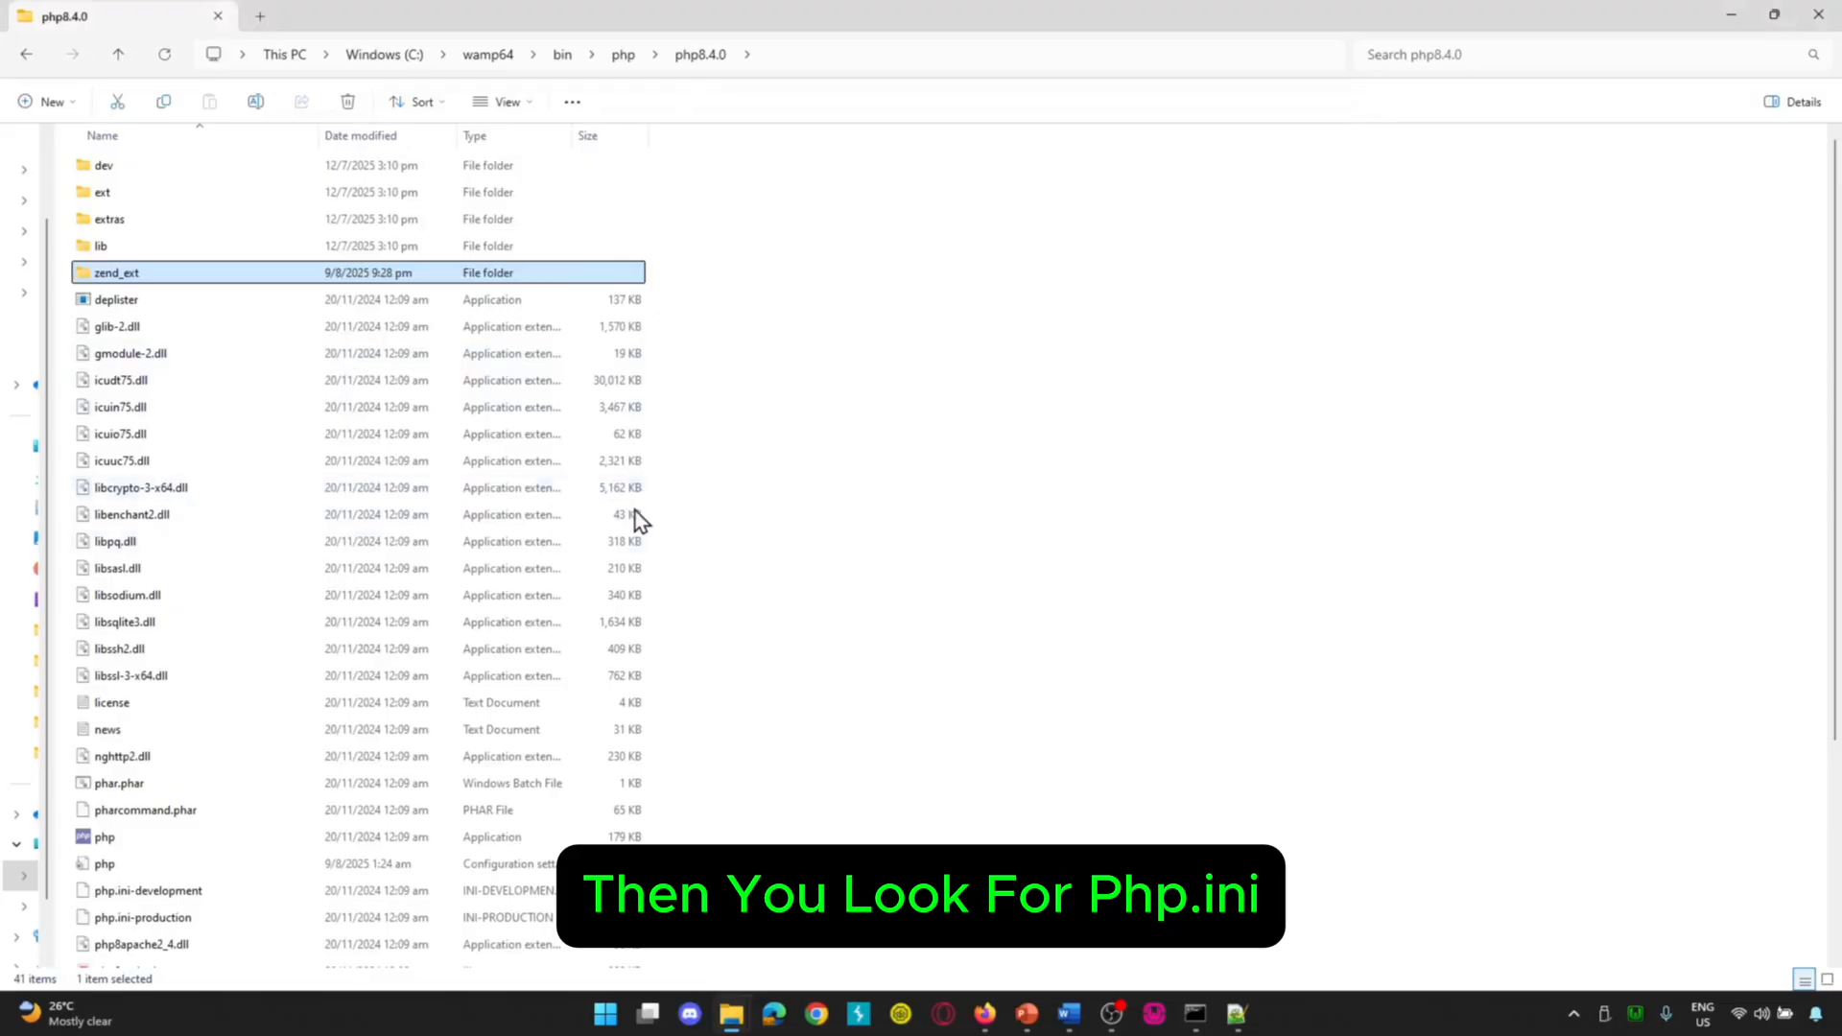
pyautogui.click(144, 865)
pyautogui.rightClick(204, 875)
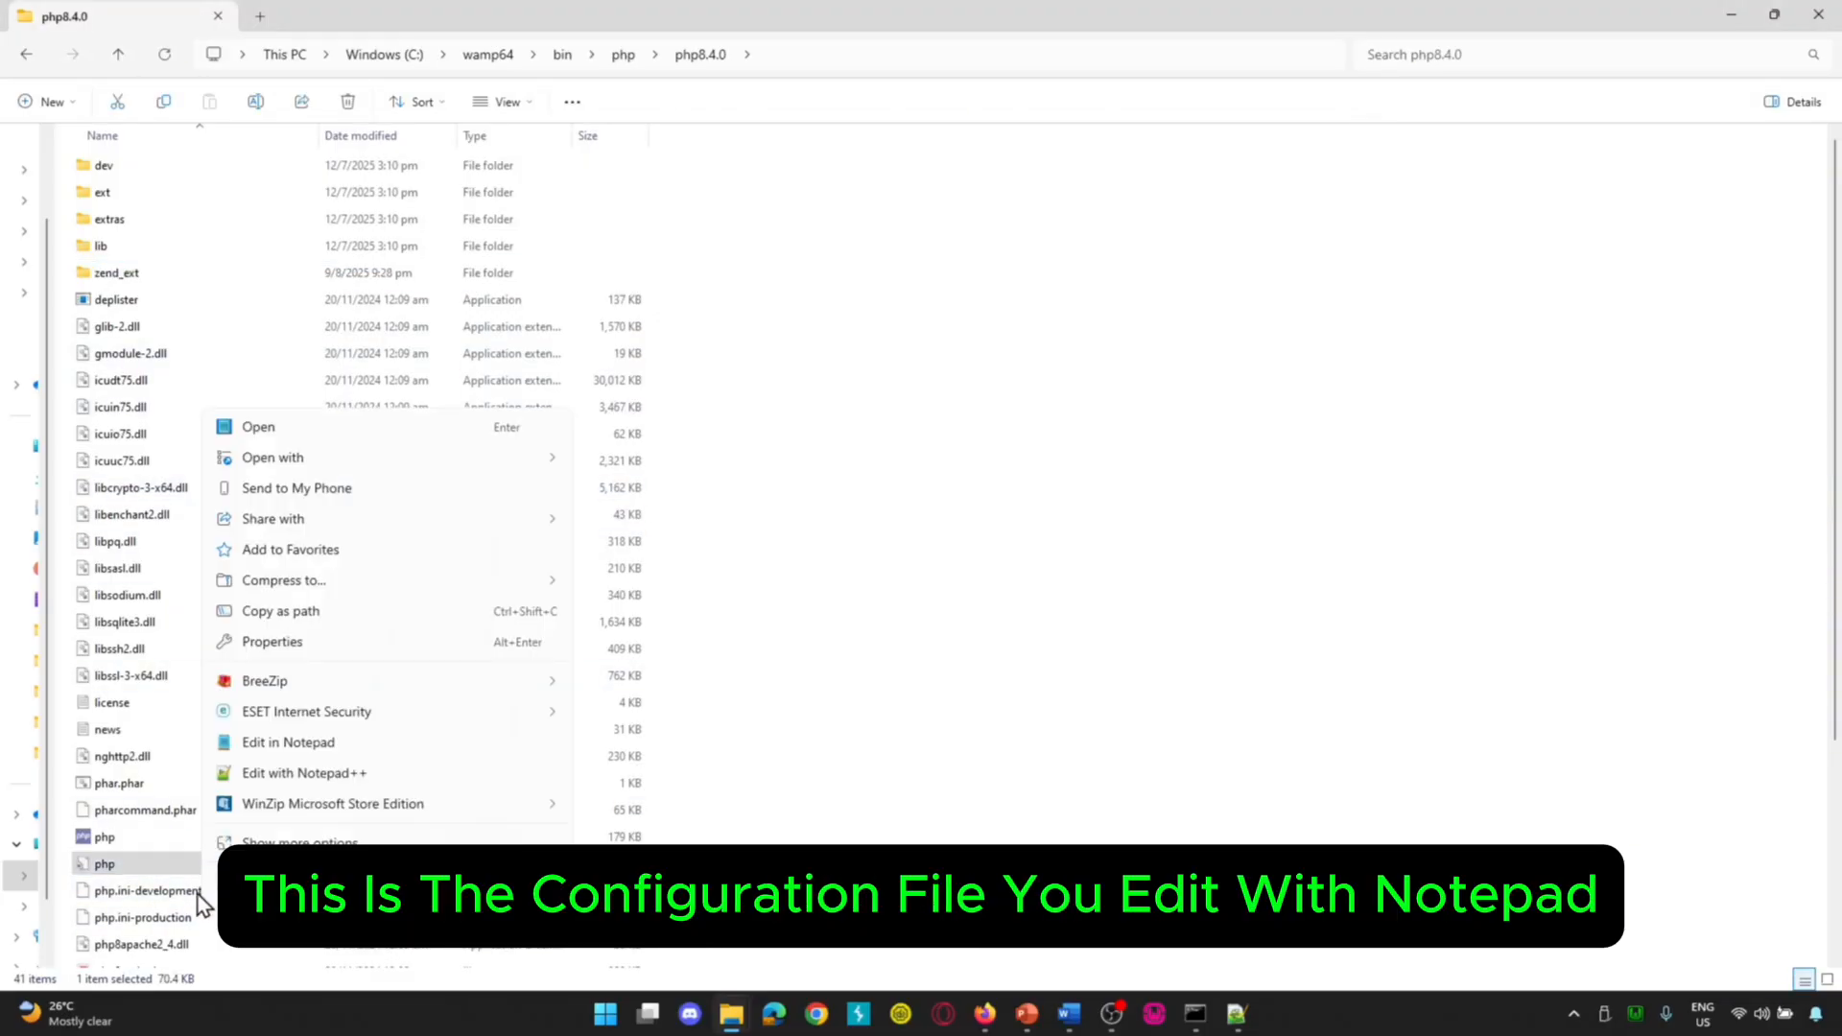
pyautogui.click(300, 772)
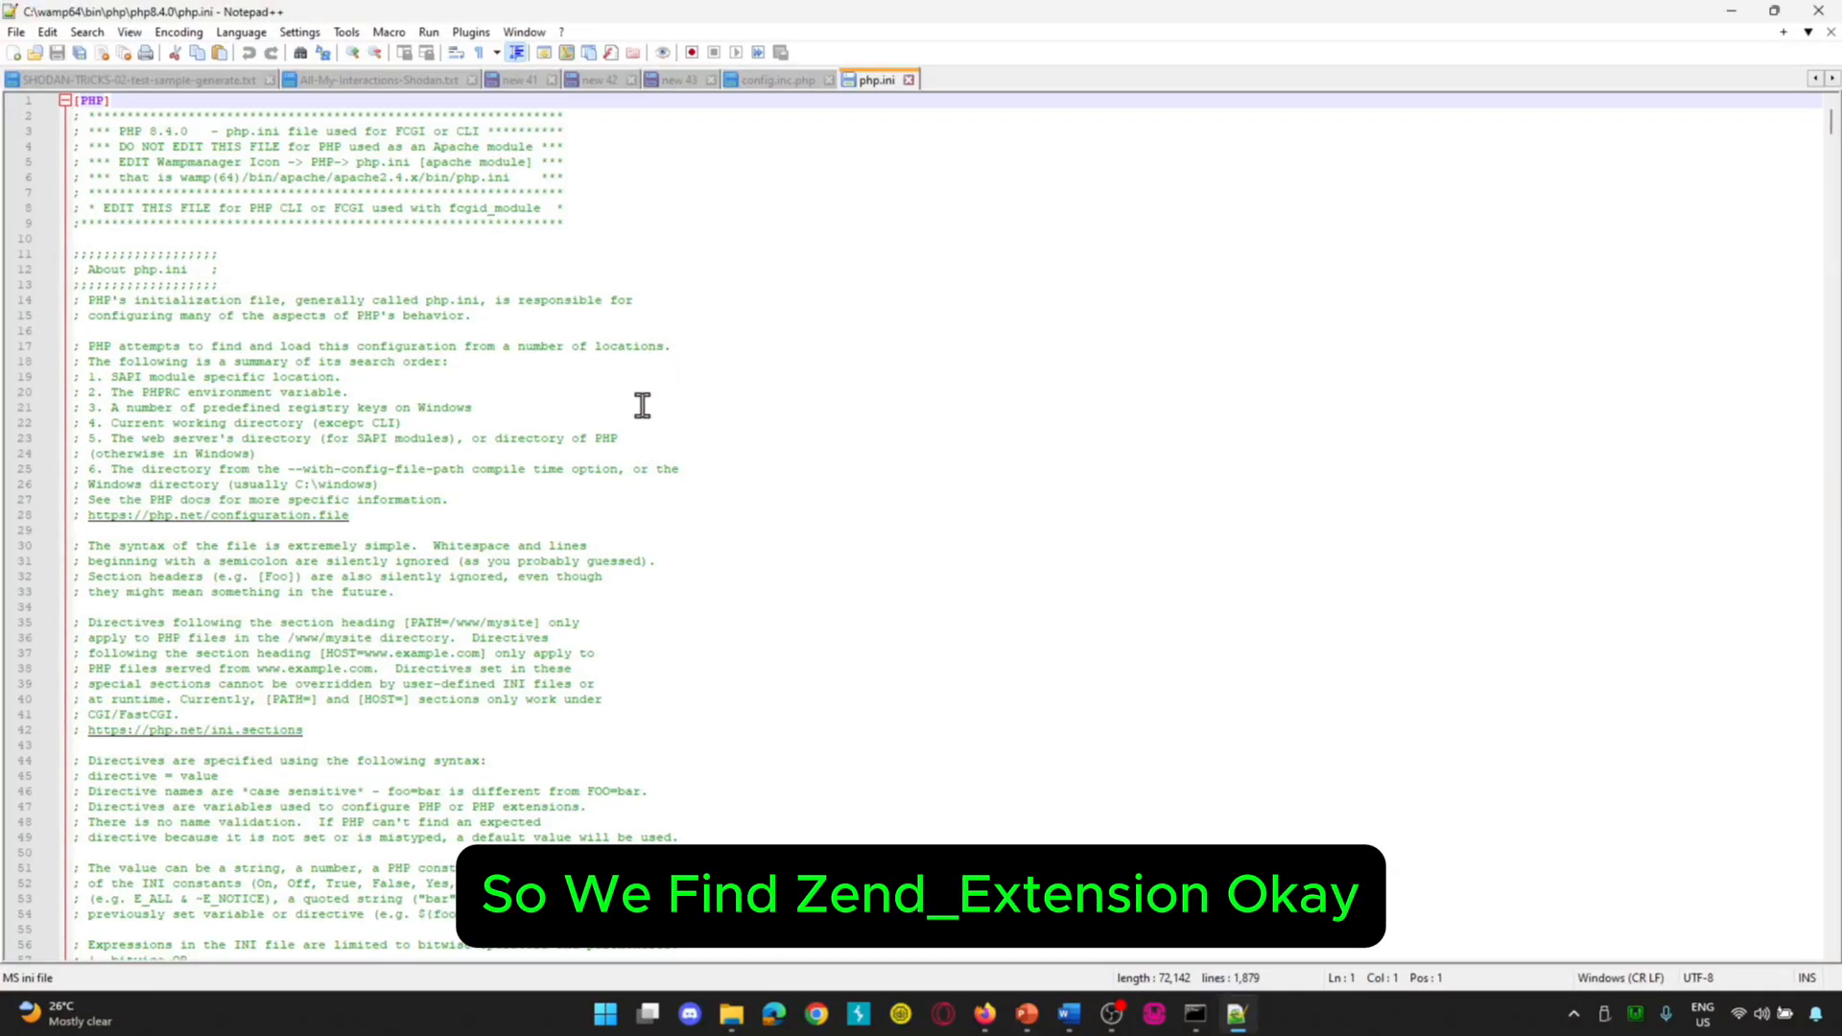
# - Find Zend_extension in the [xdebug] section and replace its path with C:\wamp64\bin\php\php8.4.0\zend_ext\php_xdebug-3.4.5-8.4-ts-vs17-x86_64.dll
pyautogui.hotkey('ctrl', 'f')
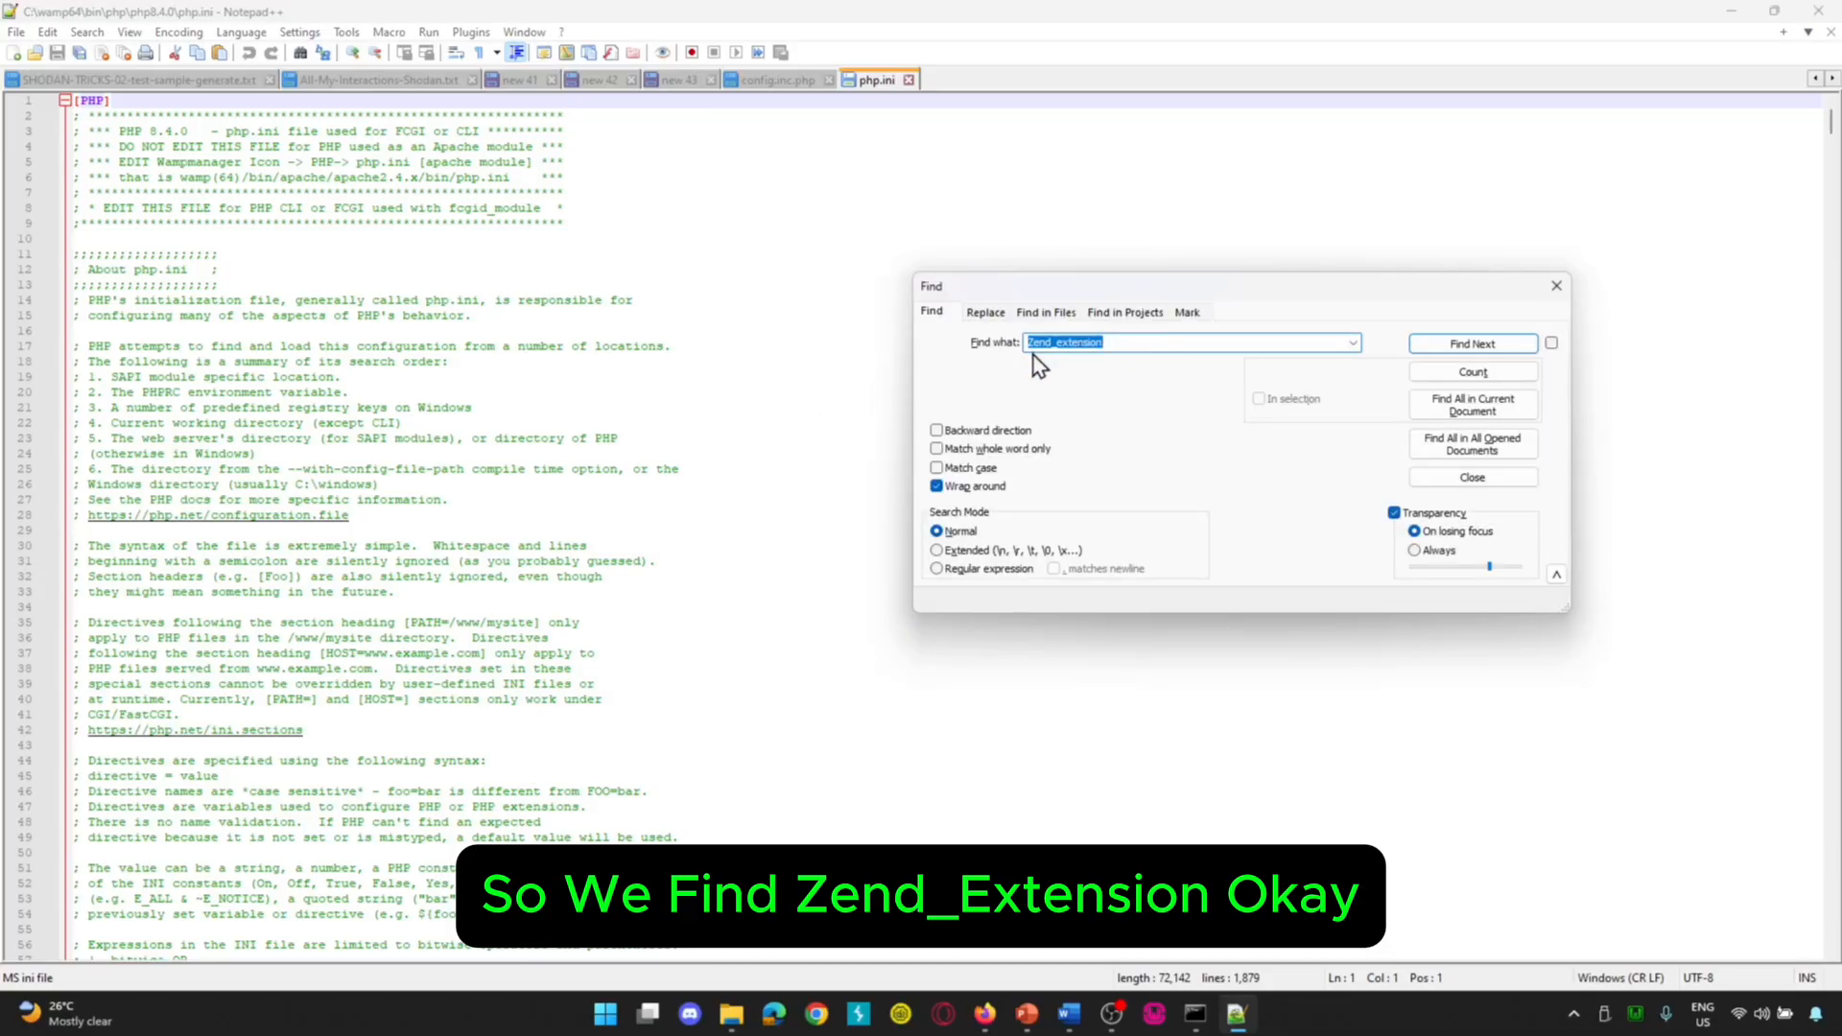
pyautogui.click(1480, 345)
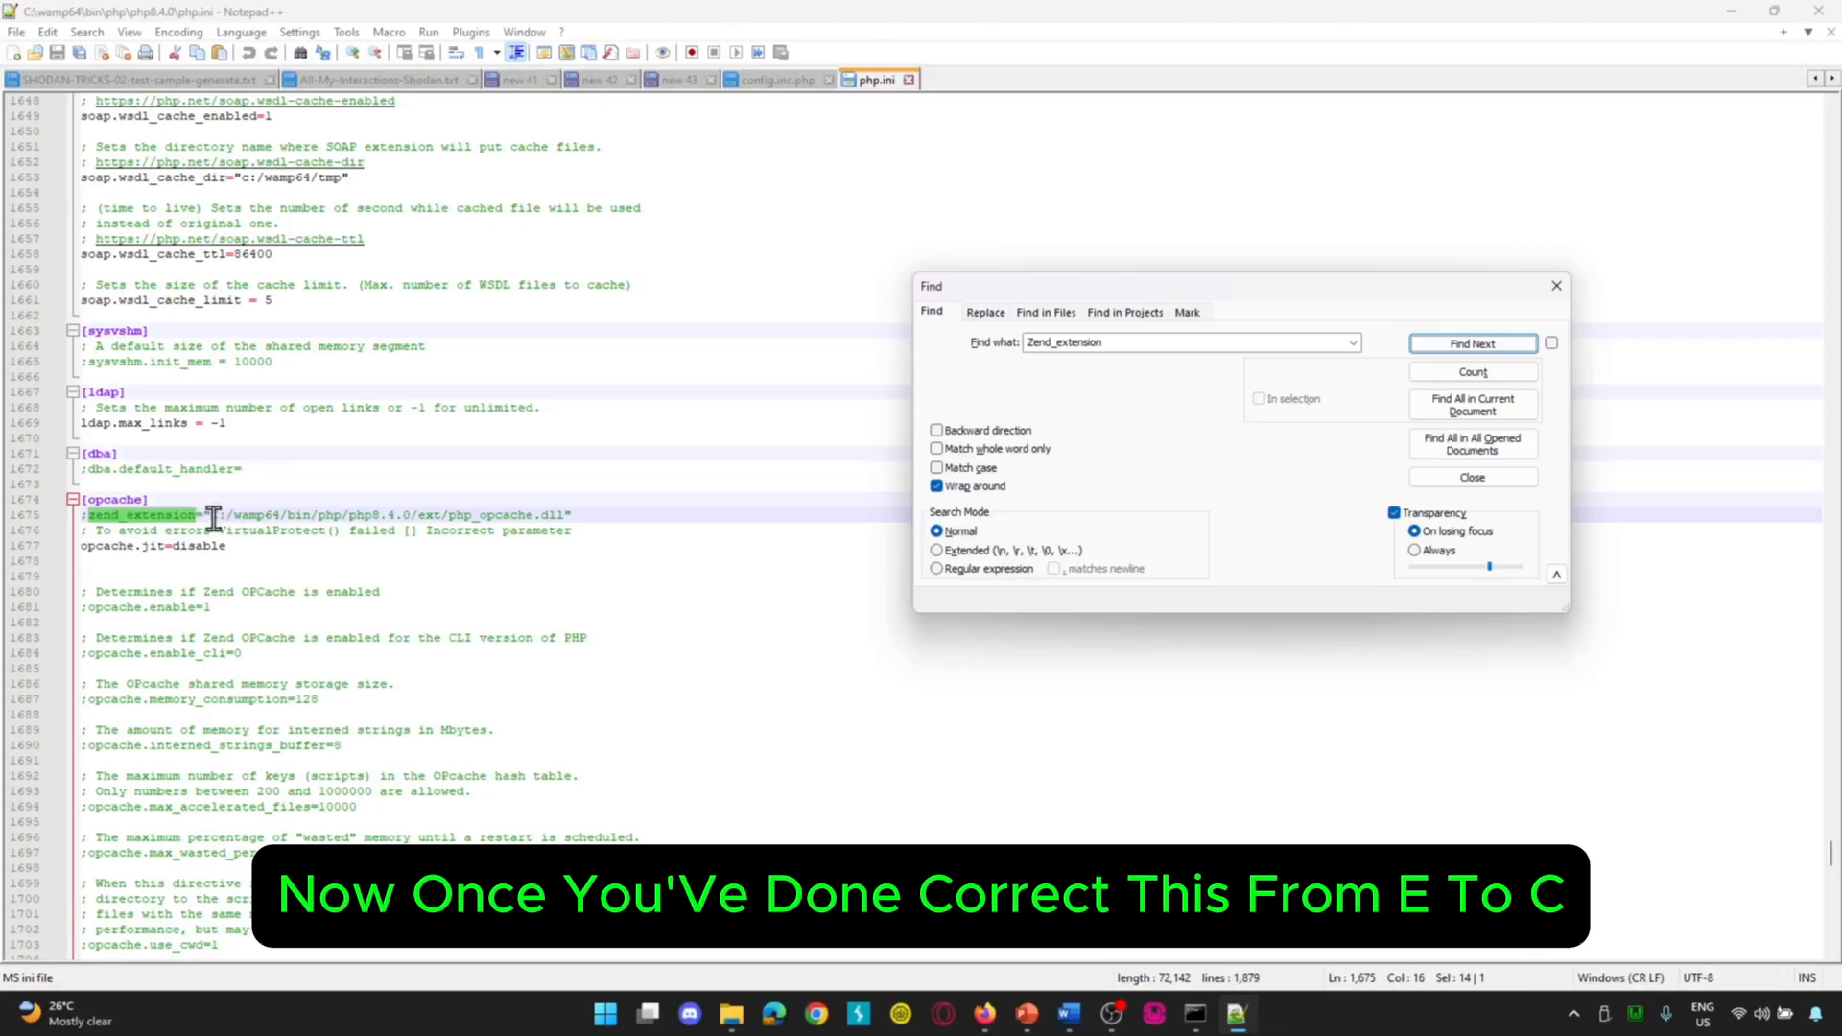
pyautogui.click(1458, 346)
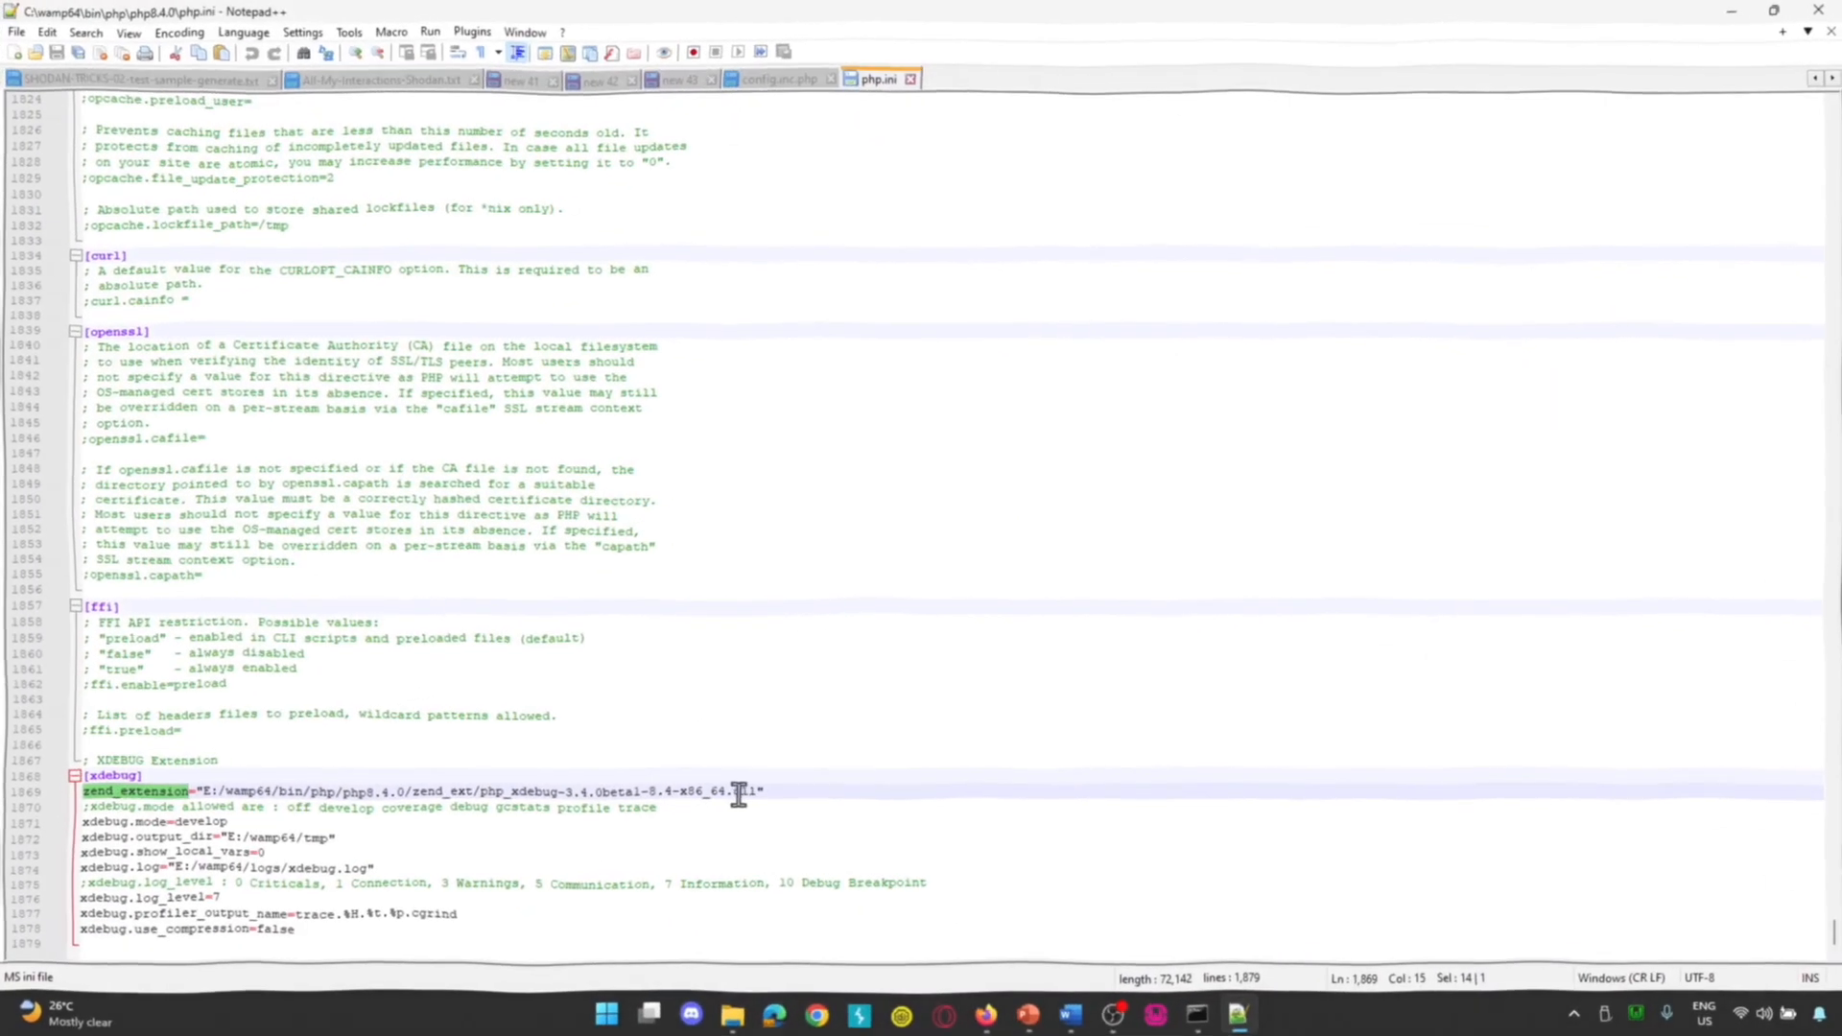
pyautogui.moveTo(744, 796); pyautogui.dragTo(207, 798)
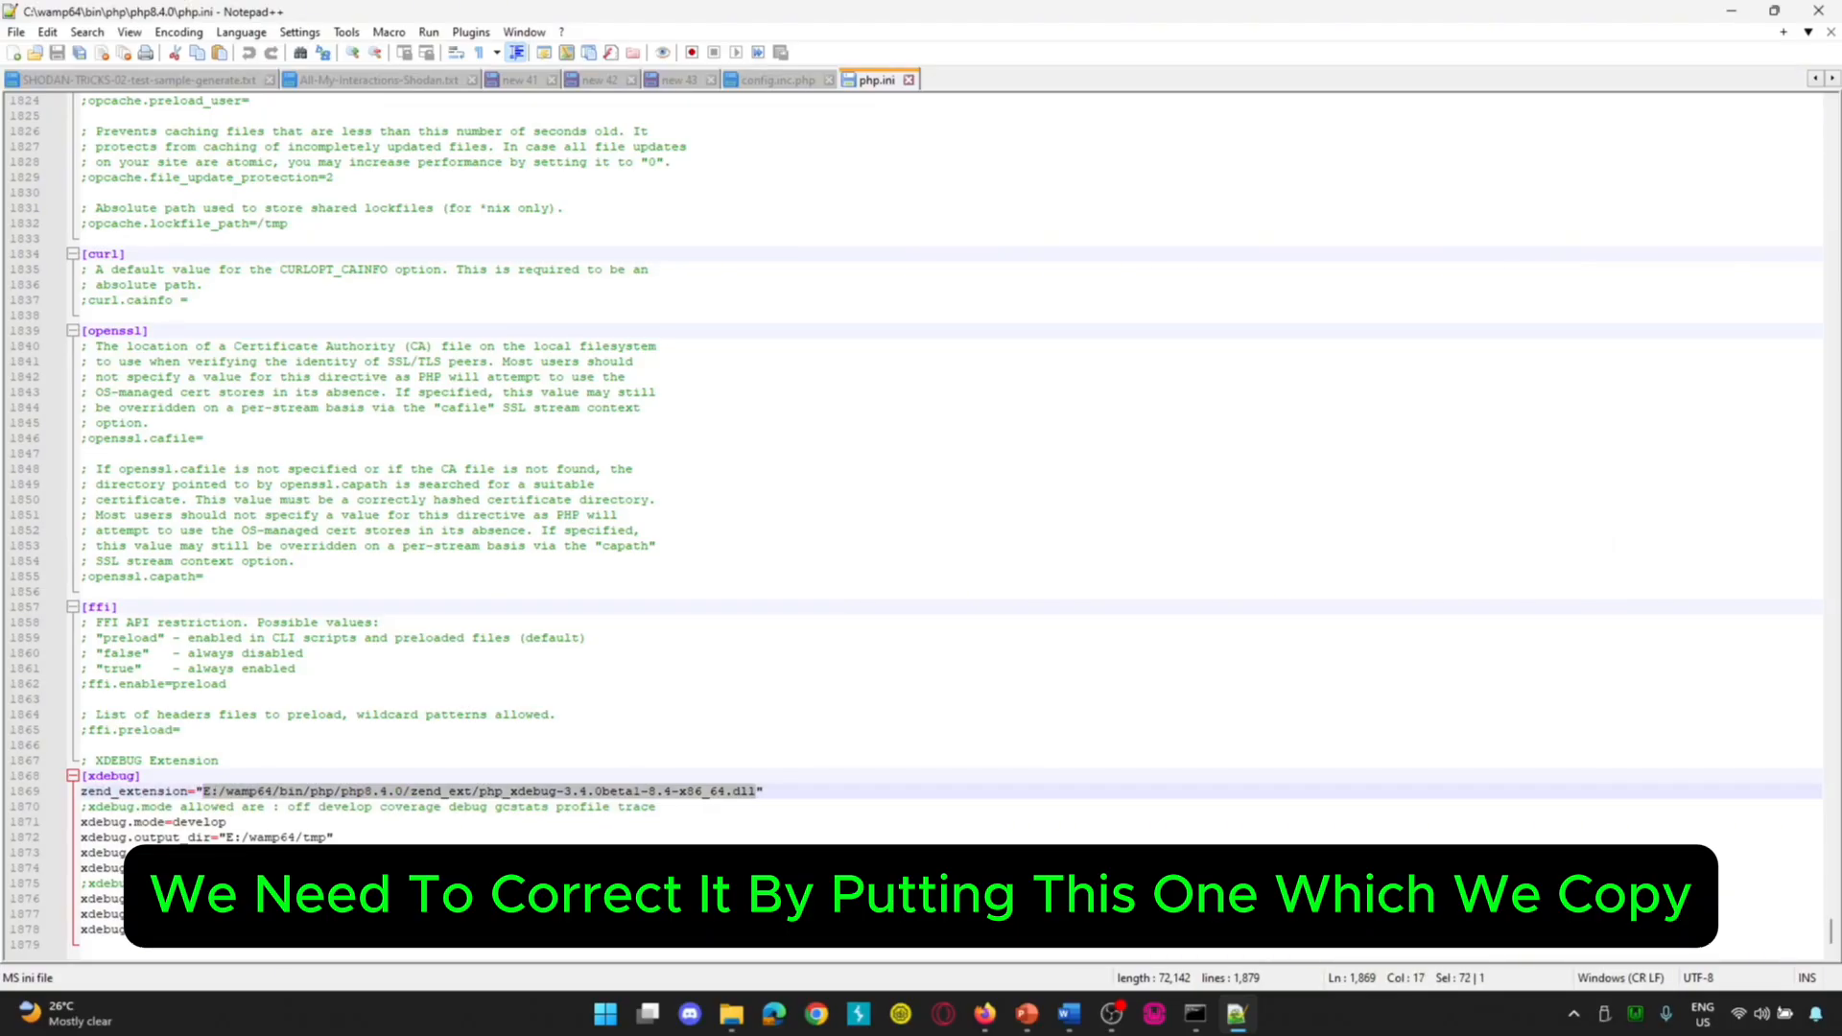
pyautogui.write('C:\\wamp64\\bin\\php\\php8.4.0\\zend_ext\\php_xdebug-3.4.5-8.4-ts-vs17-x86_64.dll')
# - Change every backslash in the Xdebug zend_extension path to a forward slash and save php.ini
pyautogui.click(225, 792)
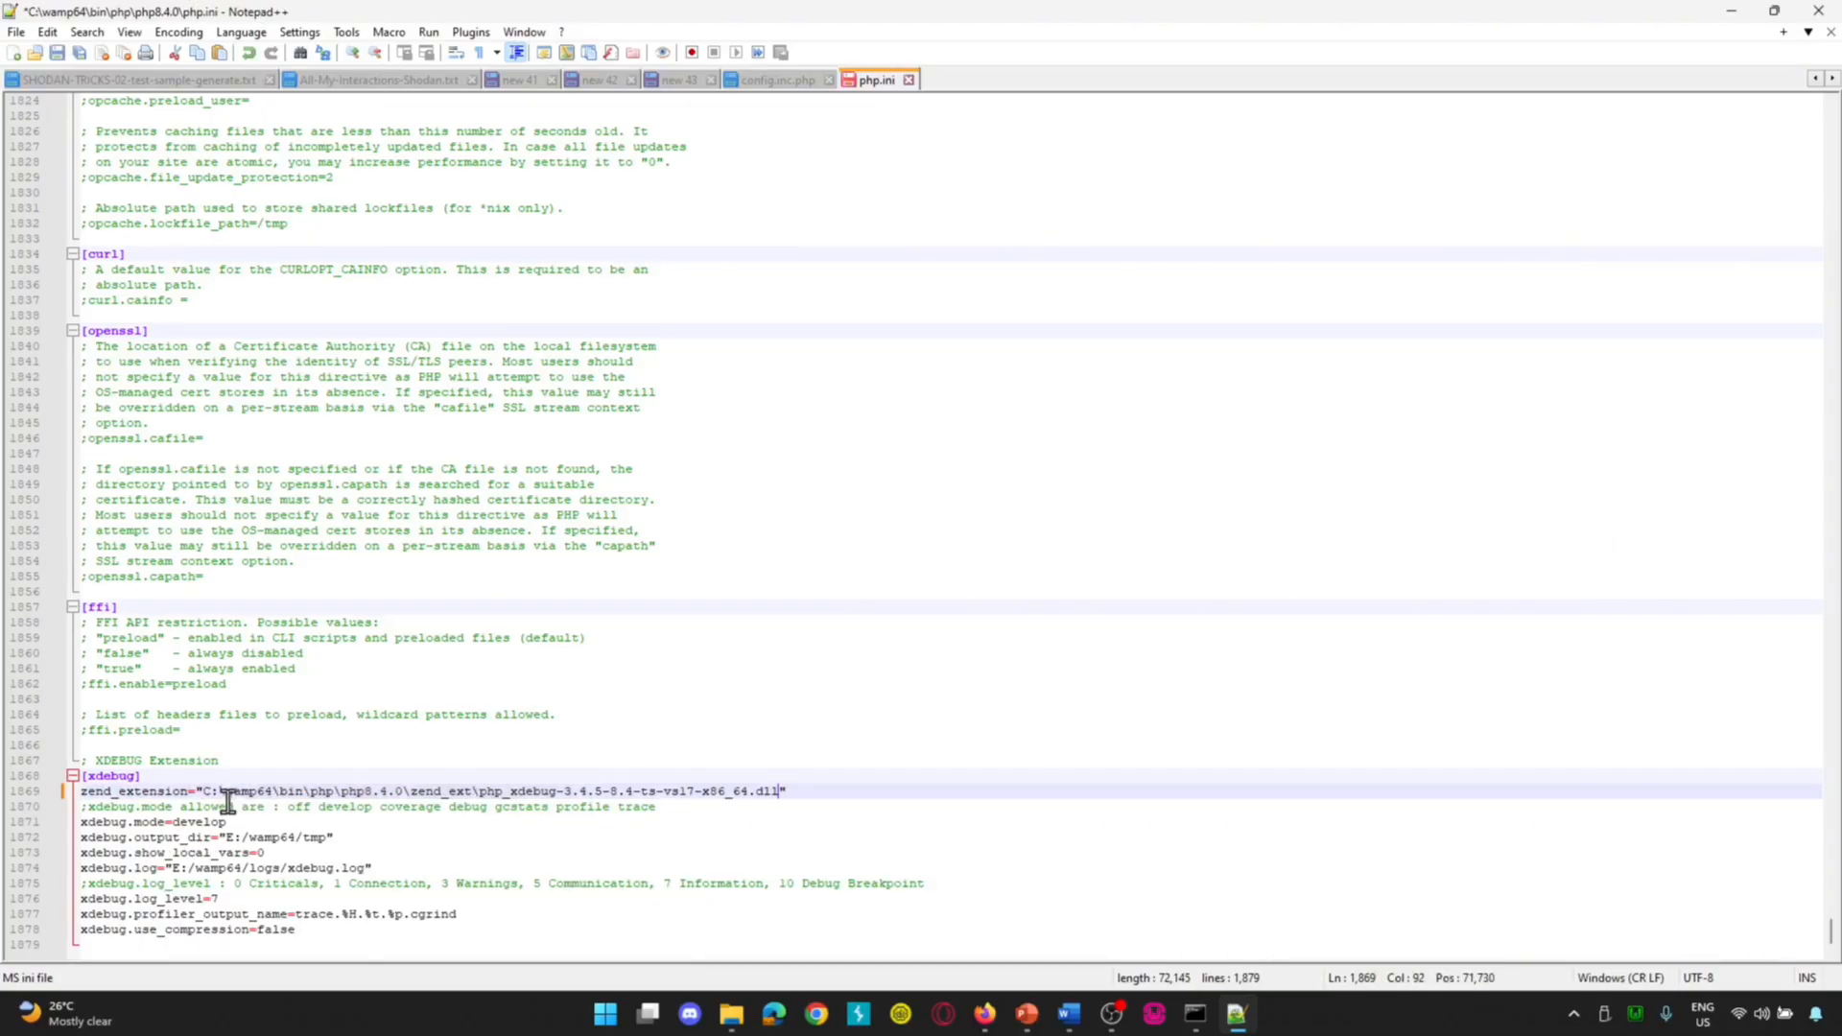
pyautogui.press('BackSpace')
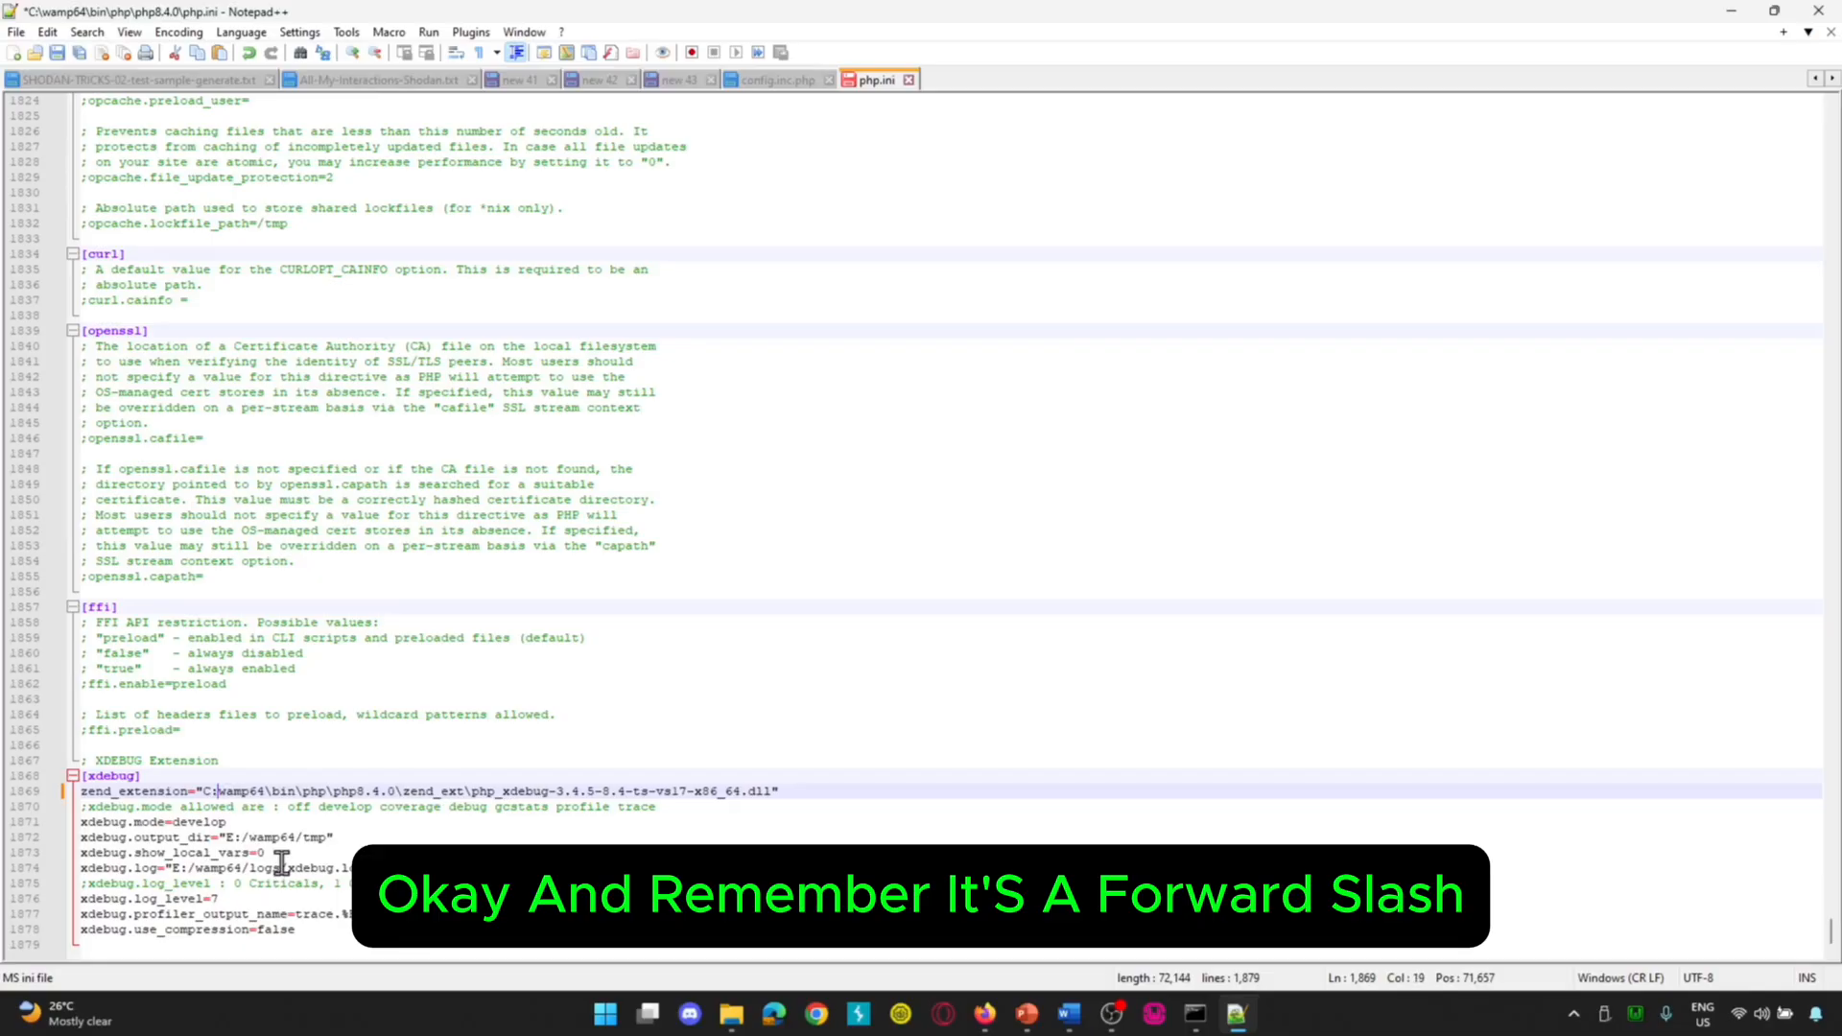
pyautogui.write('/')
pyautogui.click(280, 793)
pyautogui.press('BackSpace')
pyautogui.write('/')
pyautogui.click(310, 794)
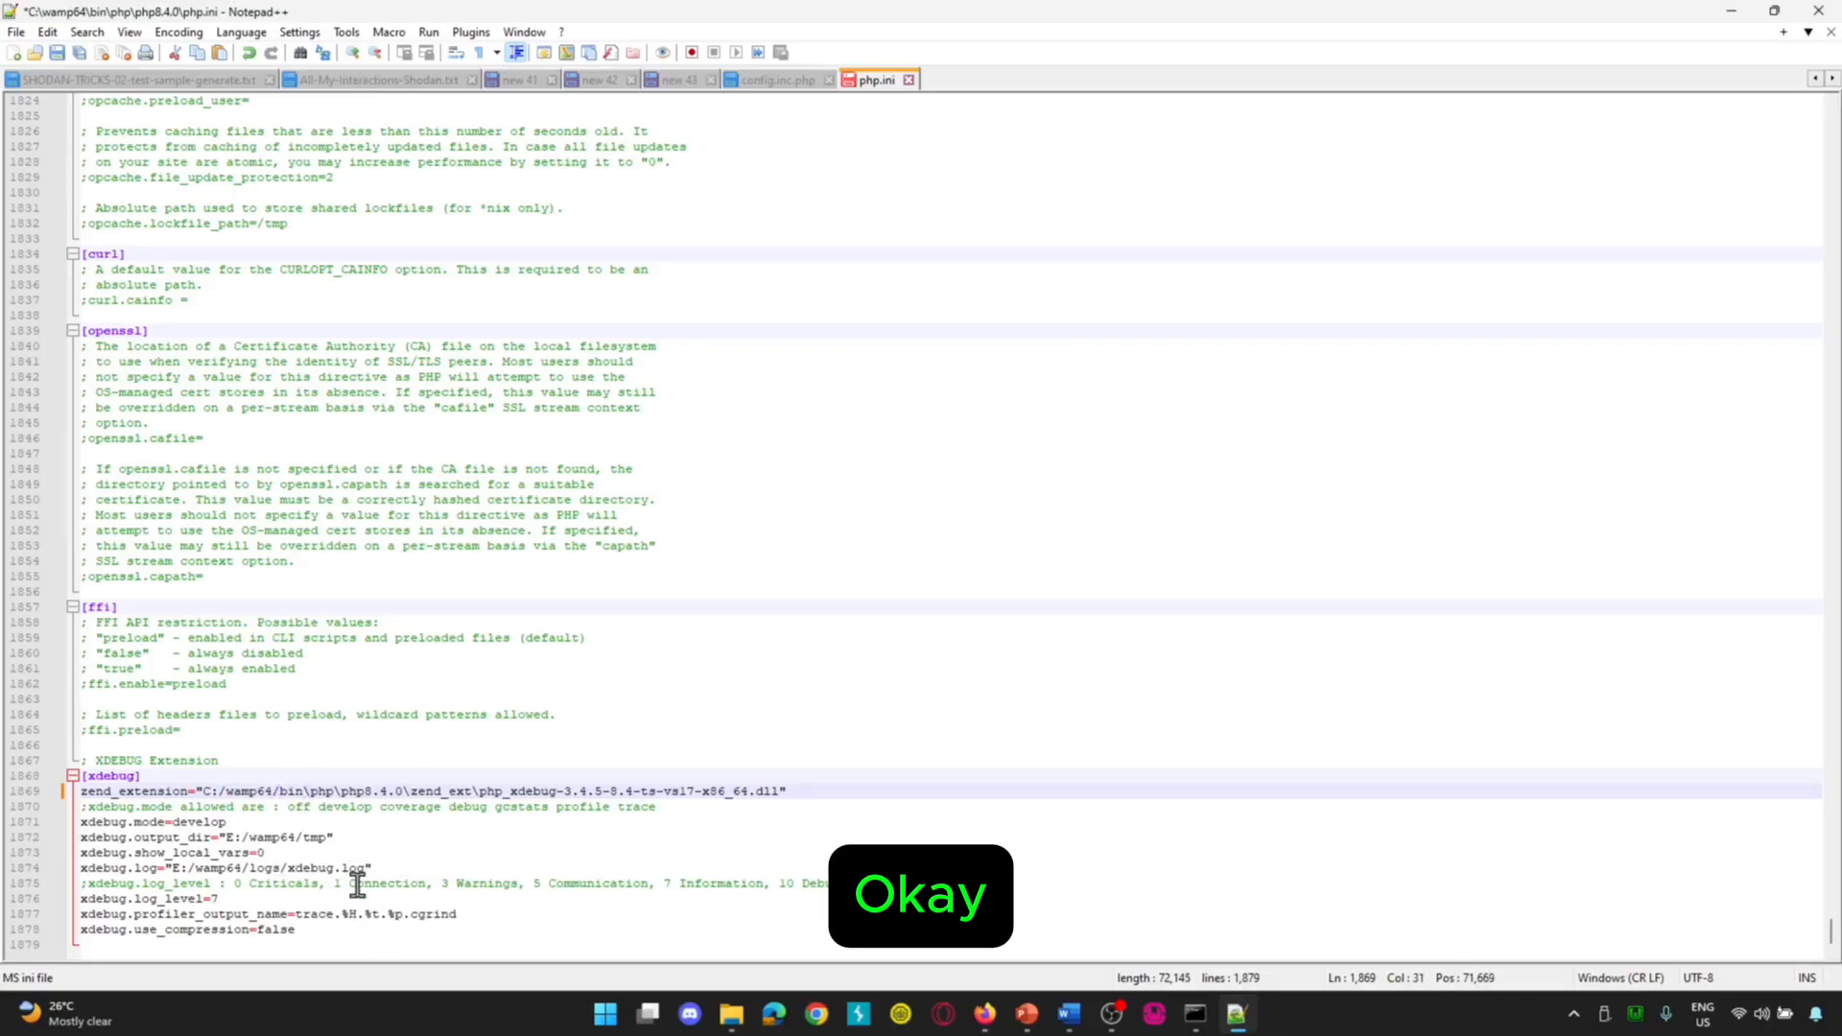
pyautogui.press('BackSpace')
pyautogui.write('/')
pyautogui.click(343, 796)
pyautogui.press('BackSpace')
pyautogui.write('/')
pyautogui.click(410, 791)
pyautogui.press('BackSpace')
pyautogui.write('/')
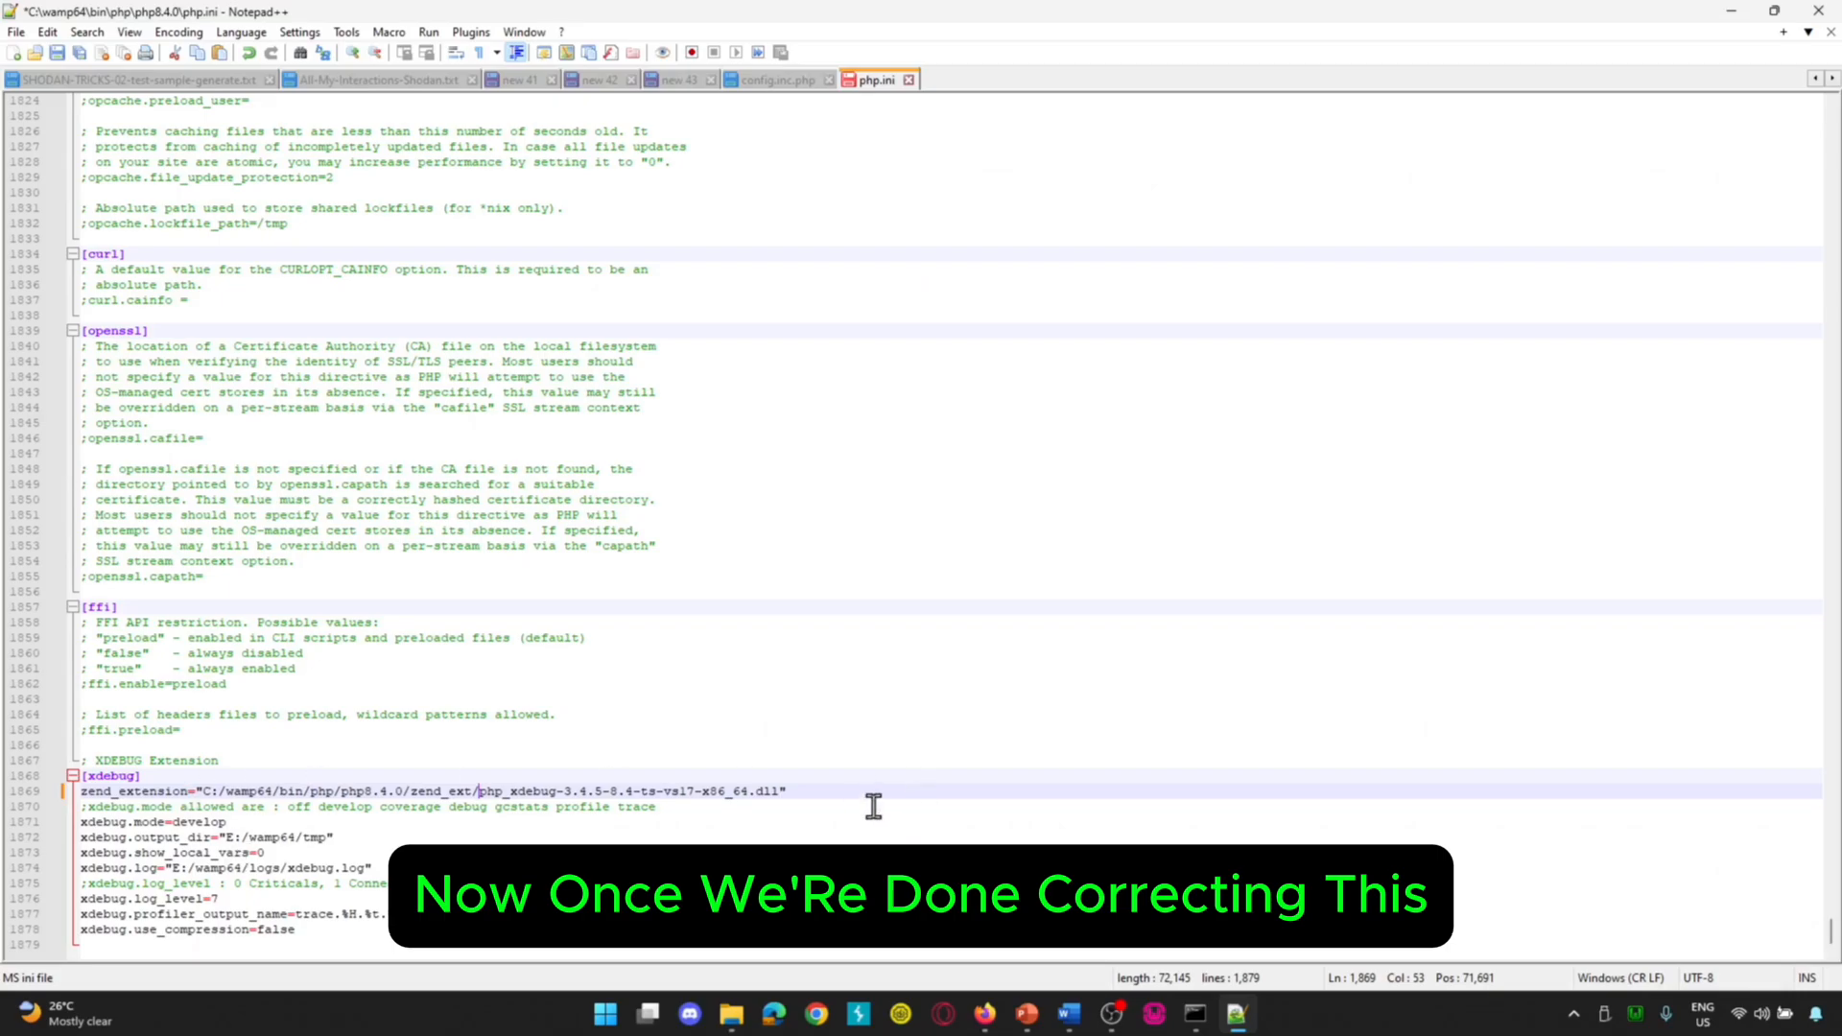
pyautogui.hotkey('ctrl', 's')
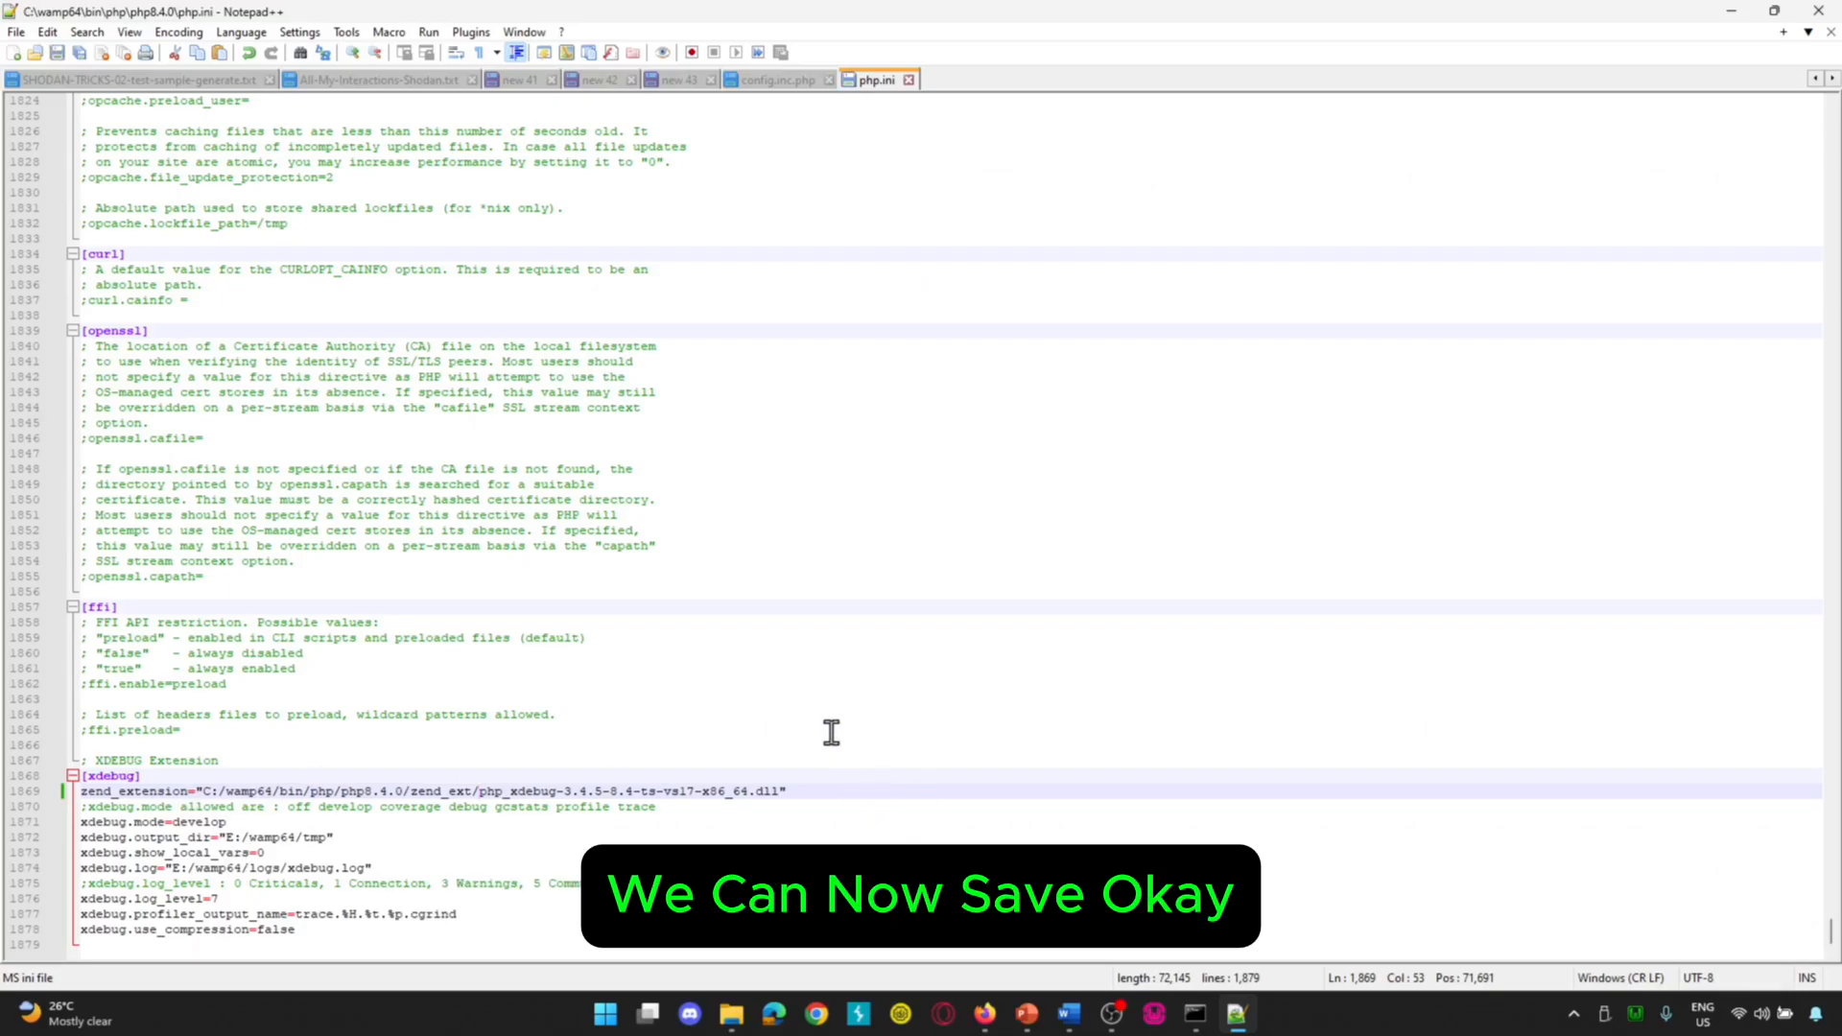
pyautogui.click(909, 837)
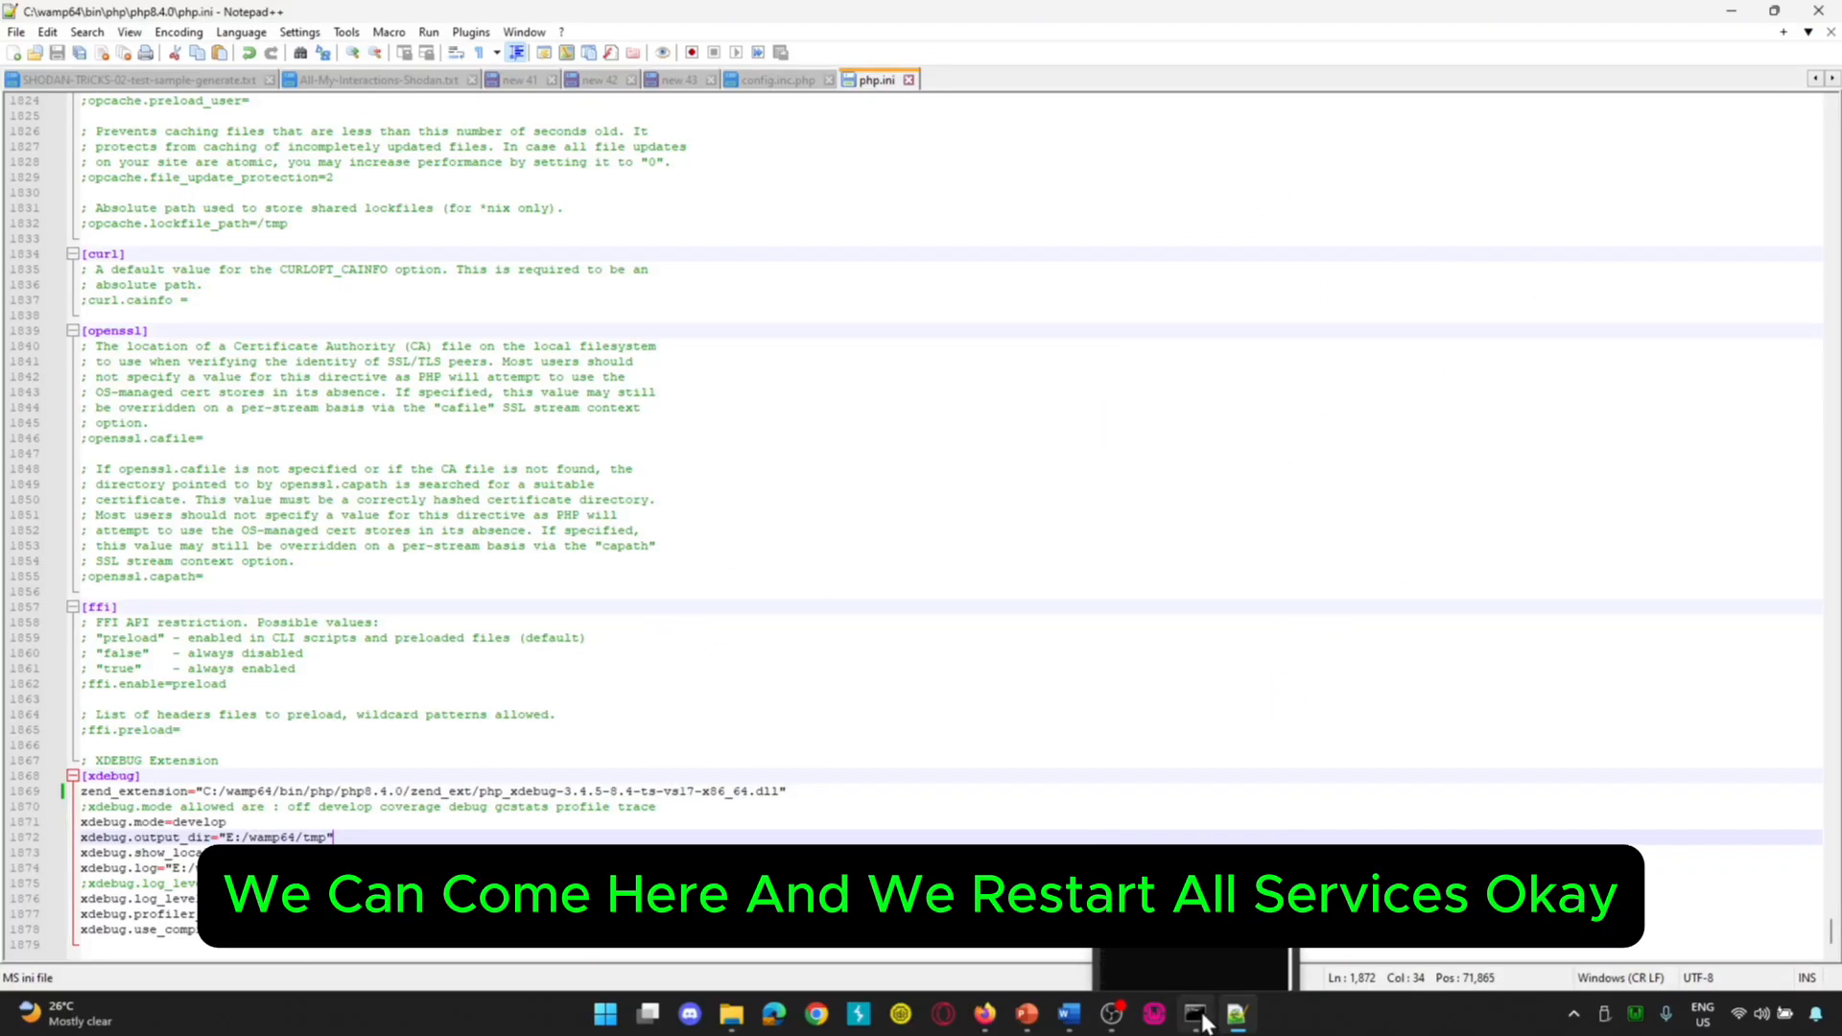
# - Restart all WampServer services
pyautogui.click(1636, 1017)
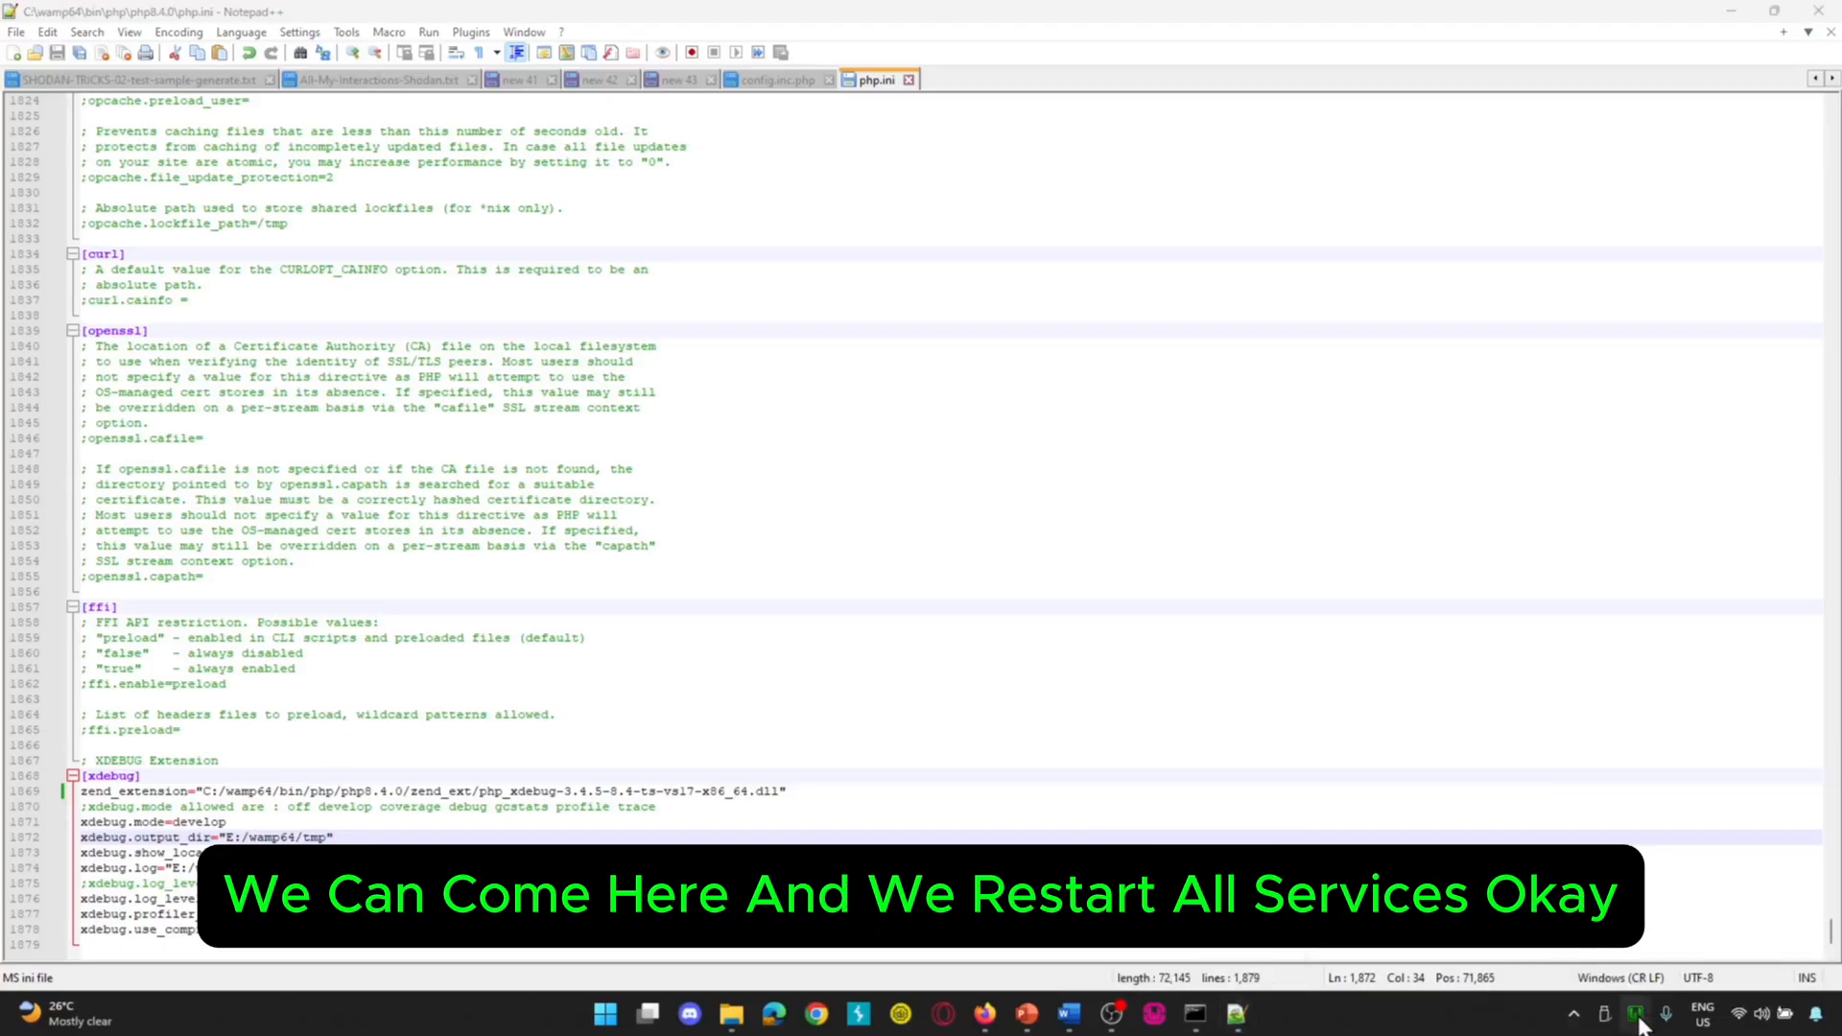
pyautogui.click(1636, 1015)
pyautogui.click(1642, 996)
# - Close the old Command Prompt window and minimize the php8.4.0 folder window
pyautogui.click(1195, 1014)
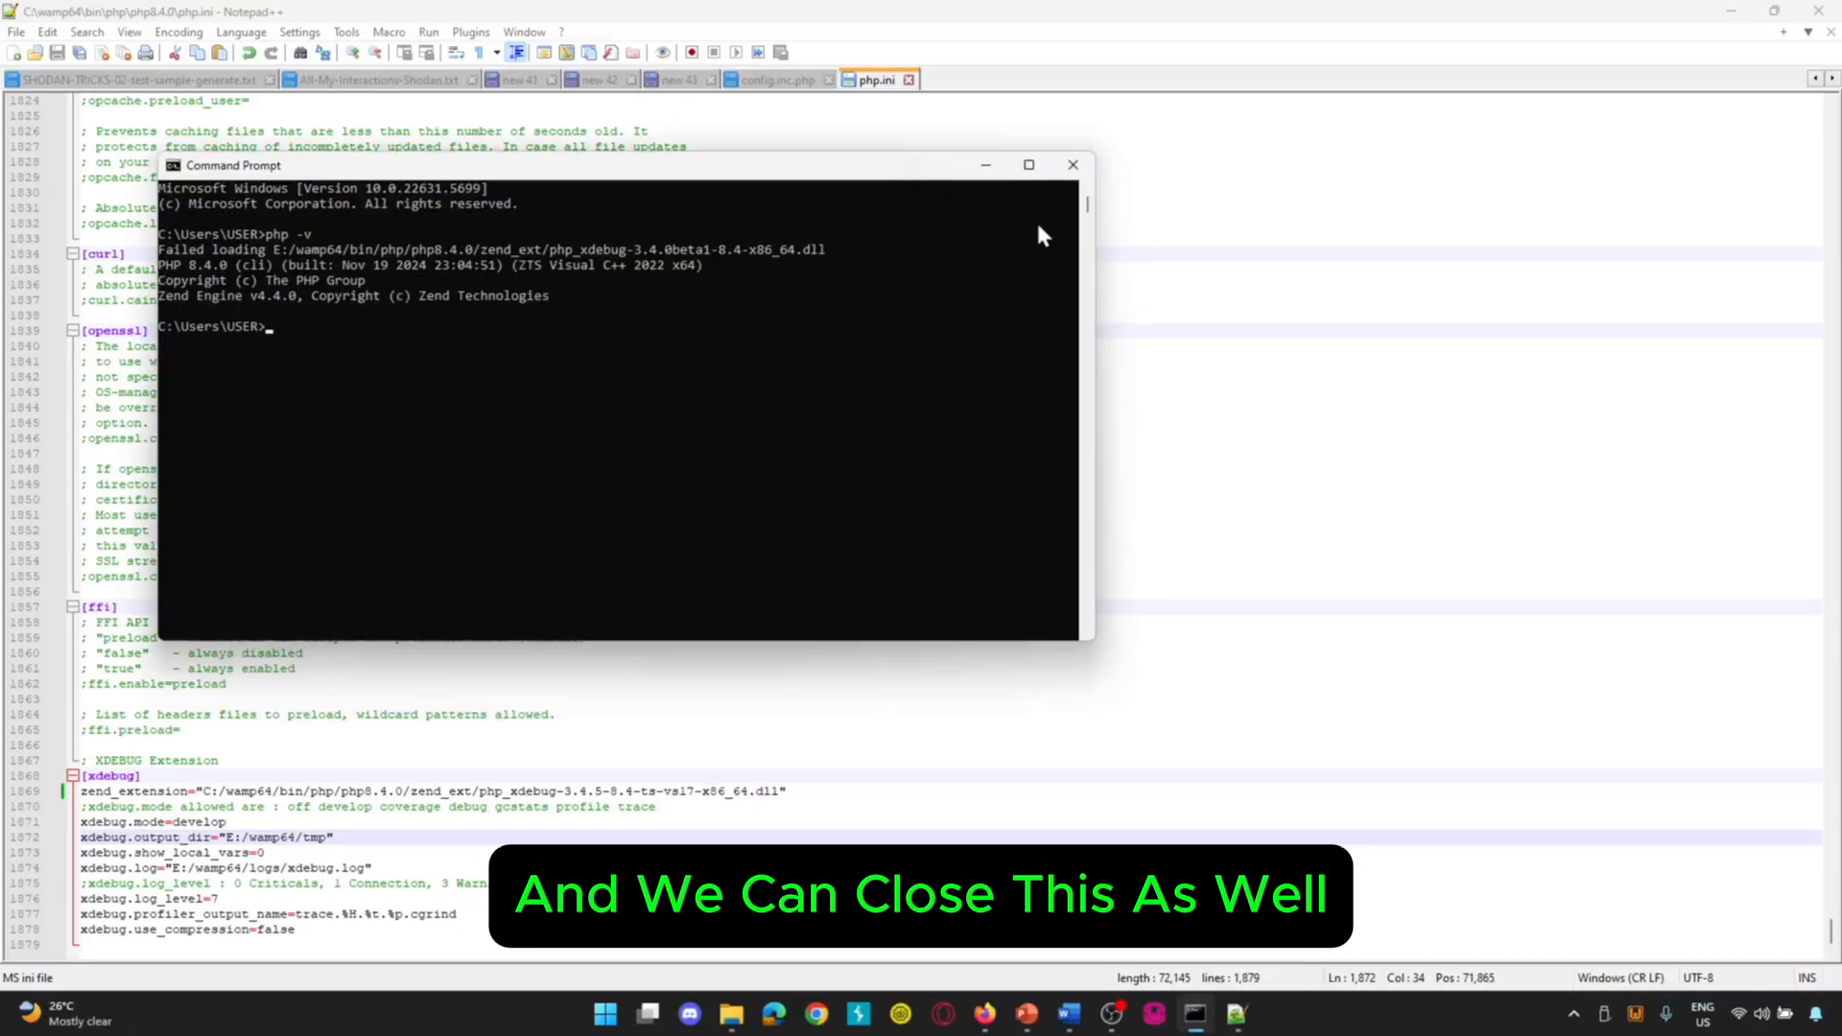
pyautogui.click(1070, 165)
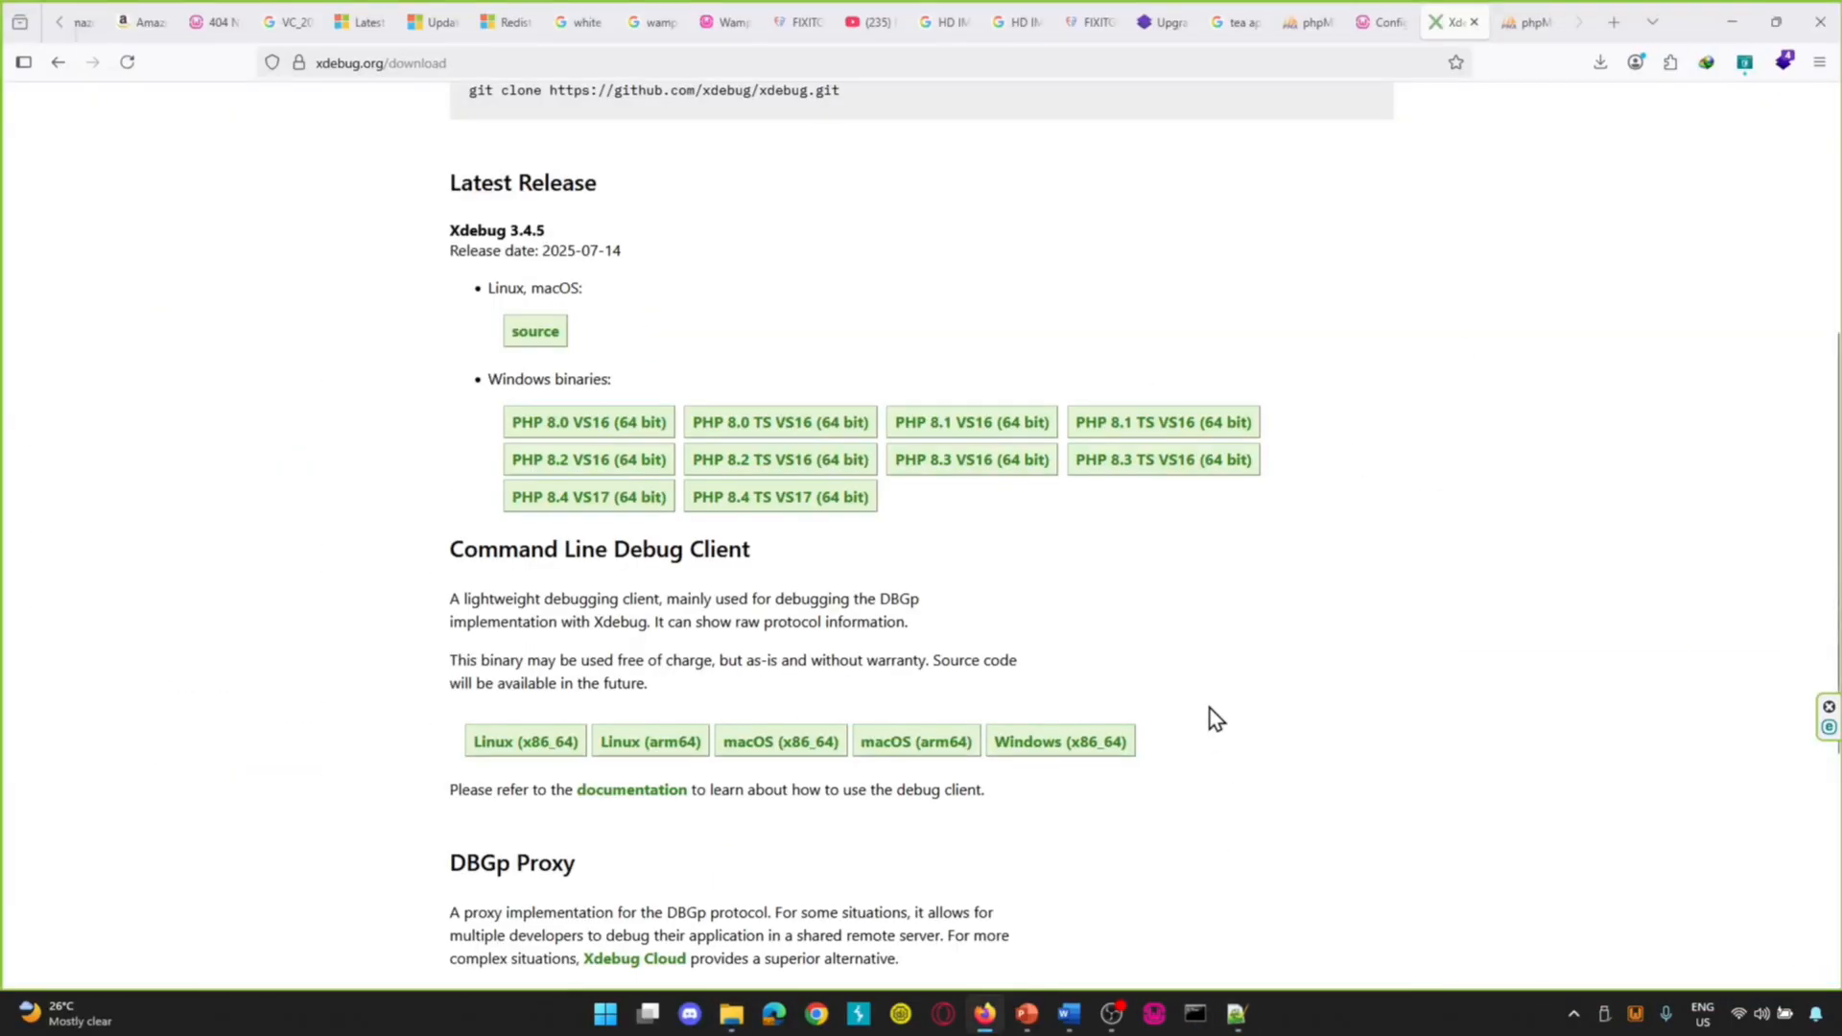
pyautogui.click(726, 1003)
pyautogui.click(1050, 874)
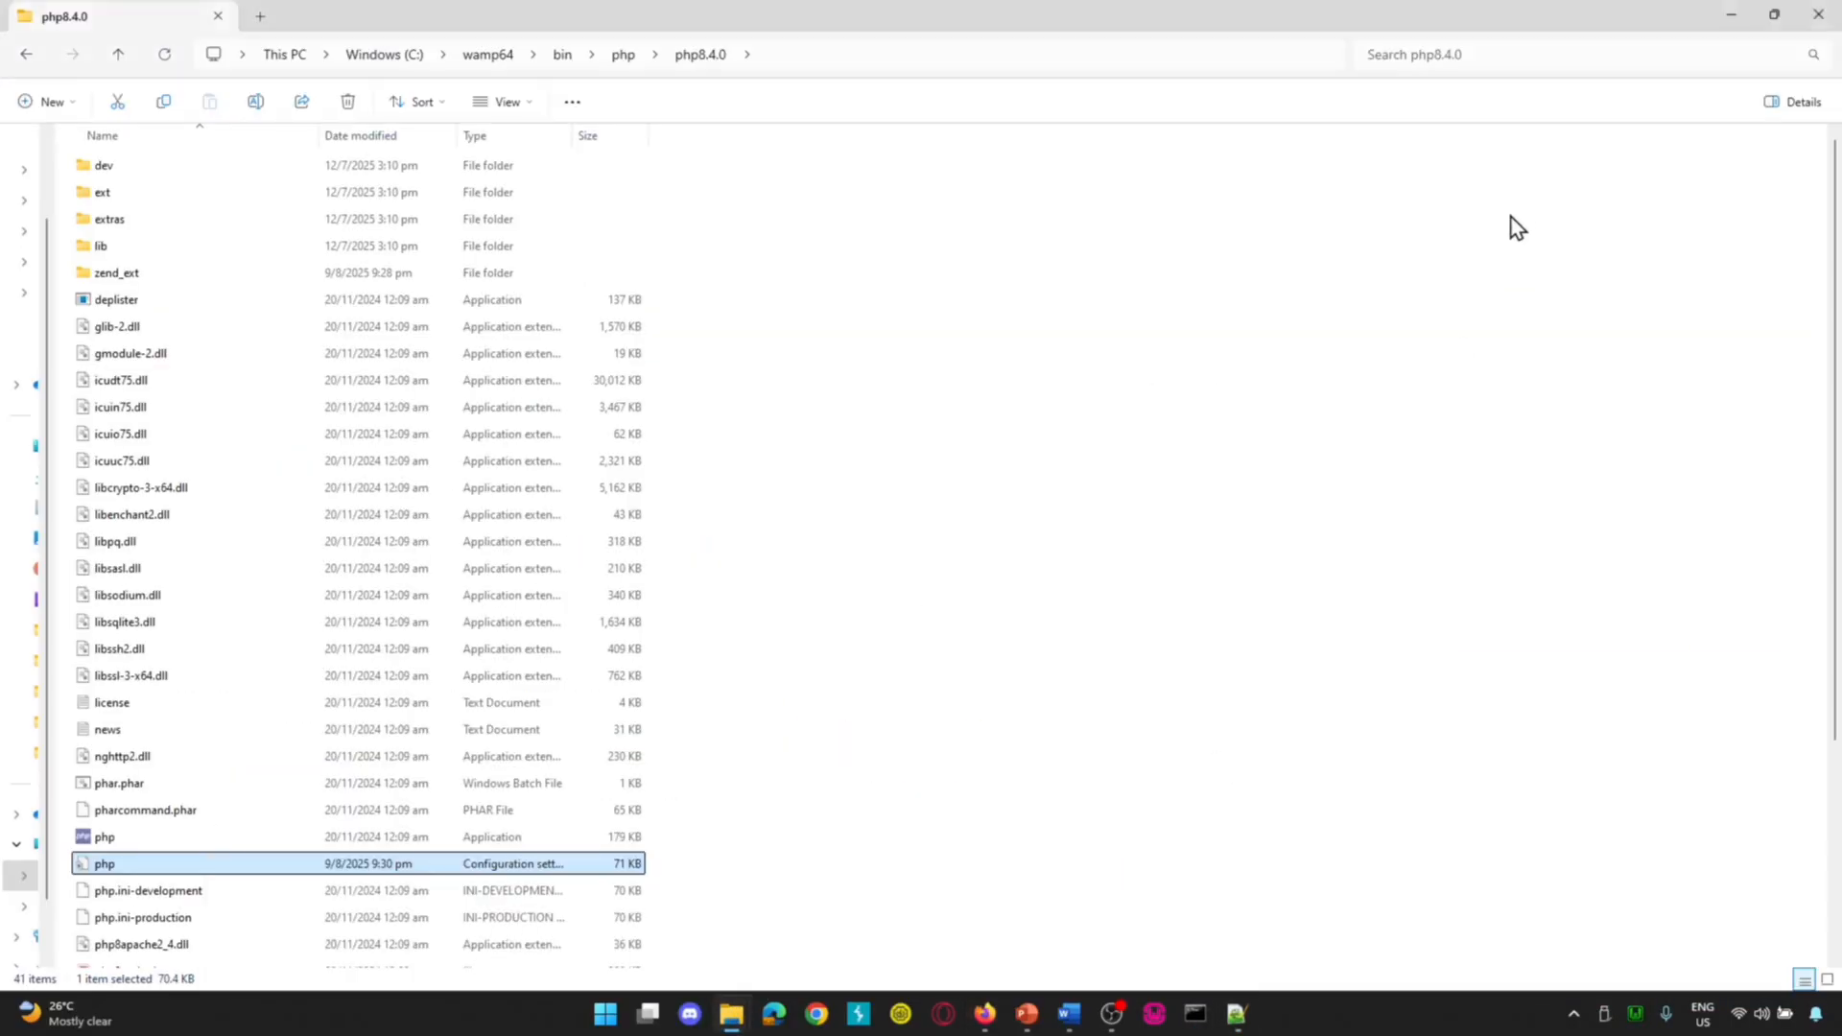
pyautogui.click(1733, 17)
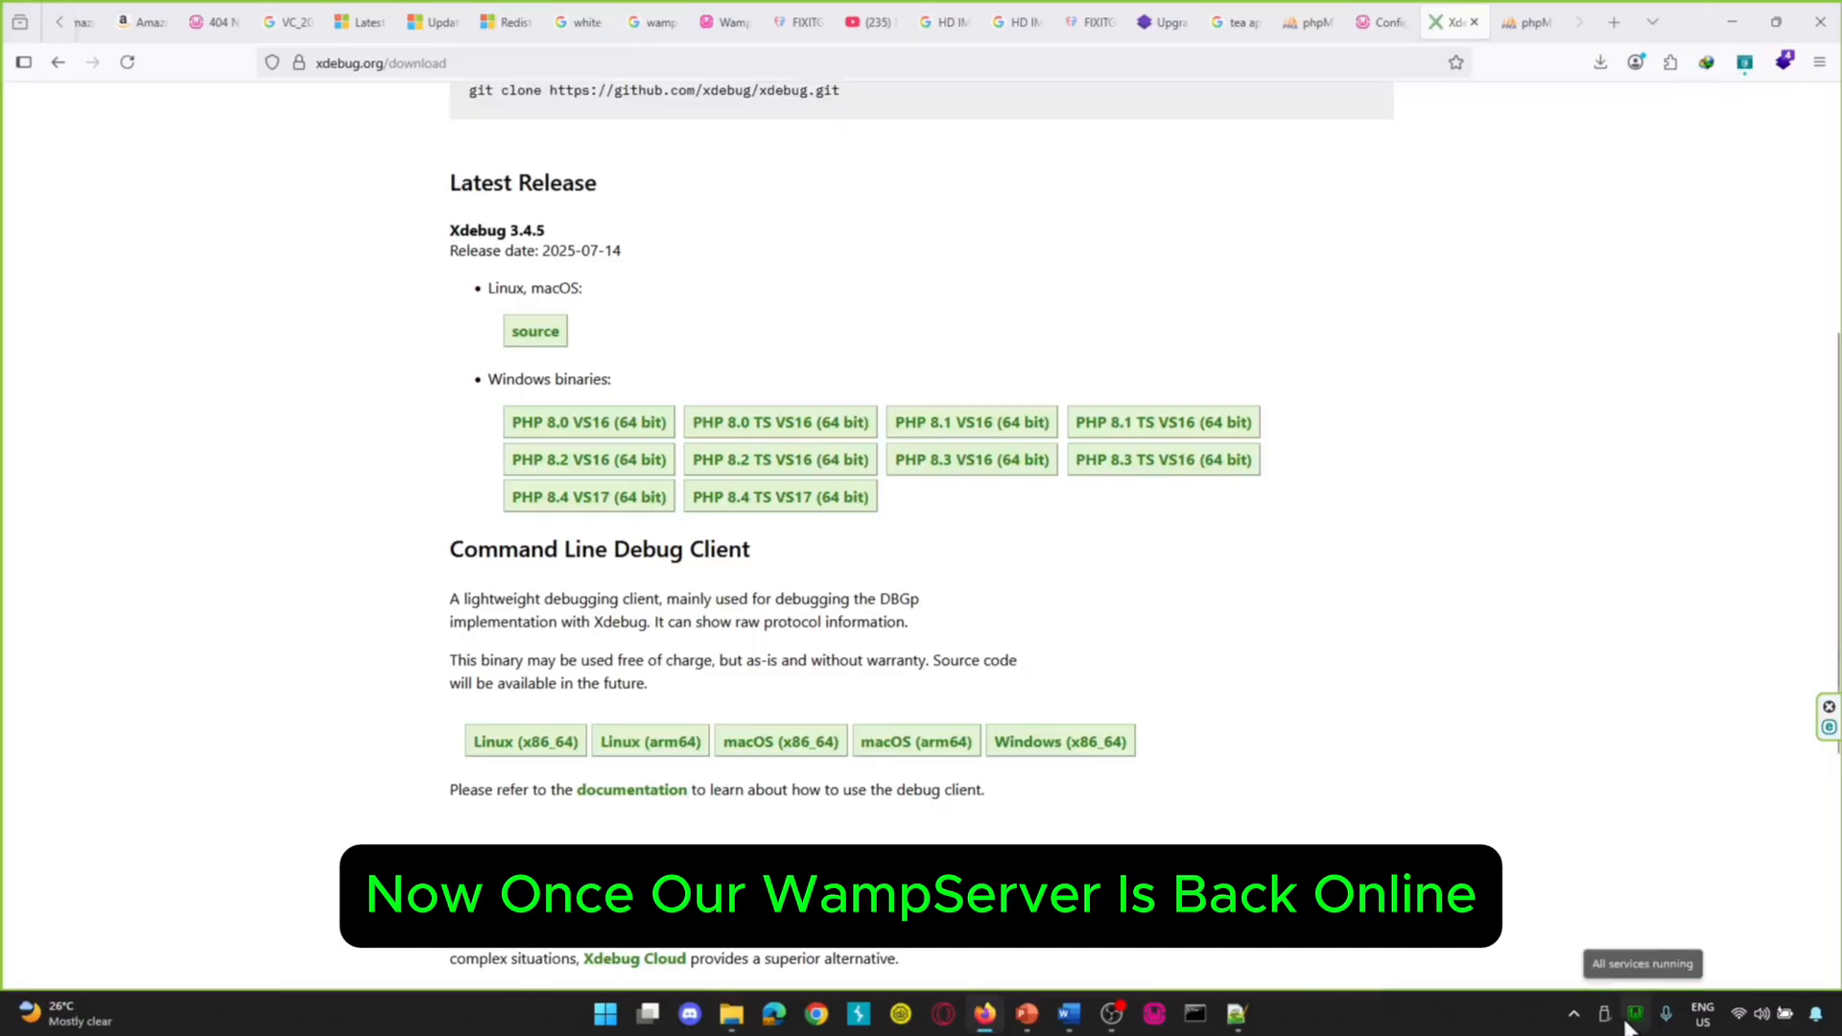
# - Open a fresh Command Prompt and check the PHP and Xdebug versions with php -v
pyautogui.click(1195, 1017)
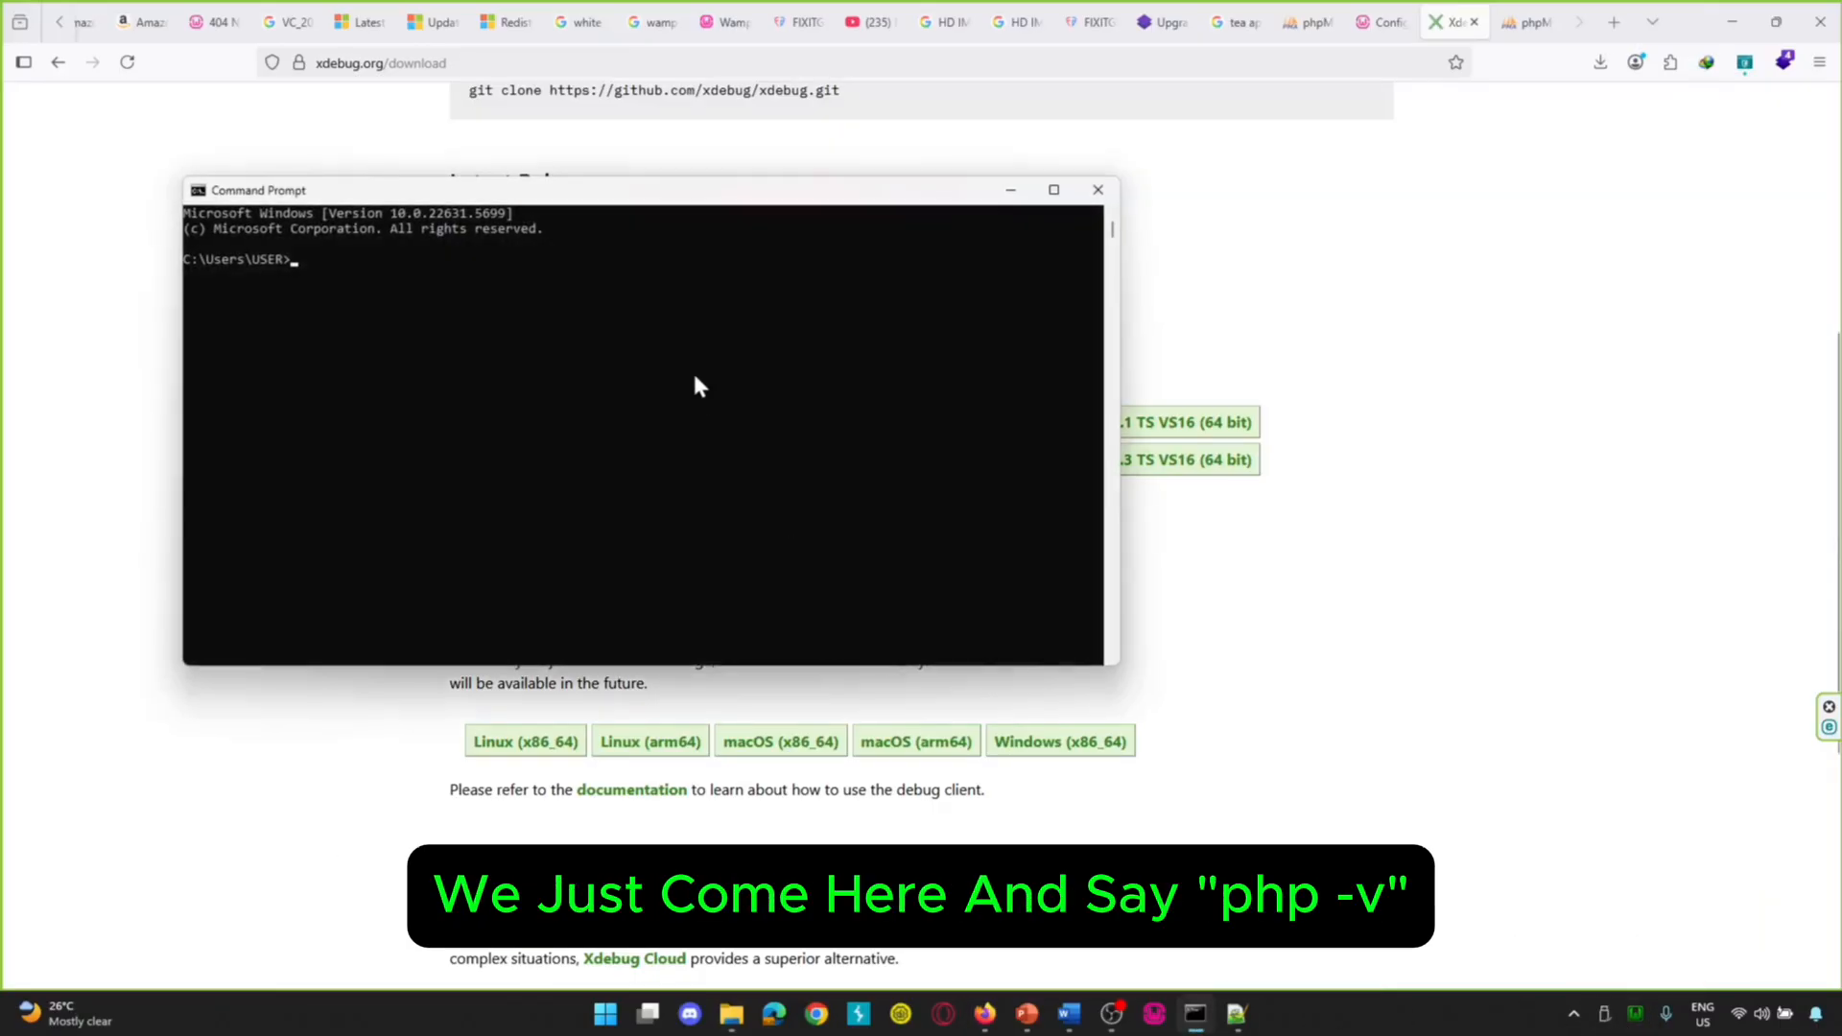
pyautogui.write('php -v')
pyautogui.press('Return')
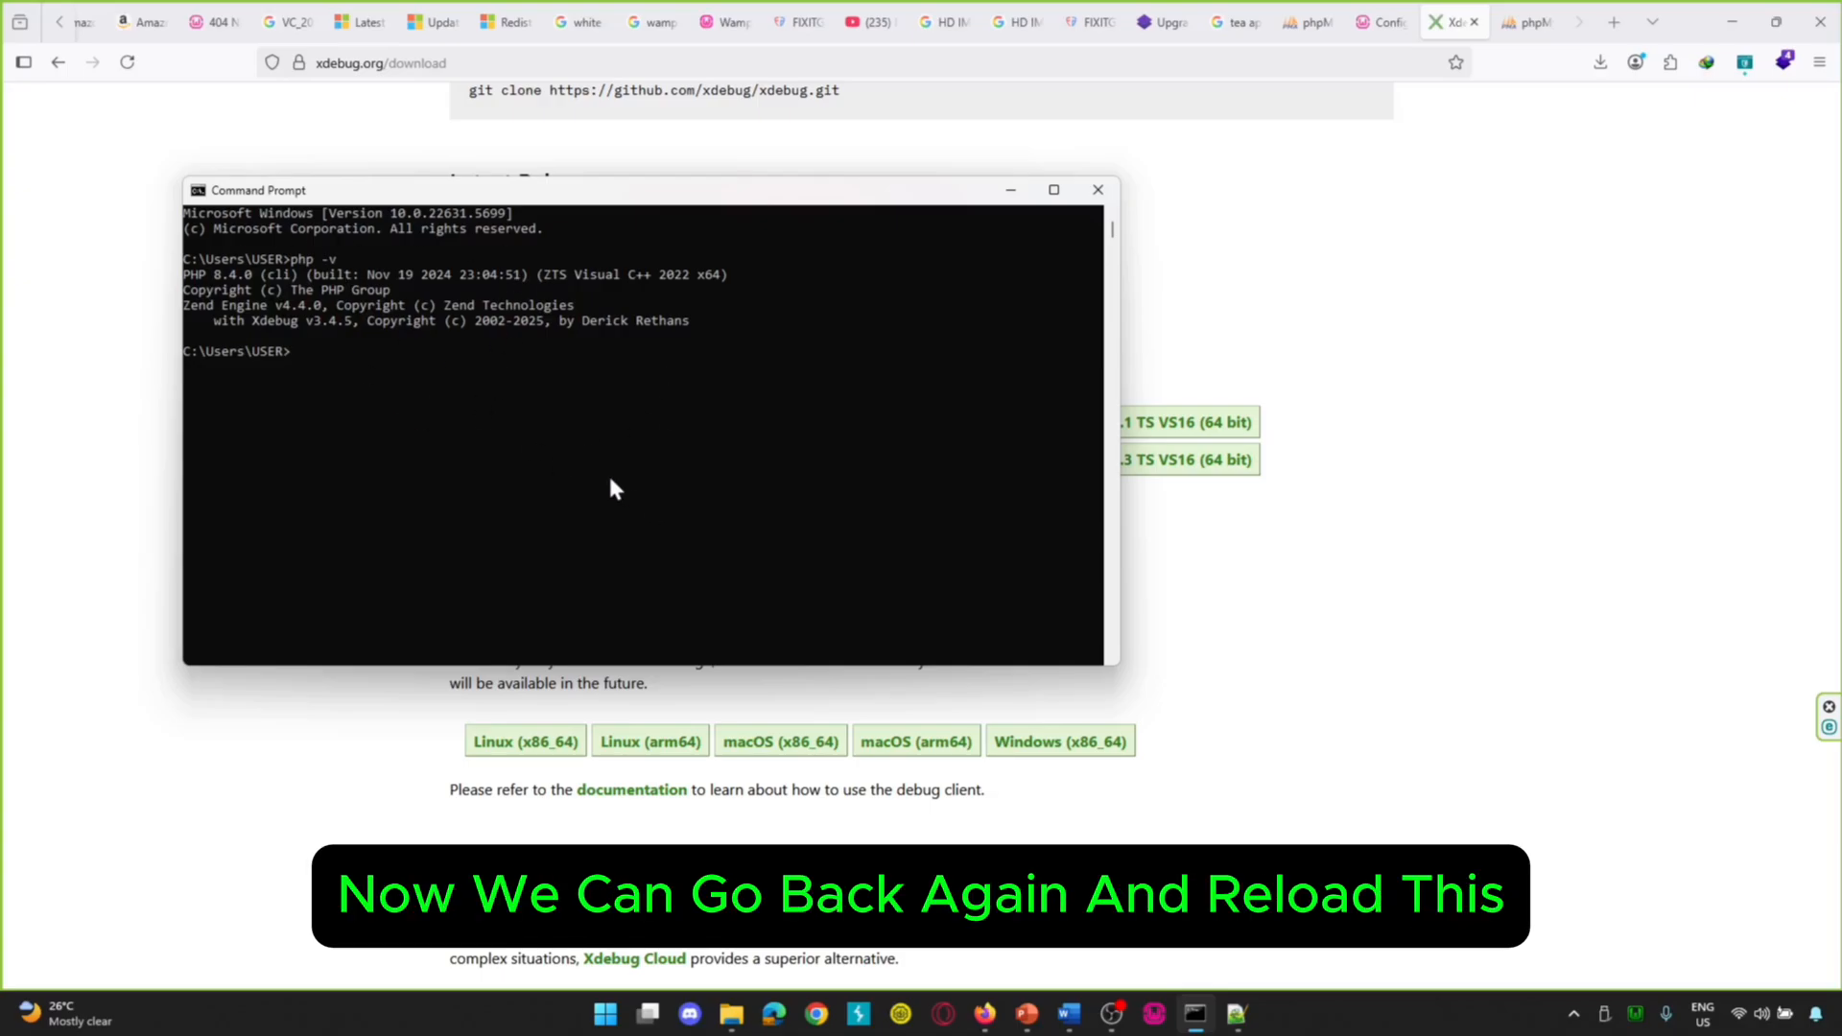
# - Reload the phpMyAdmin page in the browser and log in as root with an empty password
pyautogui.click(1523, 27)
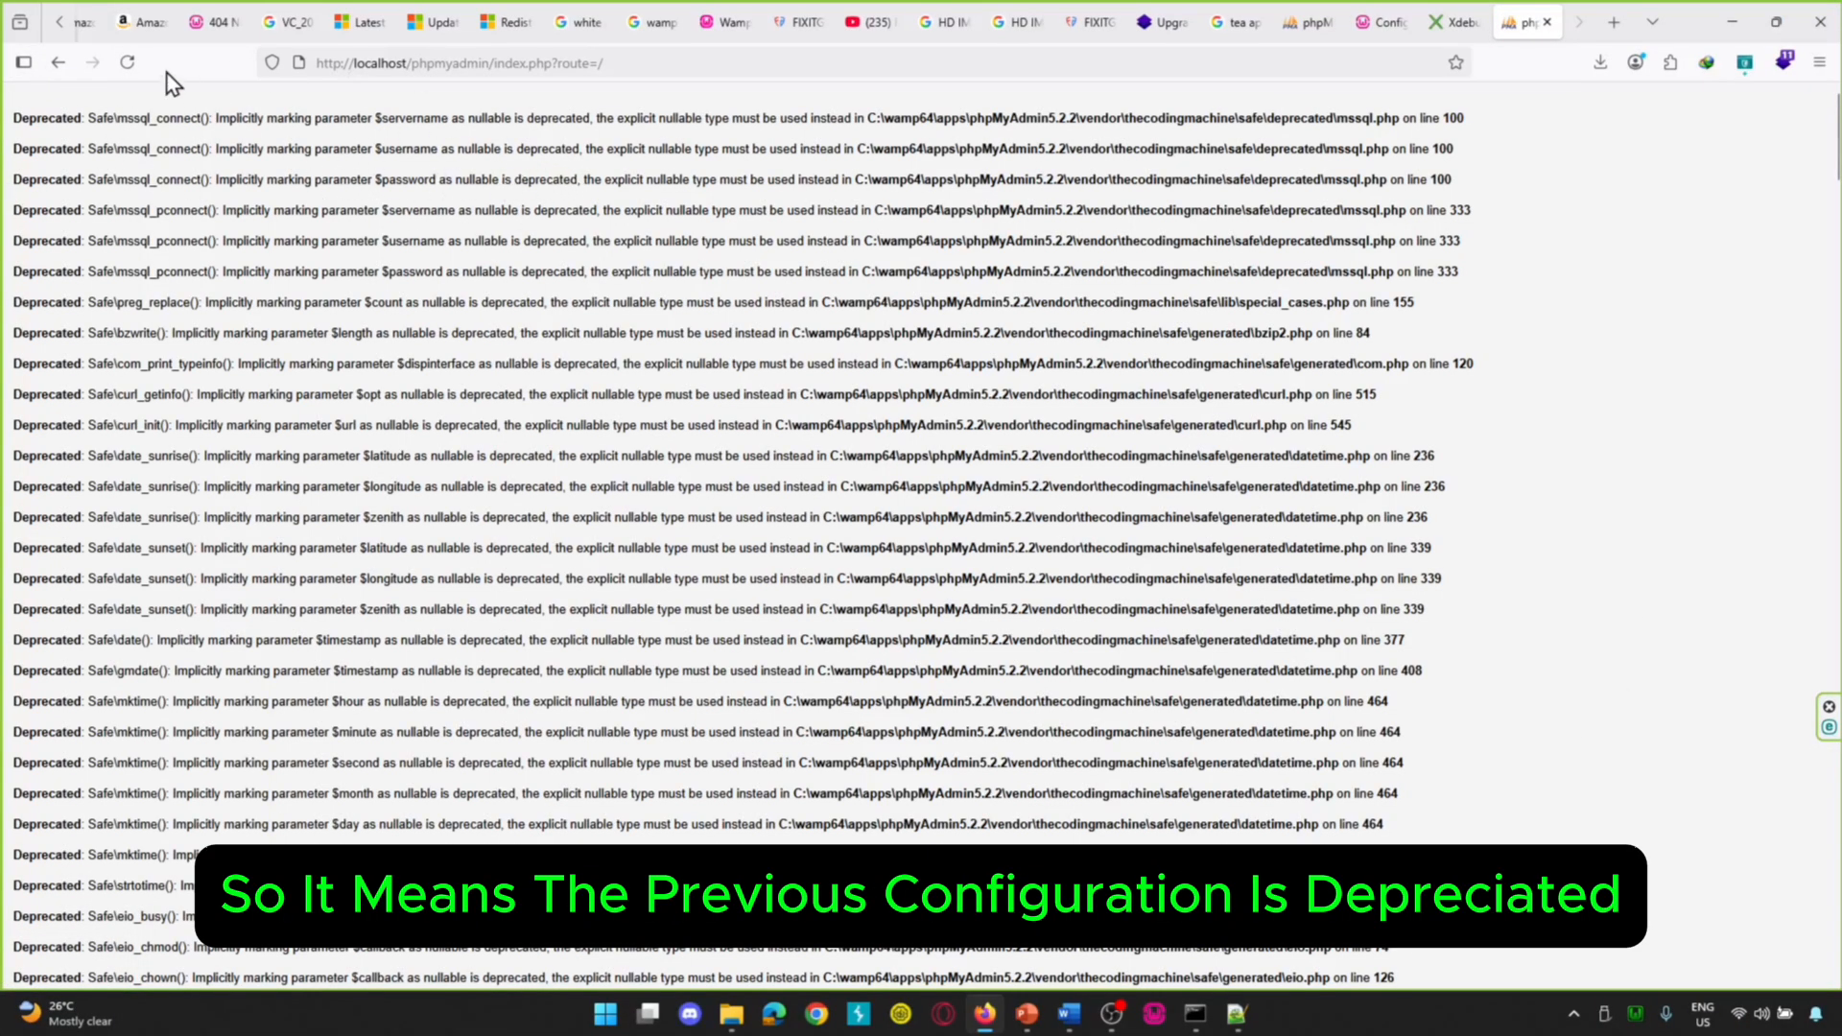
pyautogui.click(127, 63)
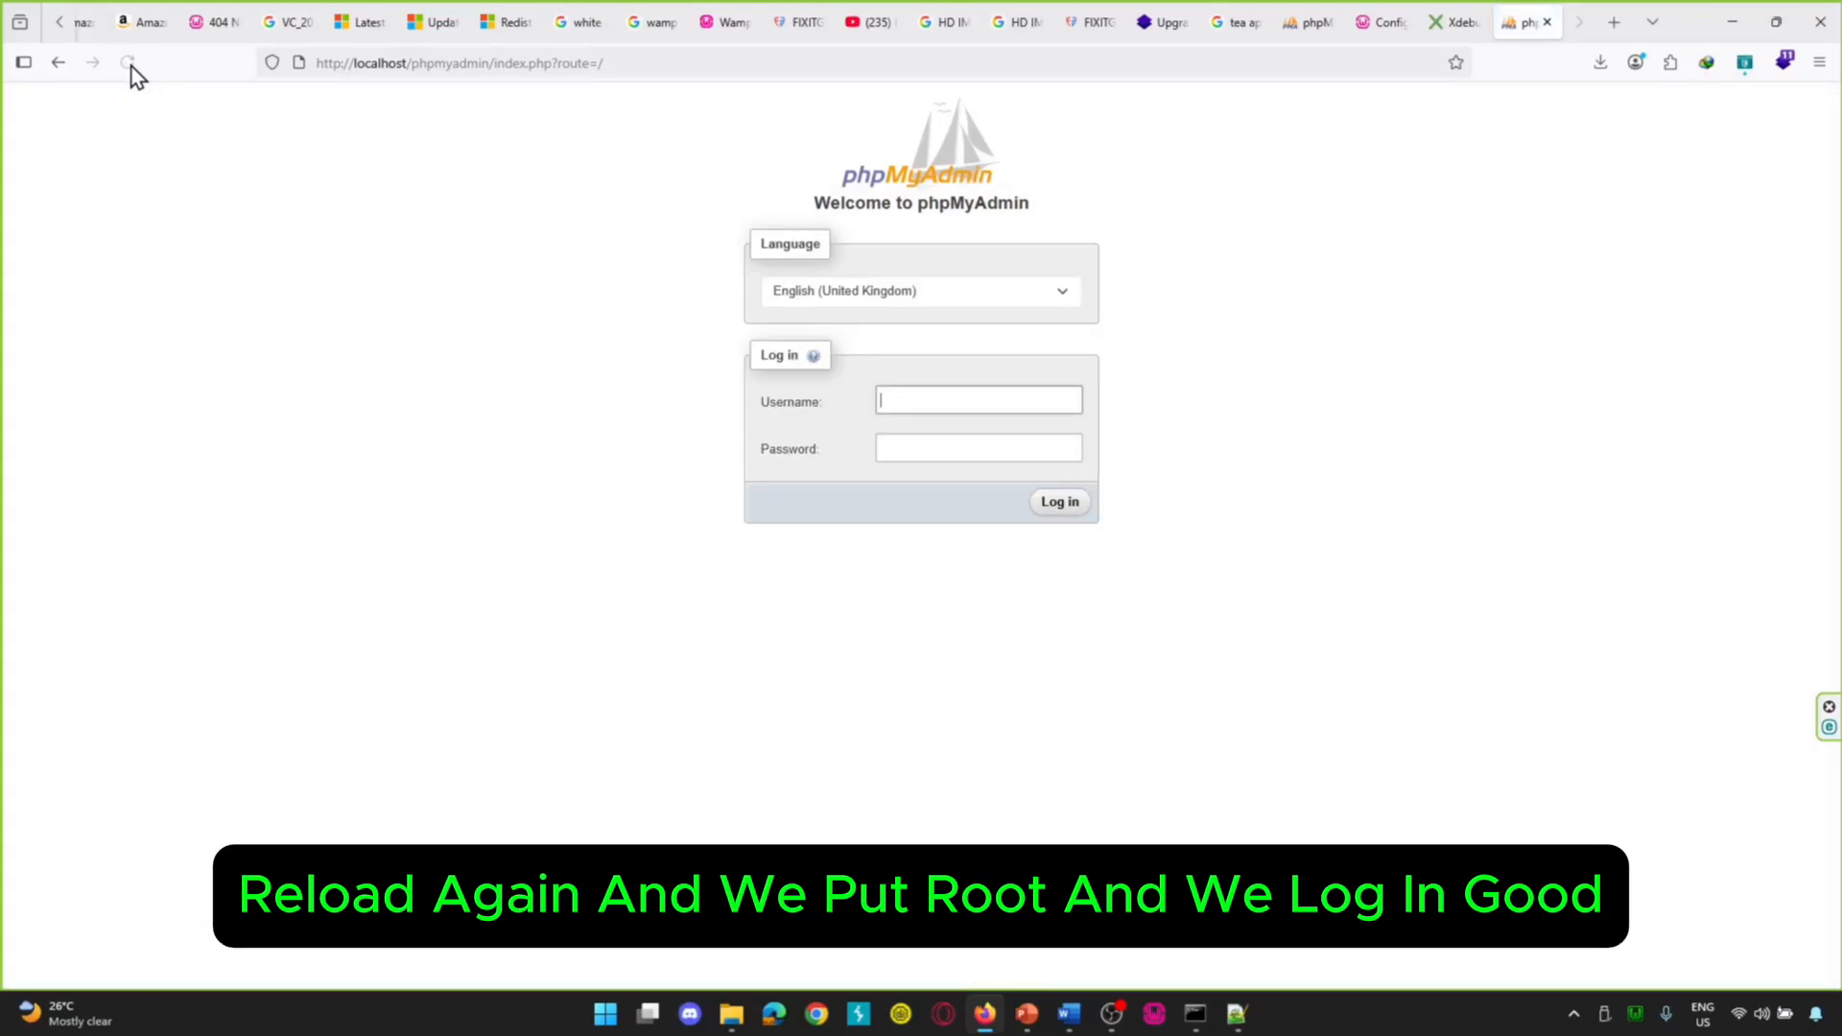
pyautogui.click(914, 402)
pyautogui.write('root')
pyautogui.click(1077, 506)
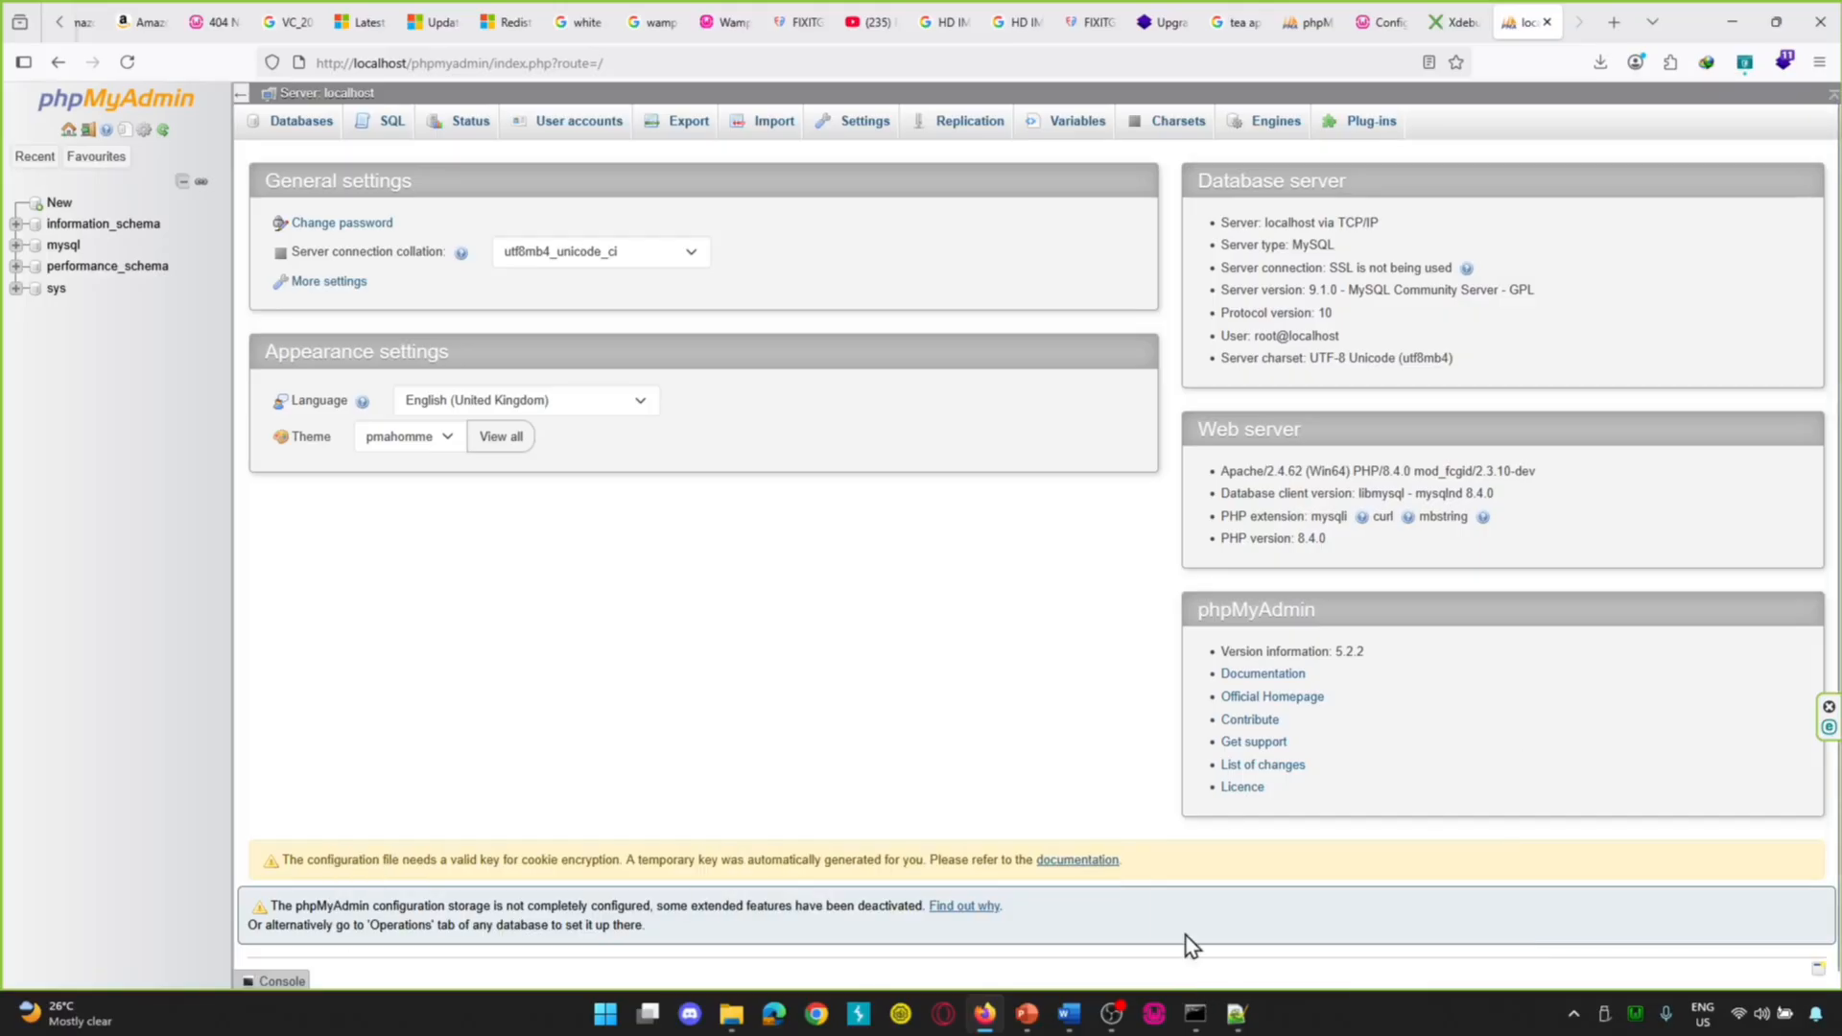
# - Clear the Command Prompt and generate a random encryption key with php -r "echo bin2hex(random_bytes(16));"
pyautogui.hotkey('alt', 'Tab')
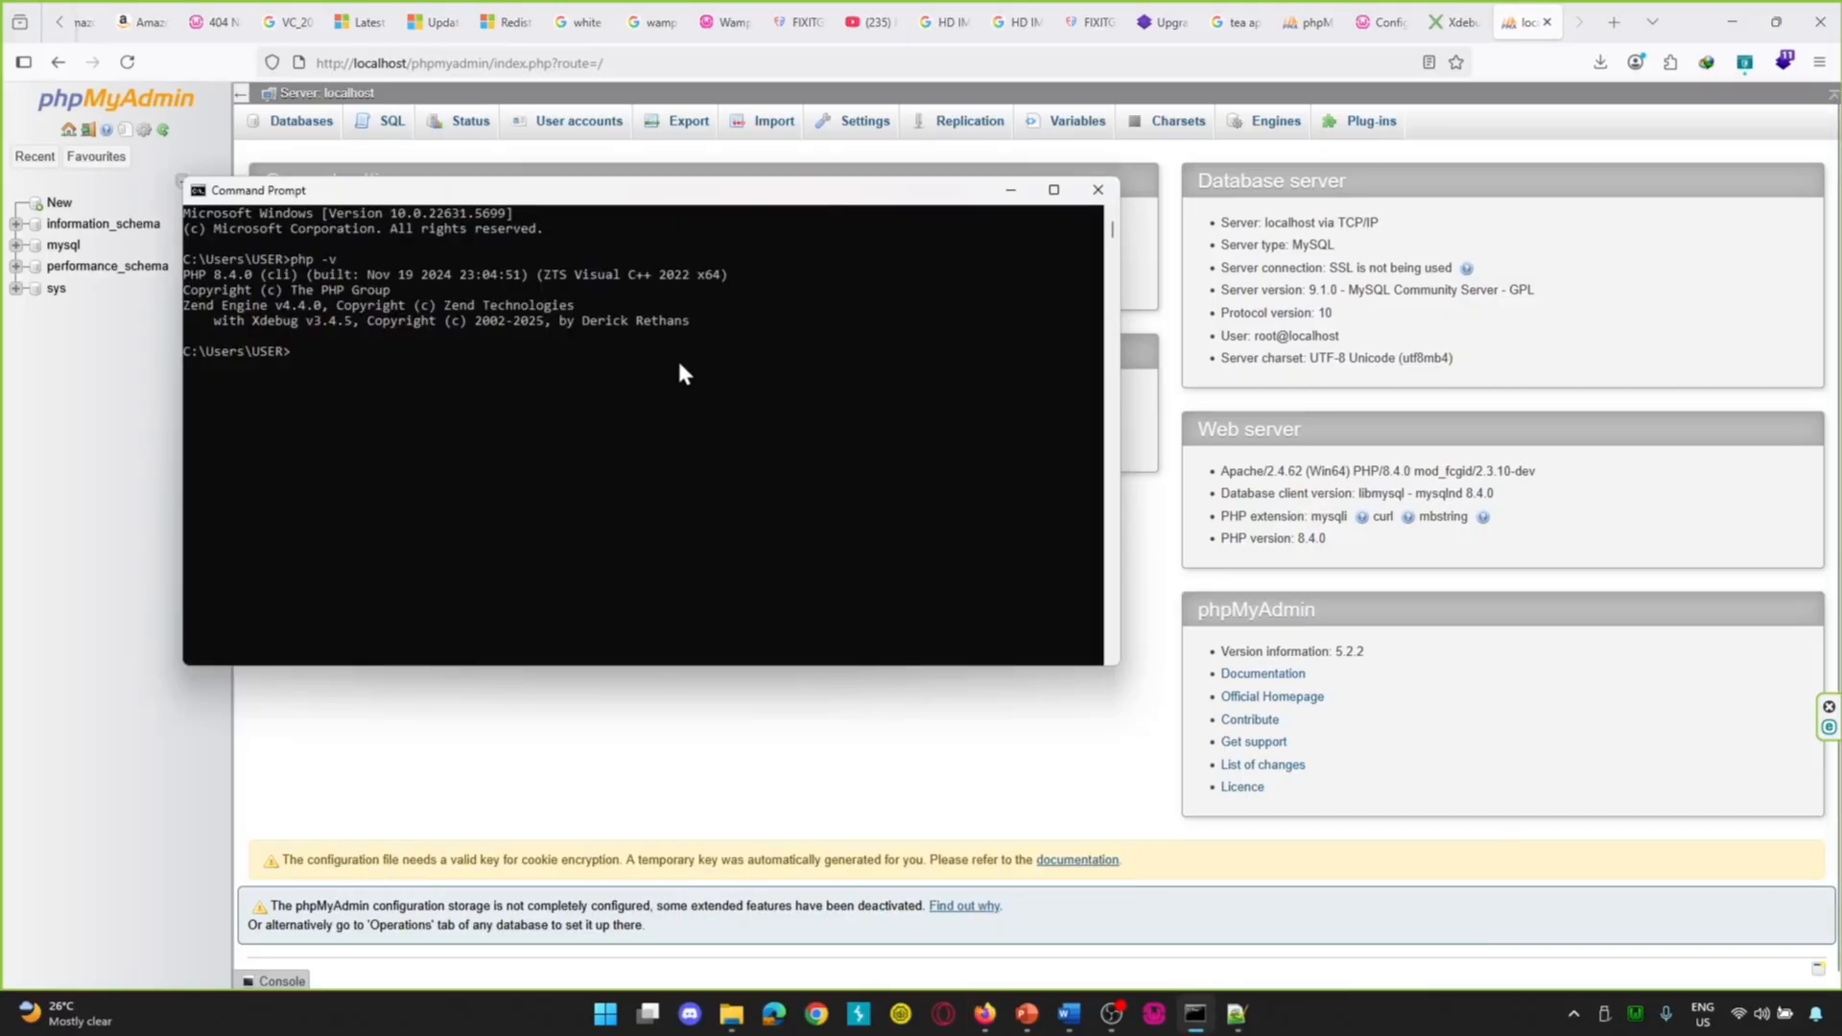
pyautogui.write('cls')
pyautogui.press('Return')
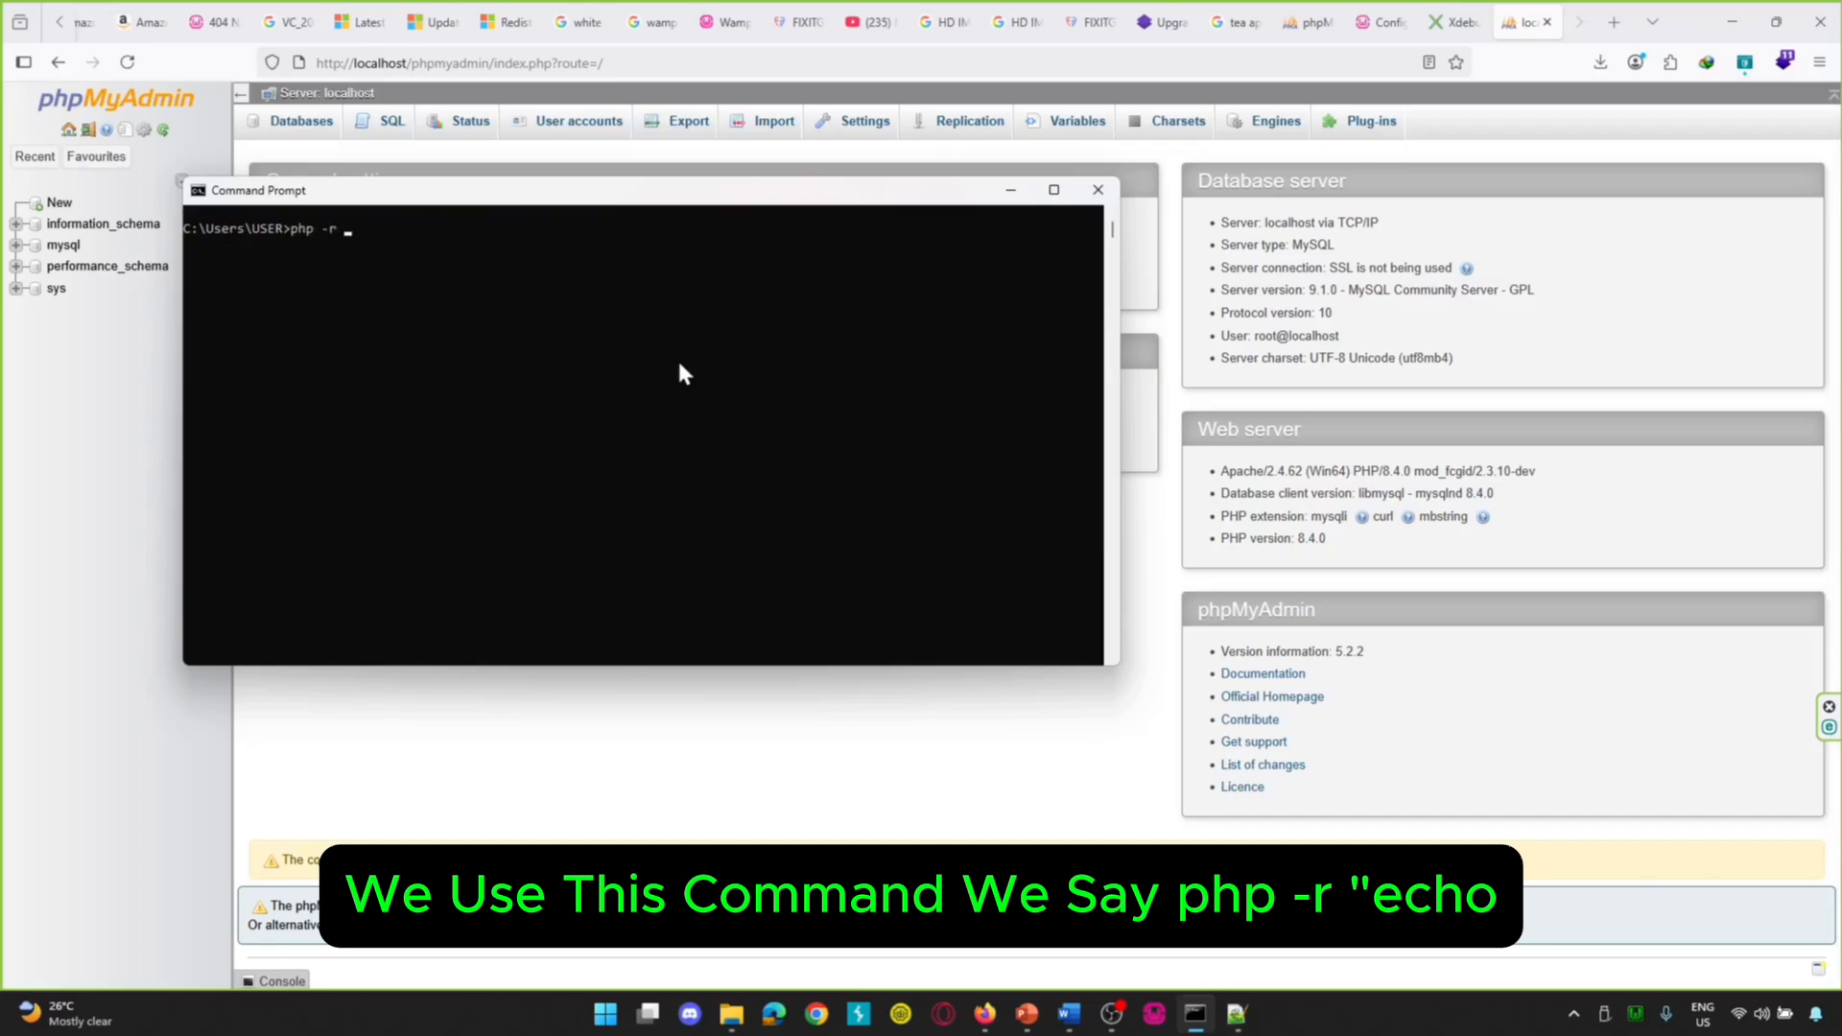
pyautogui.write('php -r "echo b')
pyautogui.write('2hex')
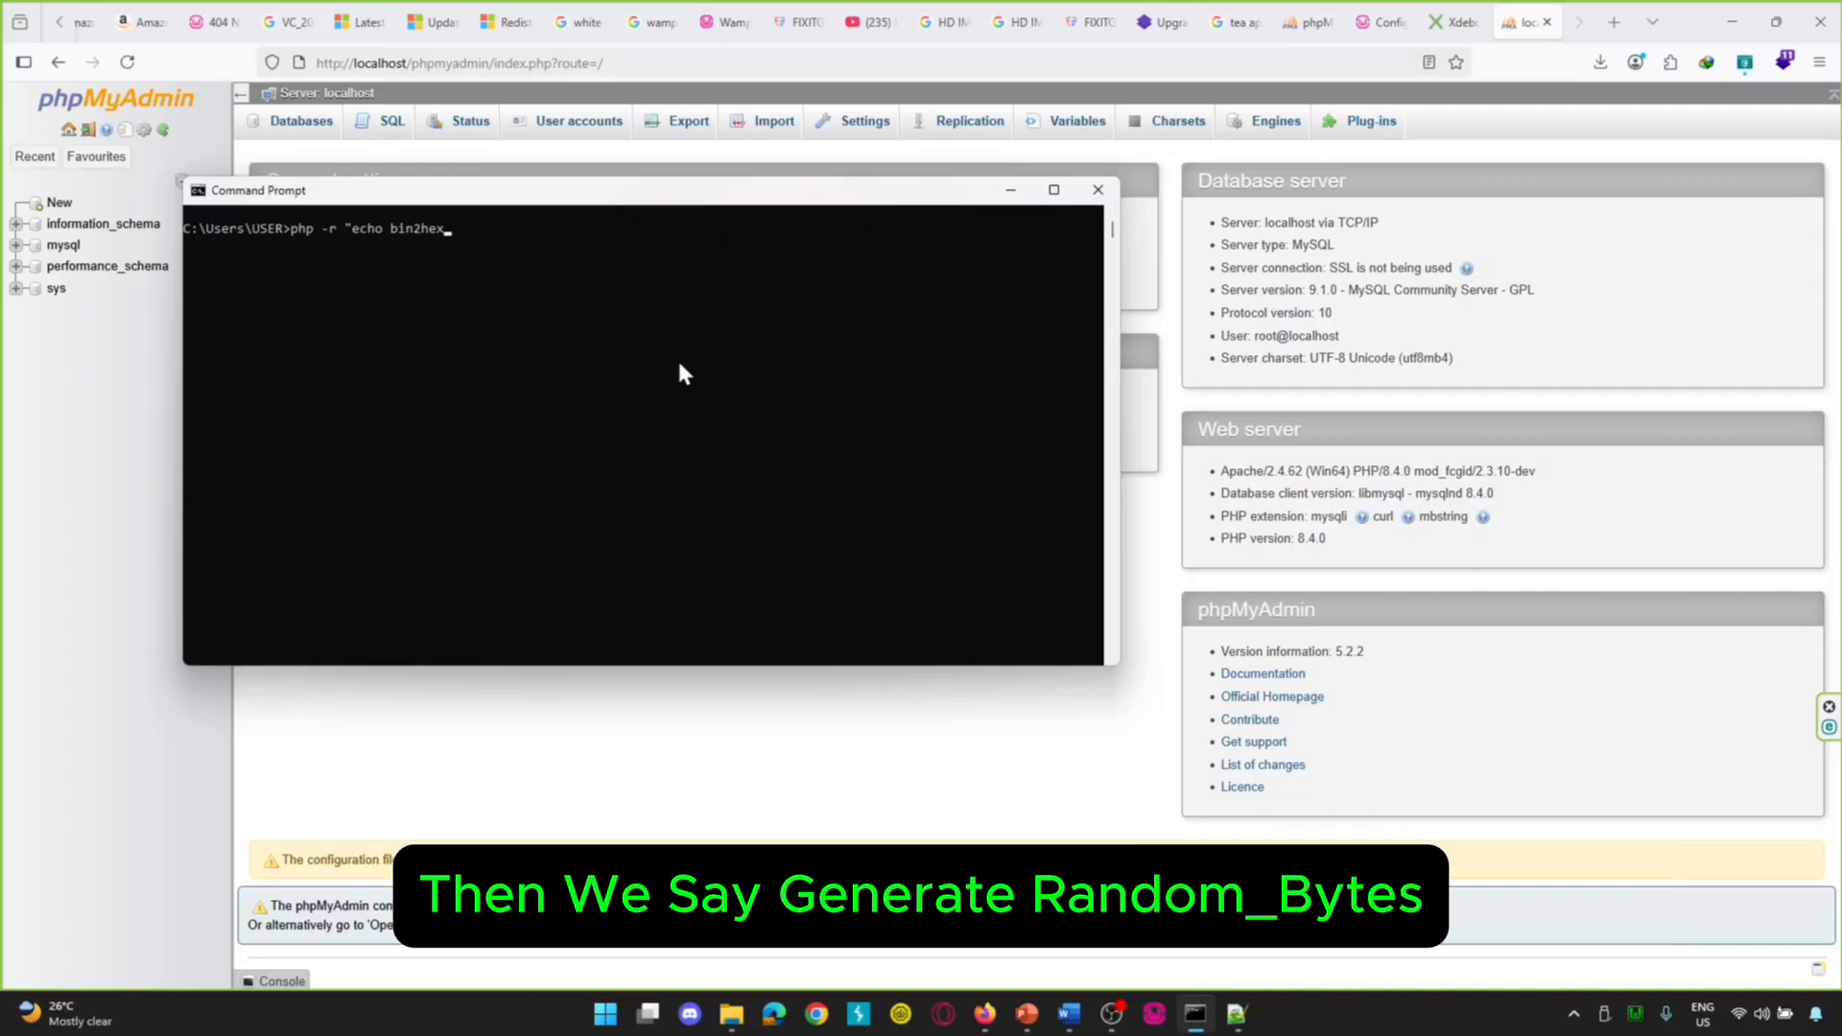
pyautogui.write('(random_bytes')
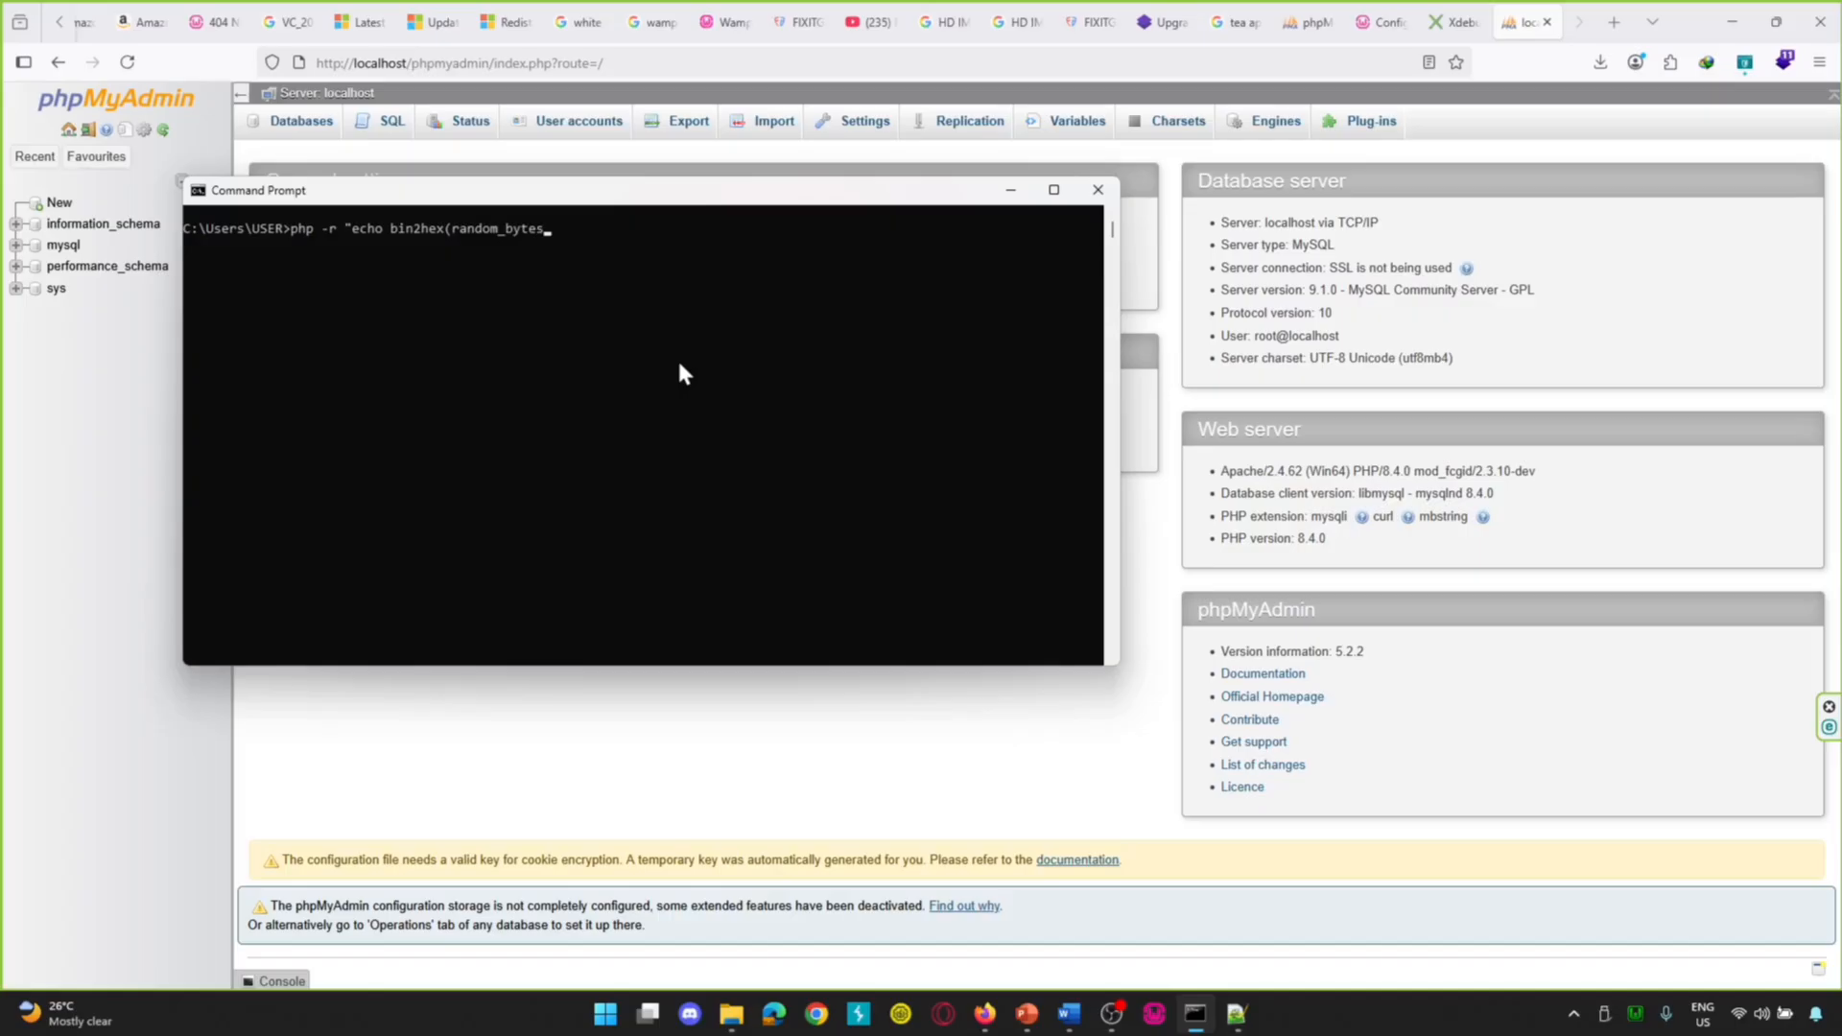
pyautogui.write('(1')
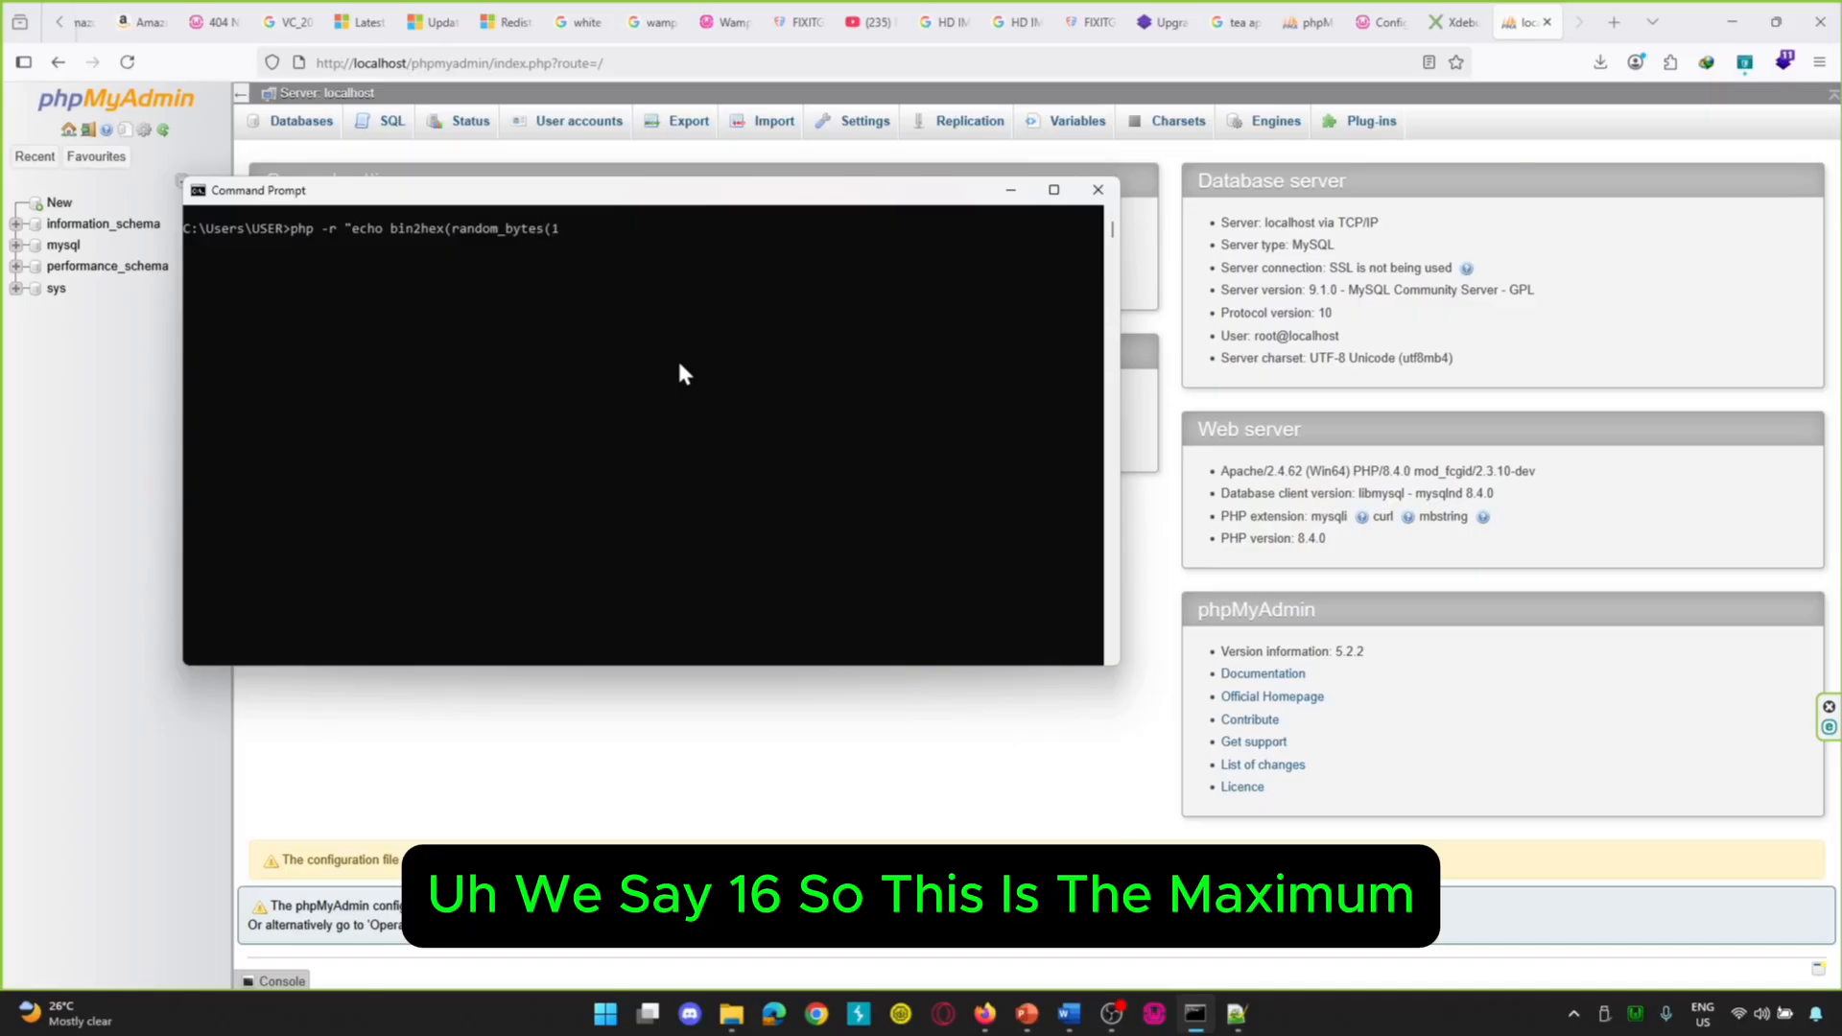
pyautogui.write('6')
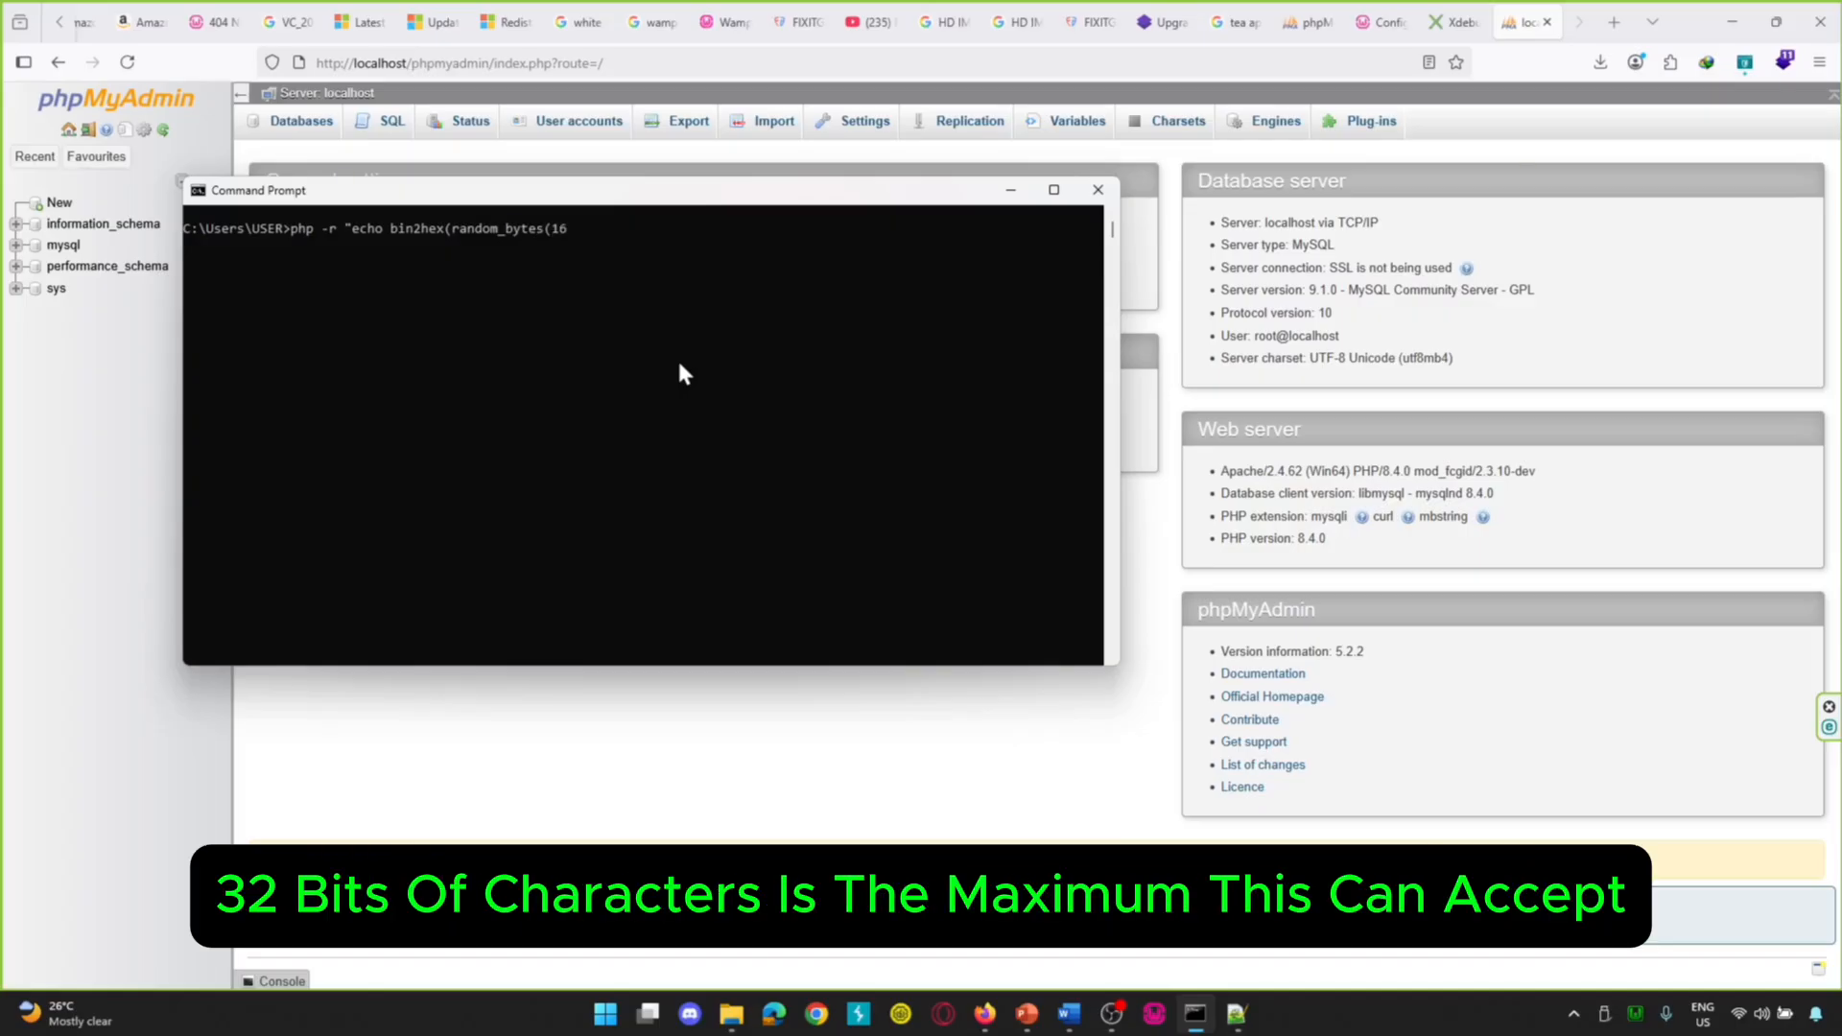
pyautogui.write('));')
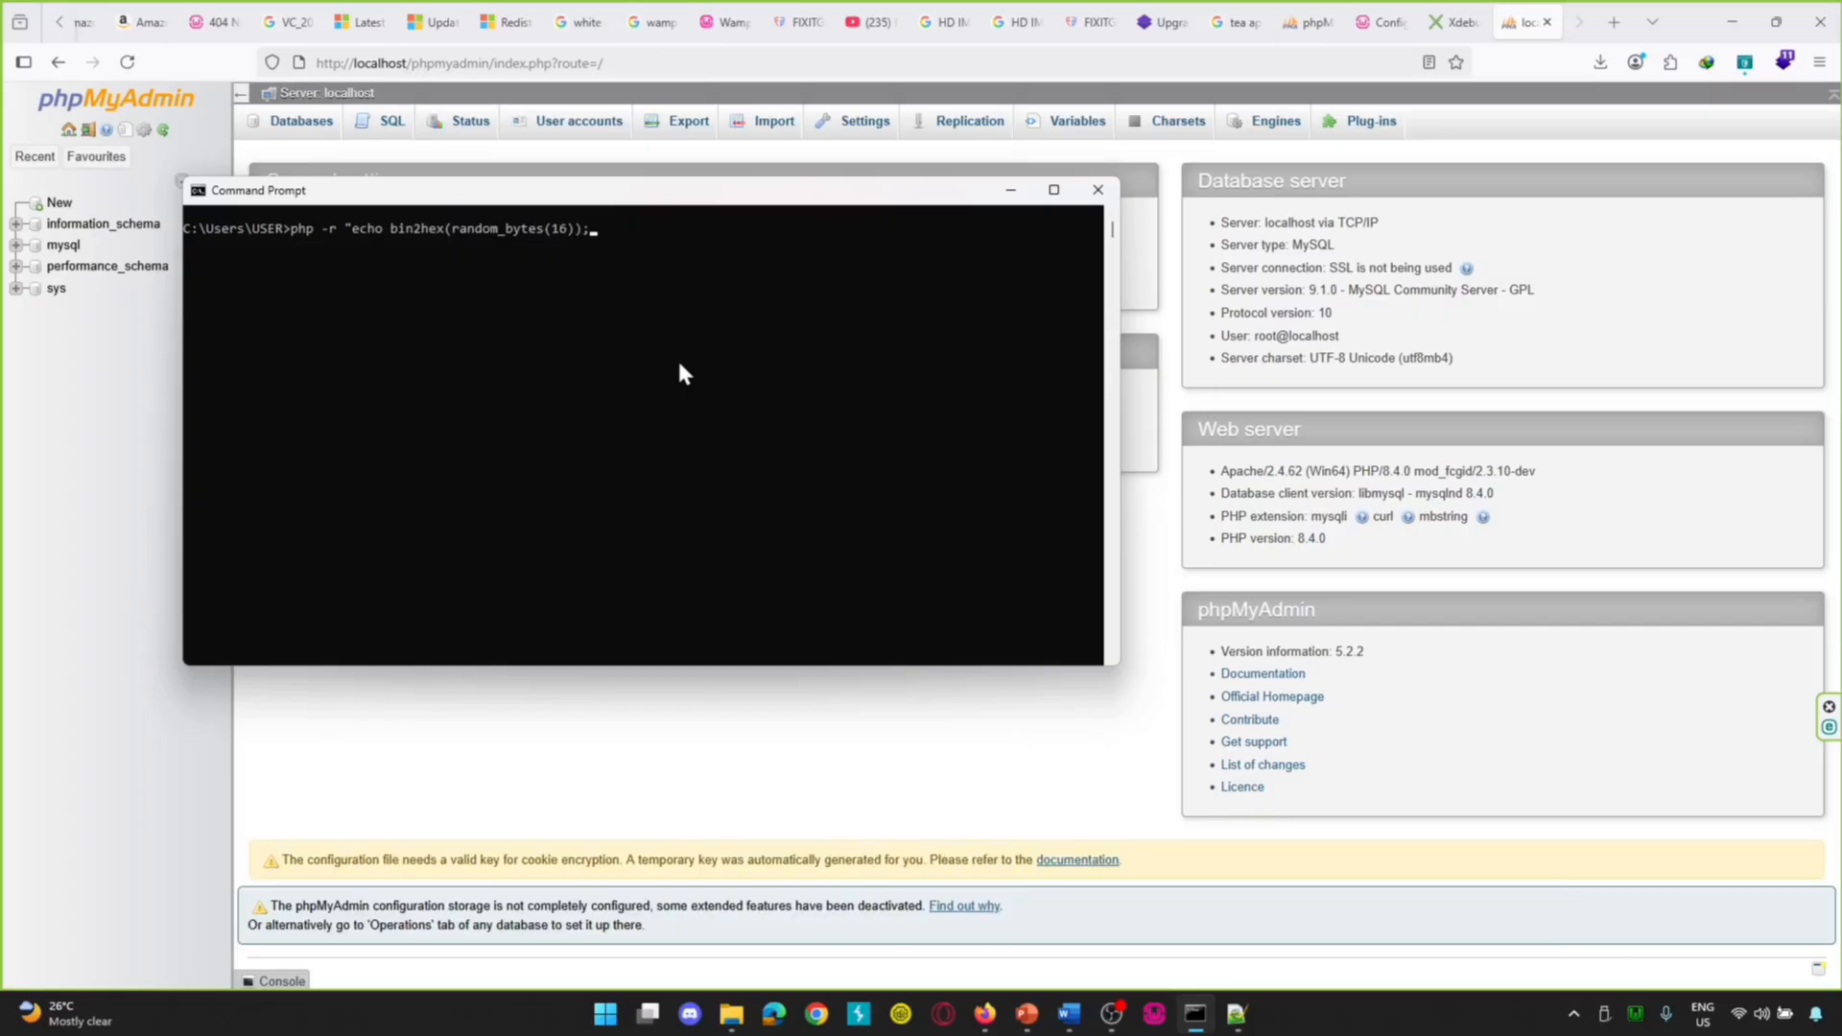
pyautogui.write('"')
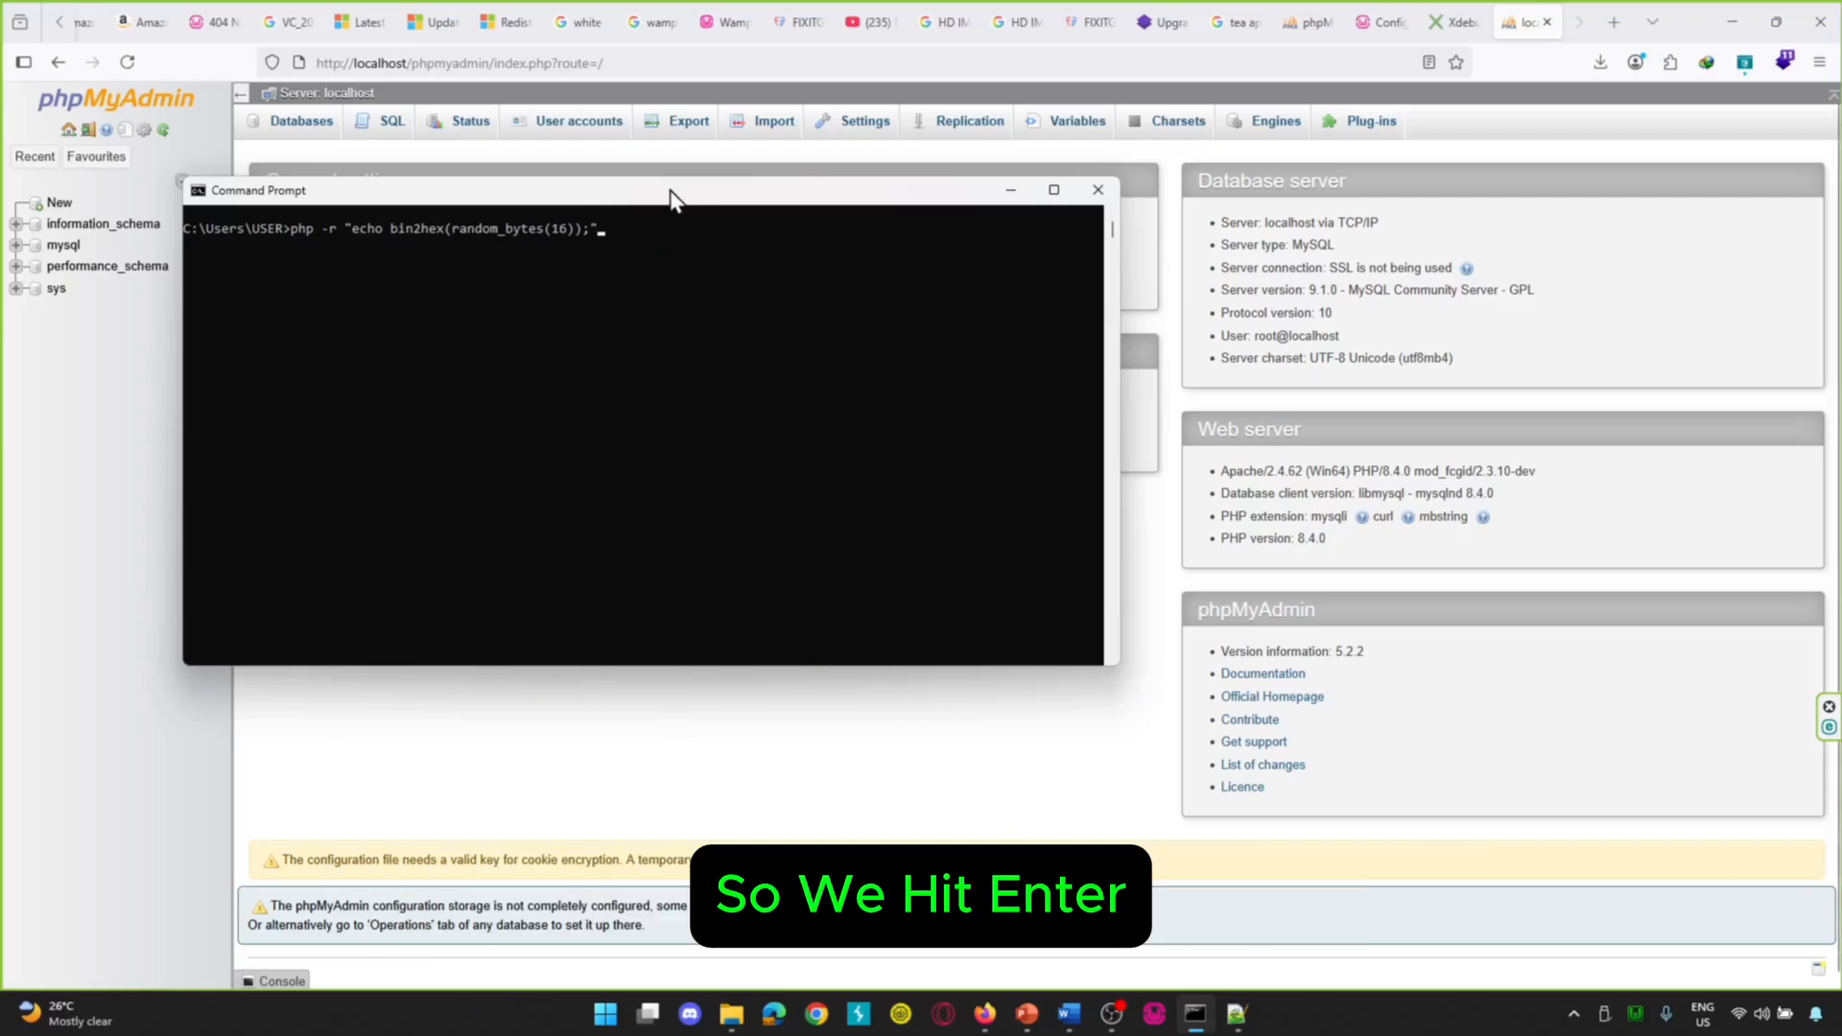
pyautogui.press('Return')
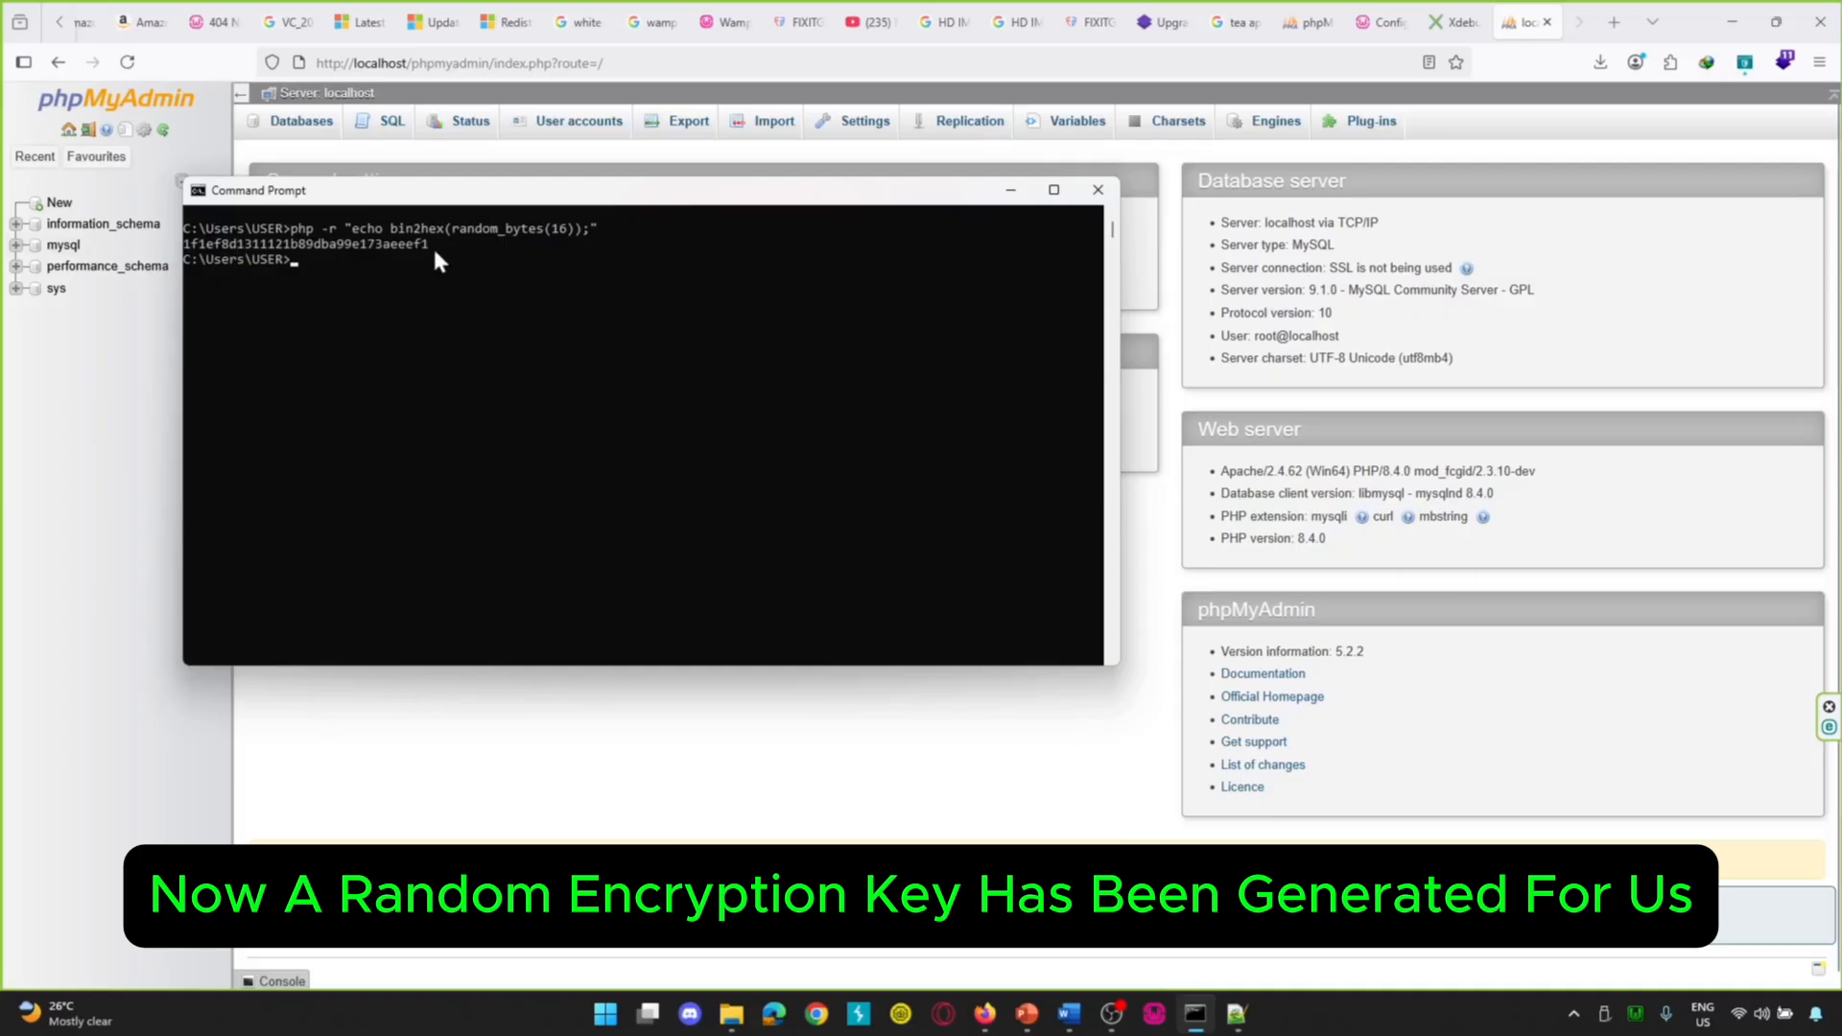
# - Copy the generated encryption key from the Command Prompt output and minimize the window
pyautogui.moveTo(434, 245); pyautogui.dragTo(231, 248)
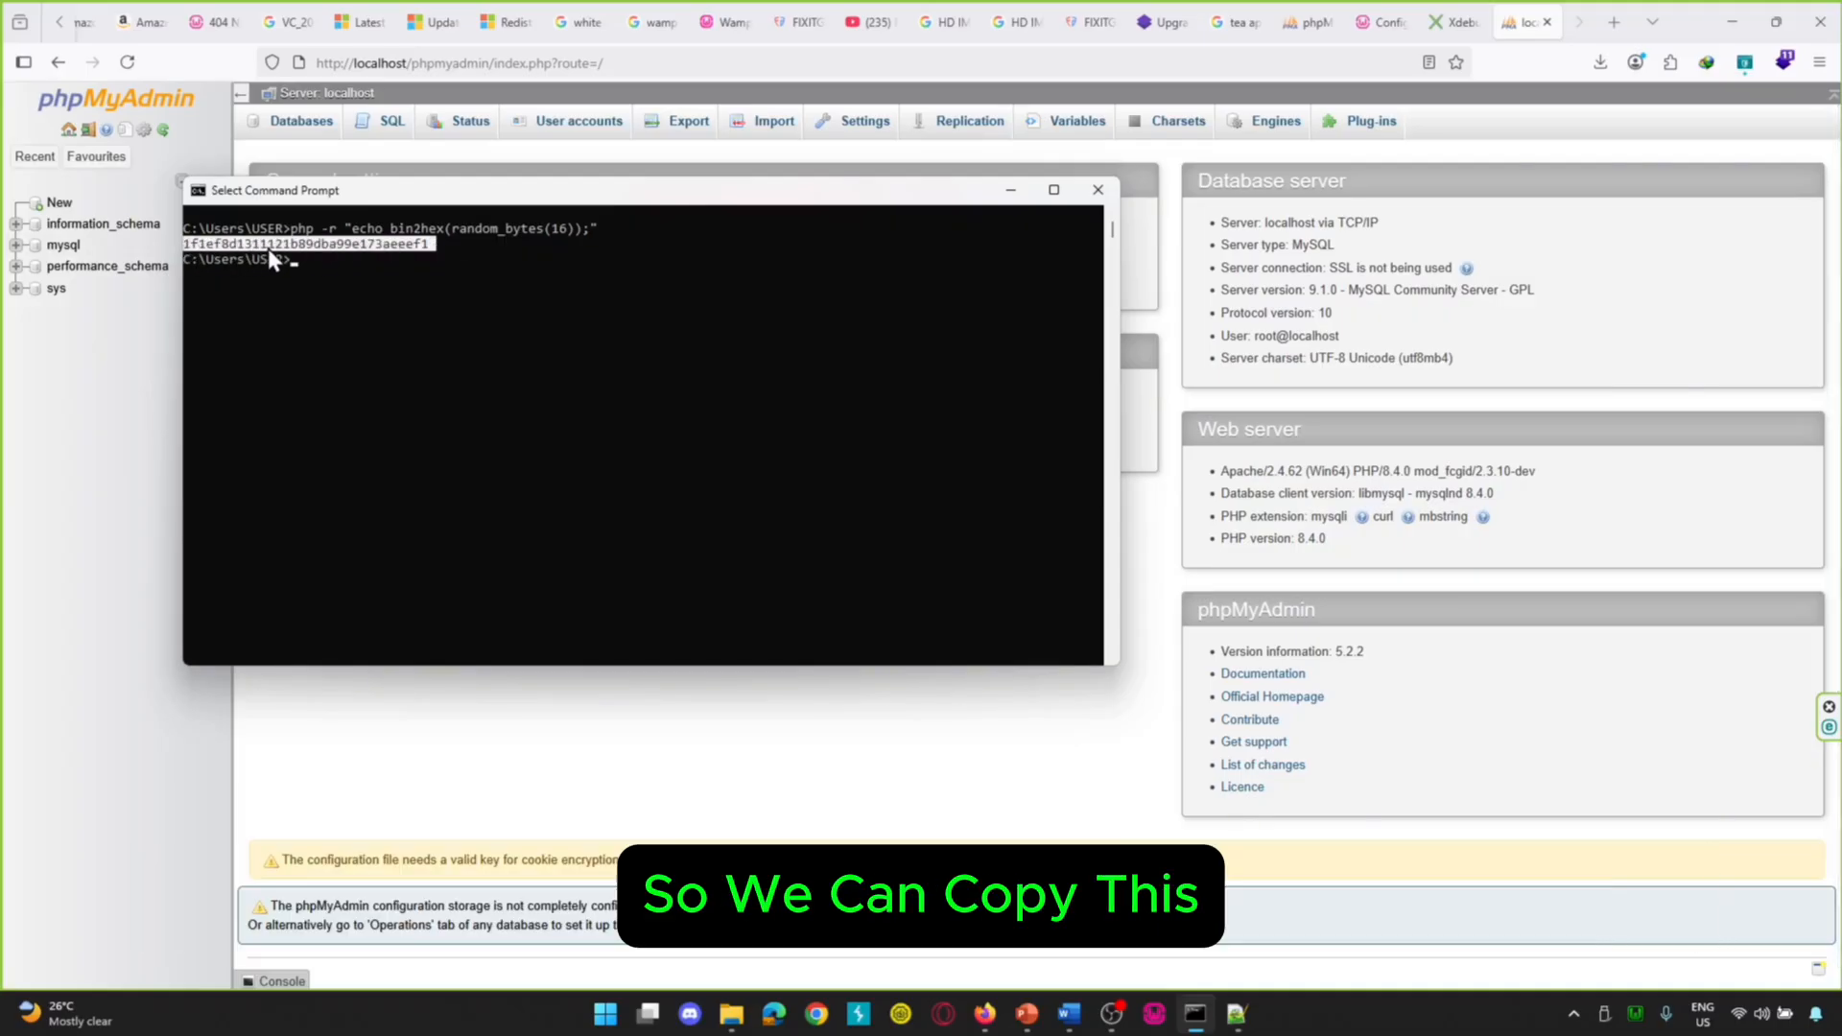
pyautogui.hotkey('ctrl', 'c')
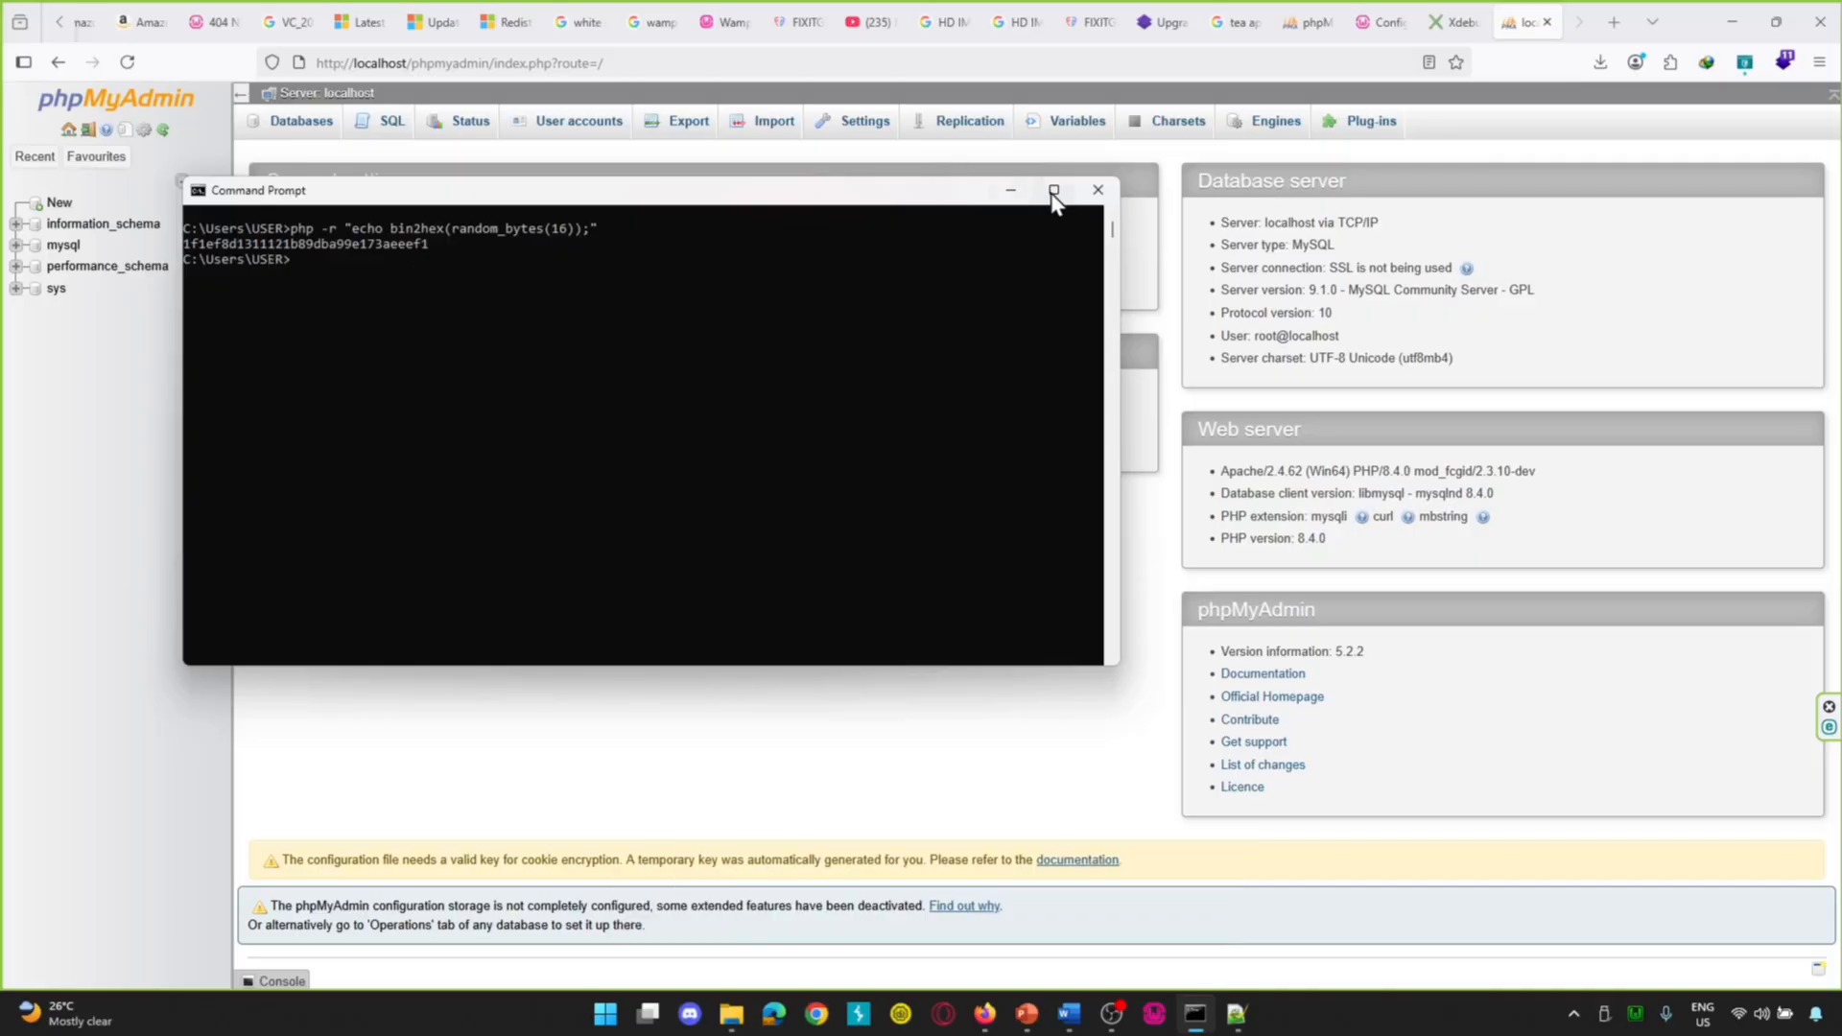
pyautogui.click(1012, 195)
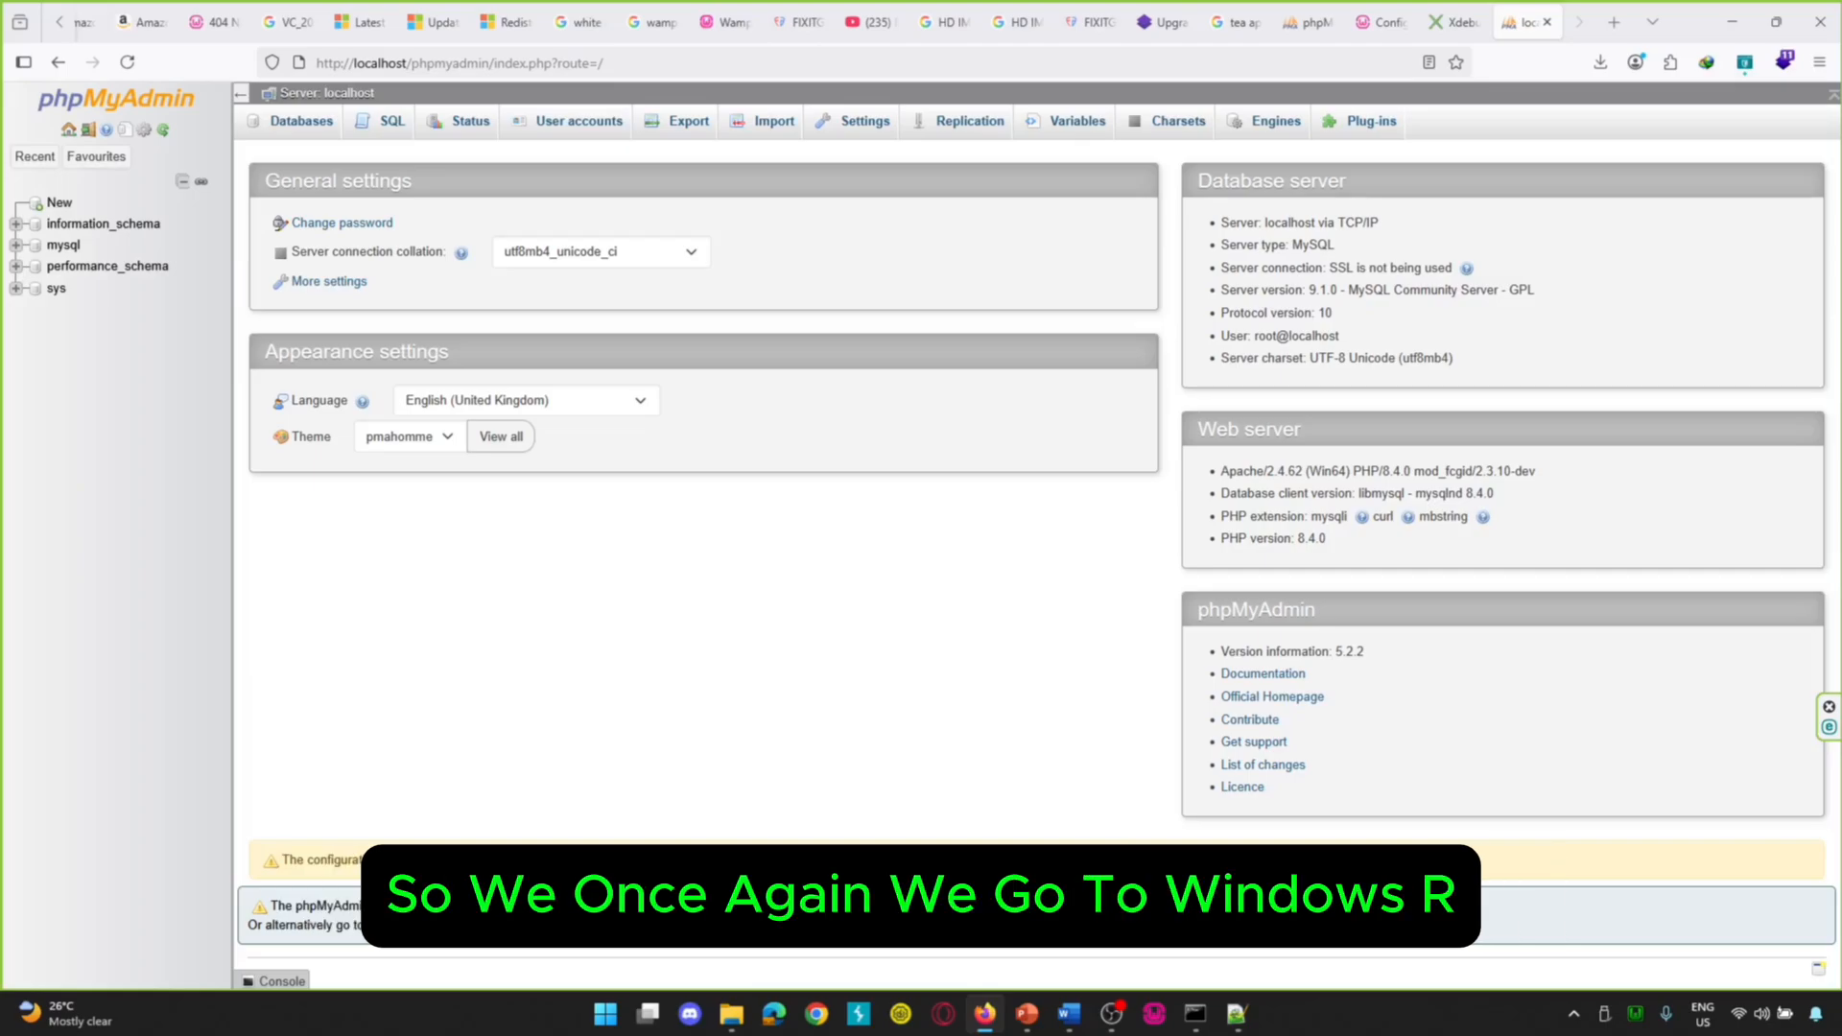
# - Open config.inc from the C:/wamp64/apps/phpMyAdmin5.2.2 folder in Notepad++
pyautogui.press('super+r')
pyautogui.click(331, 889)
pyautogui.press('BackSpace')
pyautogui.press('BackSpace')
pyautogui.press('BackSpace')
pyautogui.press('BackSpace')
pyautogui.press('BackSpace')
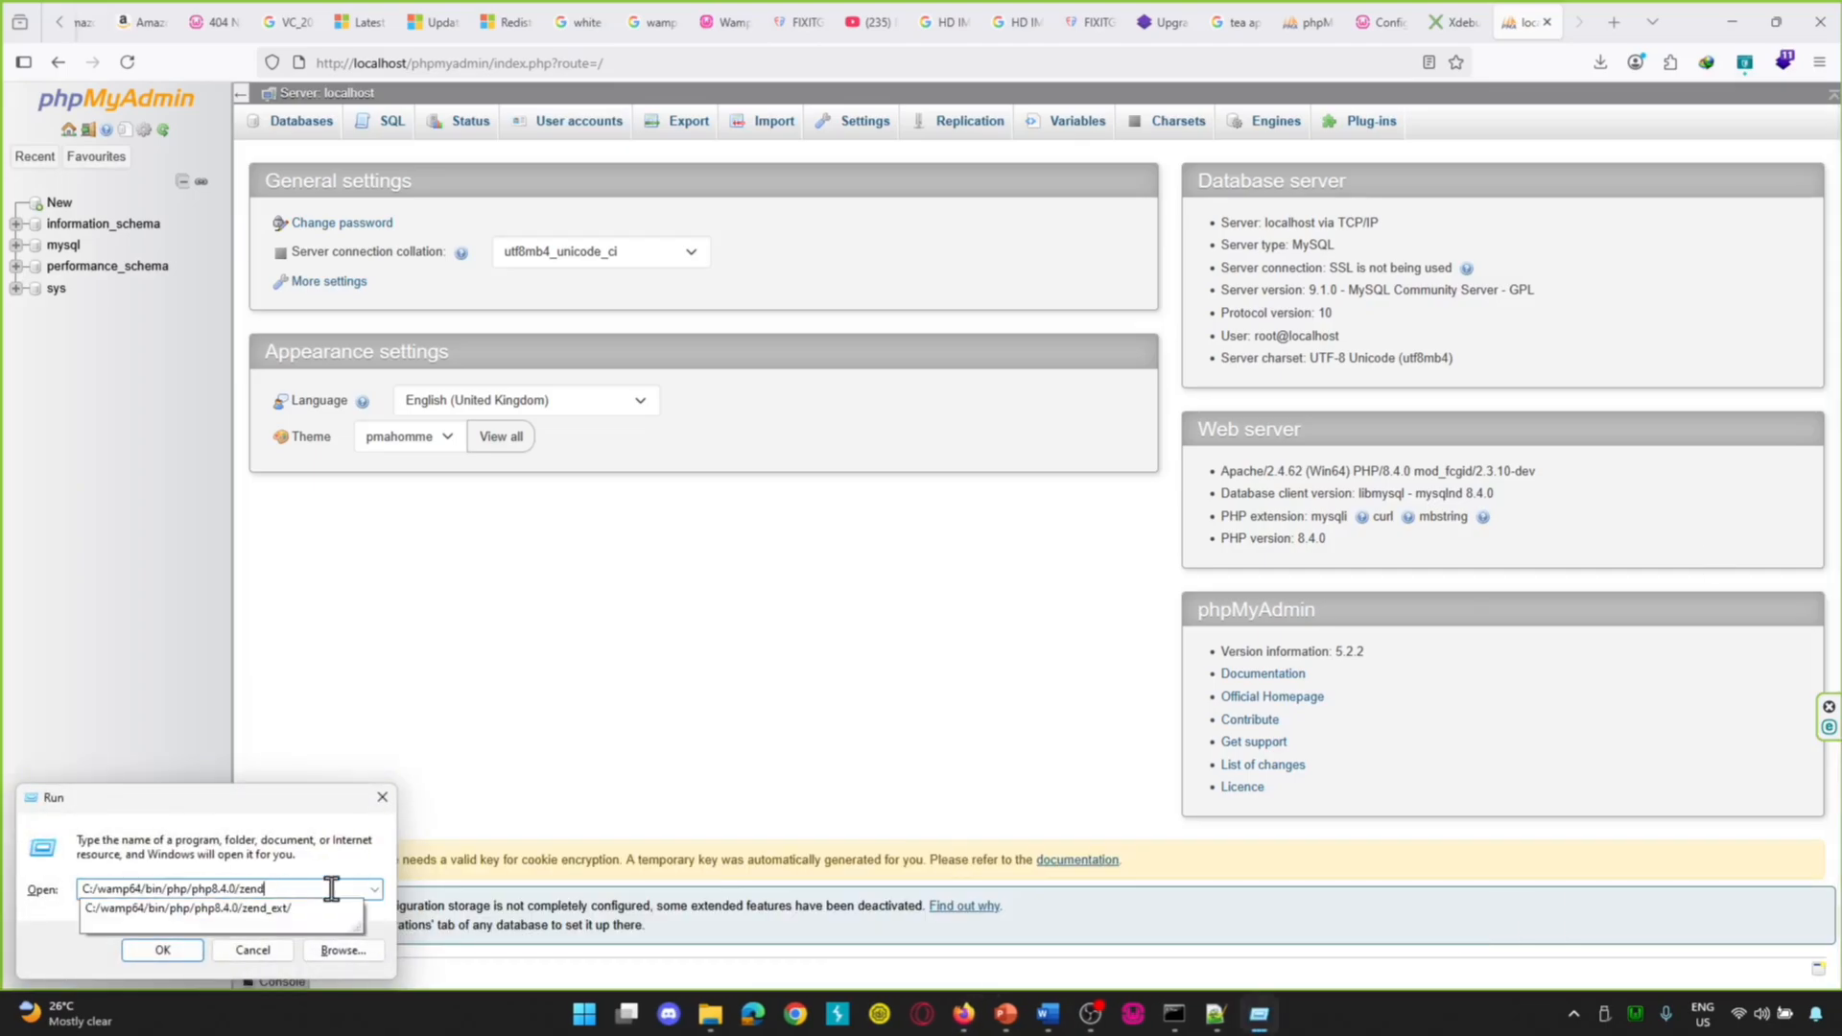
pyautogui.press('BackSpace')
pyautogui.press('BackSpace')
pyautogui.press('BackSpace')
pyautogui.press('BackSpace')
pyautogui.press('BackSpace')
pyautogui.press('BackSpace')
pyautogui.press('BackSpace')
pyautogui.press('BackSpace')
pyautogui.press('BackSpace')
pyautogui.press('BackSpace')
pyautogui.press('BackSpace')
pyautogui.press('BackSpace')
pyautogui.press('BackSpace')
pyautogui.press('BackSpace')
pyautogui.press('BackSpace')
pyautogui.press('BackSpace')
pyautogui.press('BackSpace')
pyautogui.press('BackSpace')
pyautogui.press('BackSpace')
pyautogui.press('BackSpace')
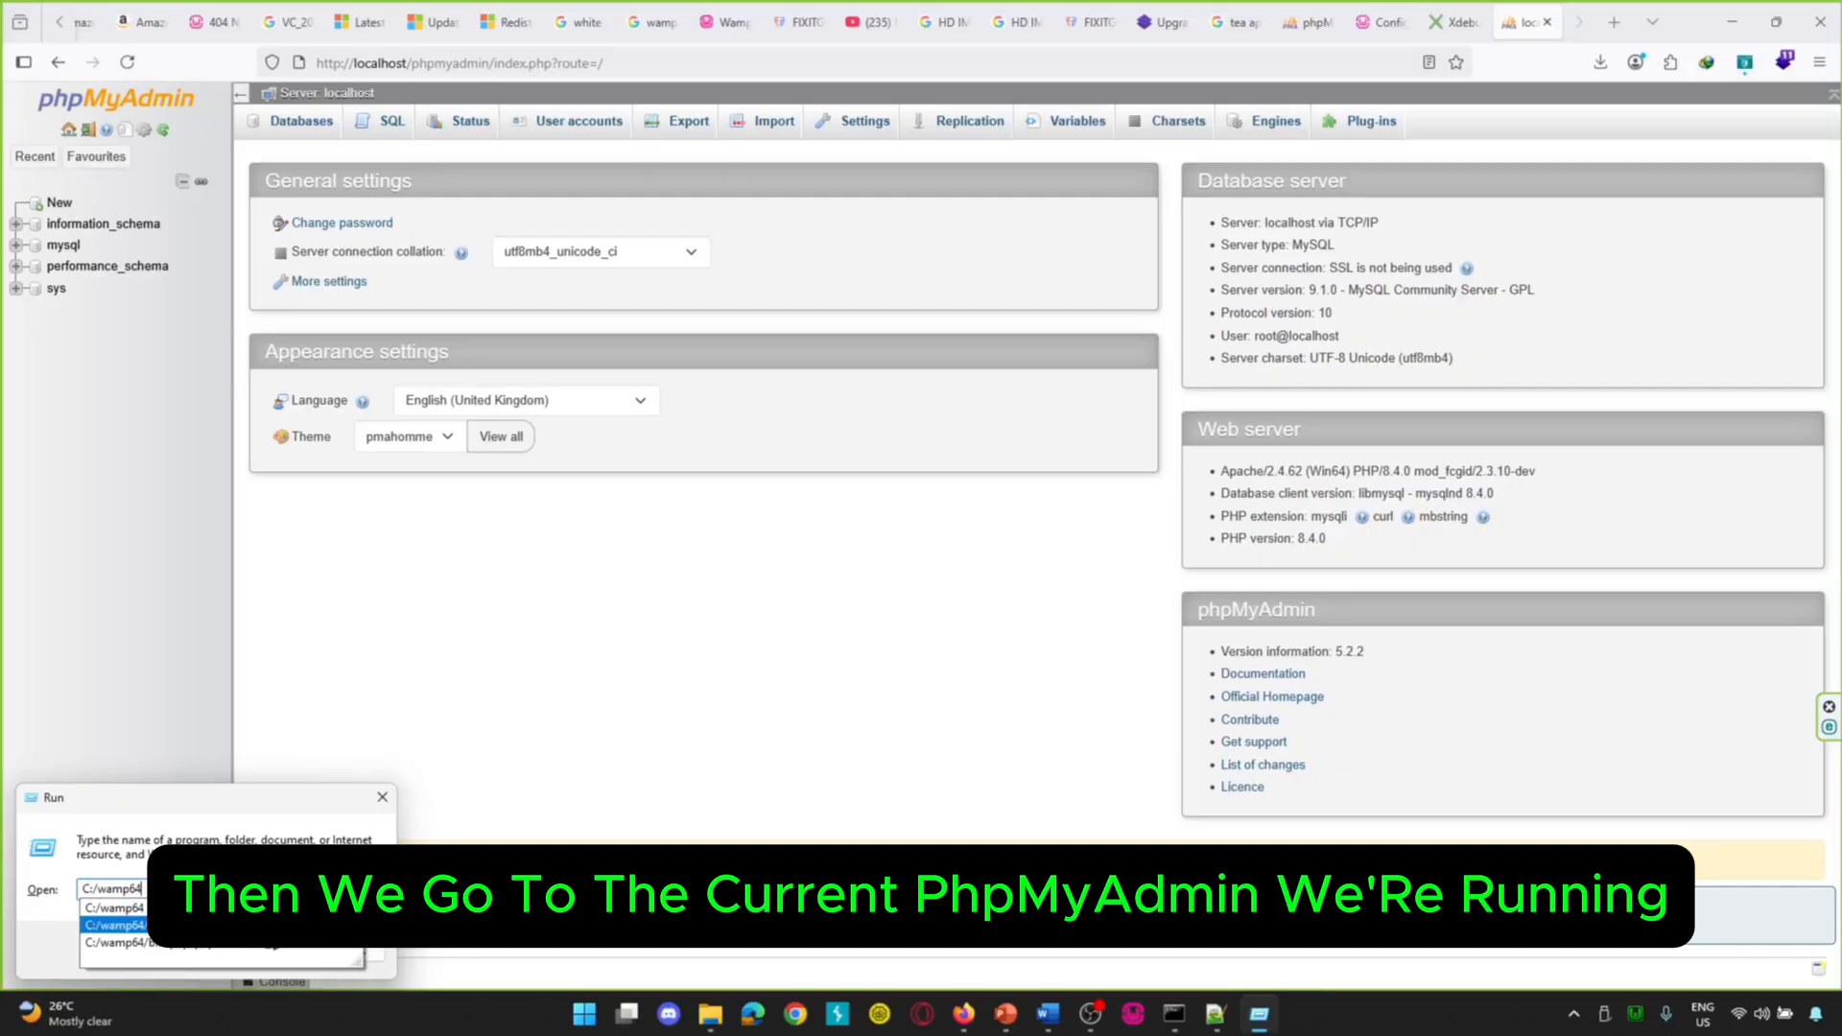
pyautogui.click(115, 925)
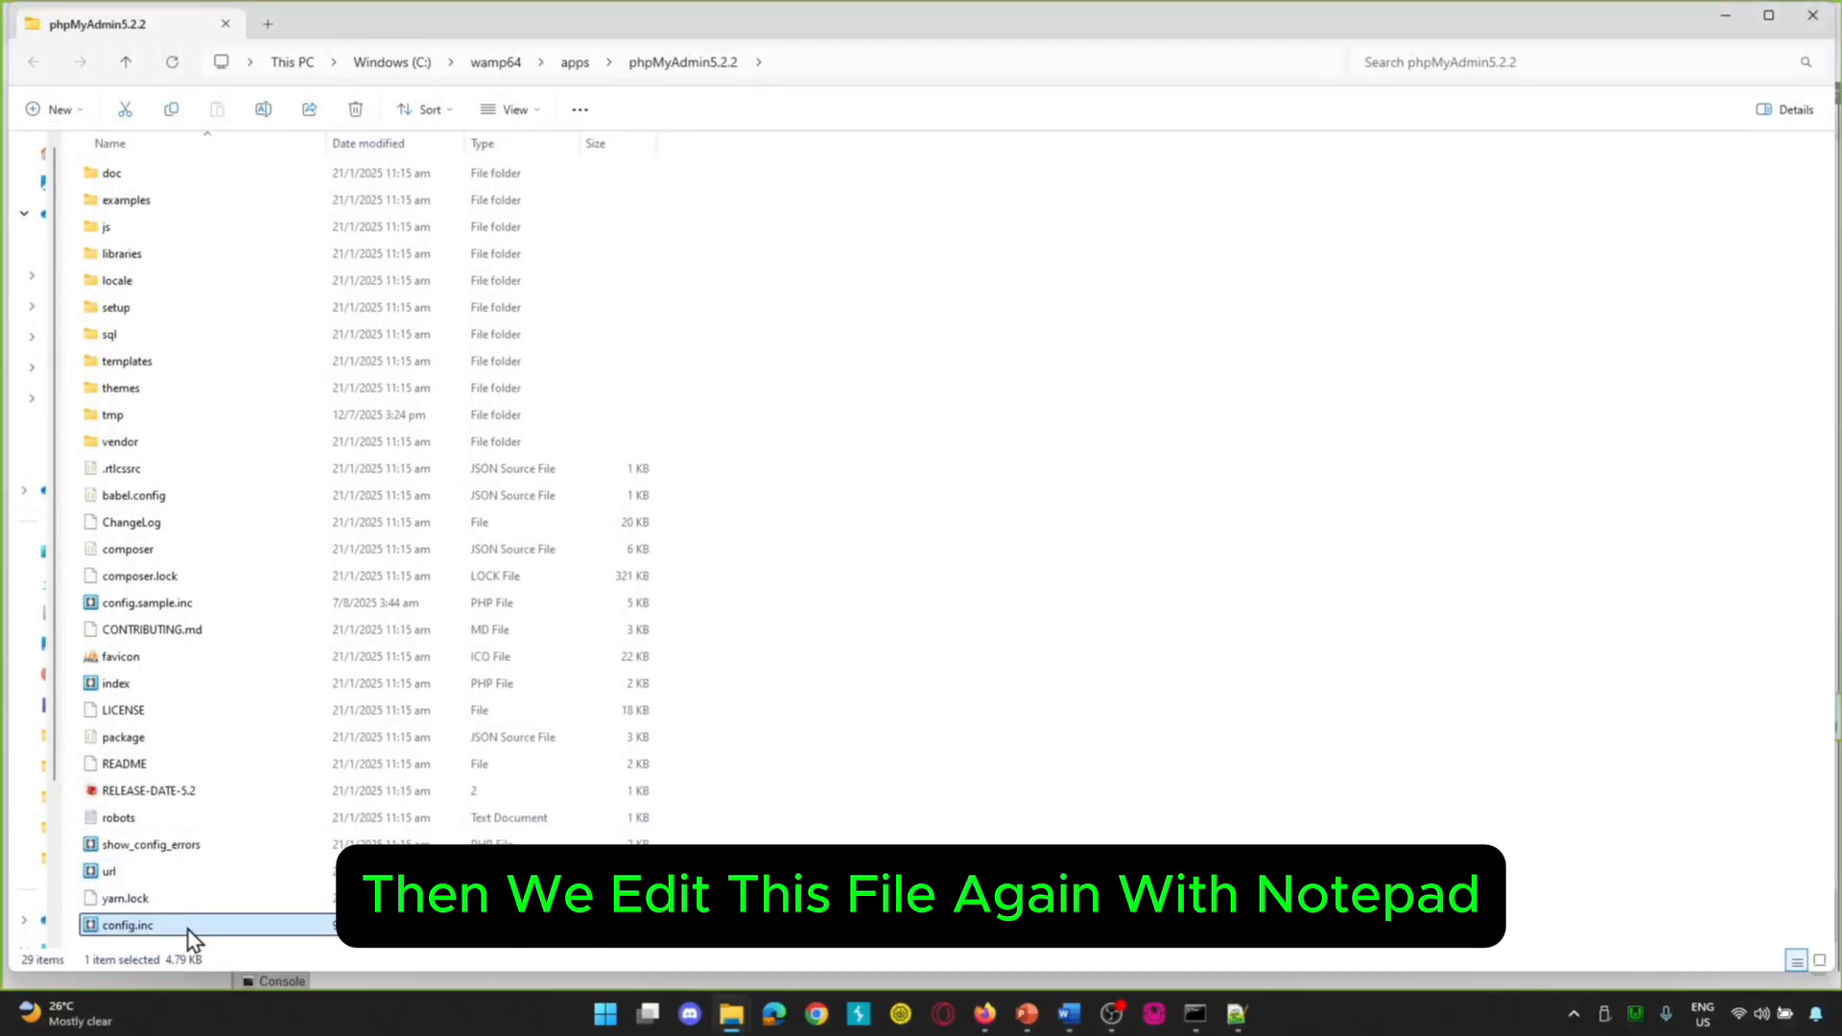
pyautogui.rightClick(184, 928)
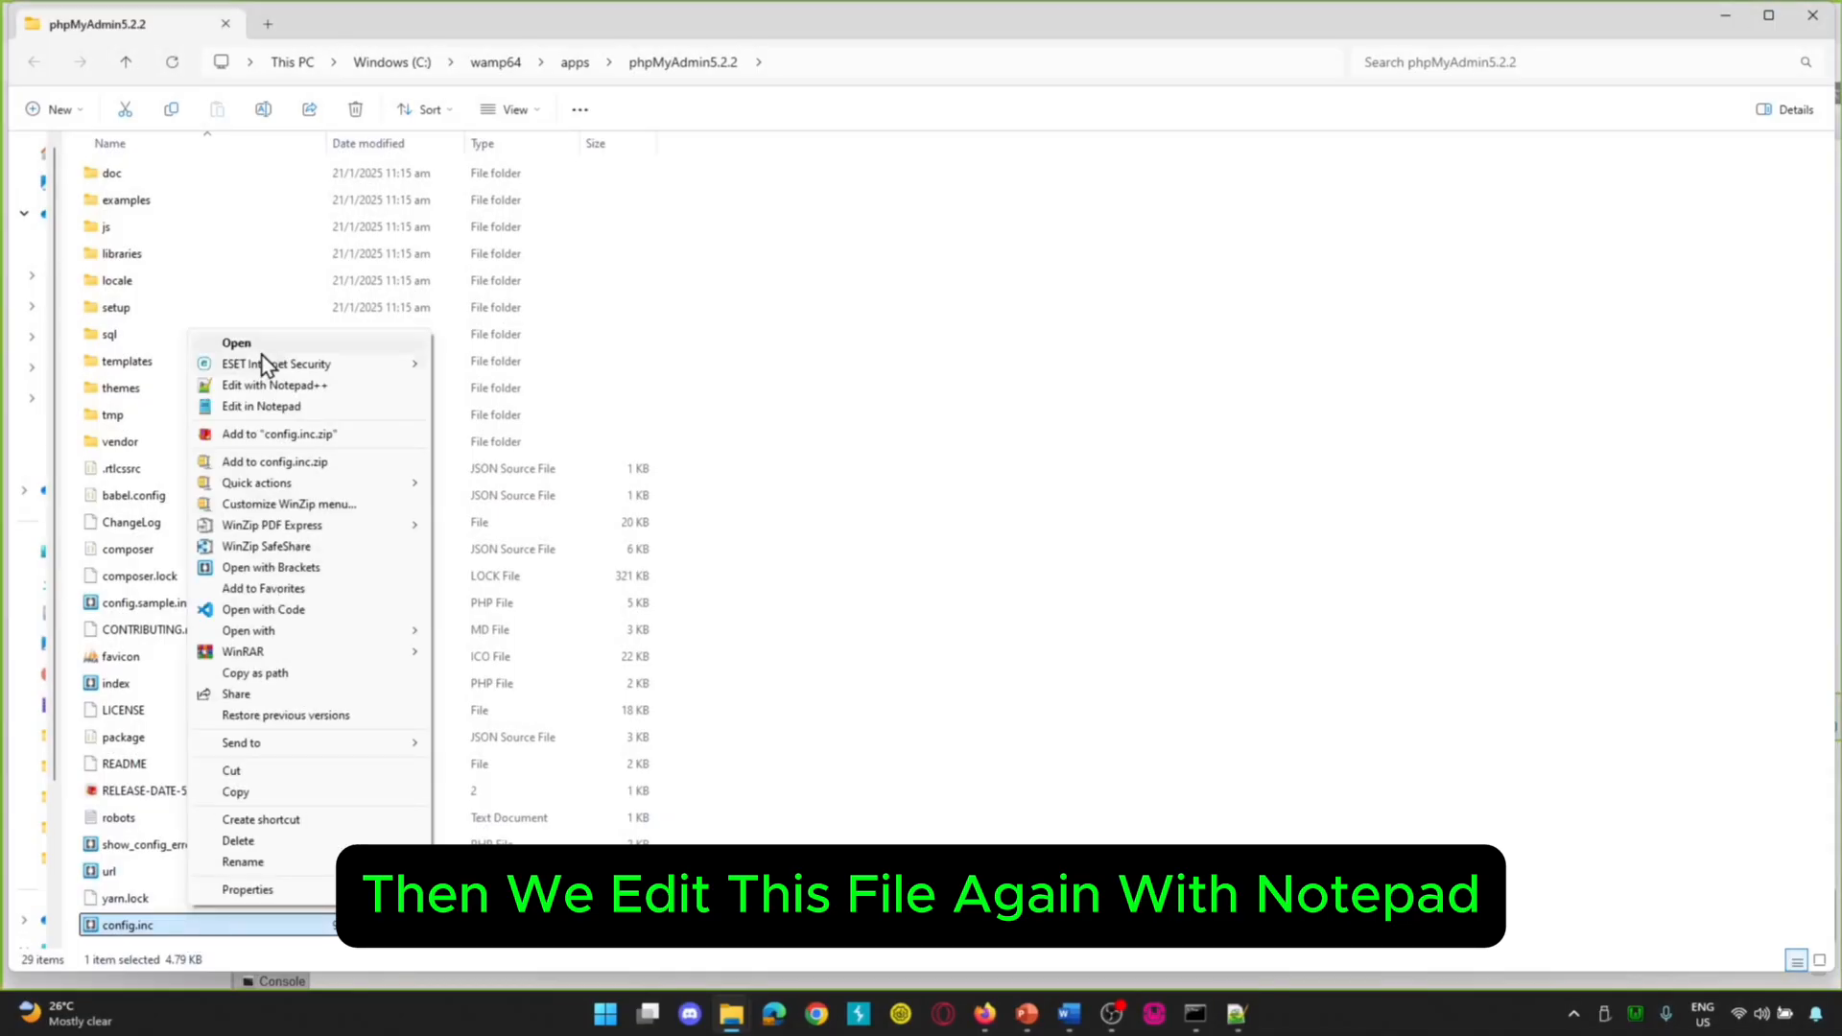
pyautogui.click(259, 385)
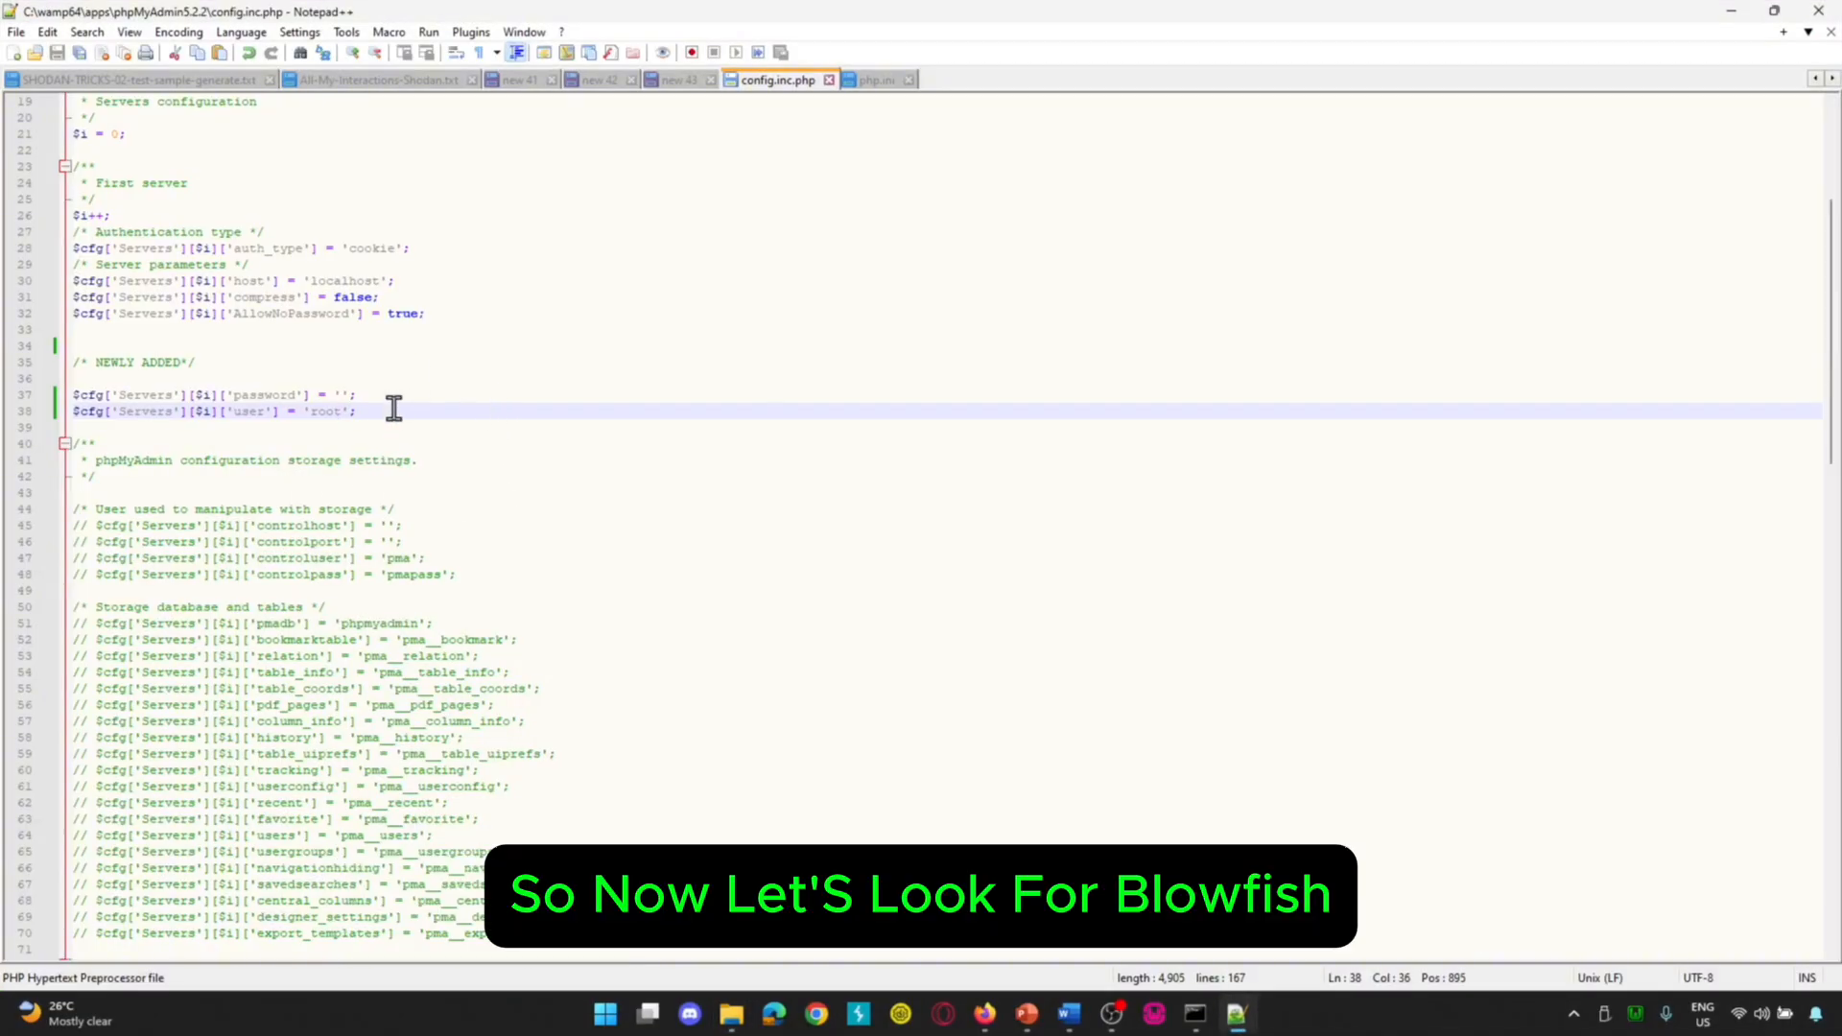
# - Paste the generated encryption key as the blowfish_secret value in config.inc.php and save the file
pyautogui.scroll(6, 384, 364)
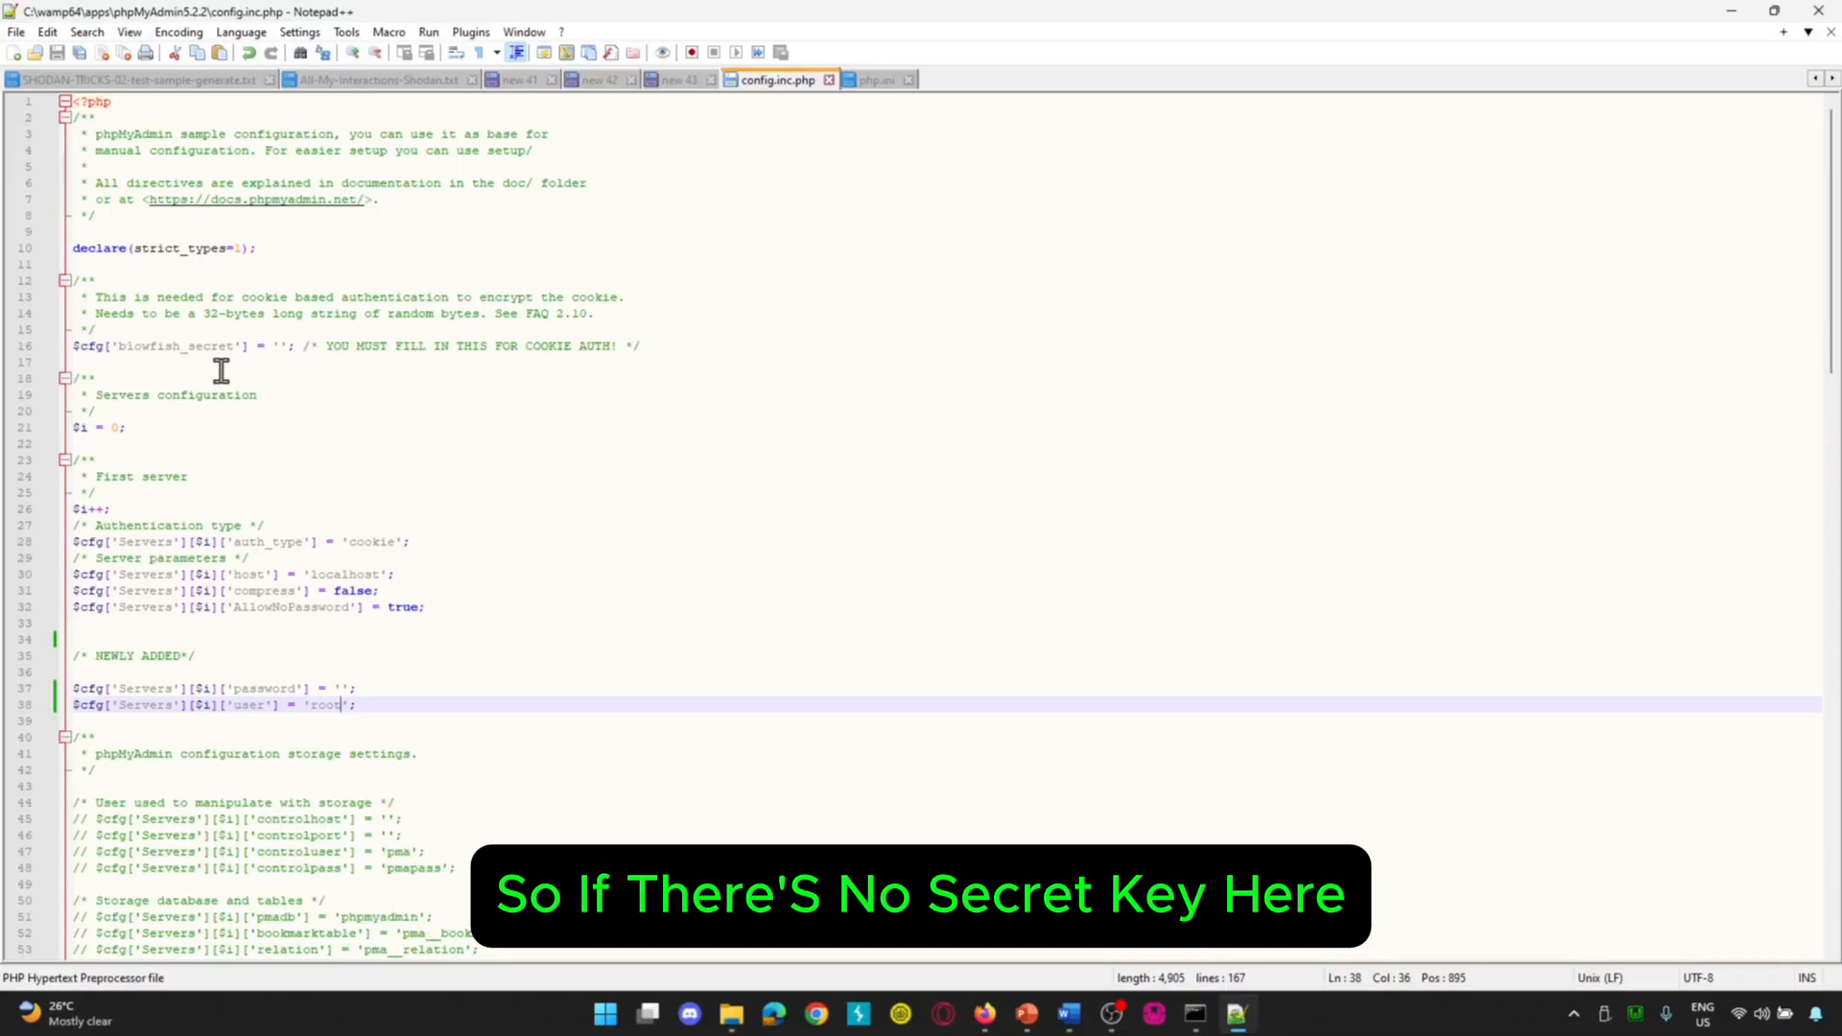
pyautogui.click(279, 346)
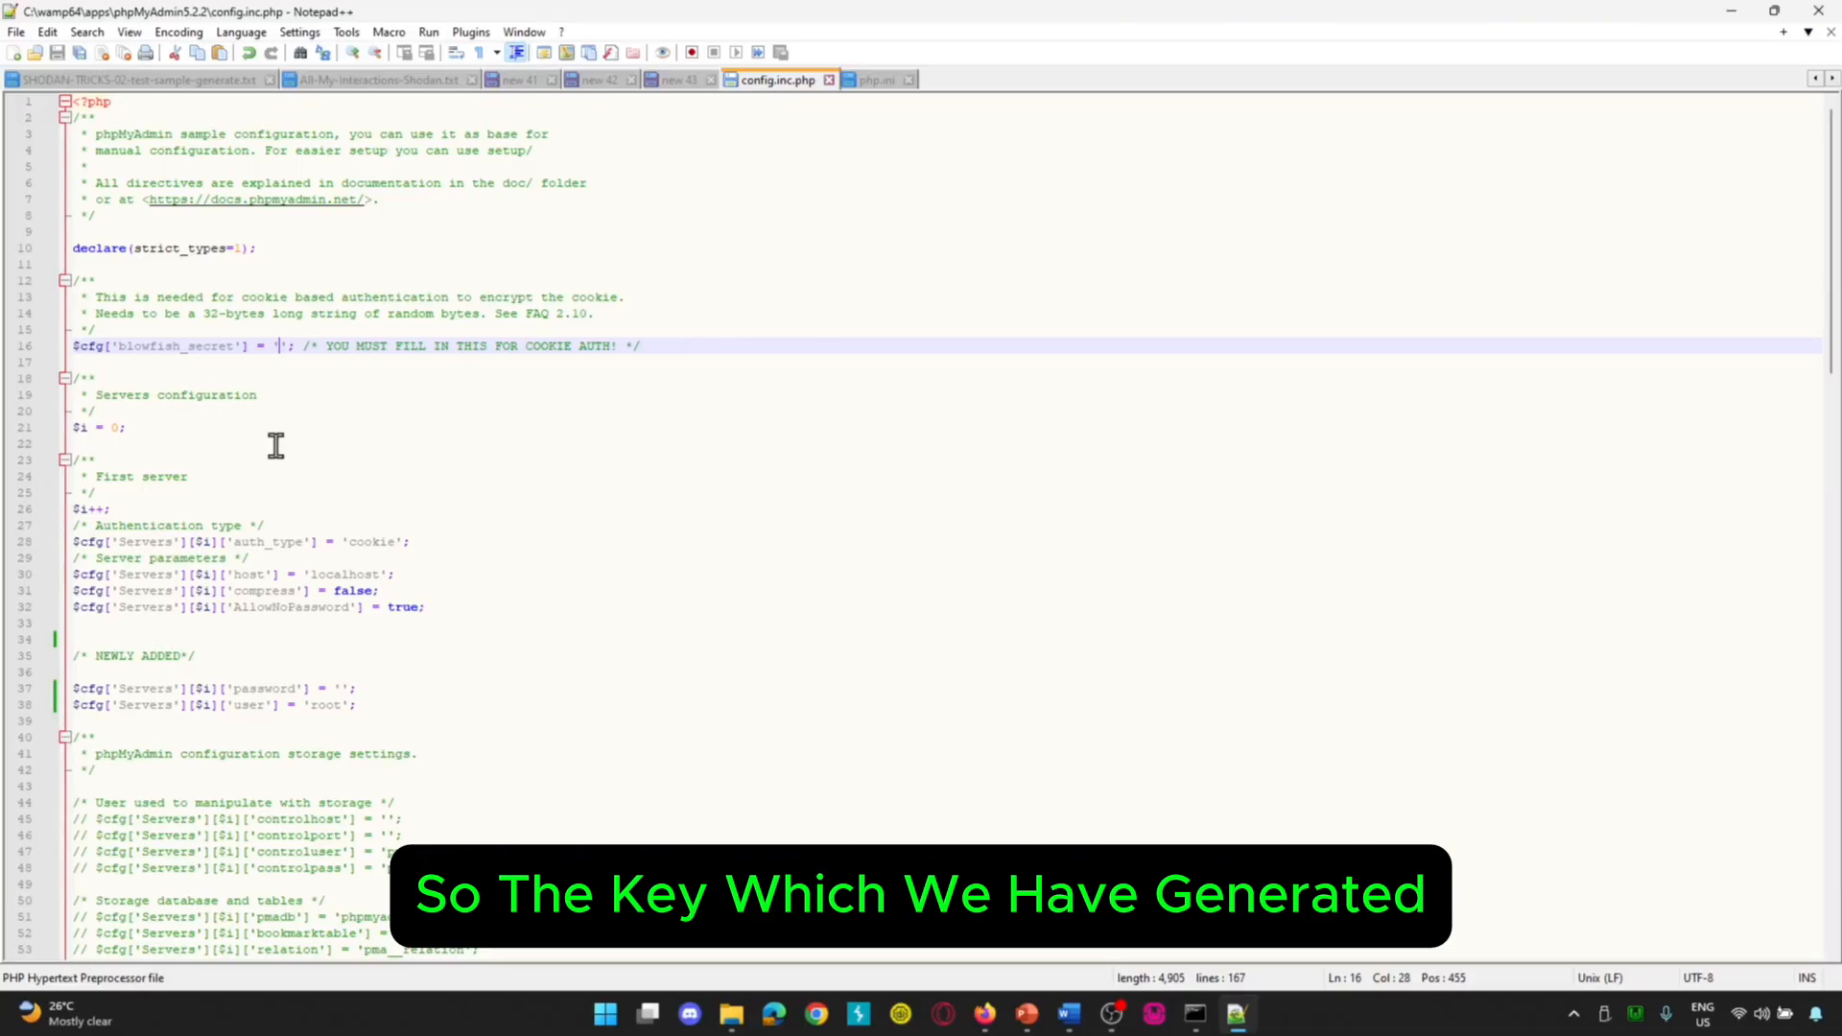
pyautogui.hotkey('ctrl', 'v')
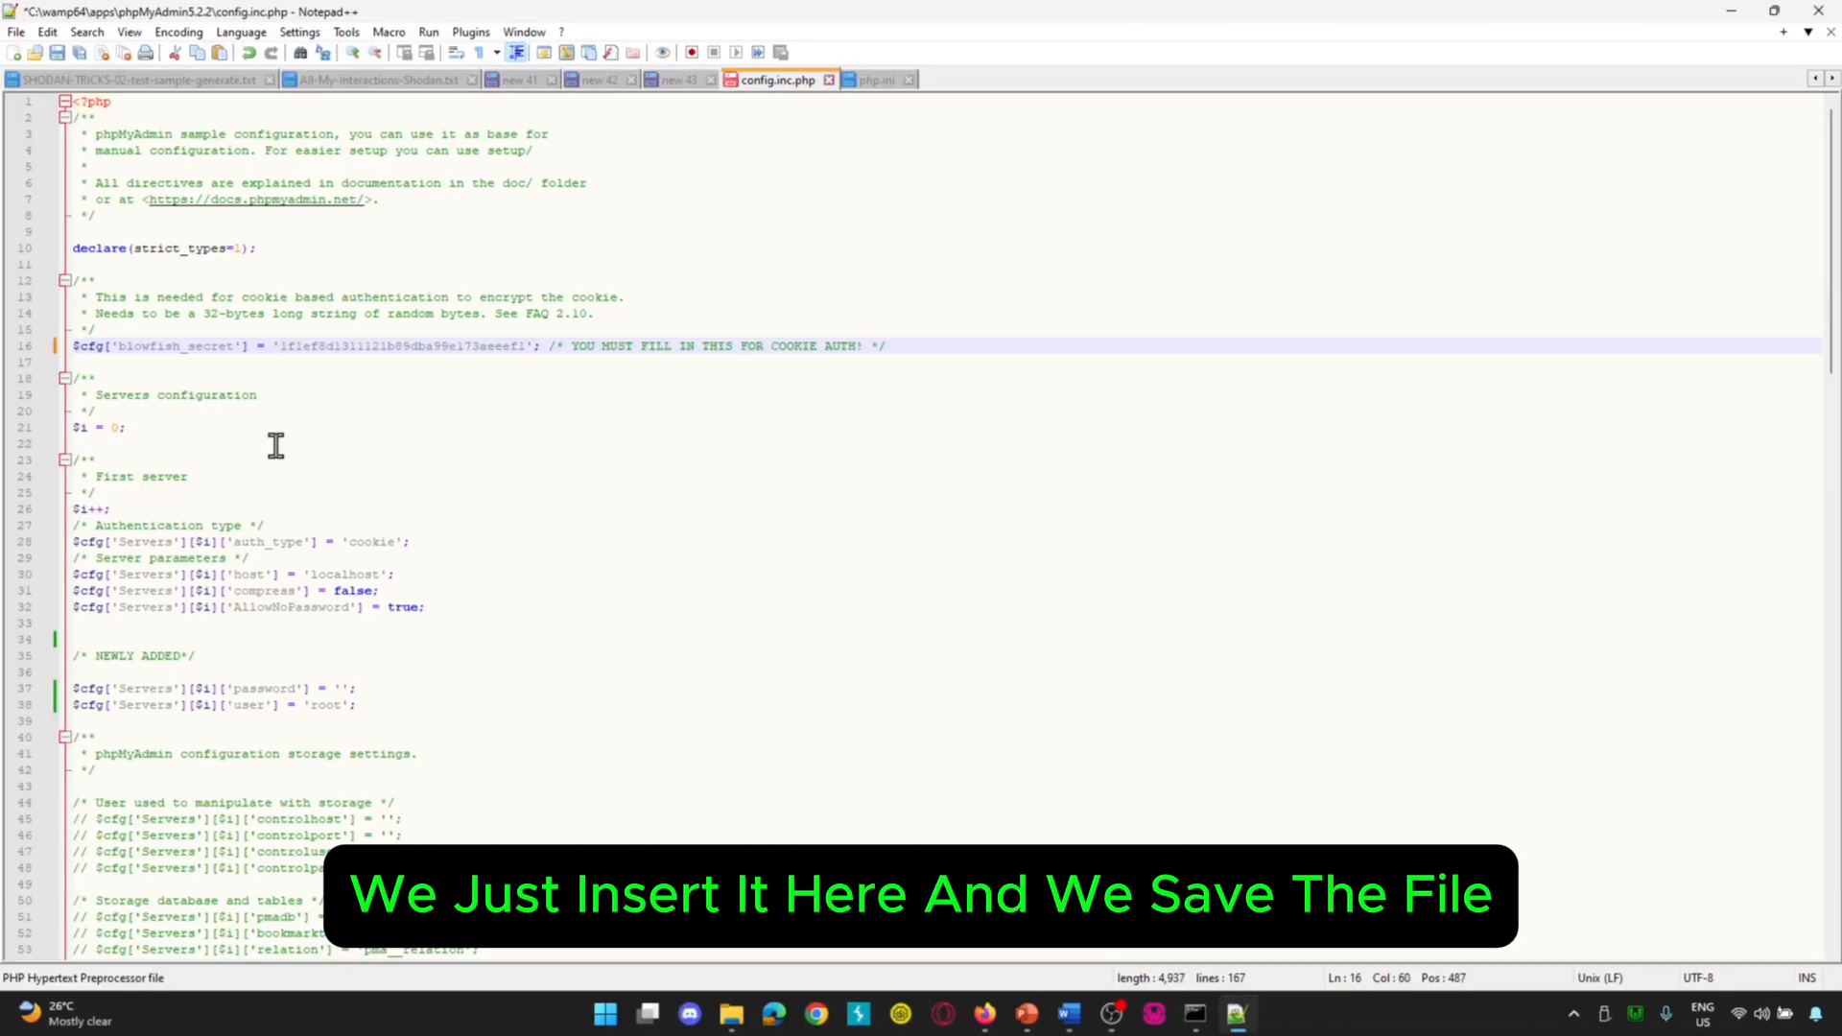
pyautogui.hotkey('ctrl', 's')
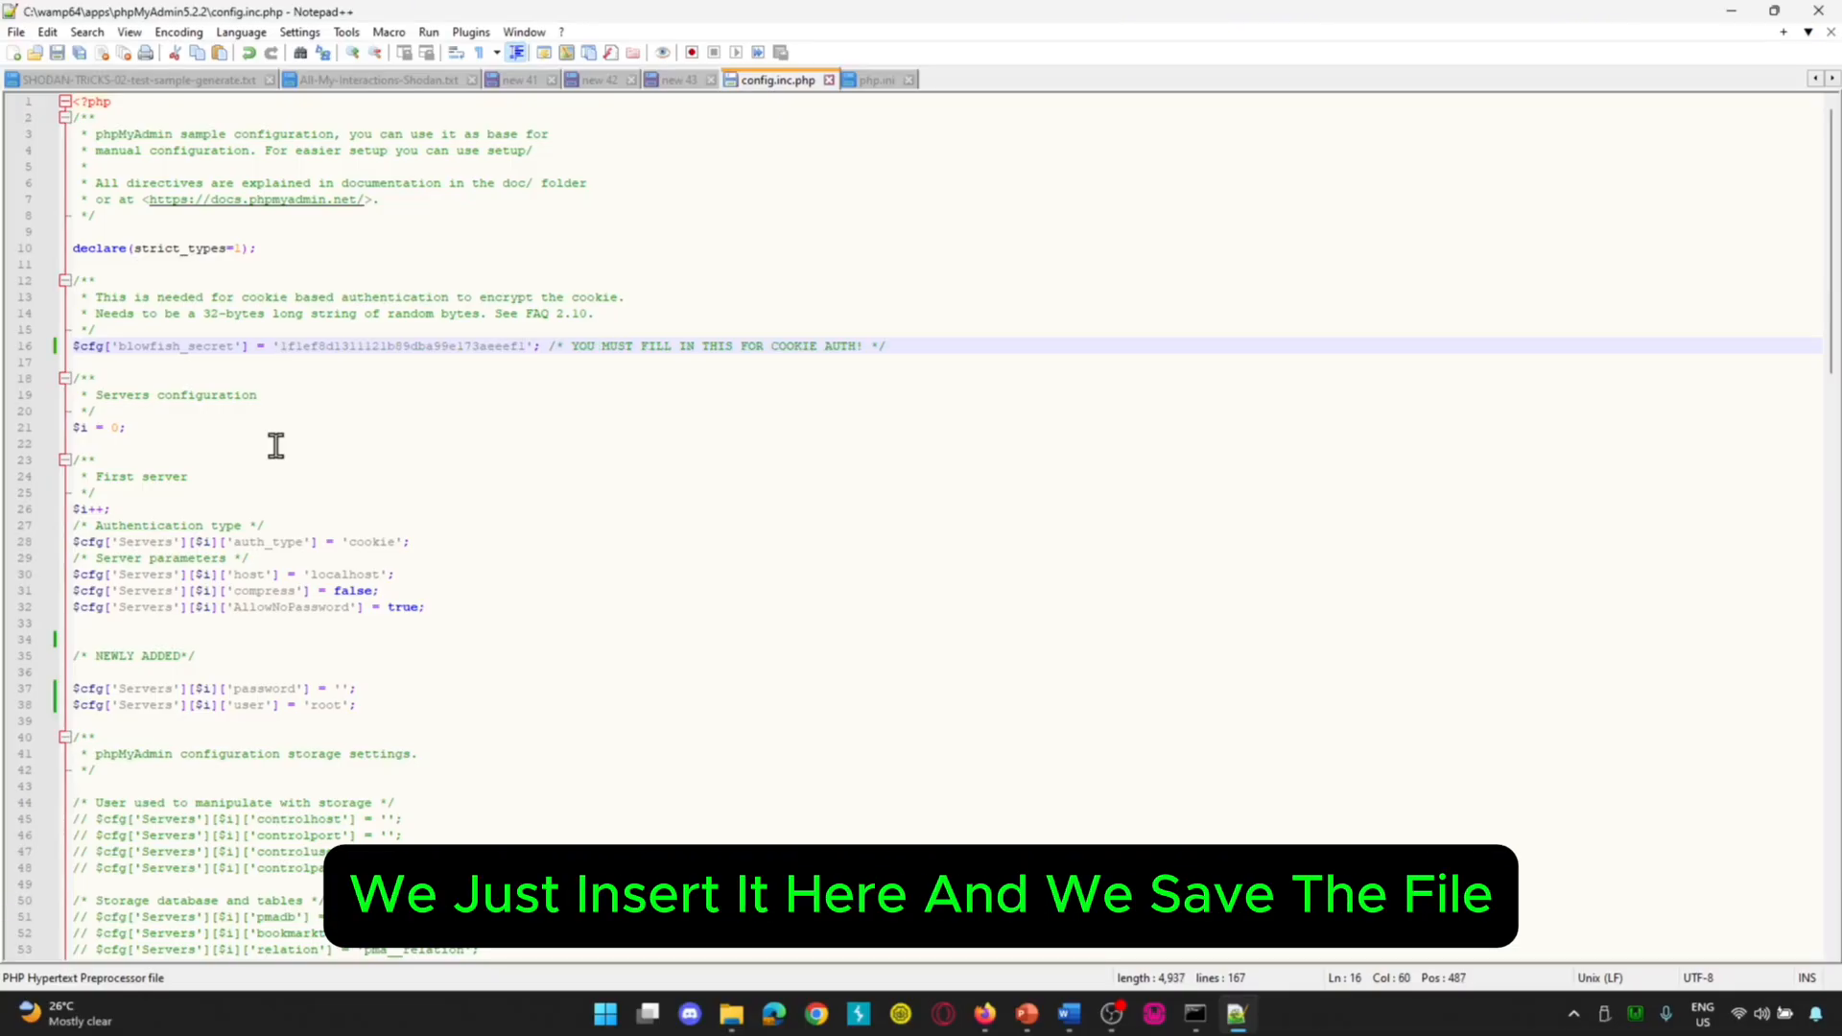
# - Close the php.ini and config.inc.php files and minimize Notepad++
pyautogui.click(881, 82)
pyautogui.click(910, 82)
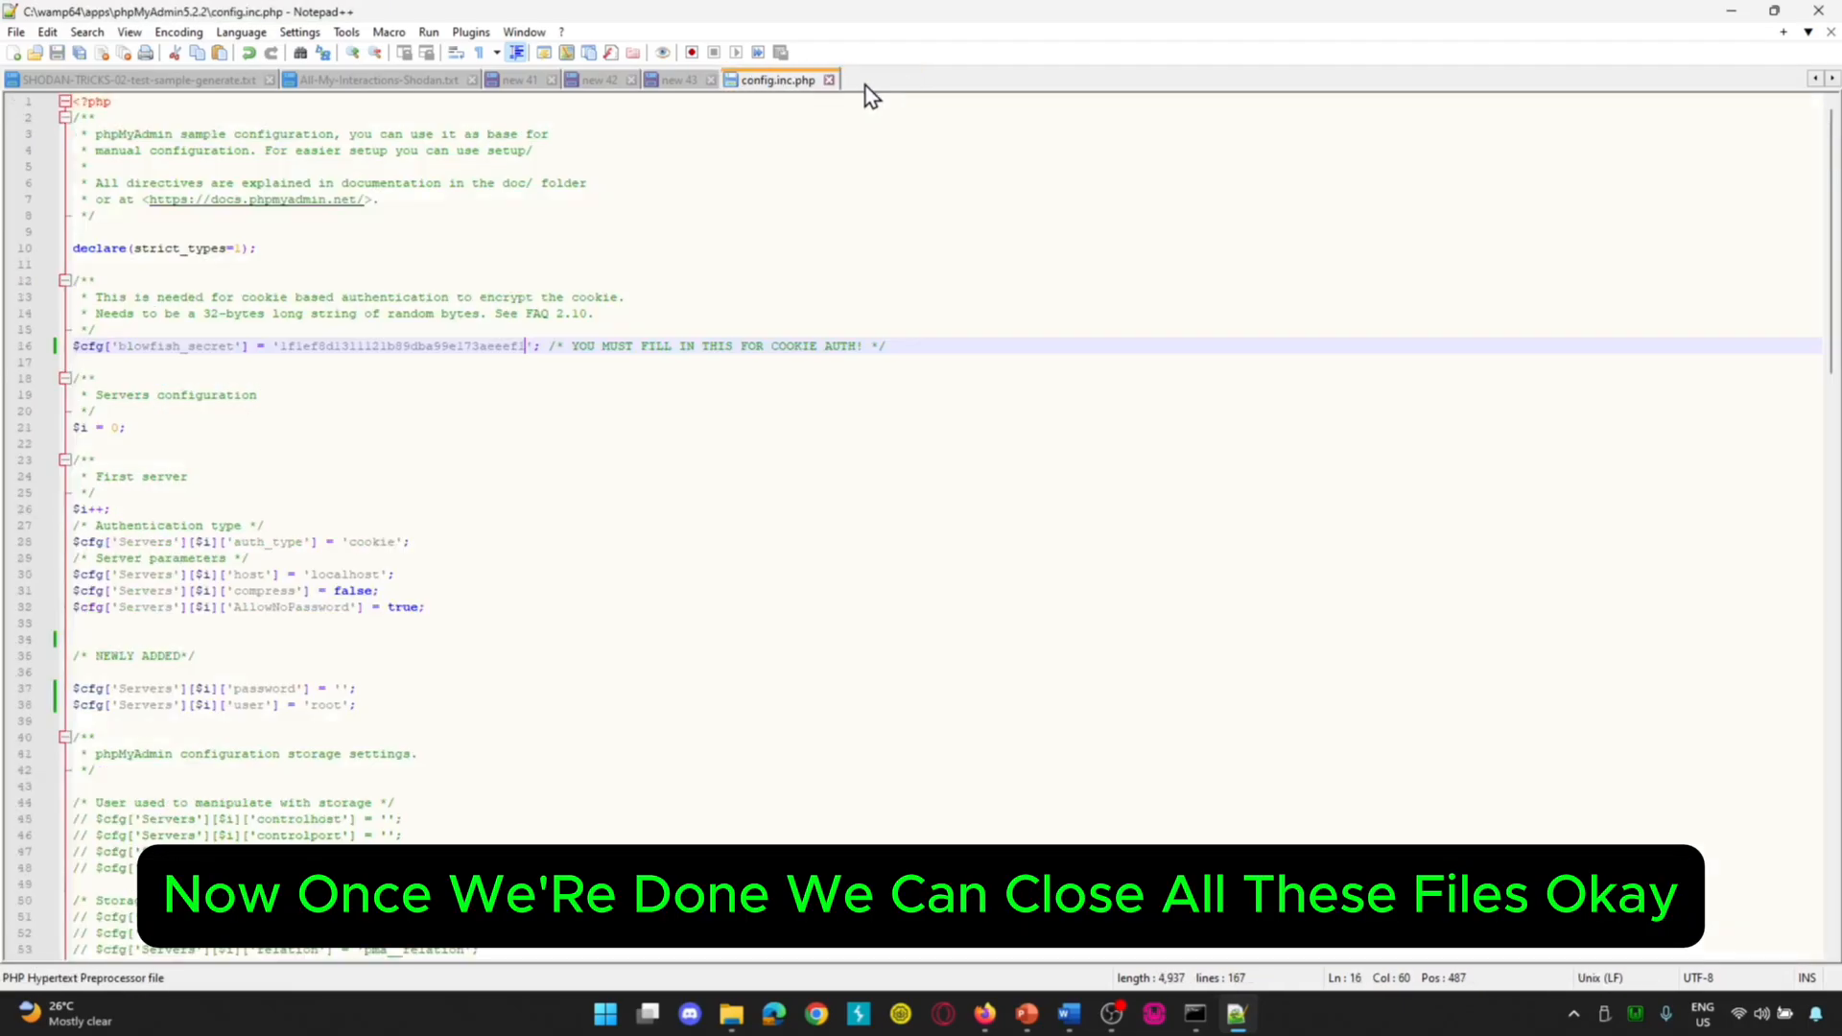
pyautogui.click(830, 82)
pyautogui.click(1730, 11)
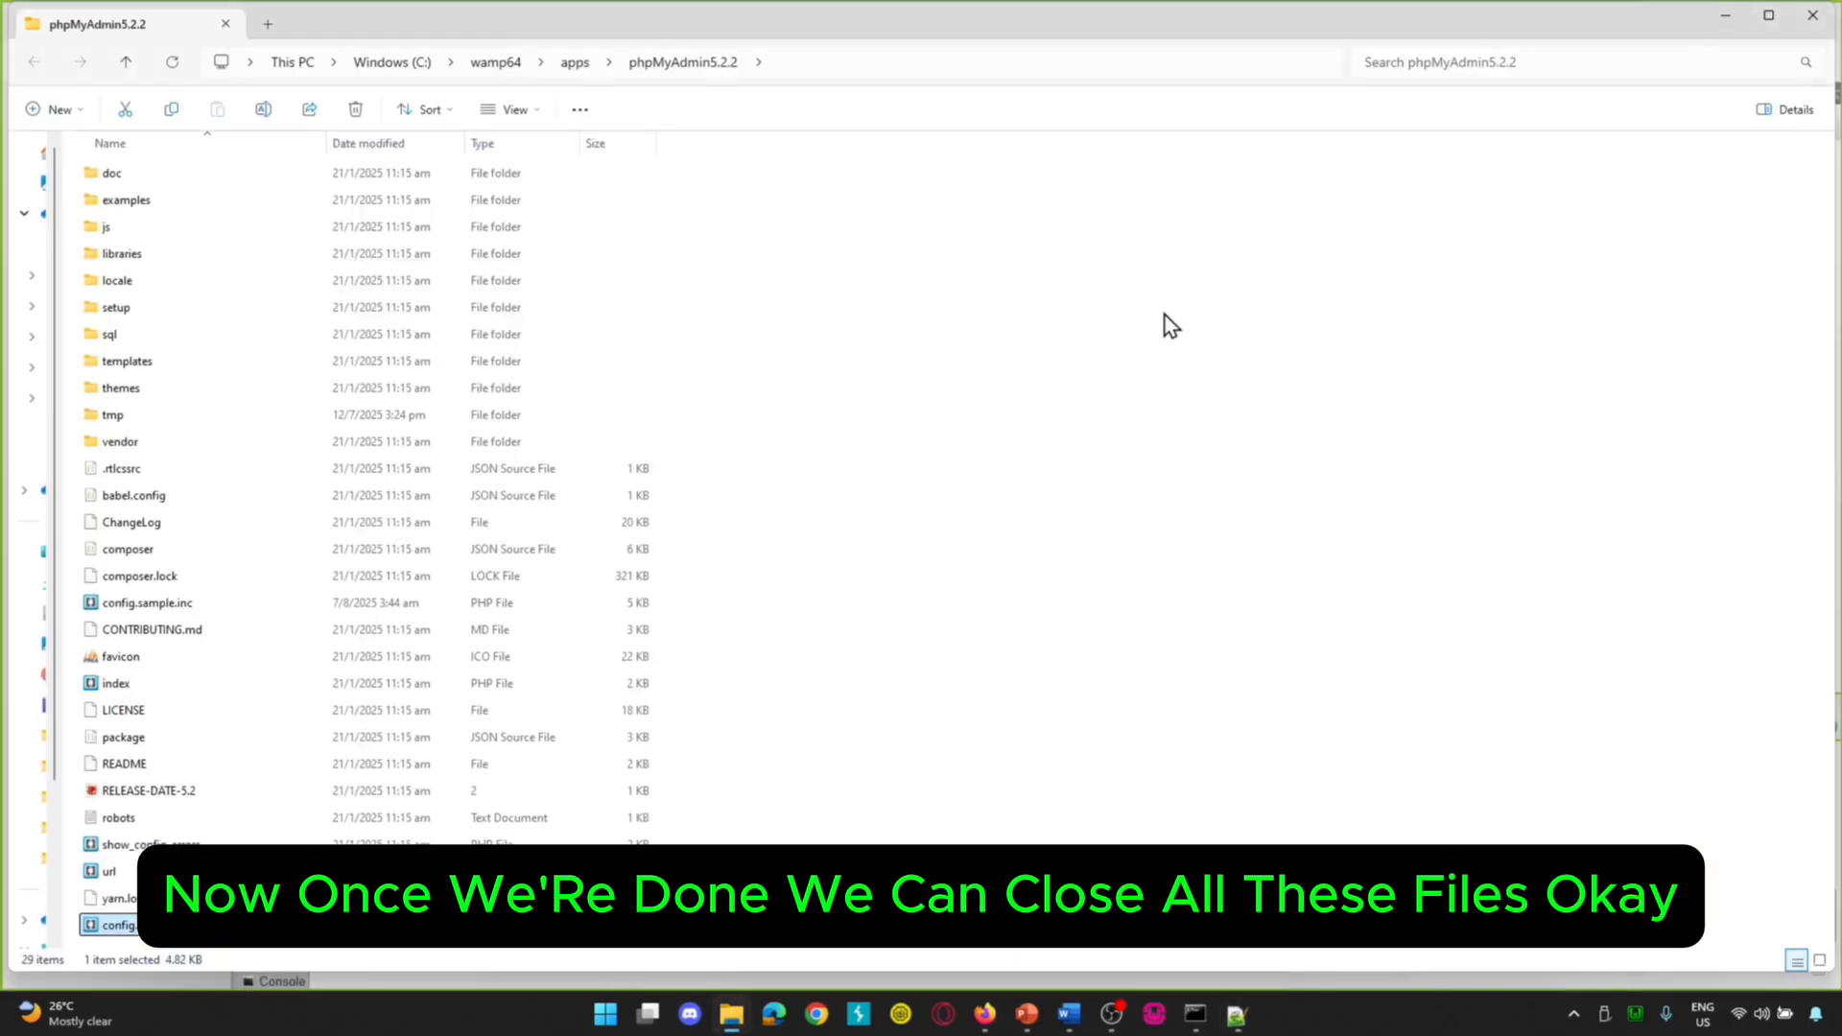
# - Restart all WampServer services and log back in to the reloaded phpMyAdmin page as root with an empty password
pyautogui.click(1635, 1015)
pyautogui.click(1661, 996)
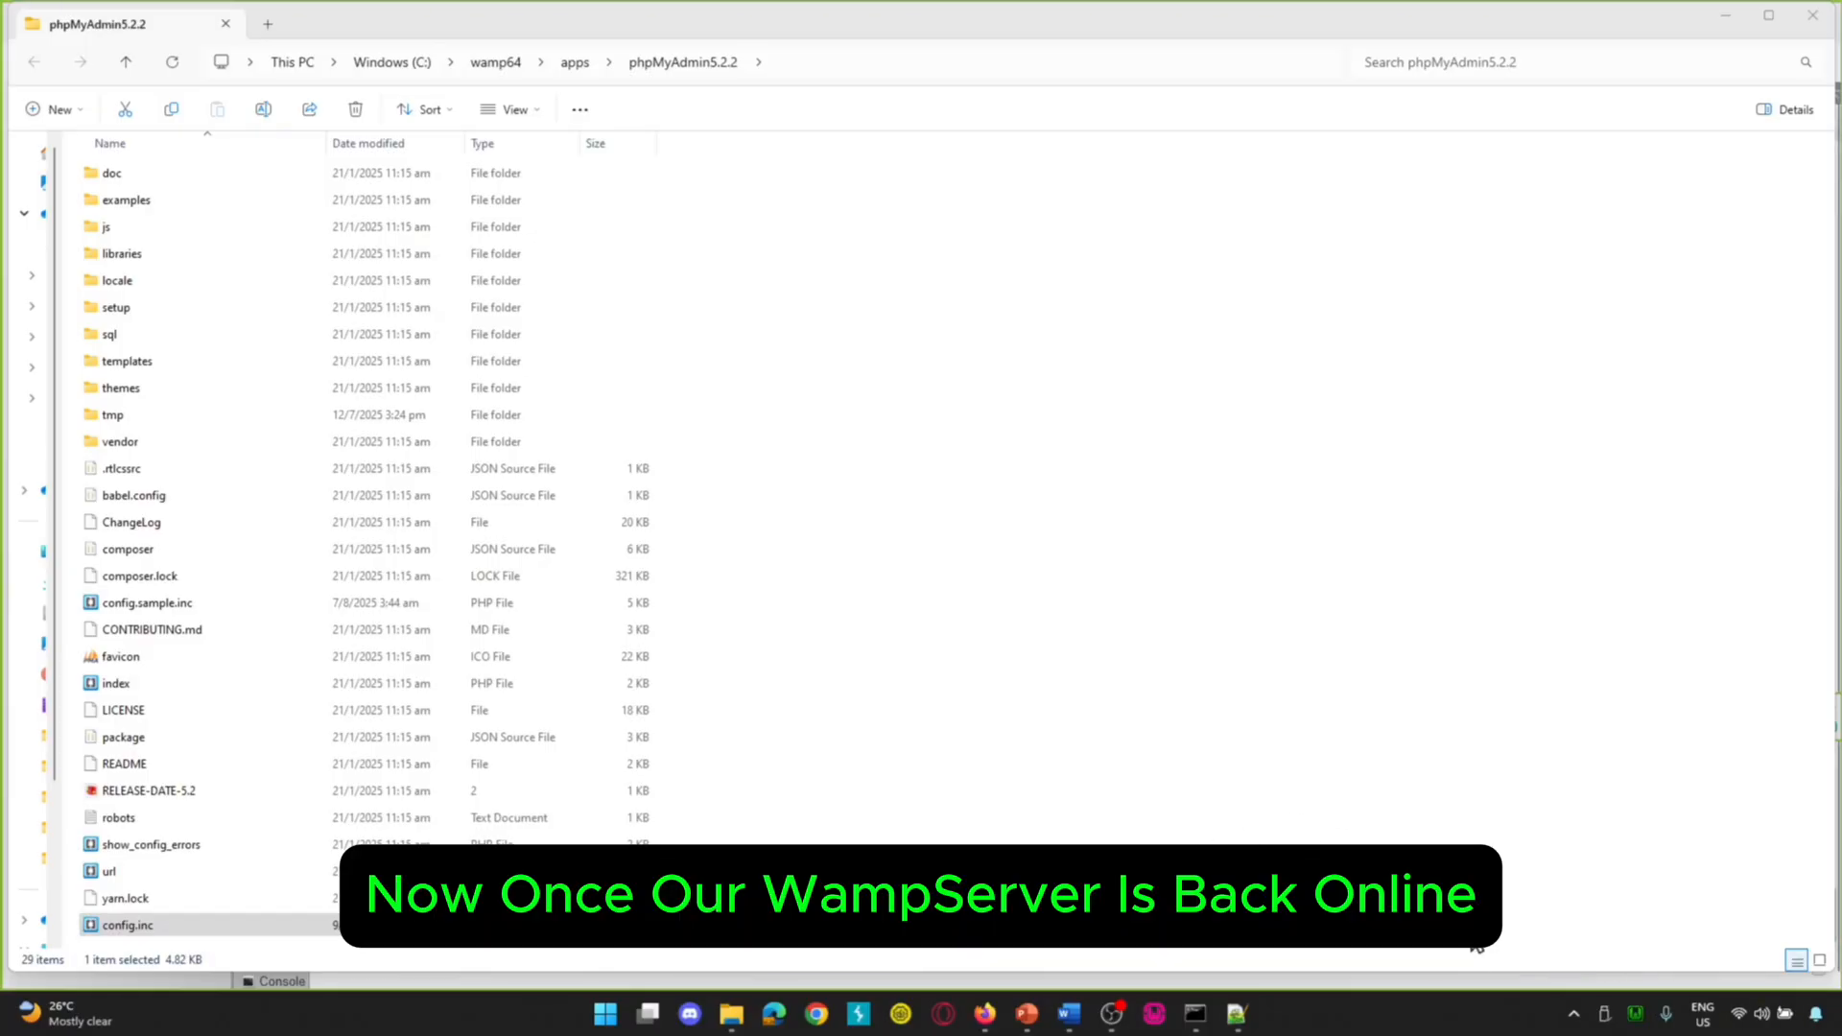
pyautogui.click(986, 1013)
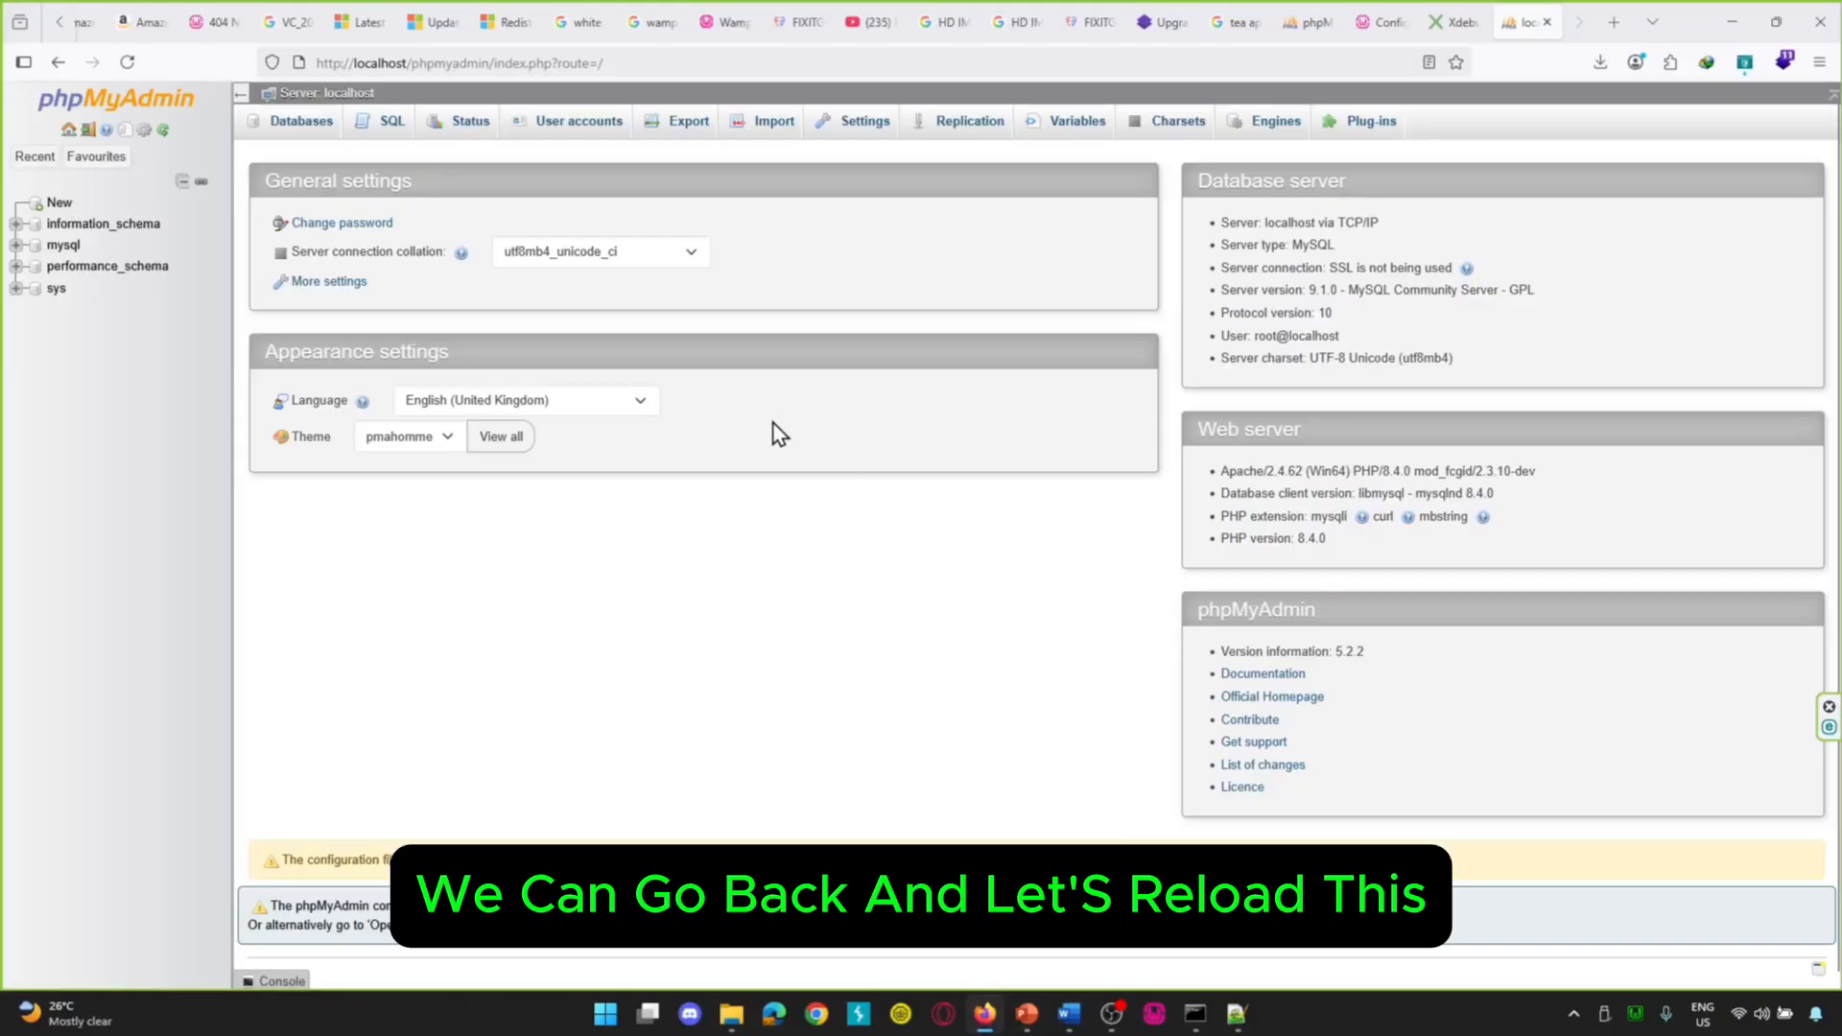
pyautogui.click(127, 64)
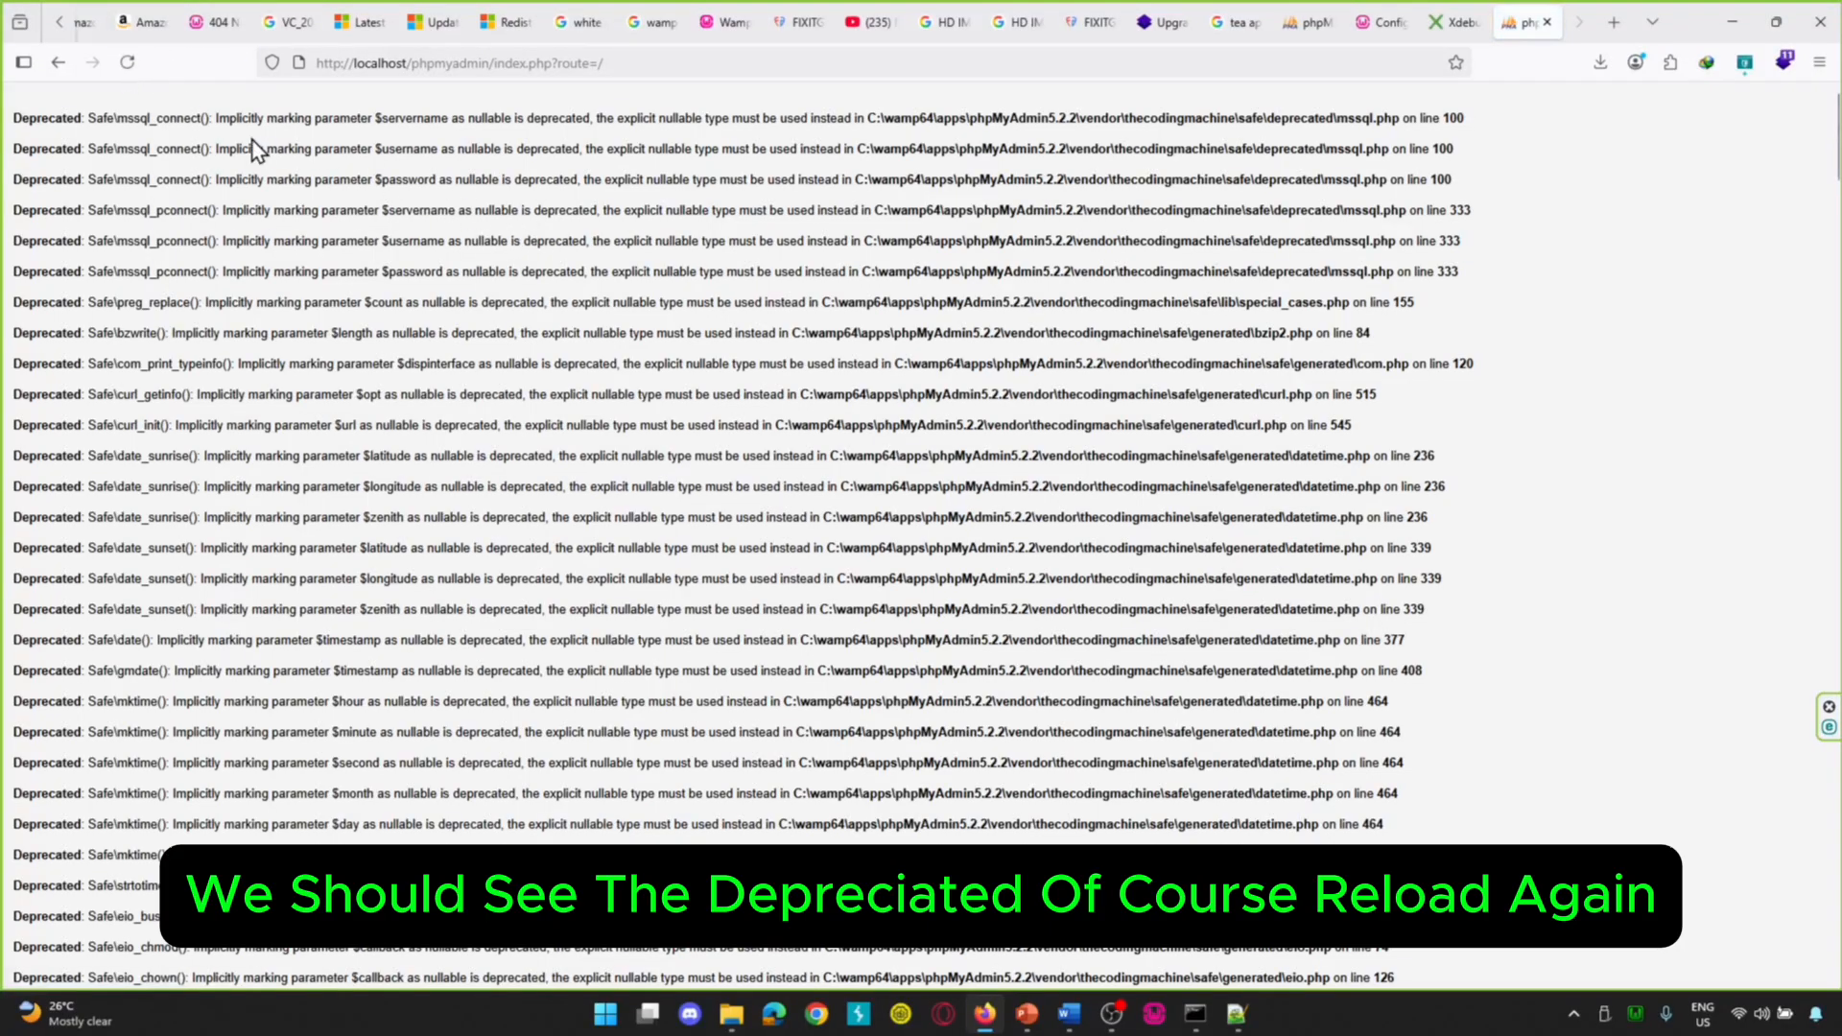
pyautogui.click(128, 63)
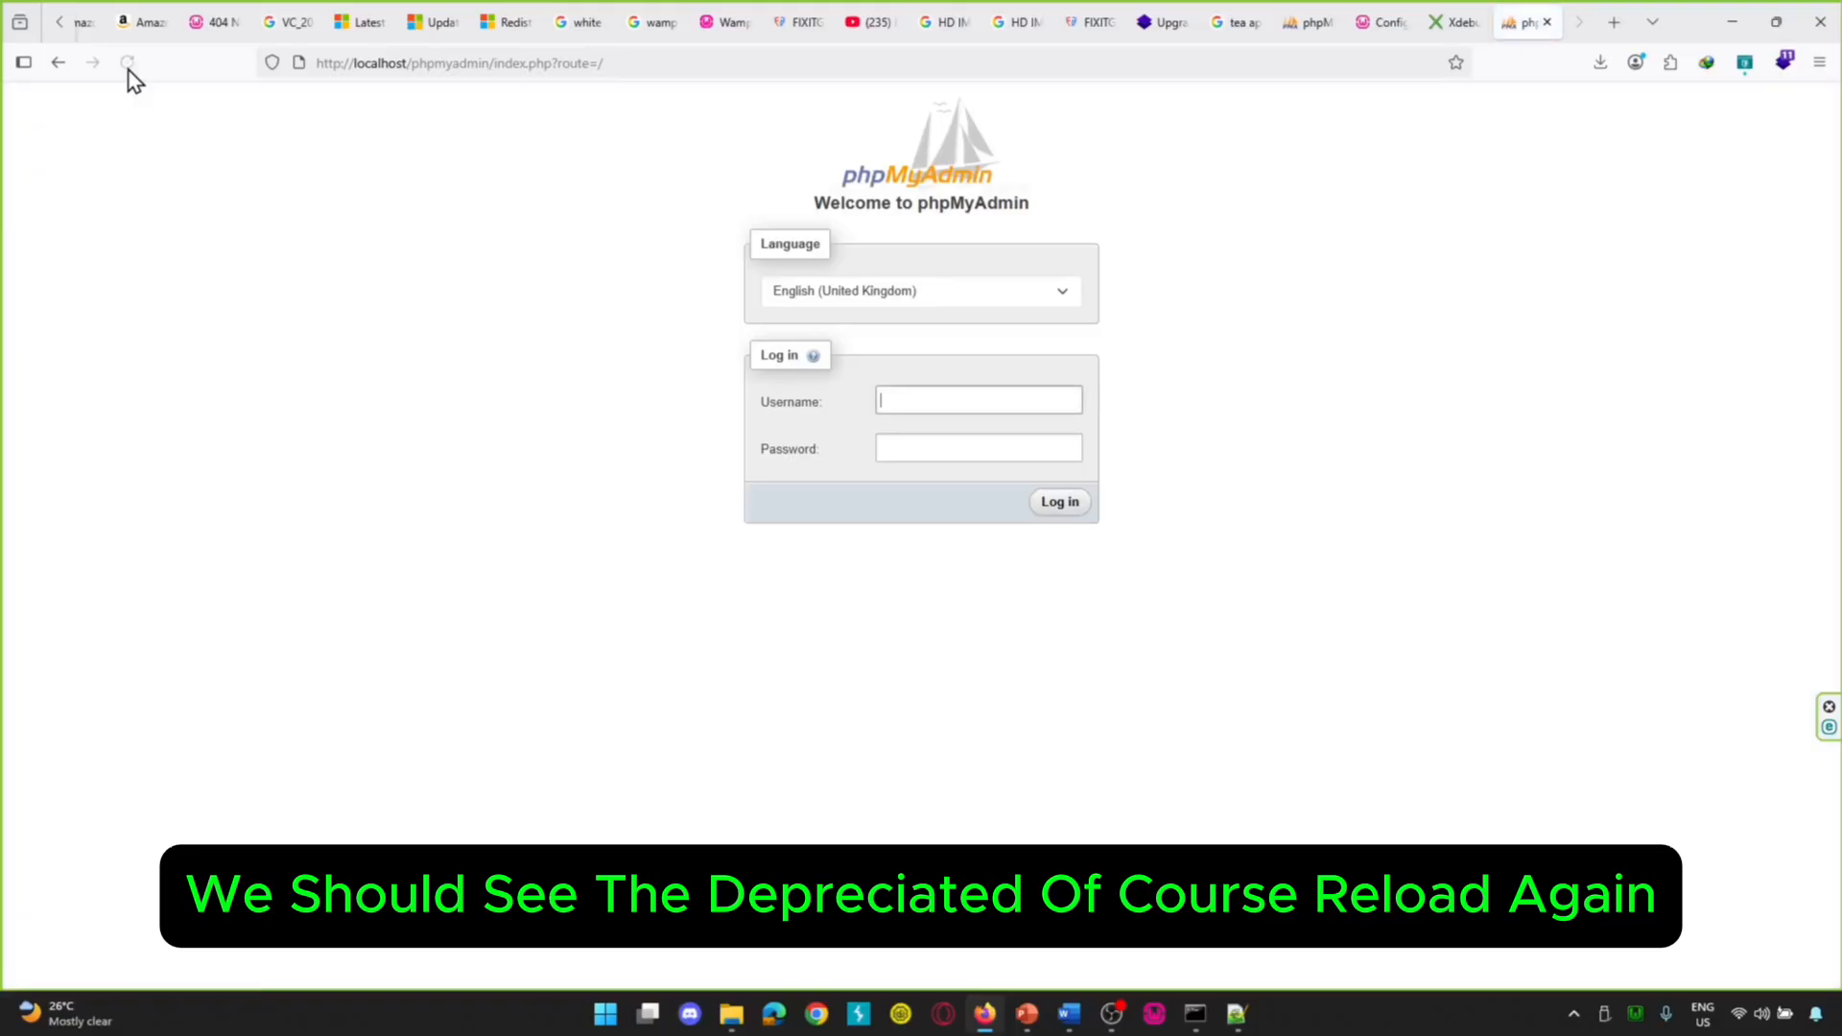
pyautogui.write('roo')
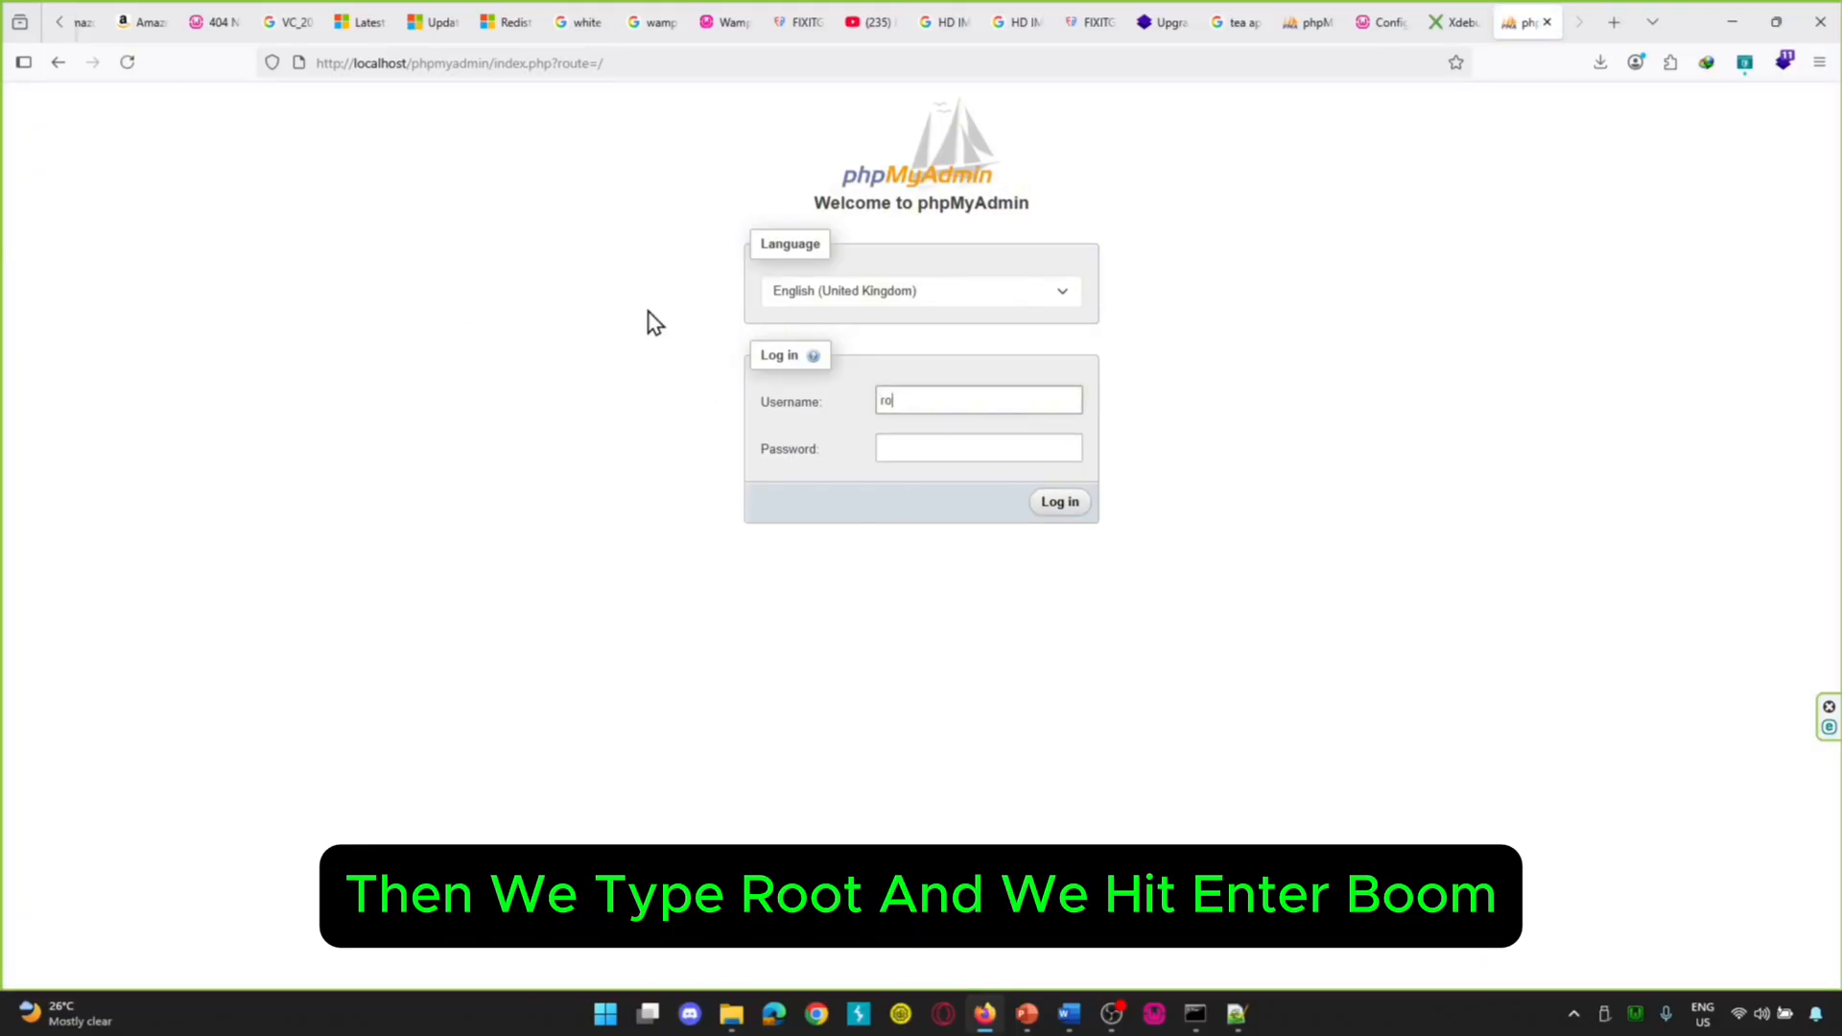
pyautogui.press('Return')
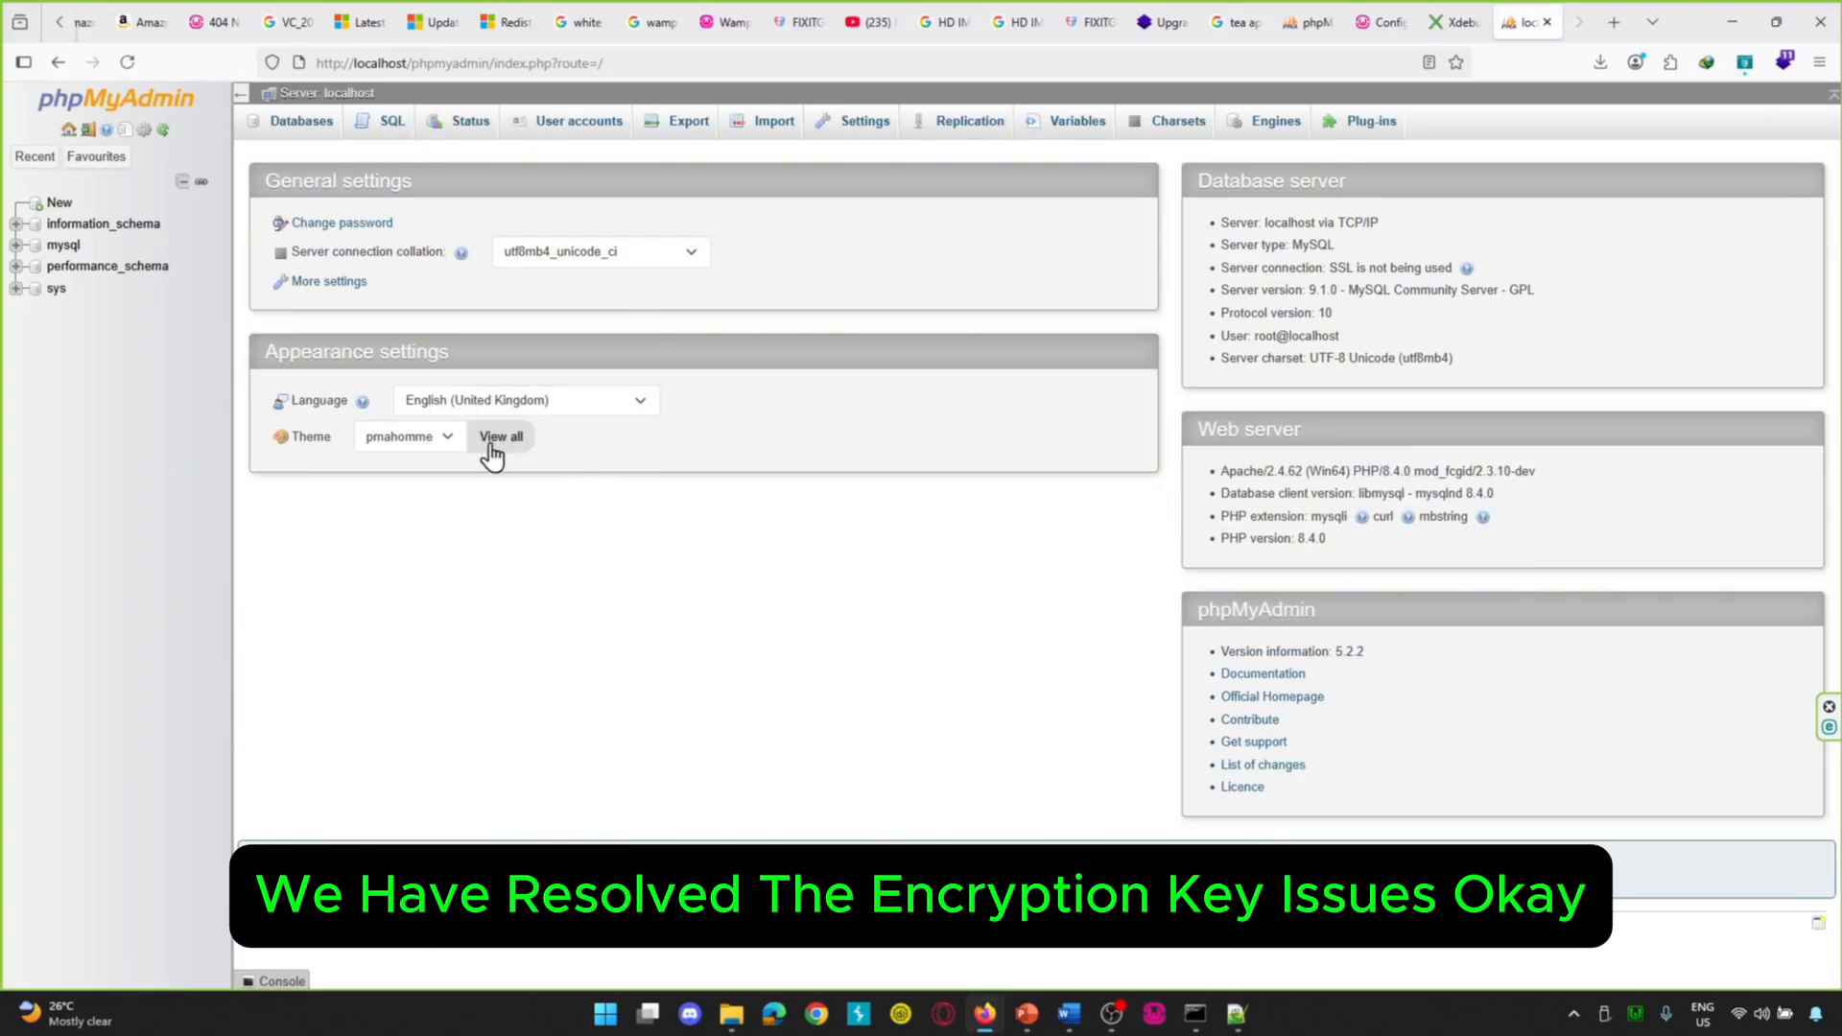
# - Try the Bootstrap, Metro and Original themes in phpMyAdmin's appearance settings and switch back to pmahomme
pyautogui.click(407, 437)
pyautogui.click(431, 472)
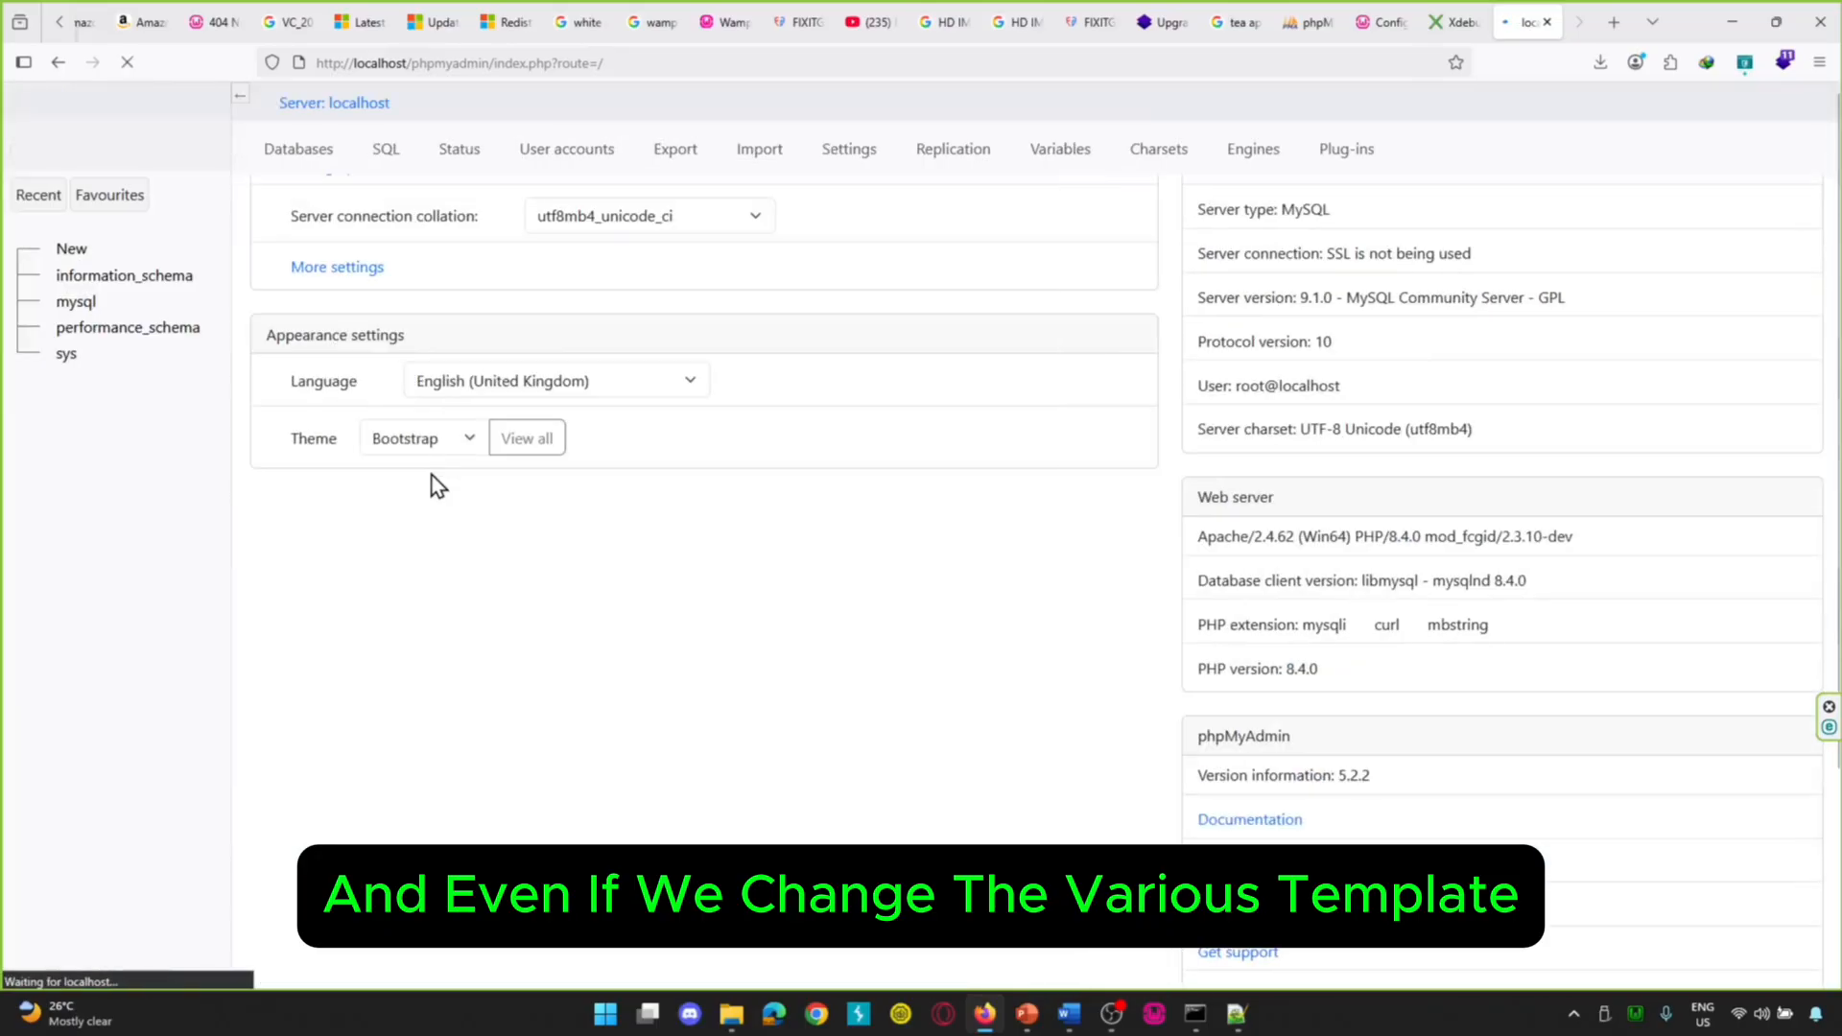
pyautogui.click(470, 537)
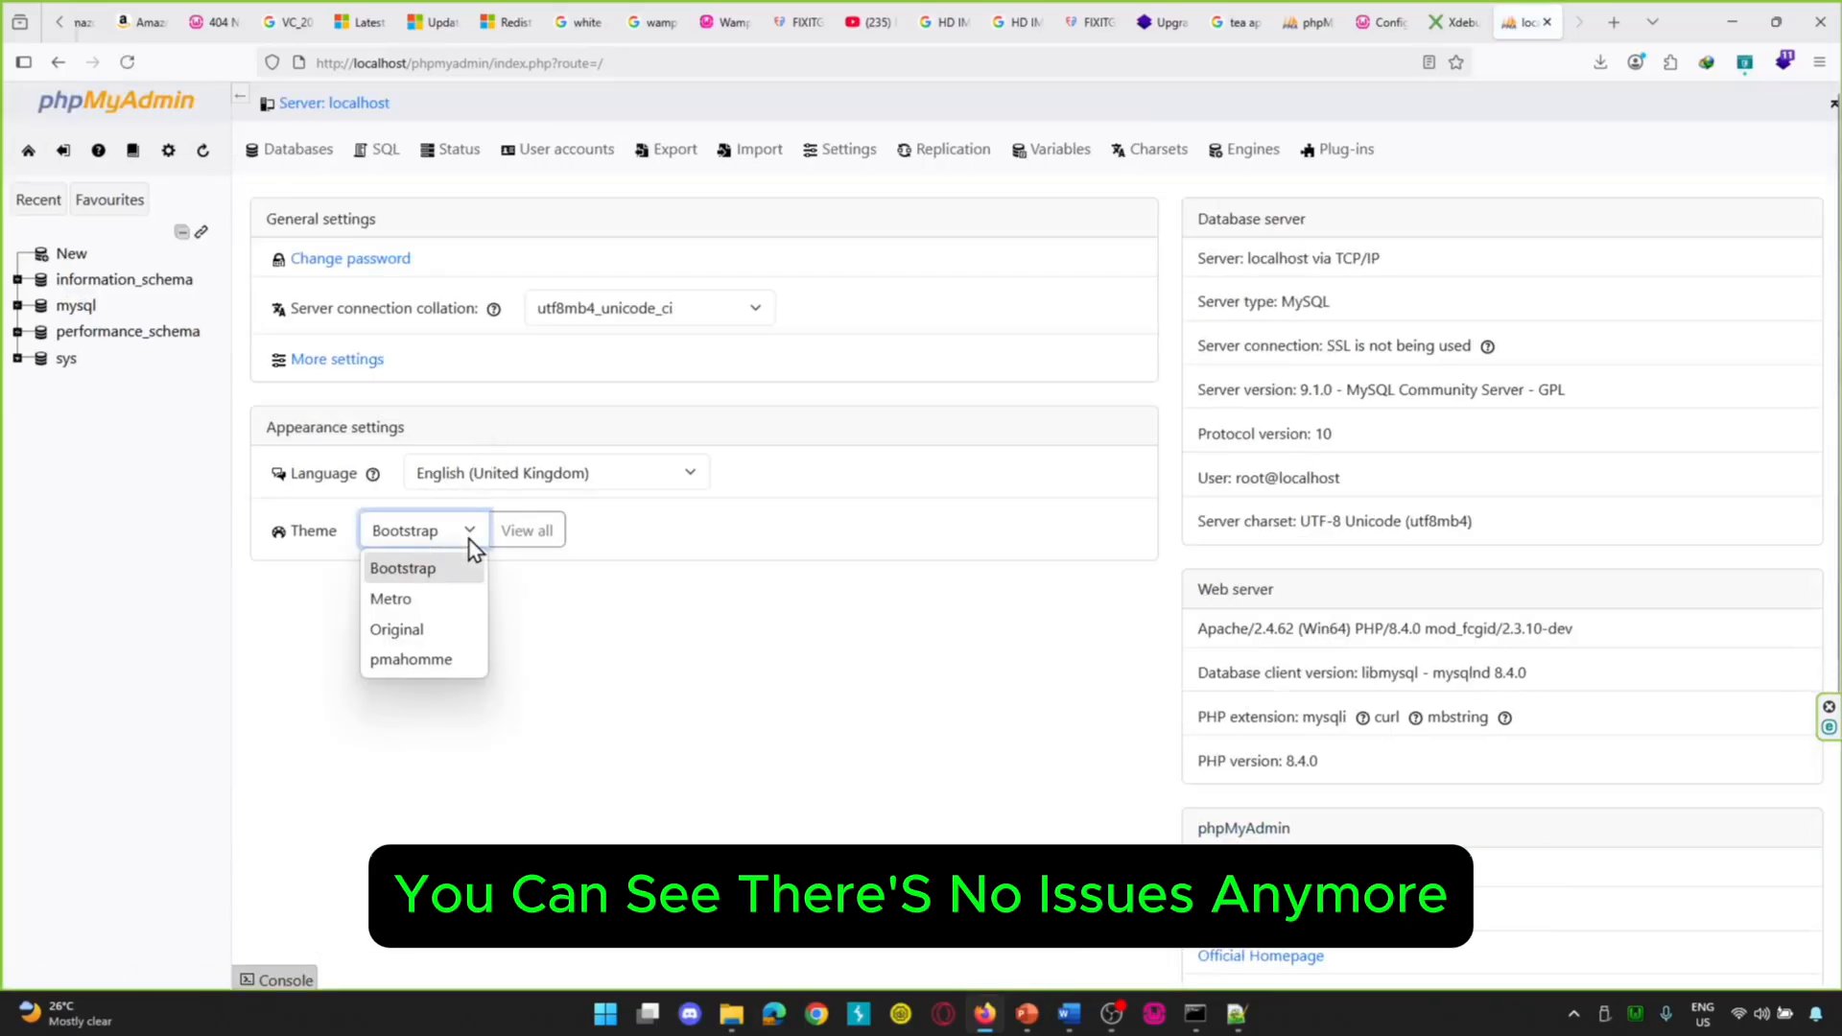
pyautogui.click(441, 601)
pyautogui.click(408, 553)
pyautogui.click(415, 630)
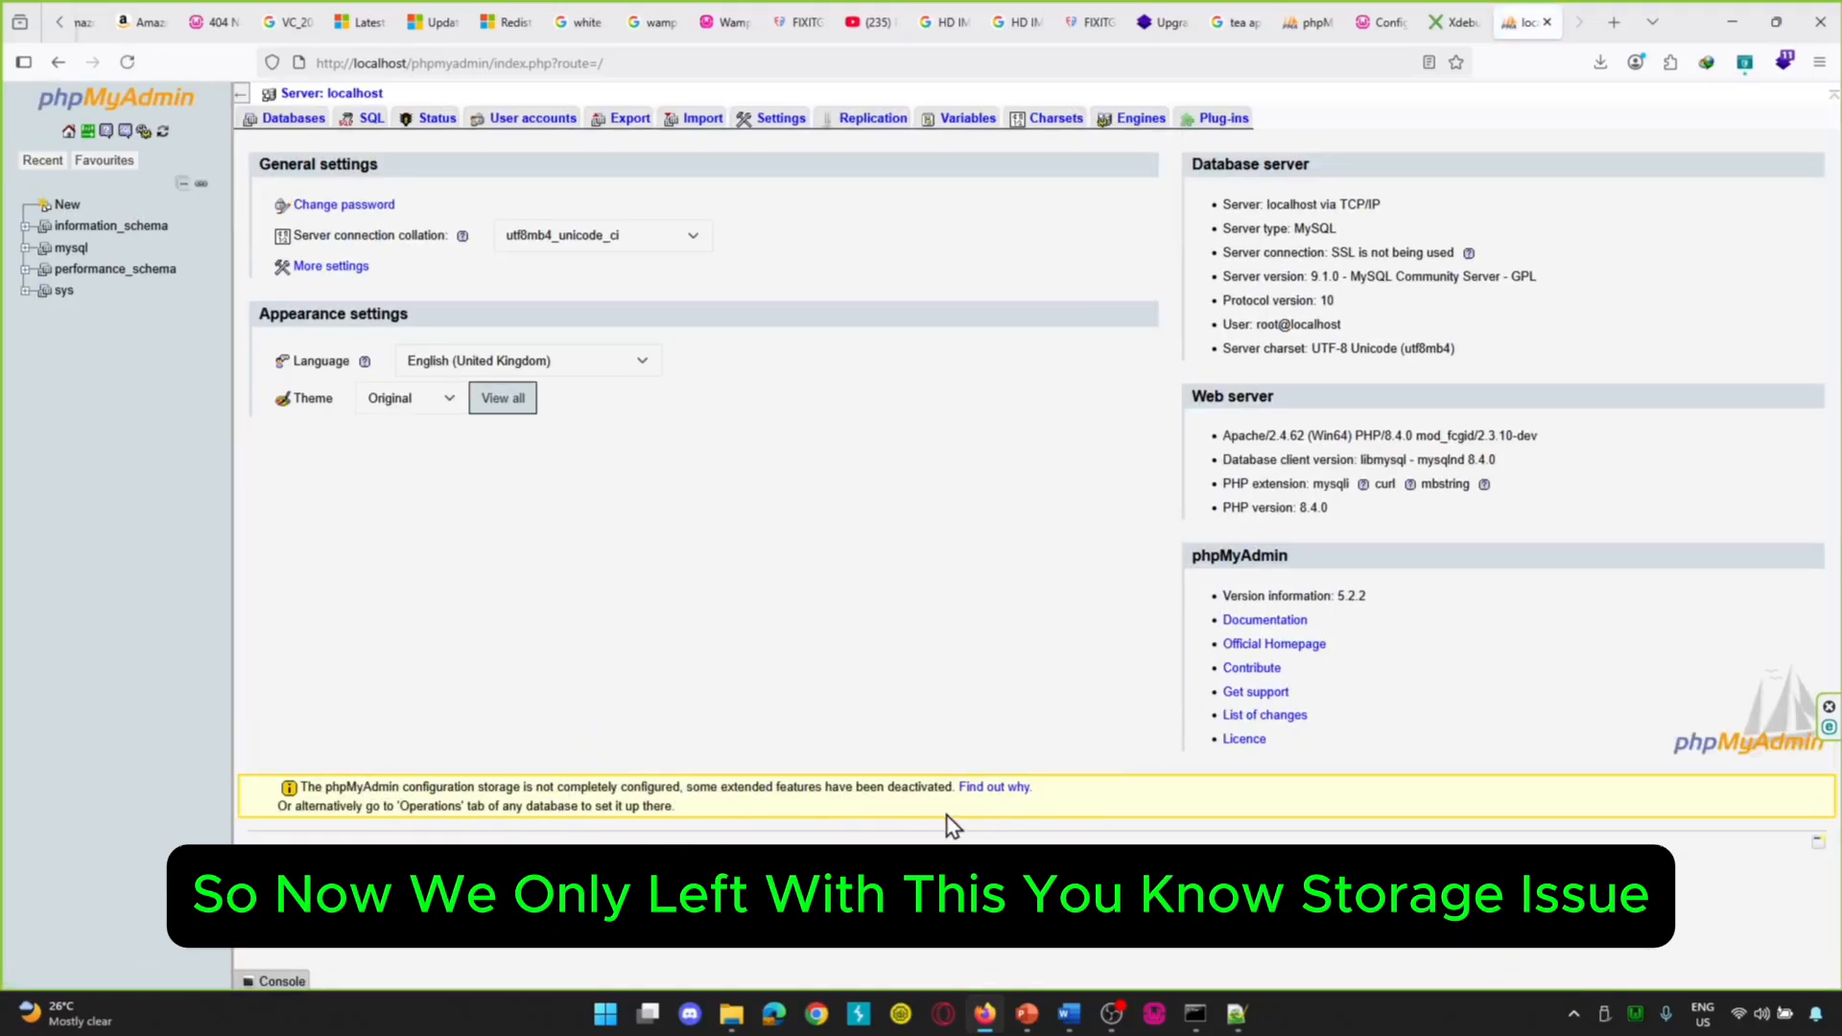
pyautogui.click(429, 403)
pyautogui.click(408, 503)
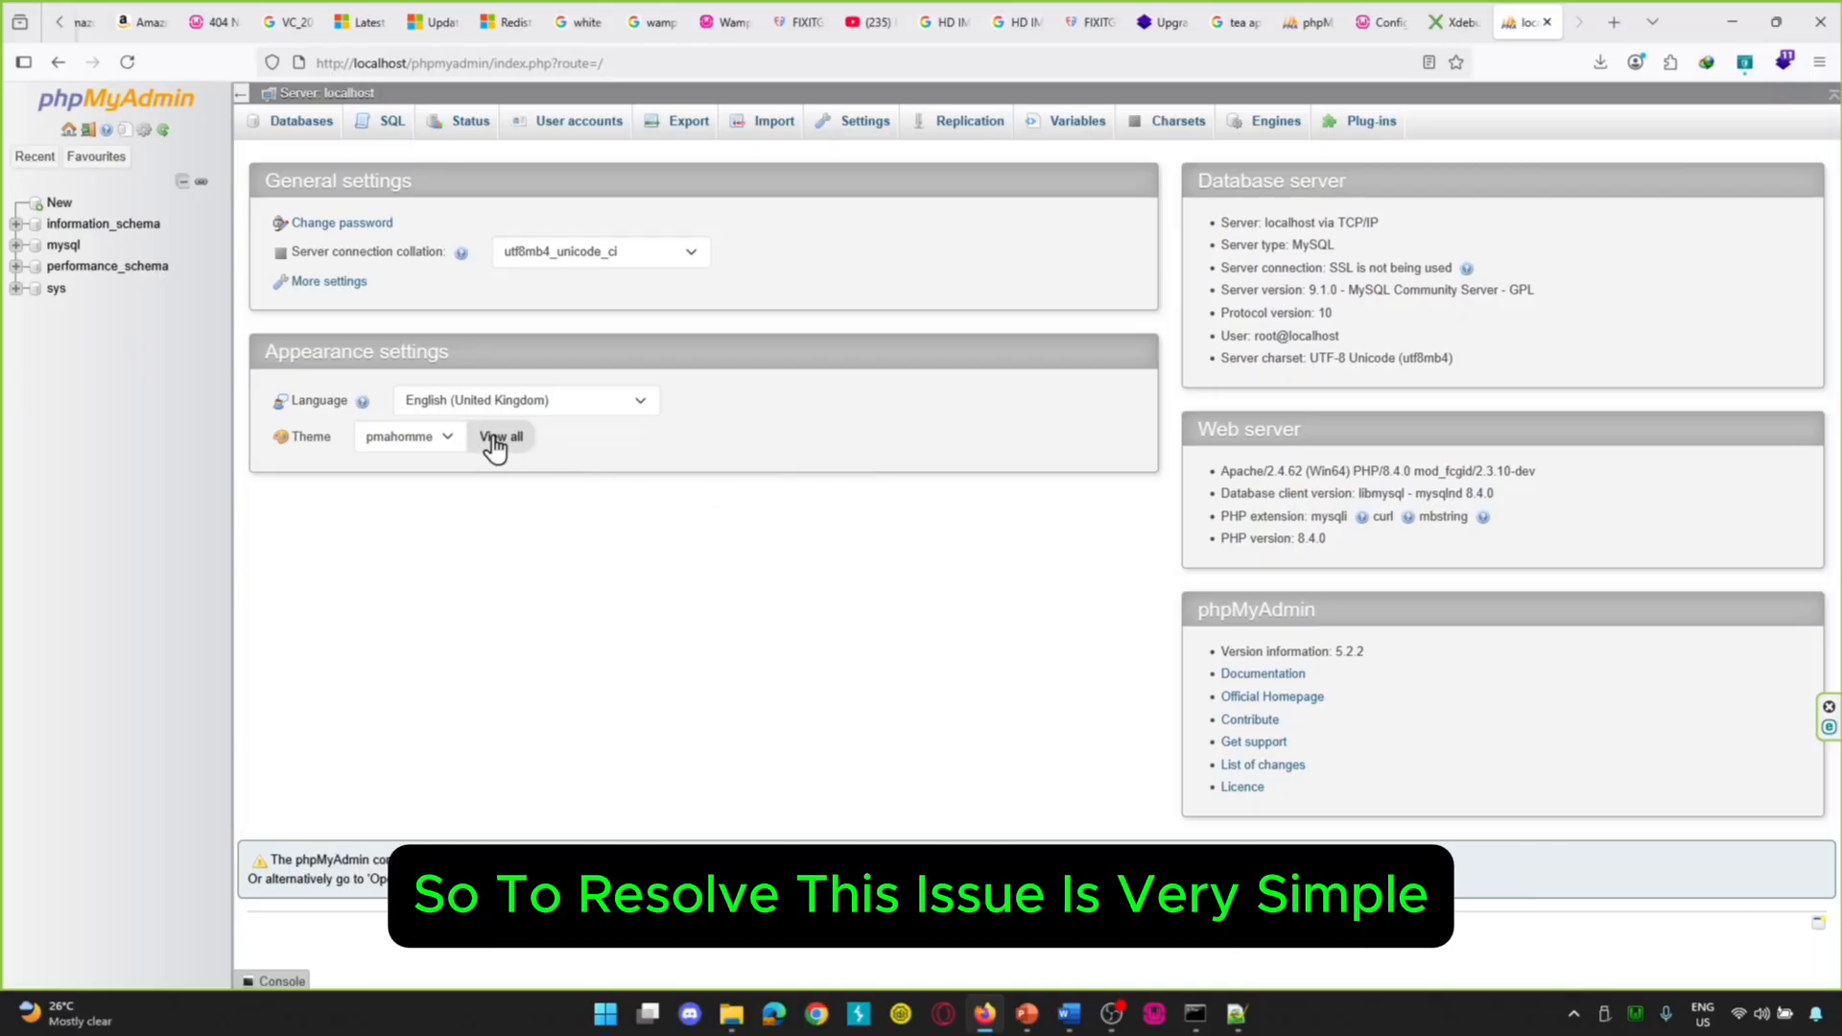
# - Create the phpMyAdmin configuration storage in the mysql database by way of its database operations and review the enabled features
pyautogui.click(61, 246)
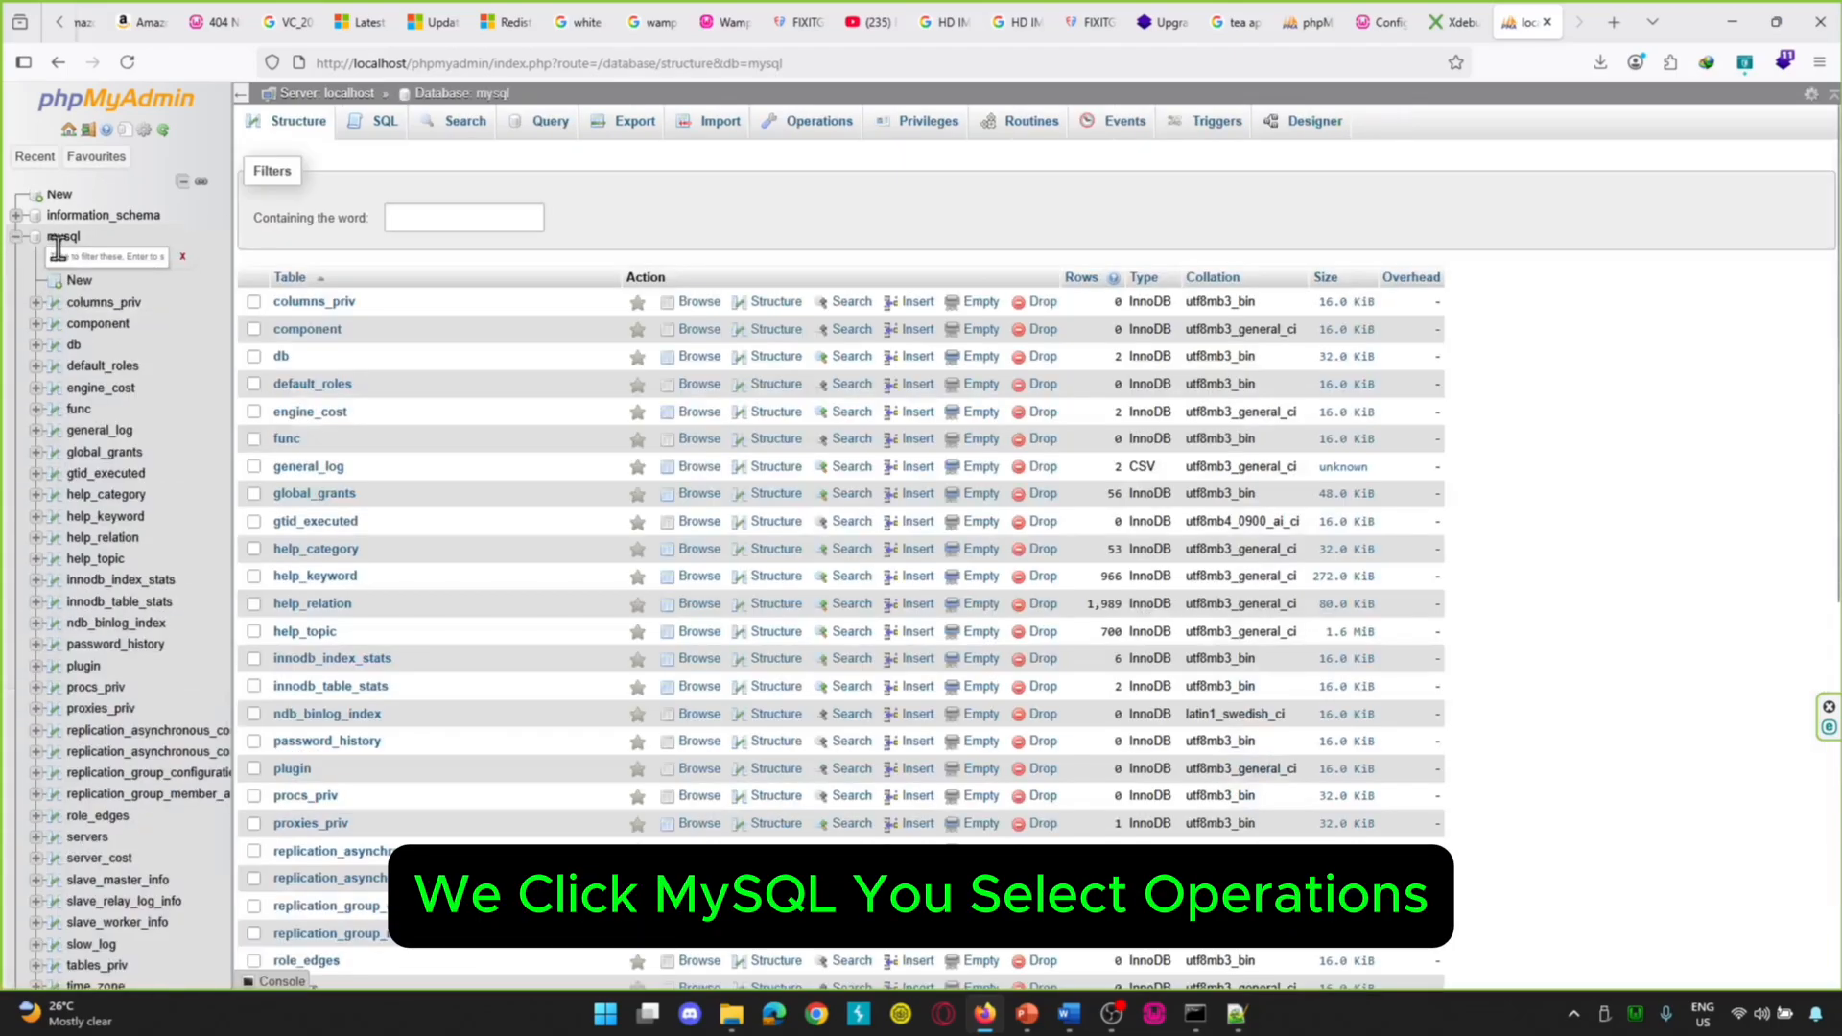
pyautogui.click(827, 128)
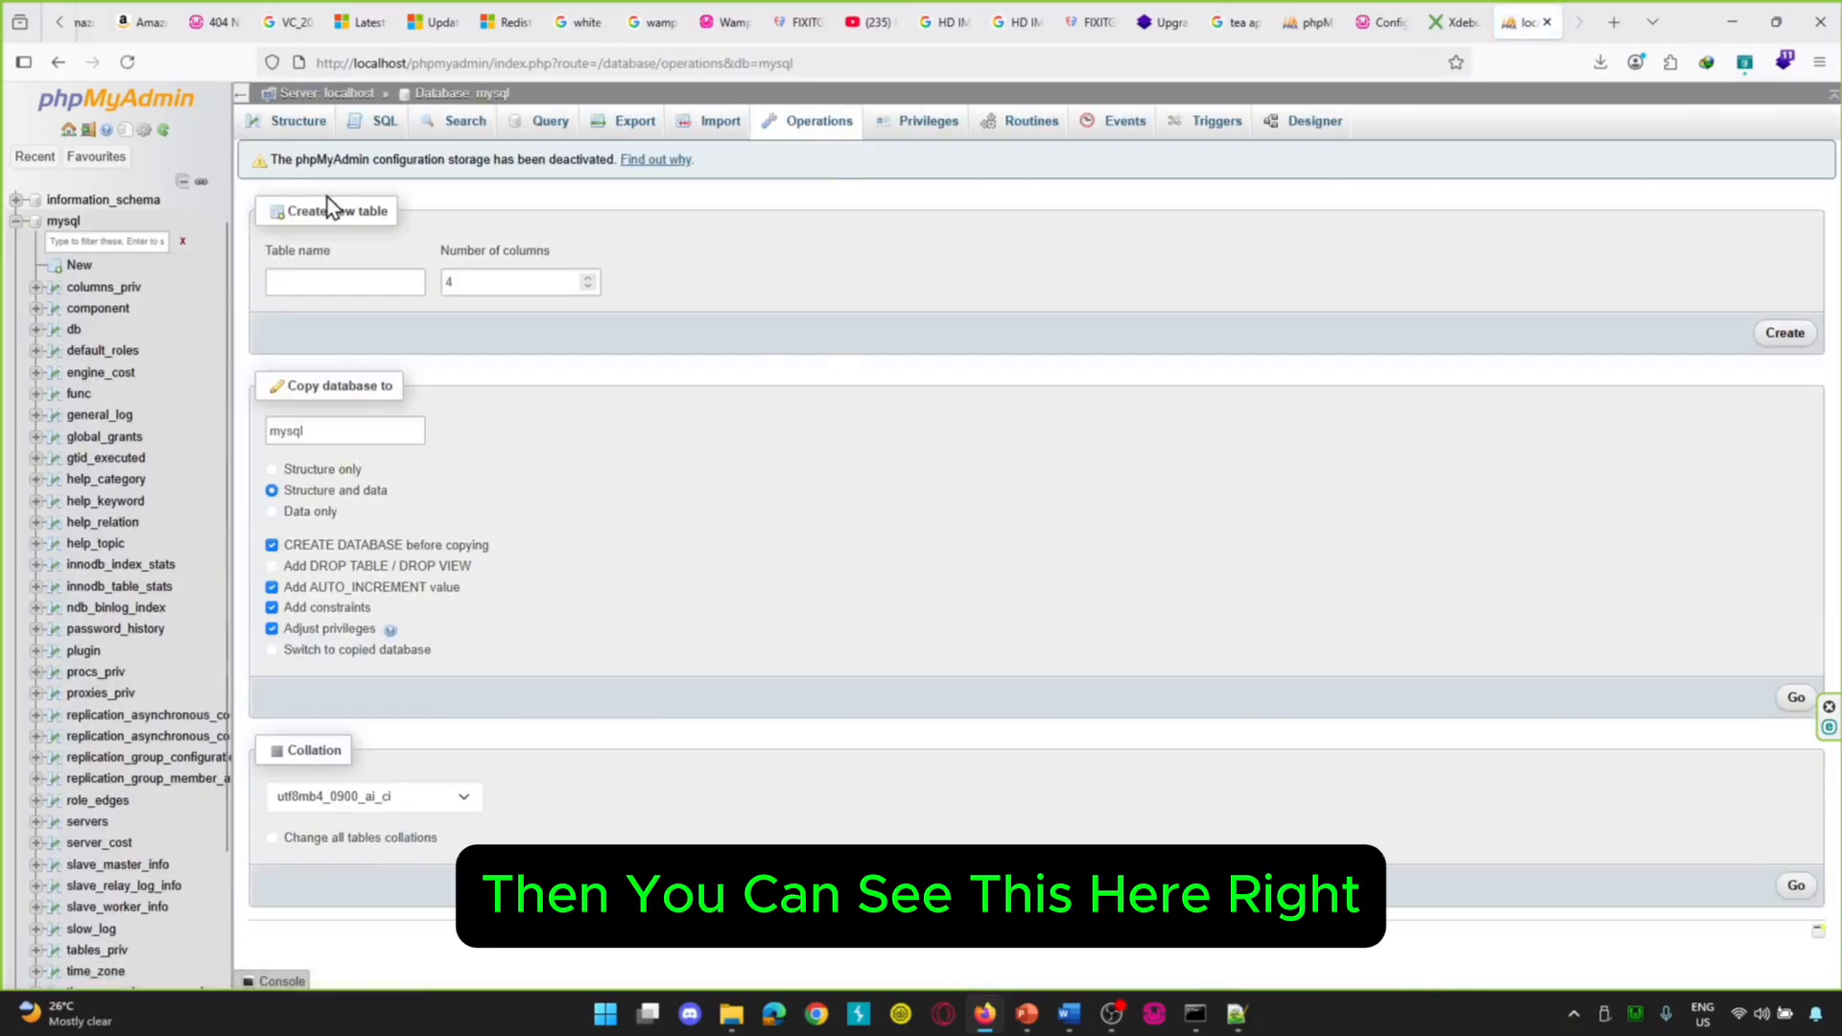
pyautogui.click(655, 163)
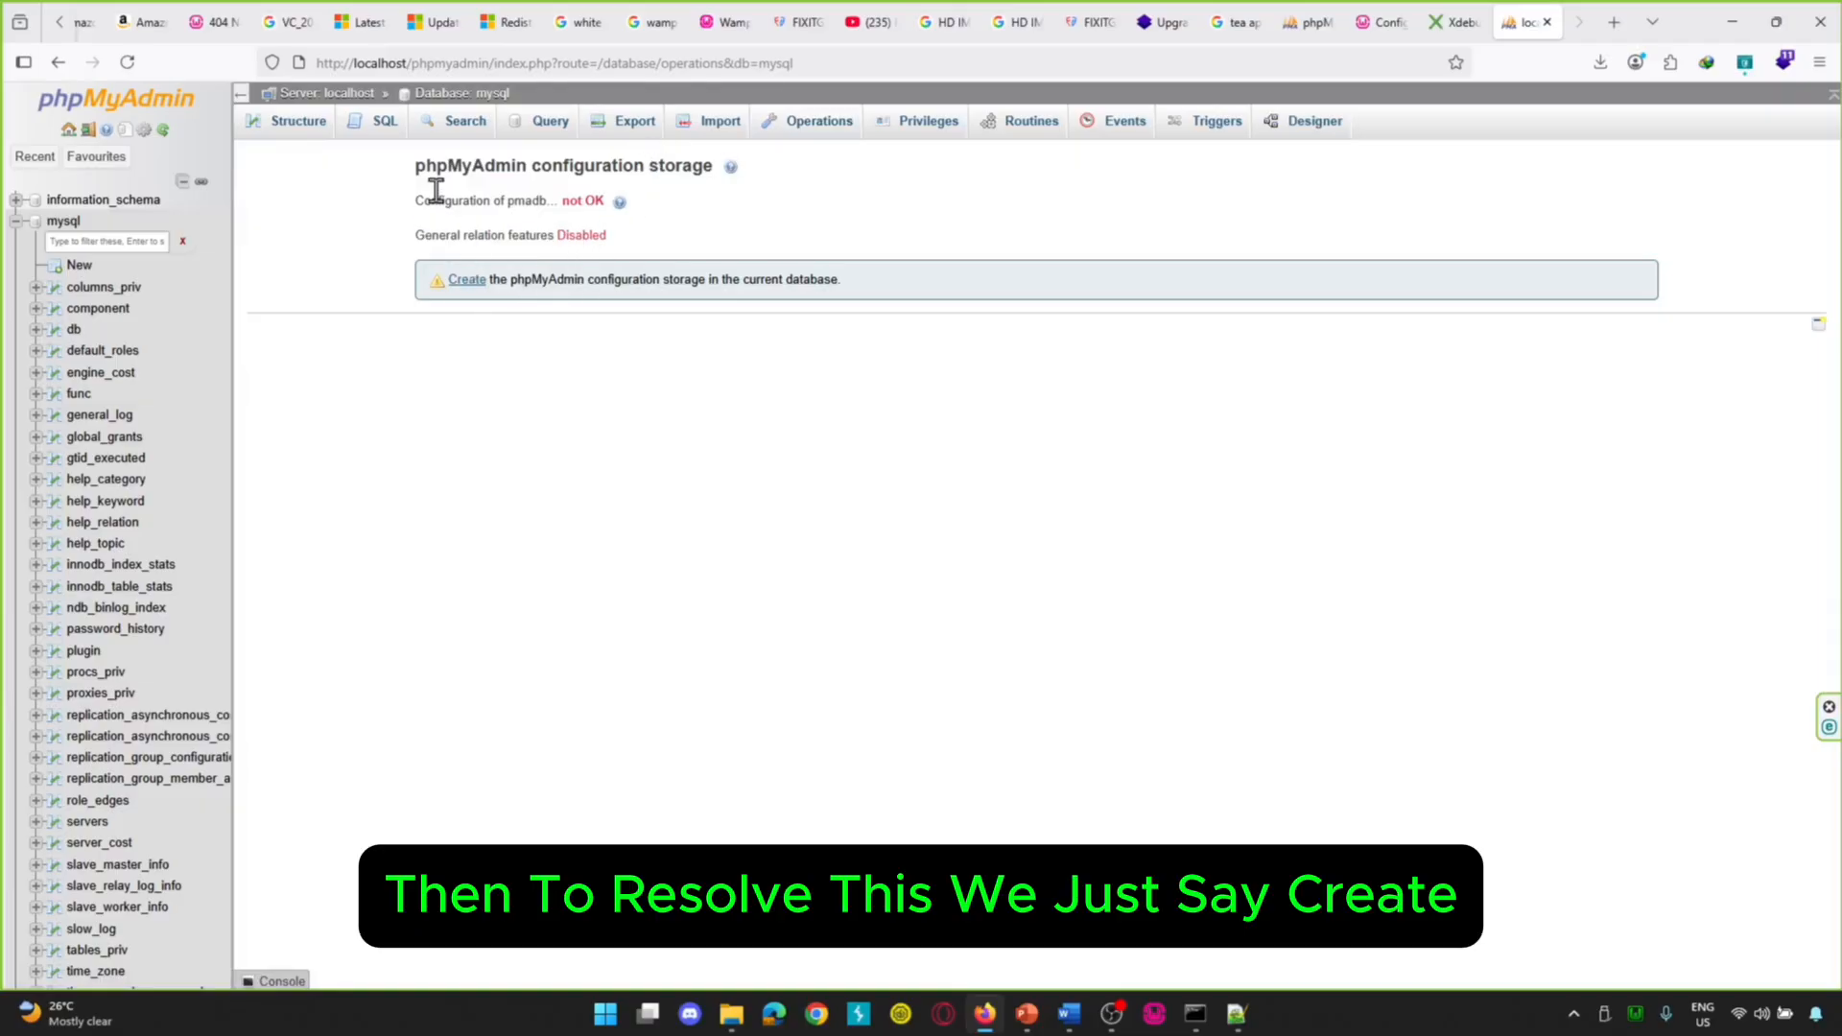
pyautogui.click(465, 281)
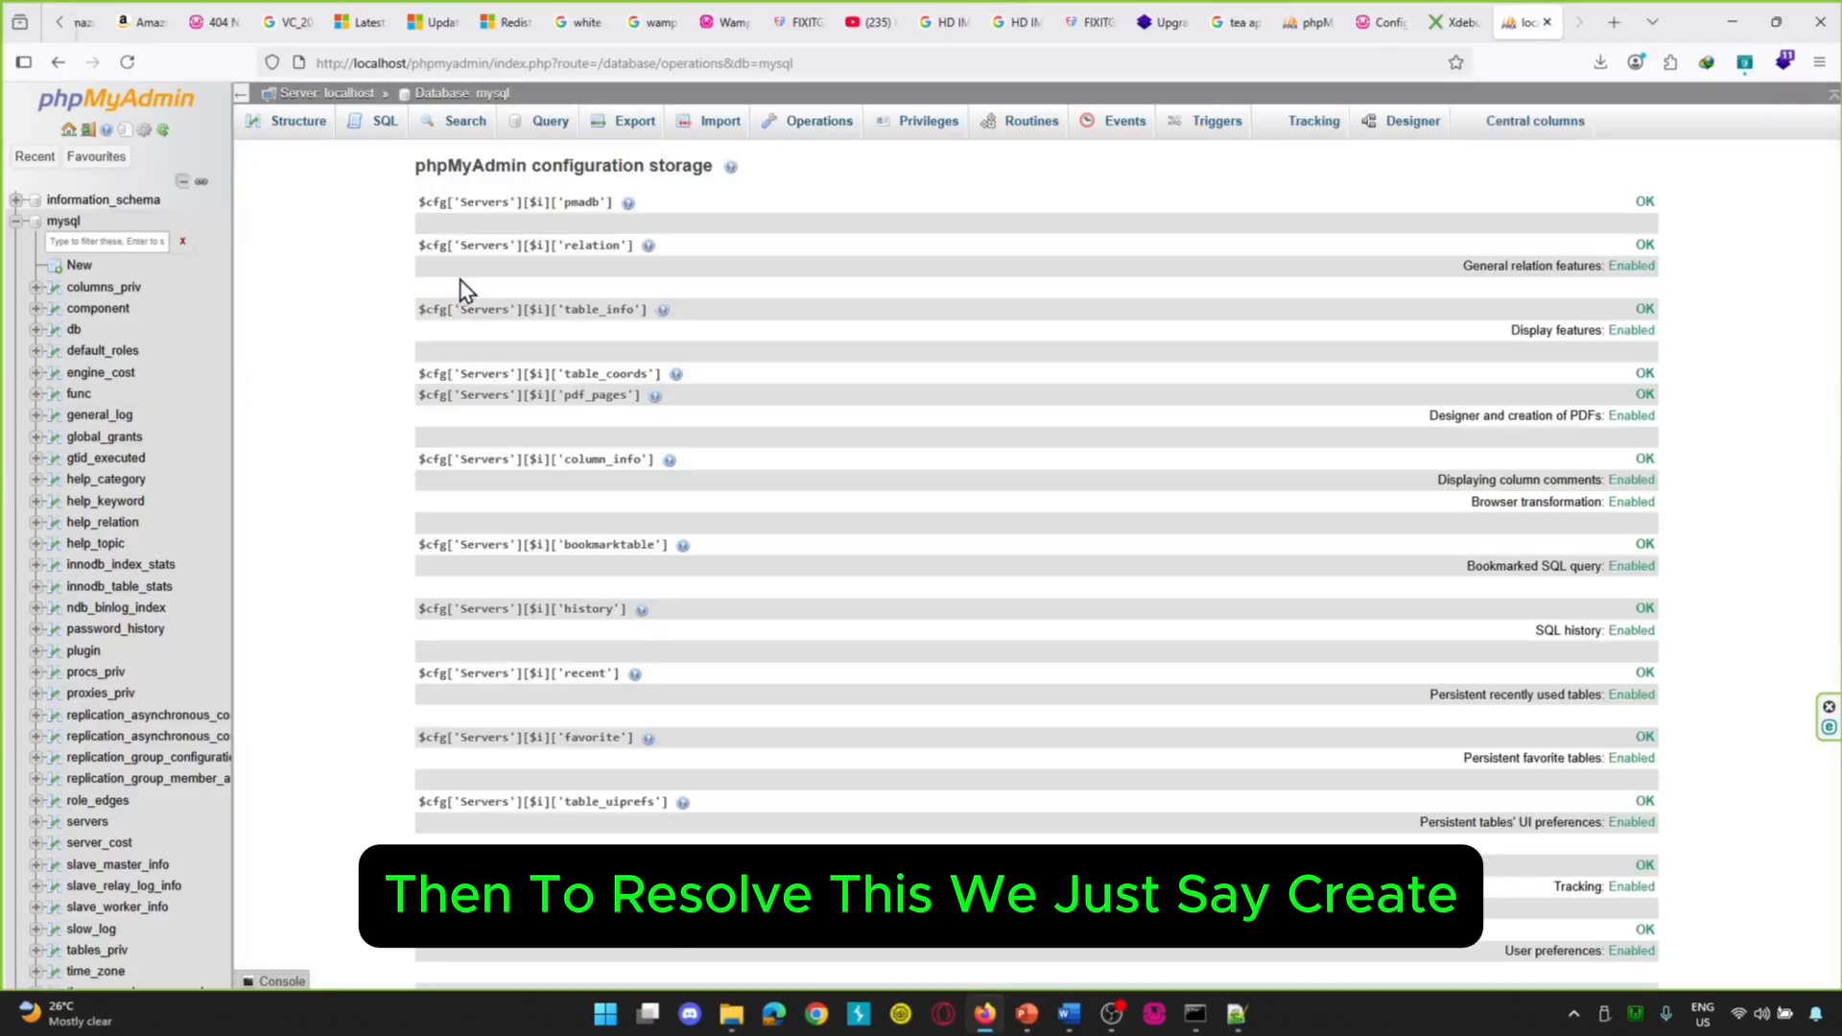
pyautogui.scroll(-5, 1535, 369)
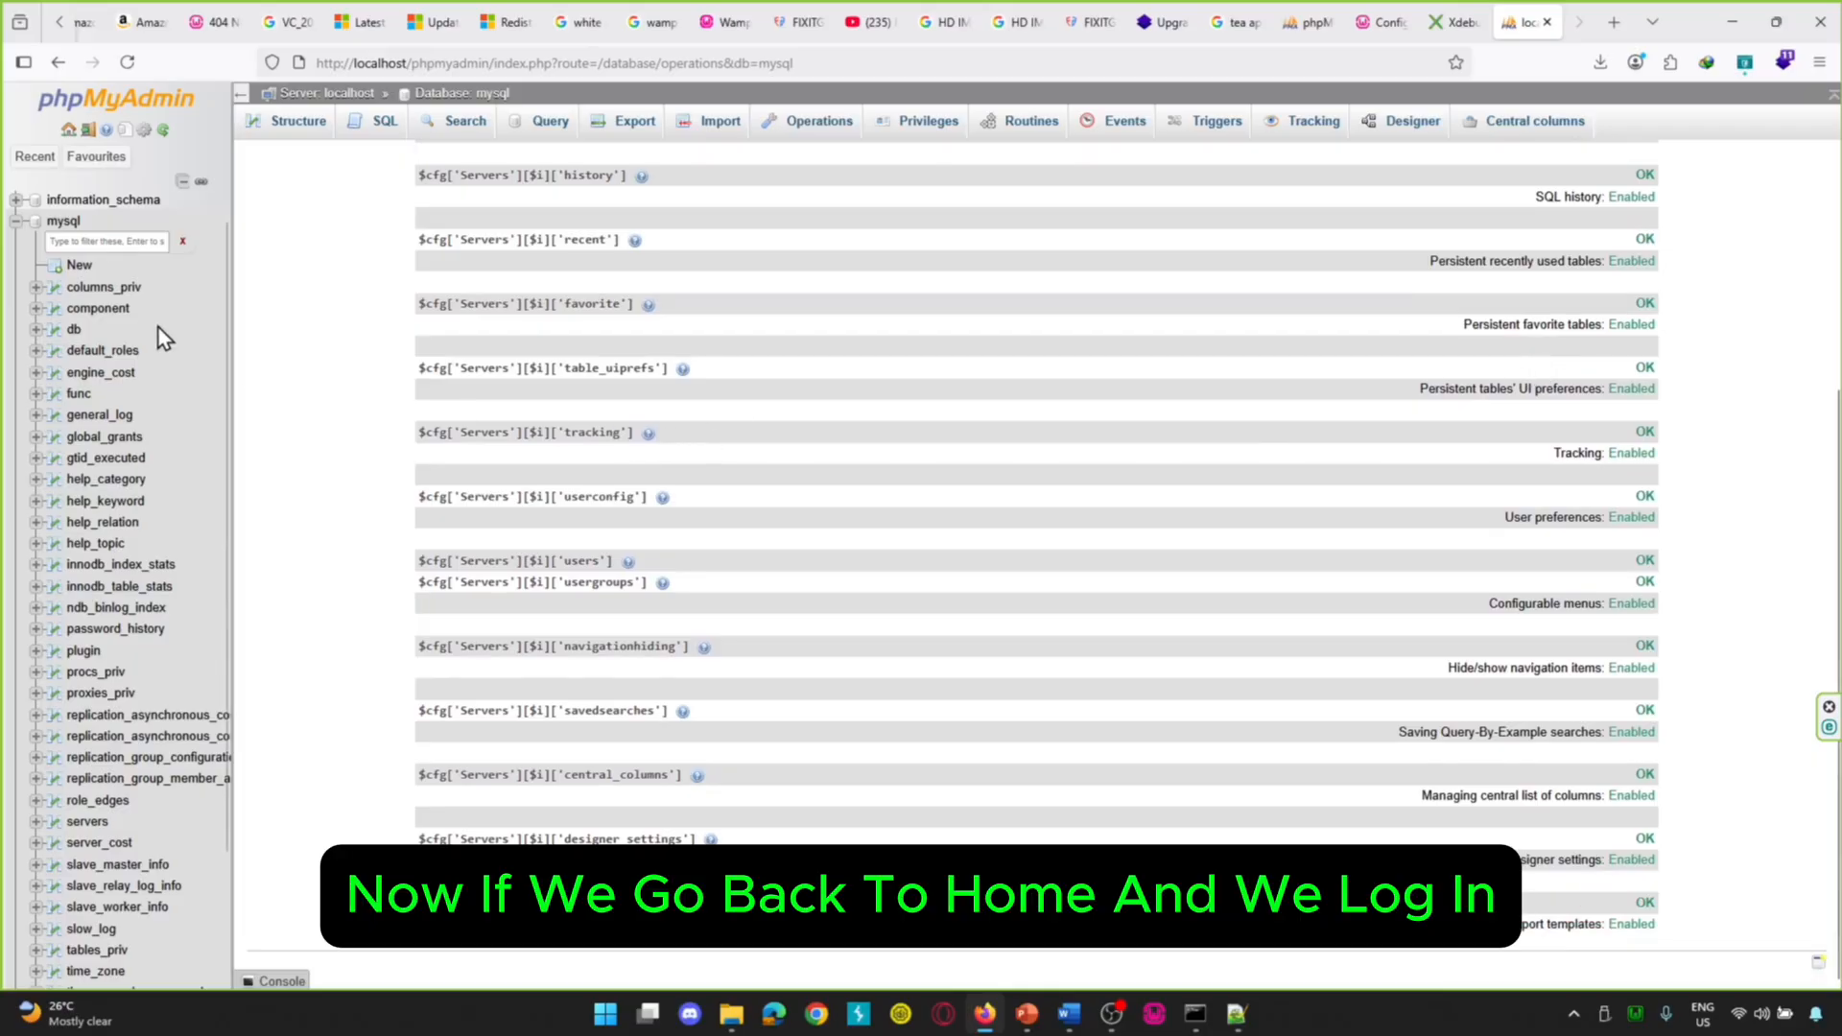
# - Leave the mysql database, log out of phpMyAdmin and log back in as root with an empty password
pyautogui.click(15, 221)
pyautogui.click(67, 132)
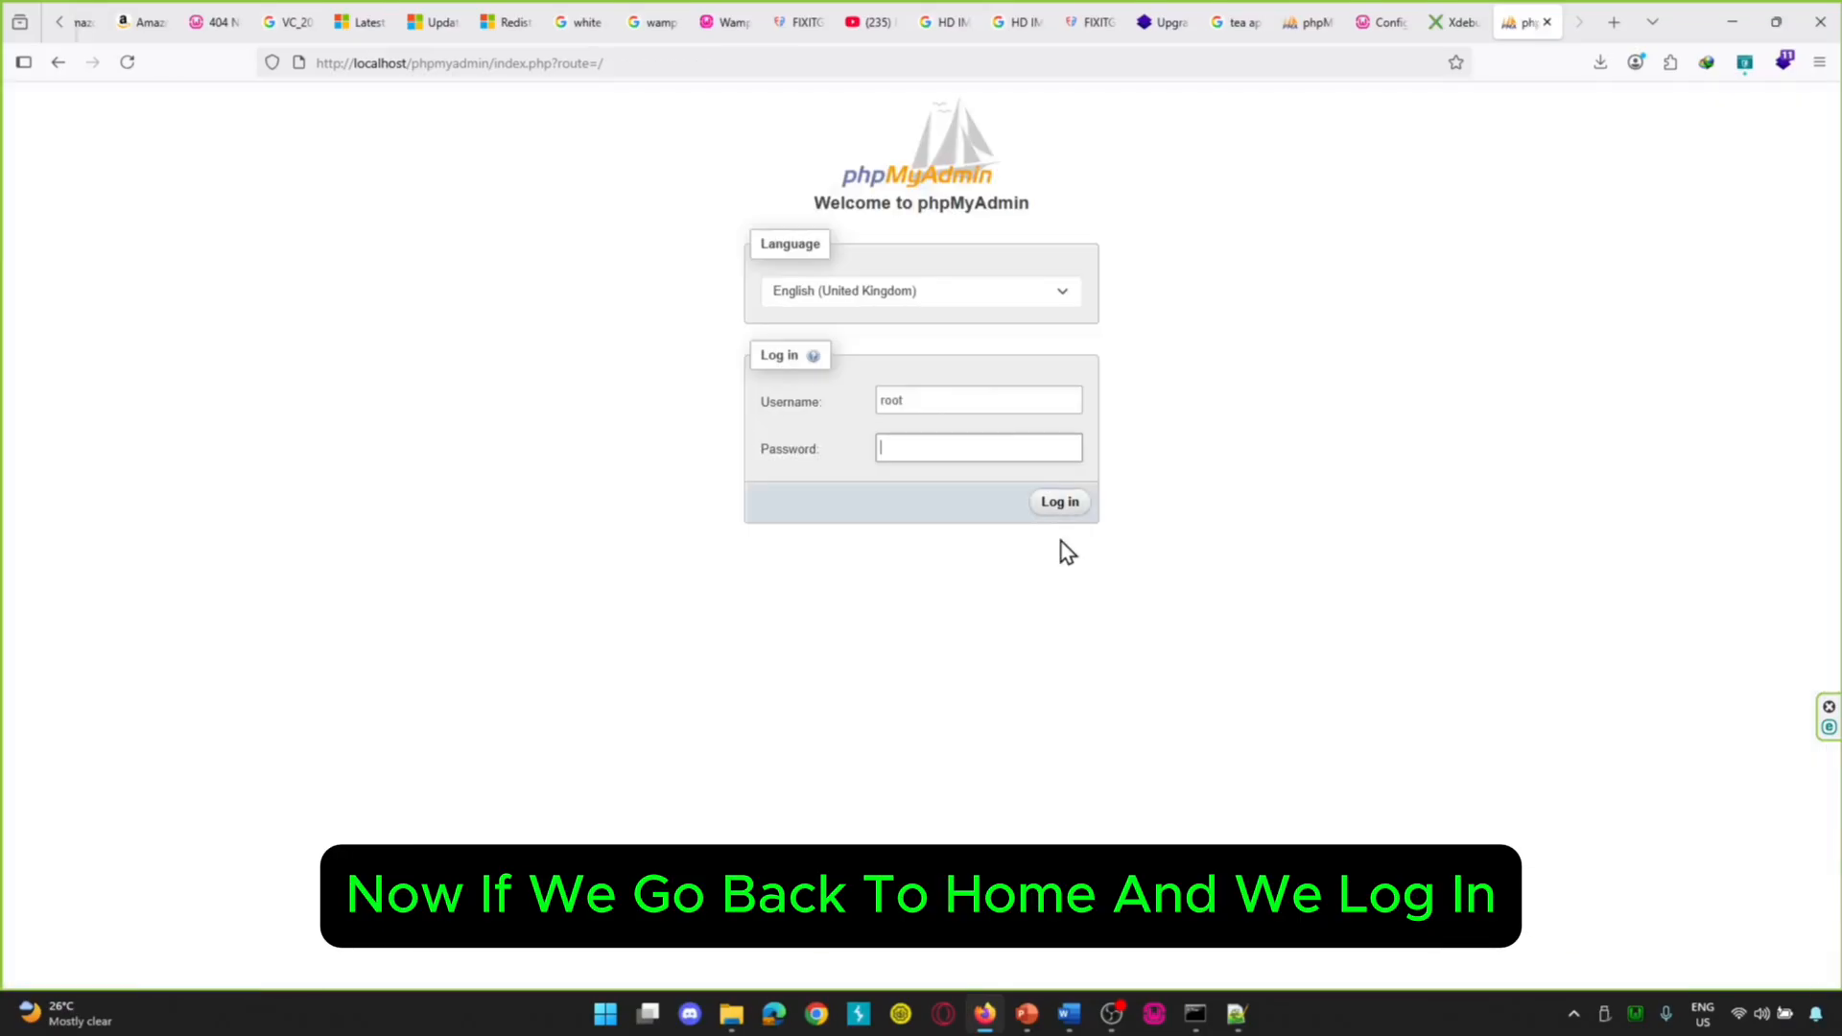
pyautogui.click(1055, 502)
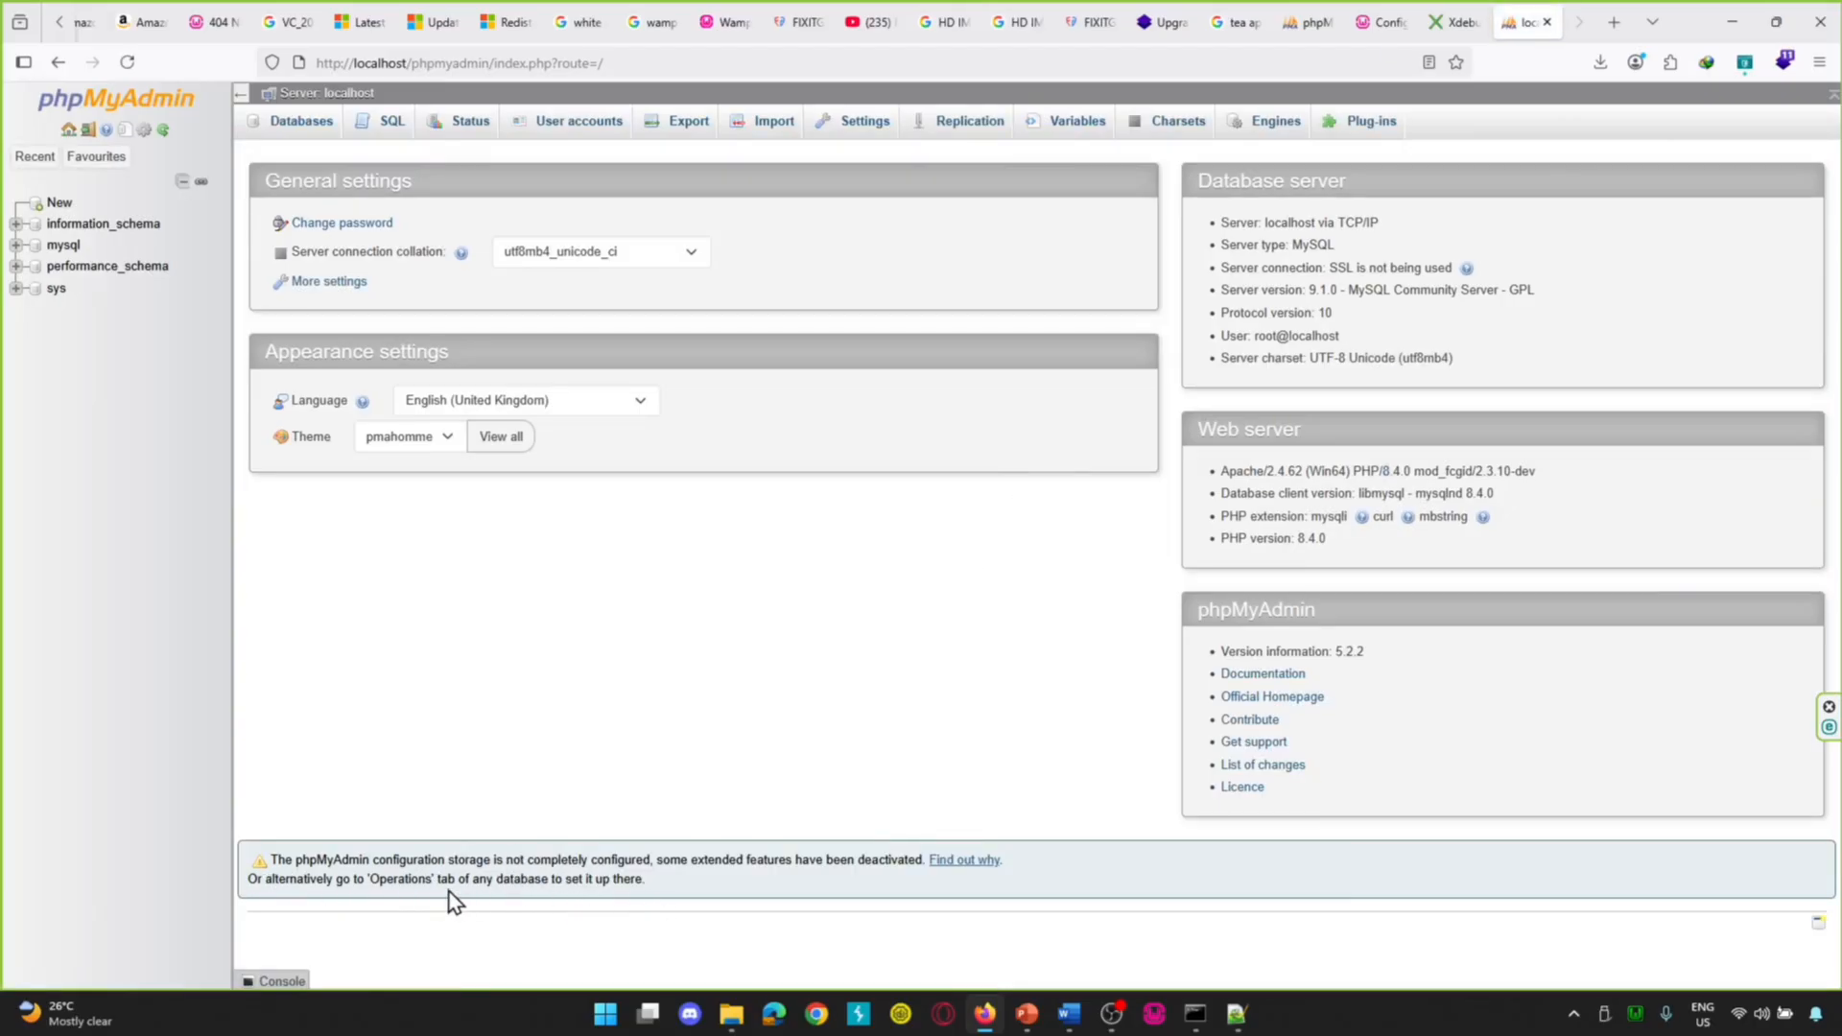
# - Create a database named 'phpmyadmin' with the phpMyAdmin configuration storage in it and return to the home page
pyautogui.click(964, 859)
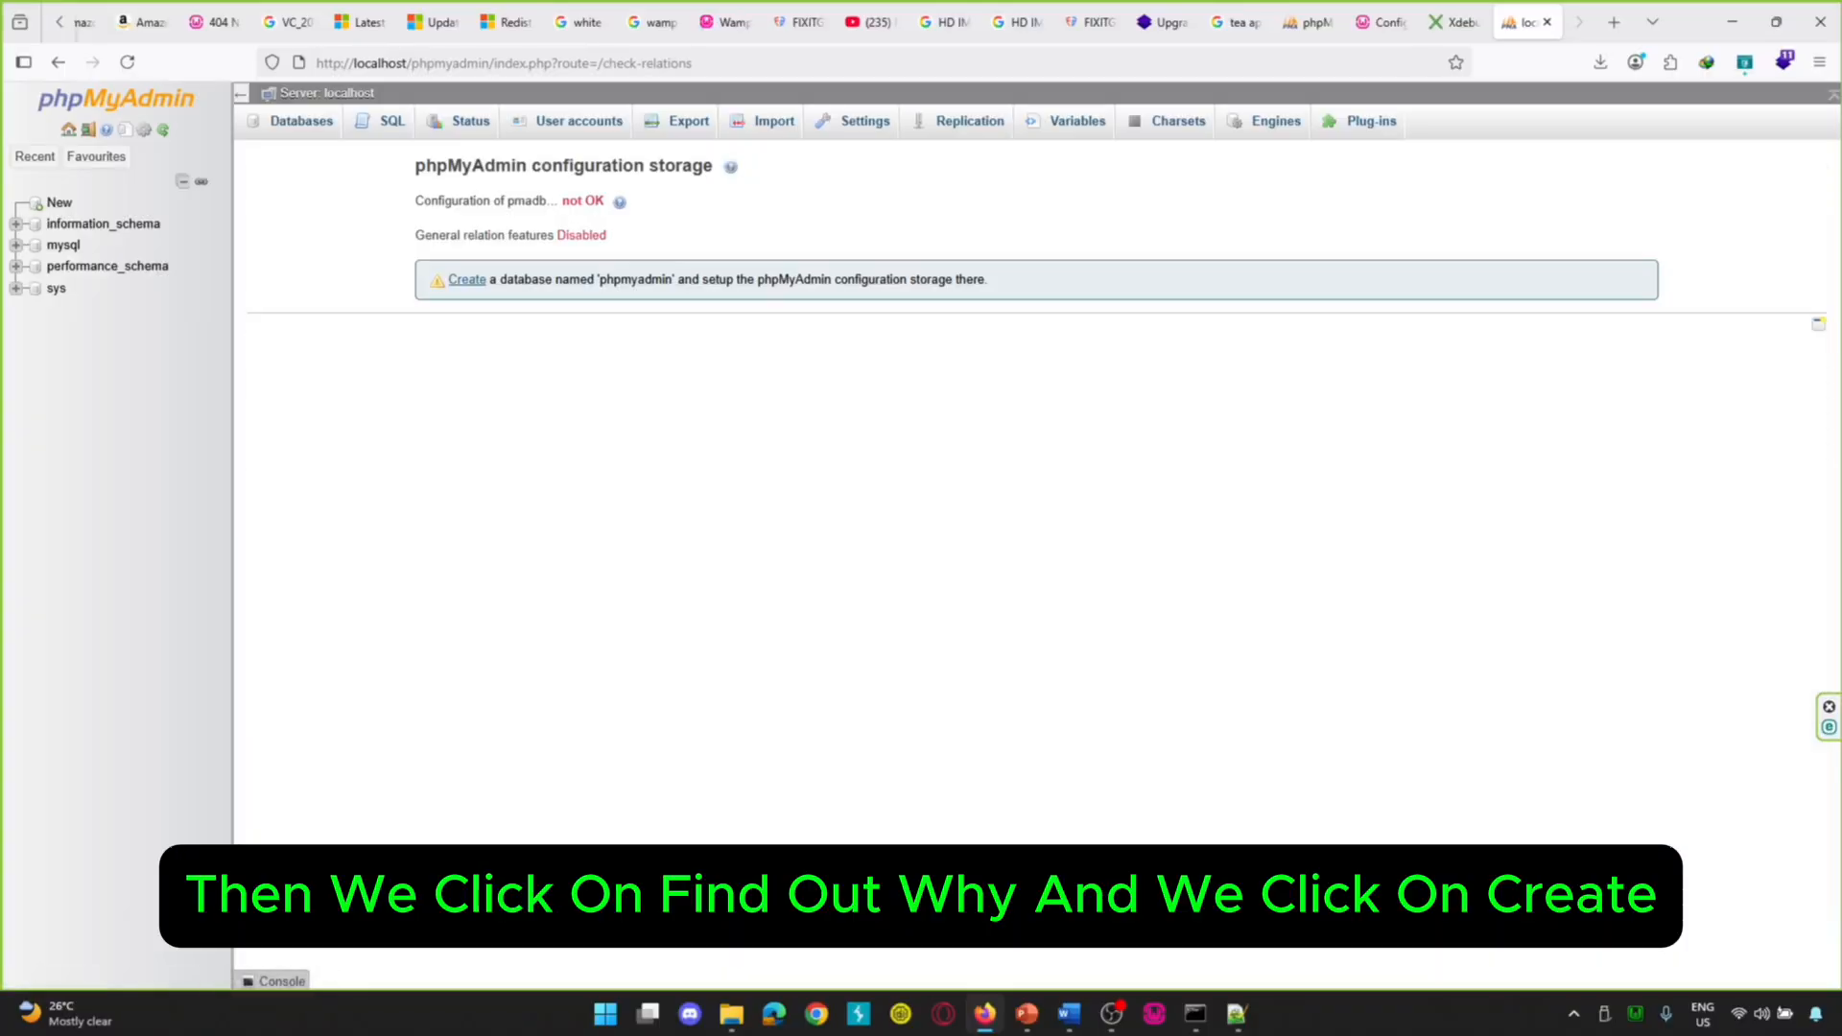
pyautogui.click(467, 281)
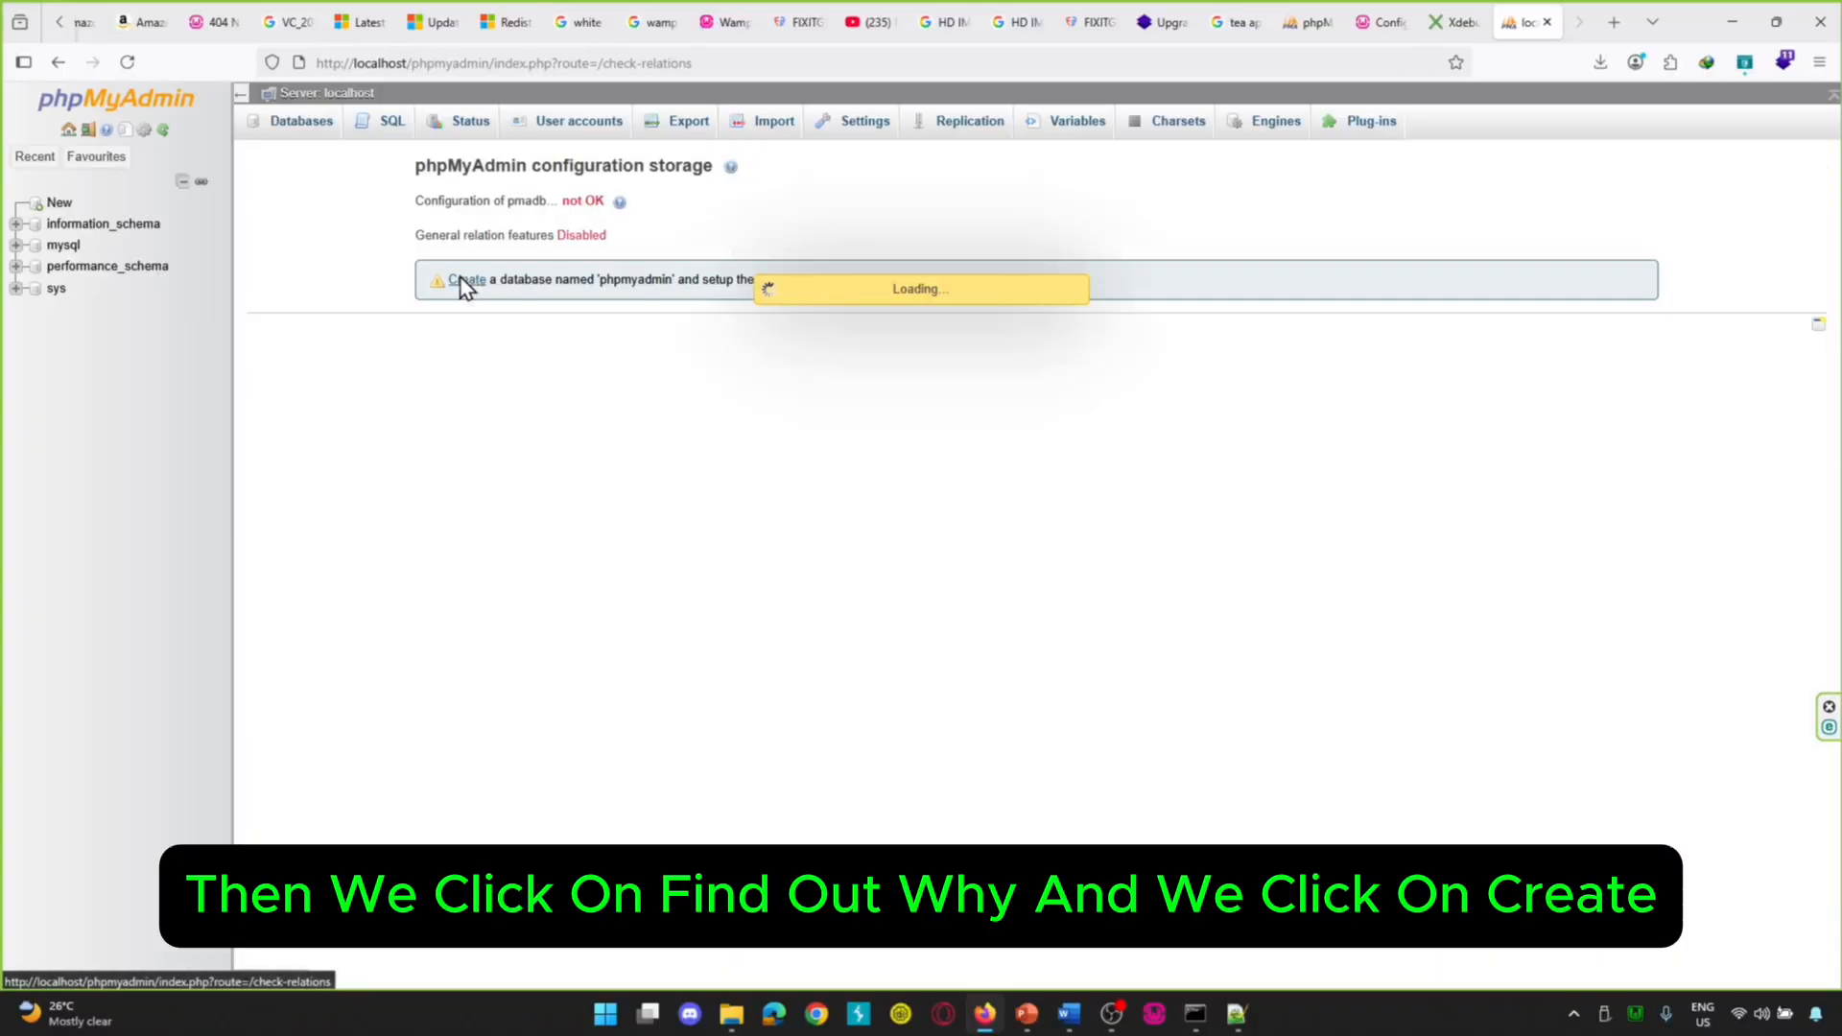
pyautogui.scroll(-5, 1295, 532)
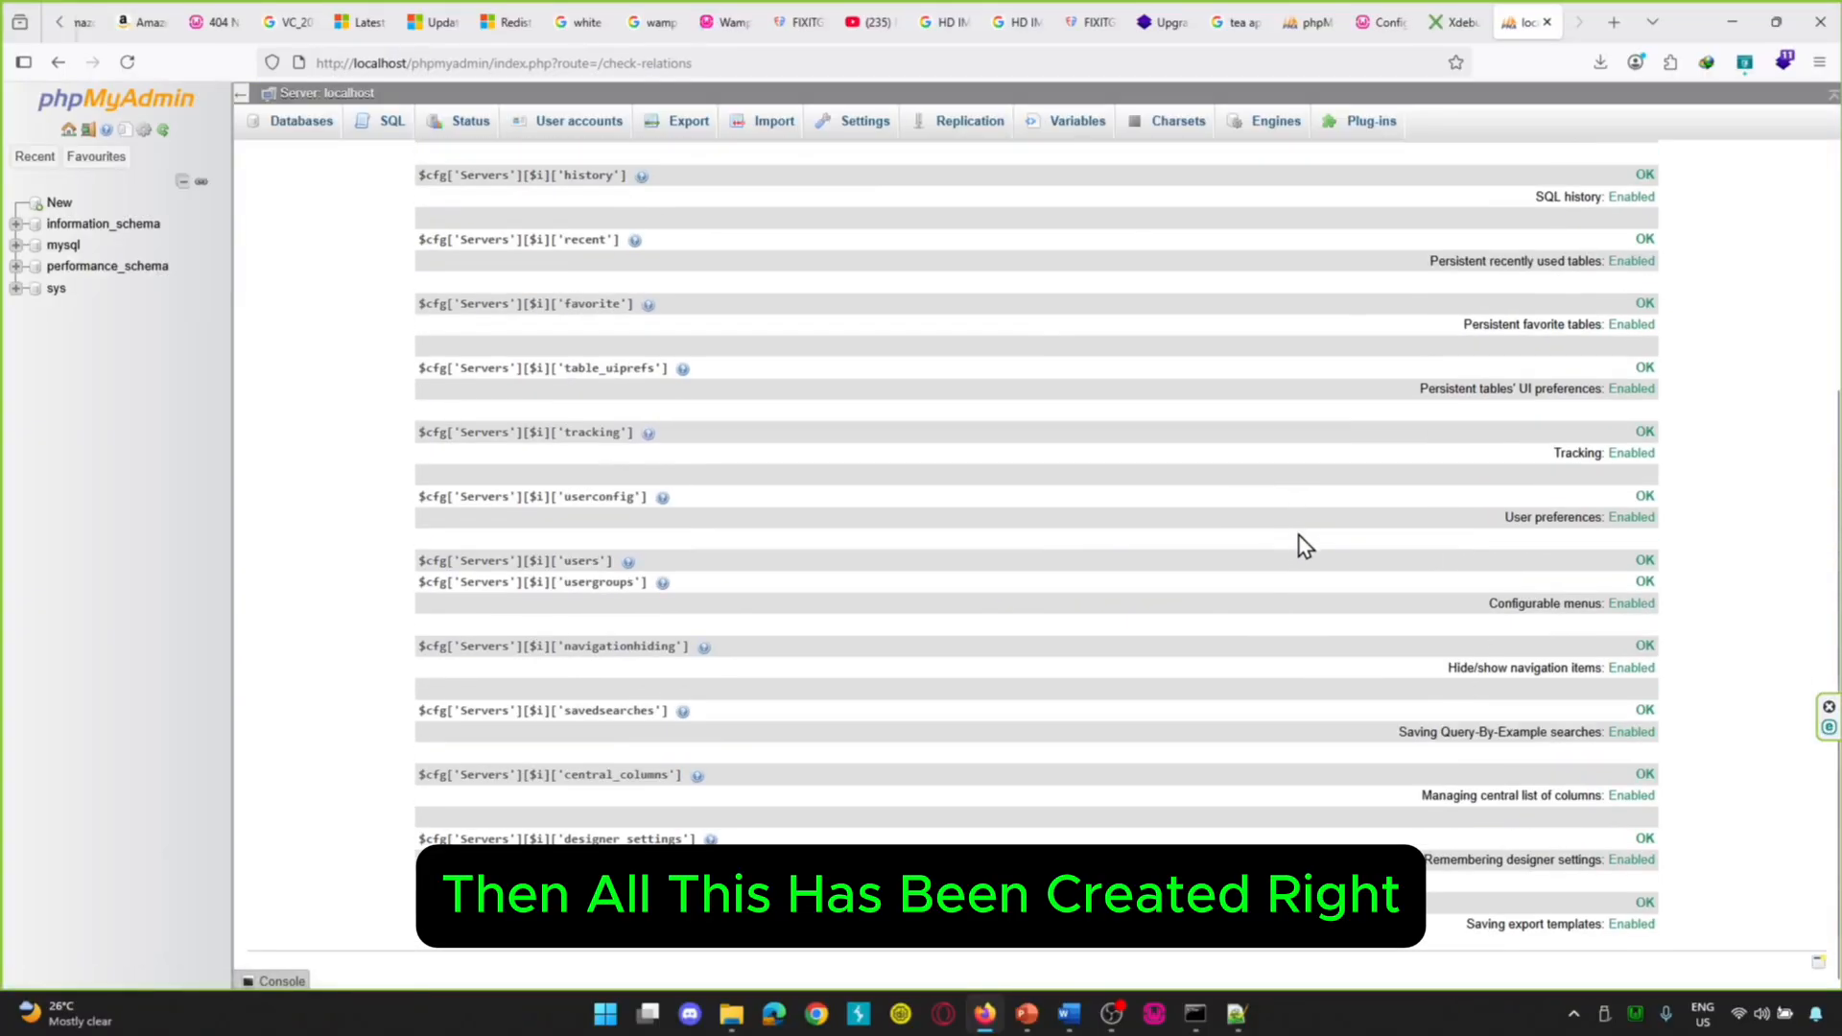
pyautogui.click(51, 157)
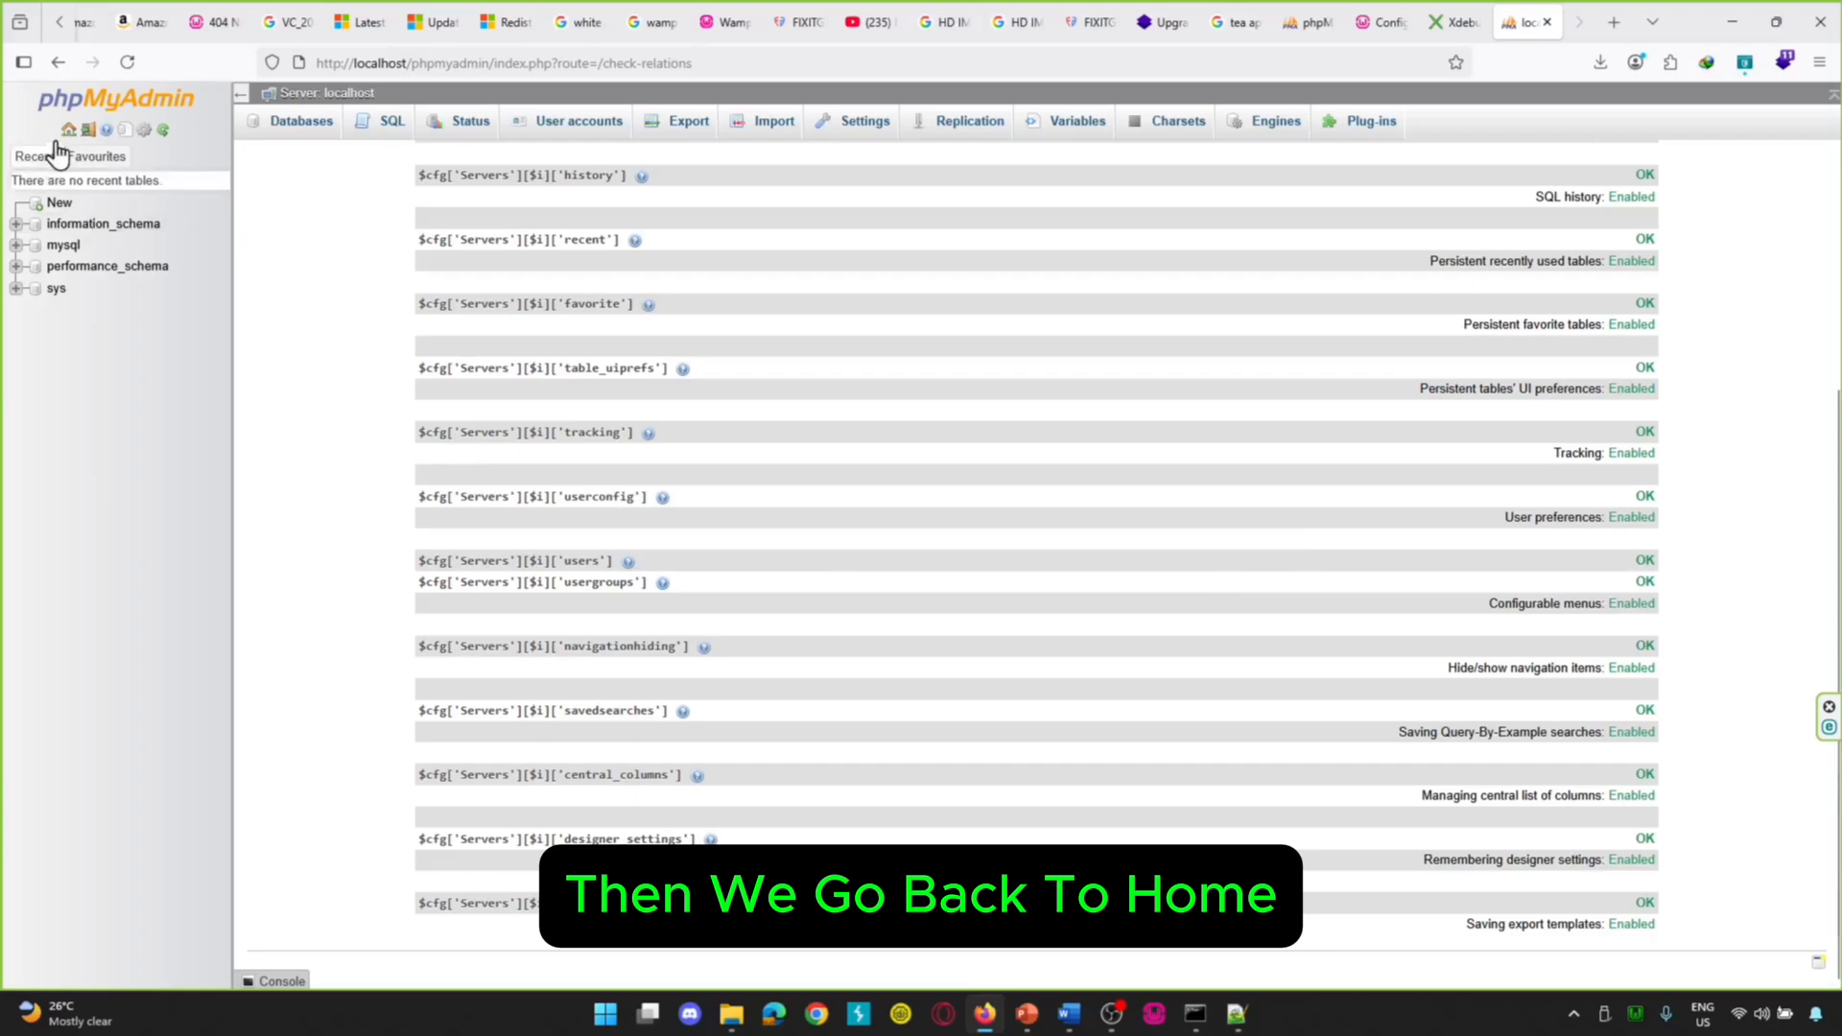
pyautogui.click(69, 129)
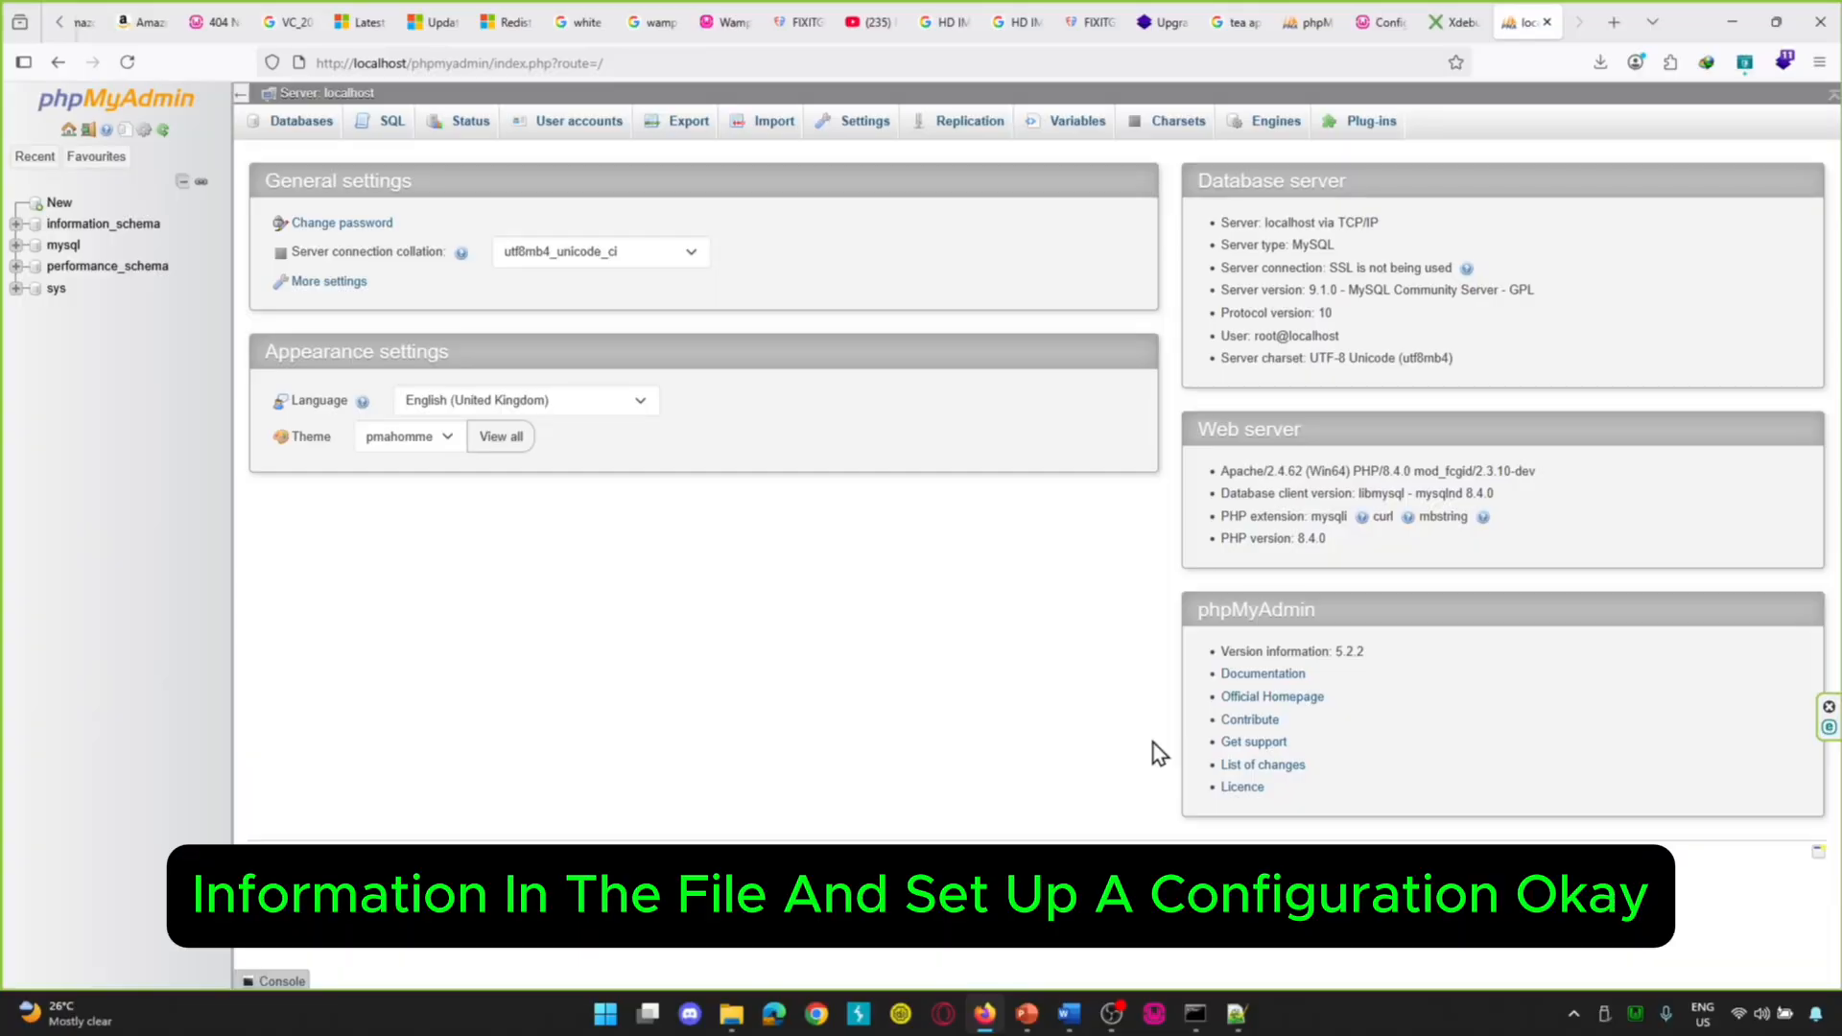
# - Log out of phpMyAdmin and back in as root twice to check the home page for the storage warning
pyautogui.click(86, 129)
pyautogui.click(1070, 509)
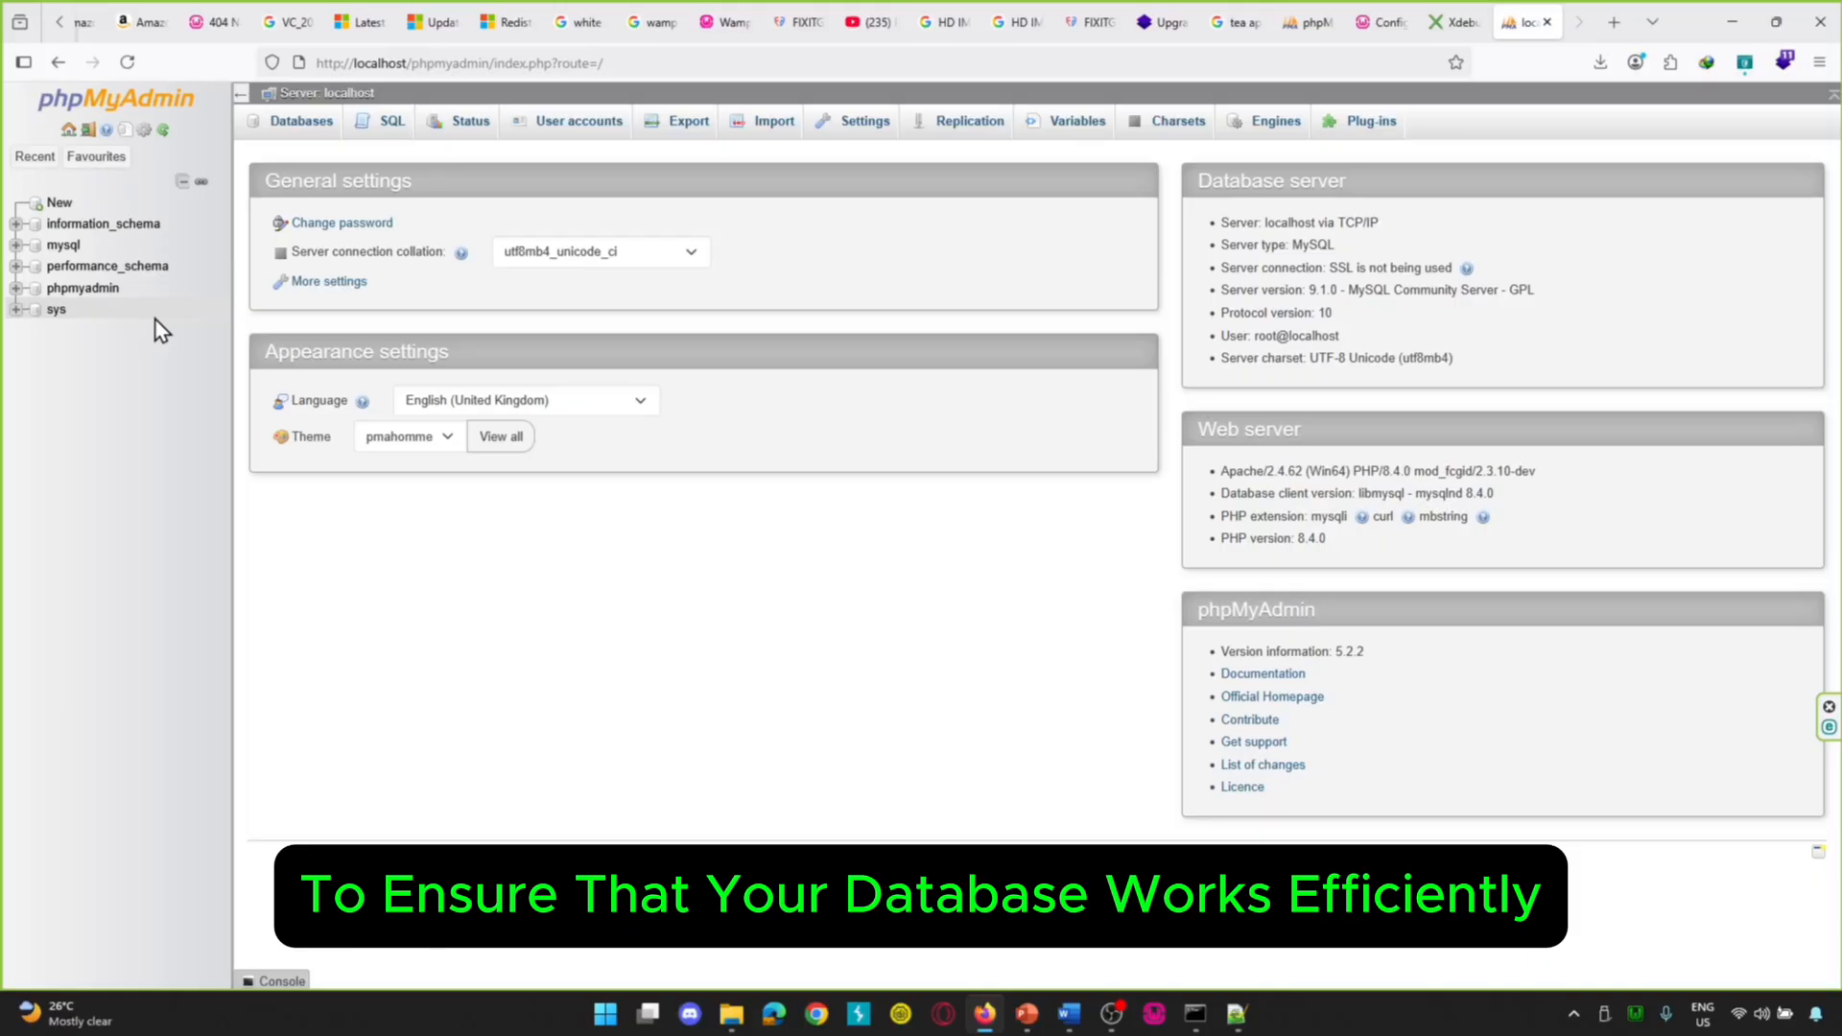
pyautogui.click(87, 131)
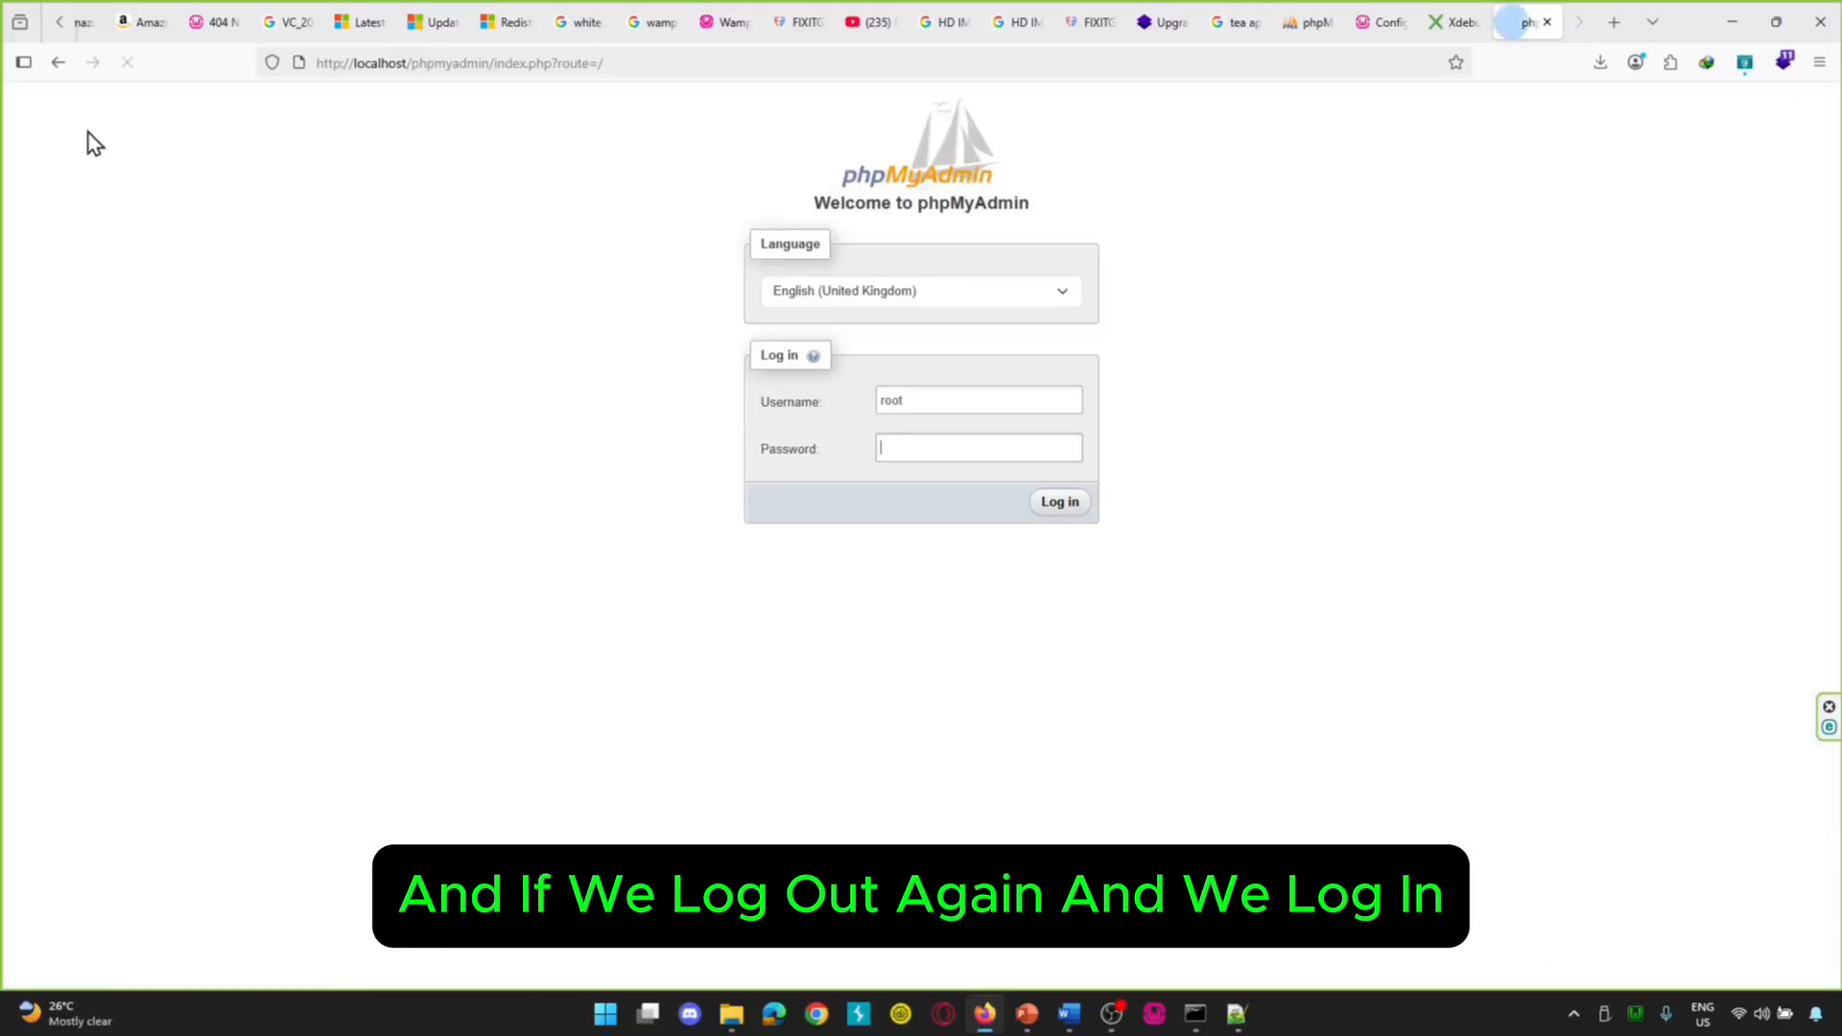
pyautogui.click(1059, 503)
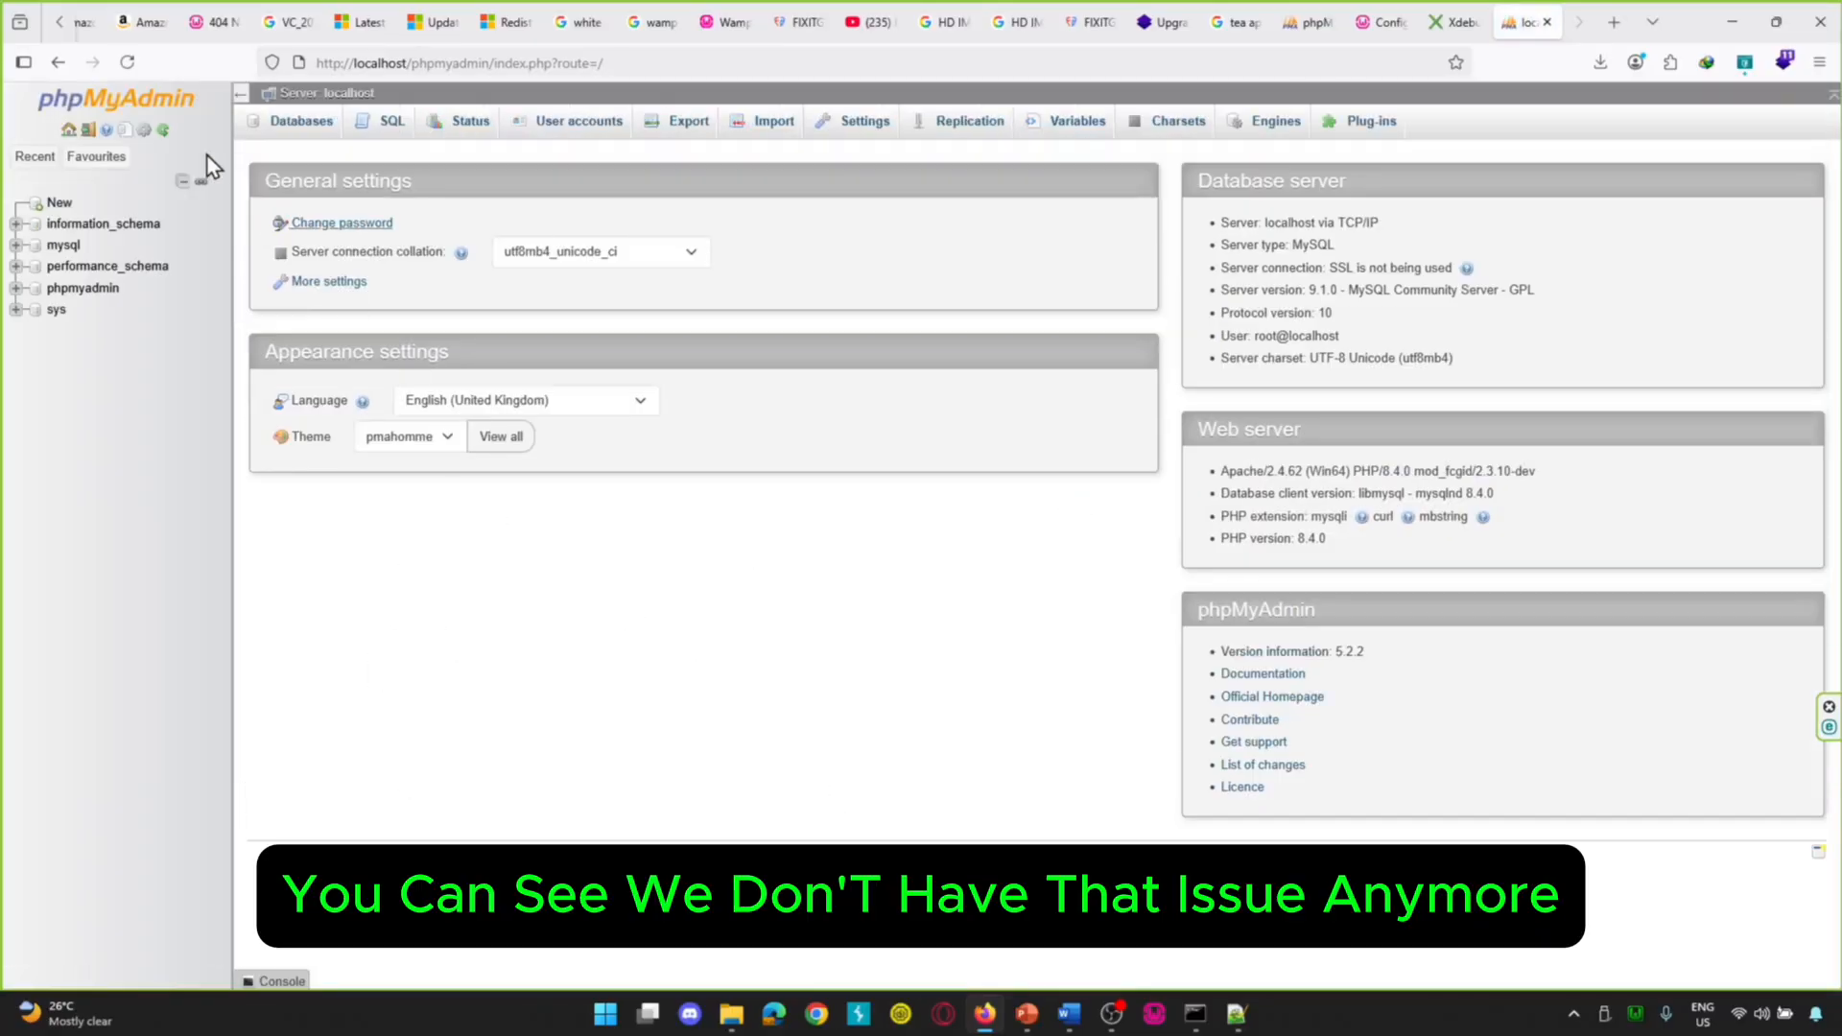
# - Log out of phpMyAdmin, exit WampServer and launch it again to start all its services
pyautogui.click(85, 131)
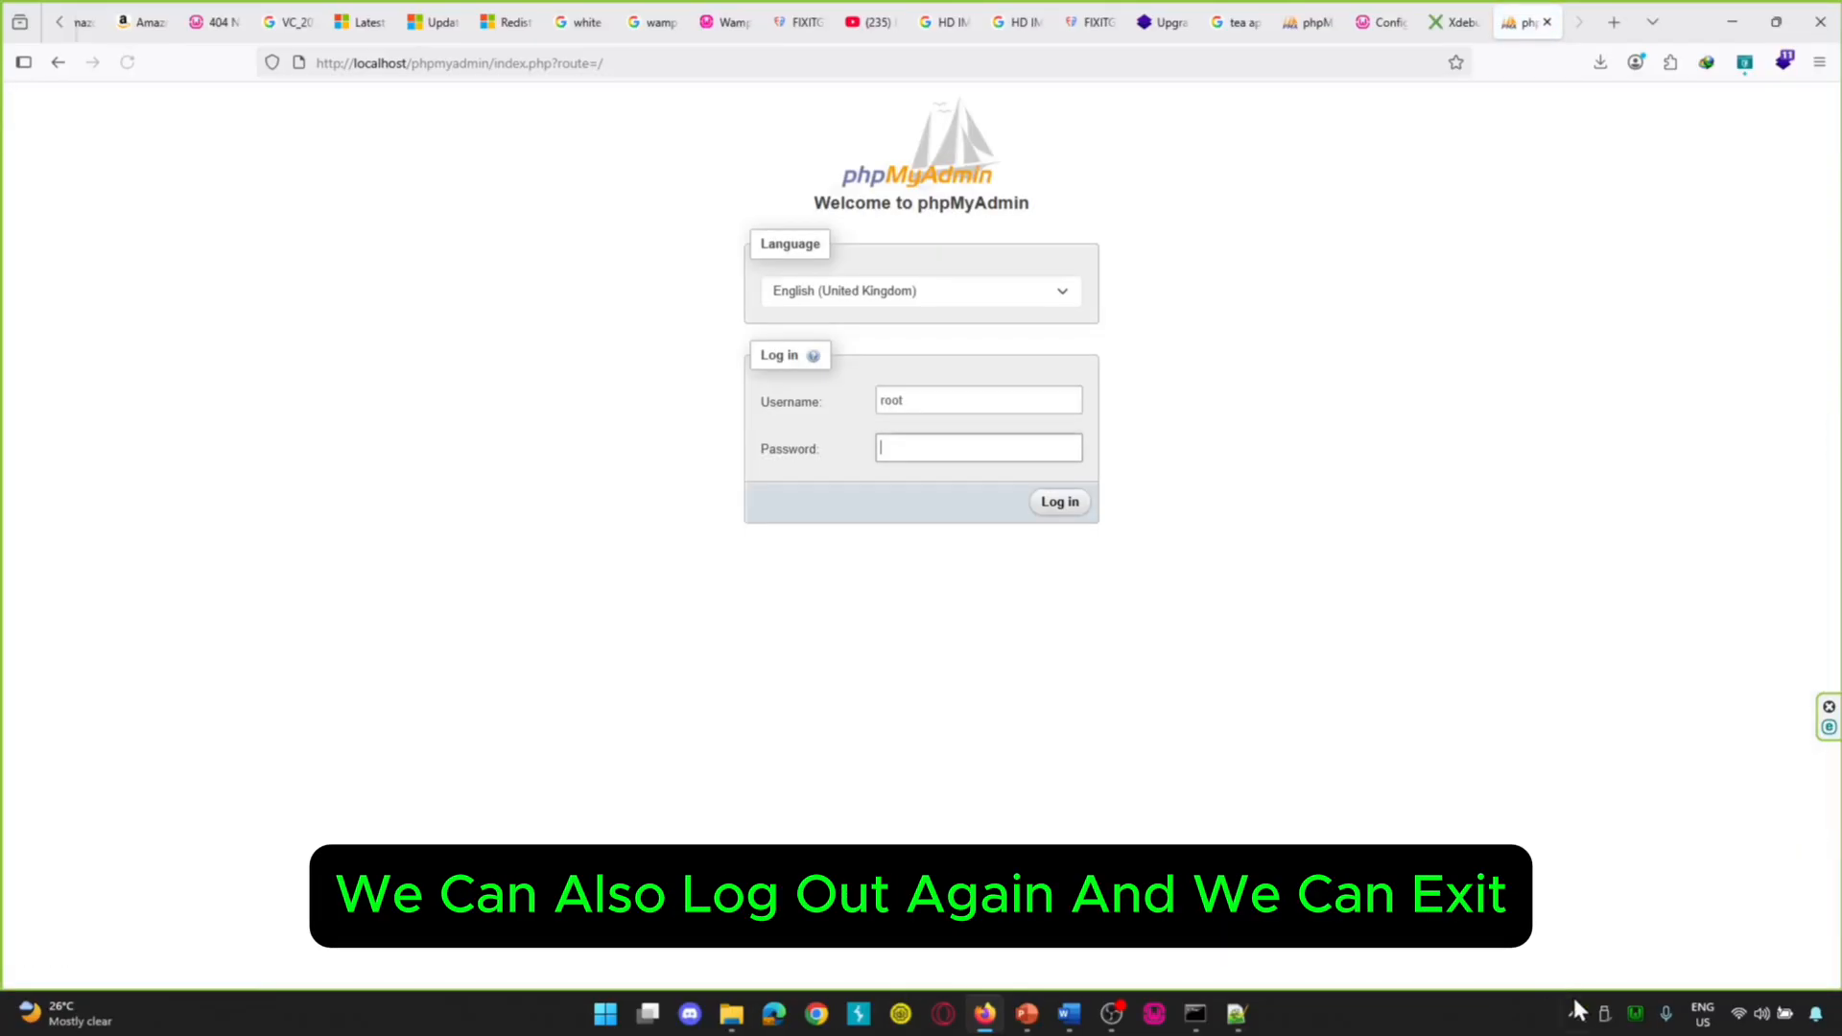
pyautogui.rightClick(1636, 1021)
pyautogui.click(1630, 1009)
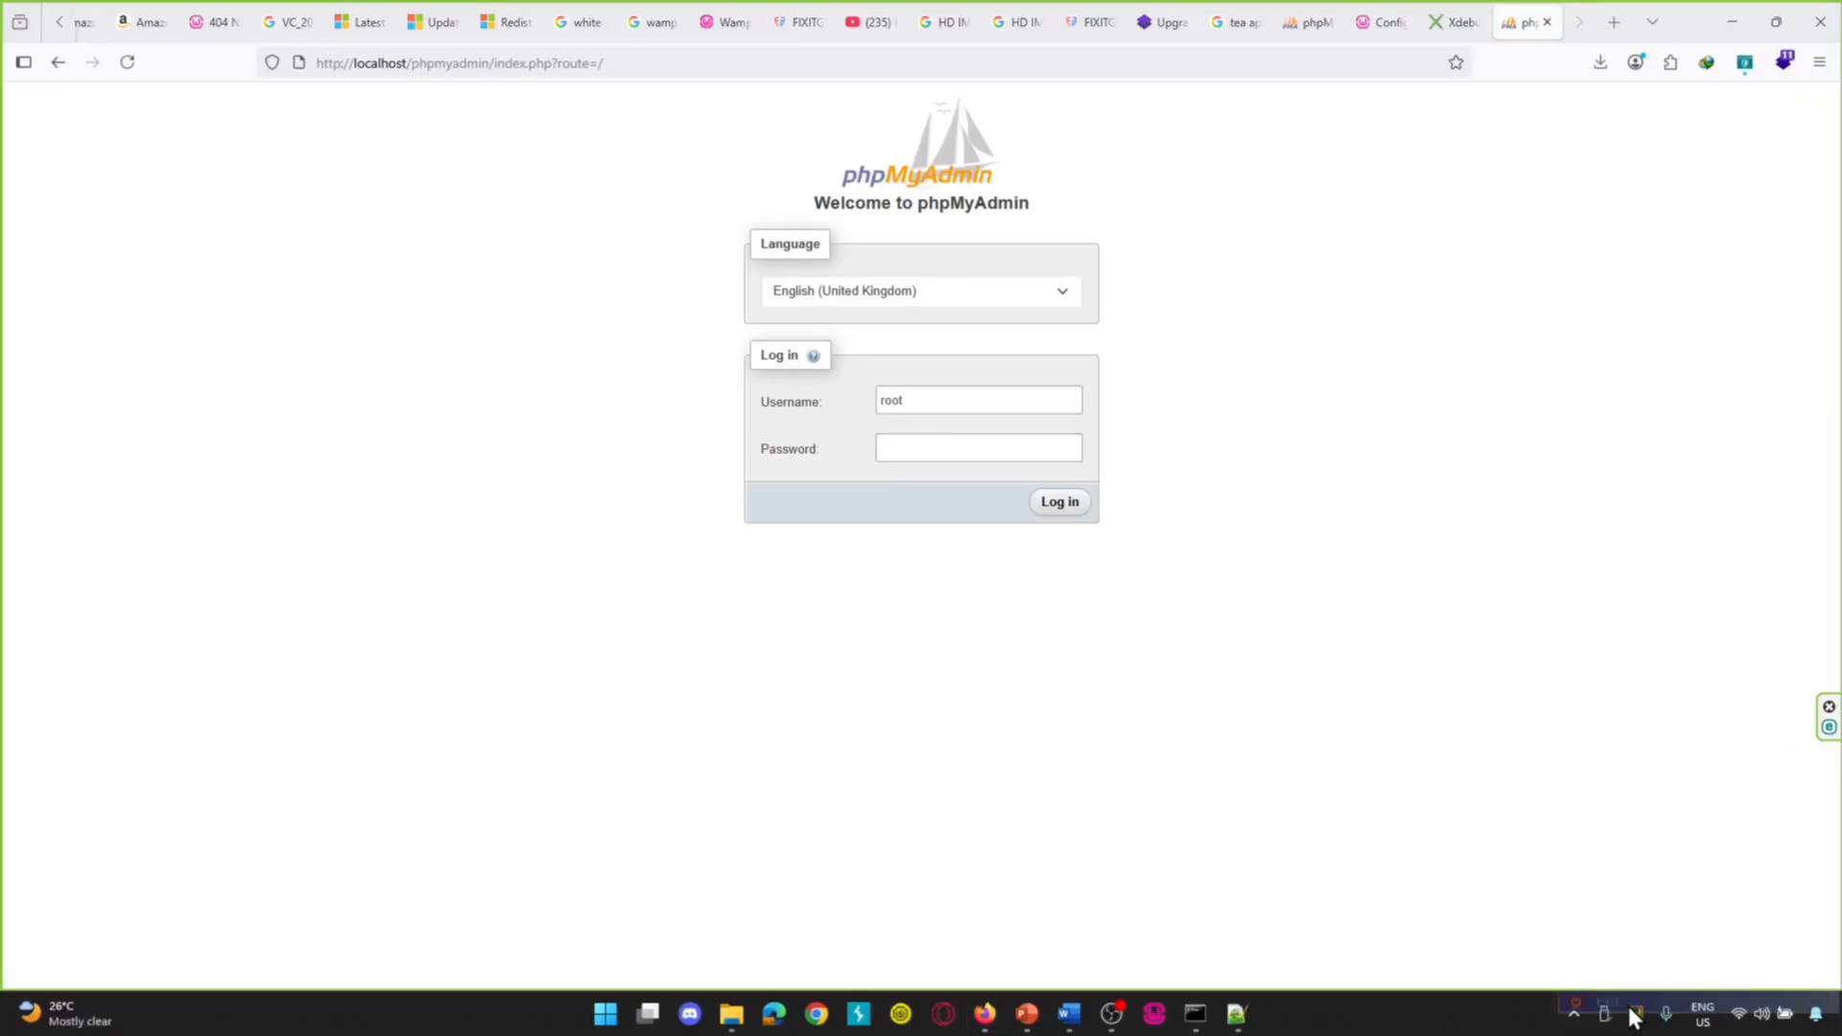
pyautogui.click(1157, 1015)
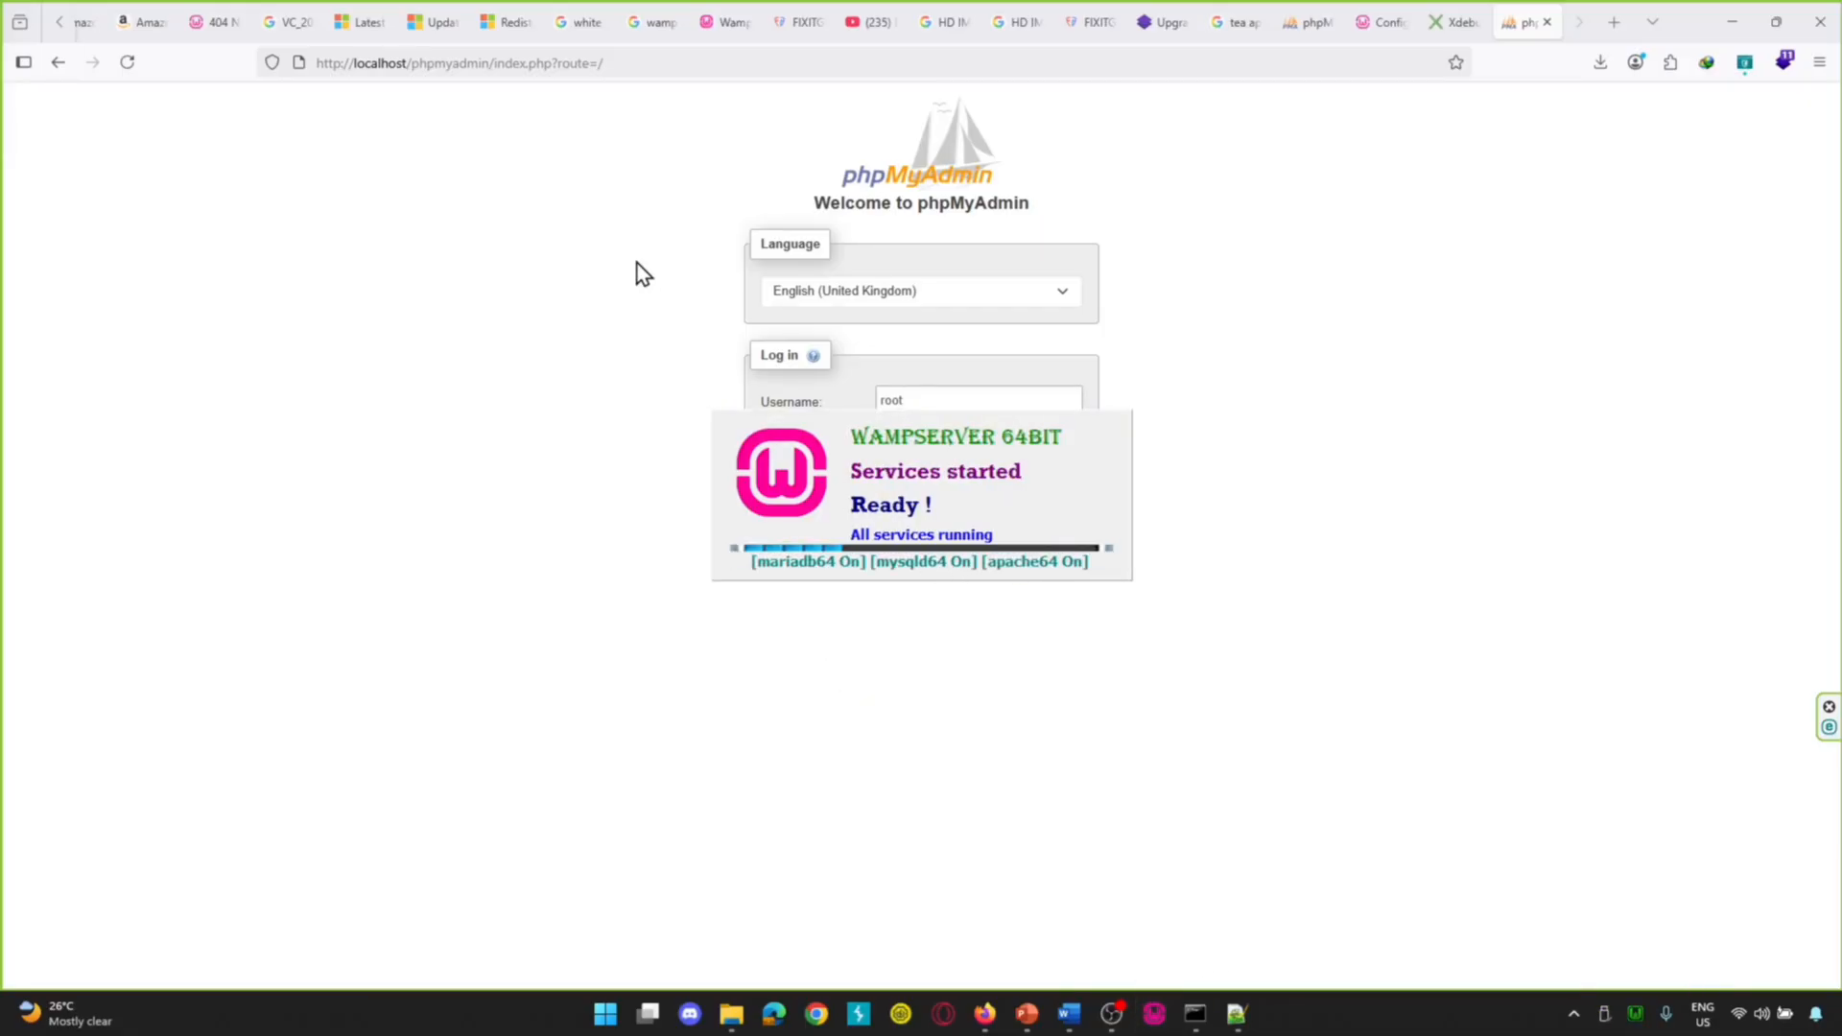
# - Log in to the reloaded phpMyAdmin page as root with an empty password, and briefly expand and collapse the SQL console
pyautogui.click(134, 73)
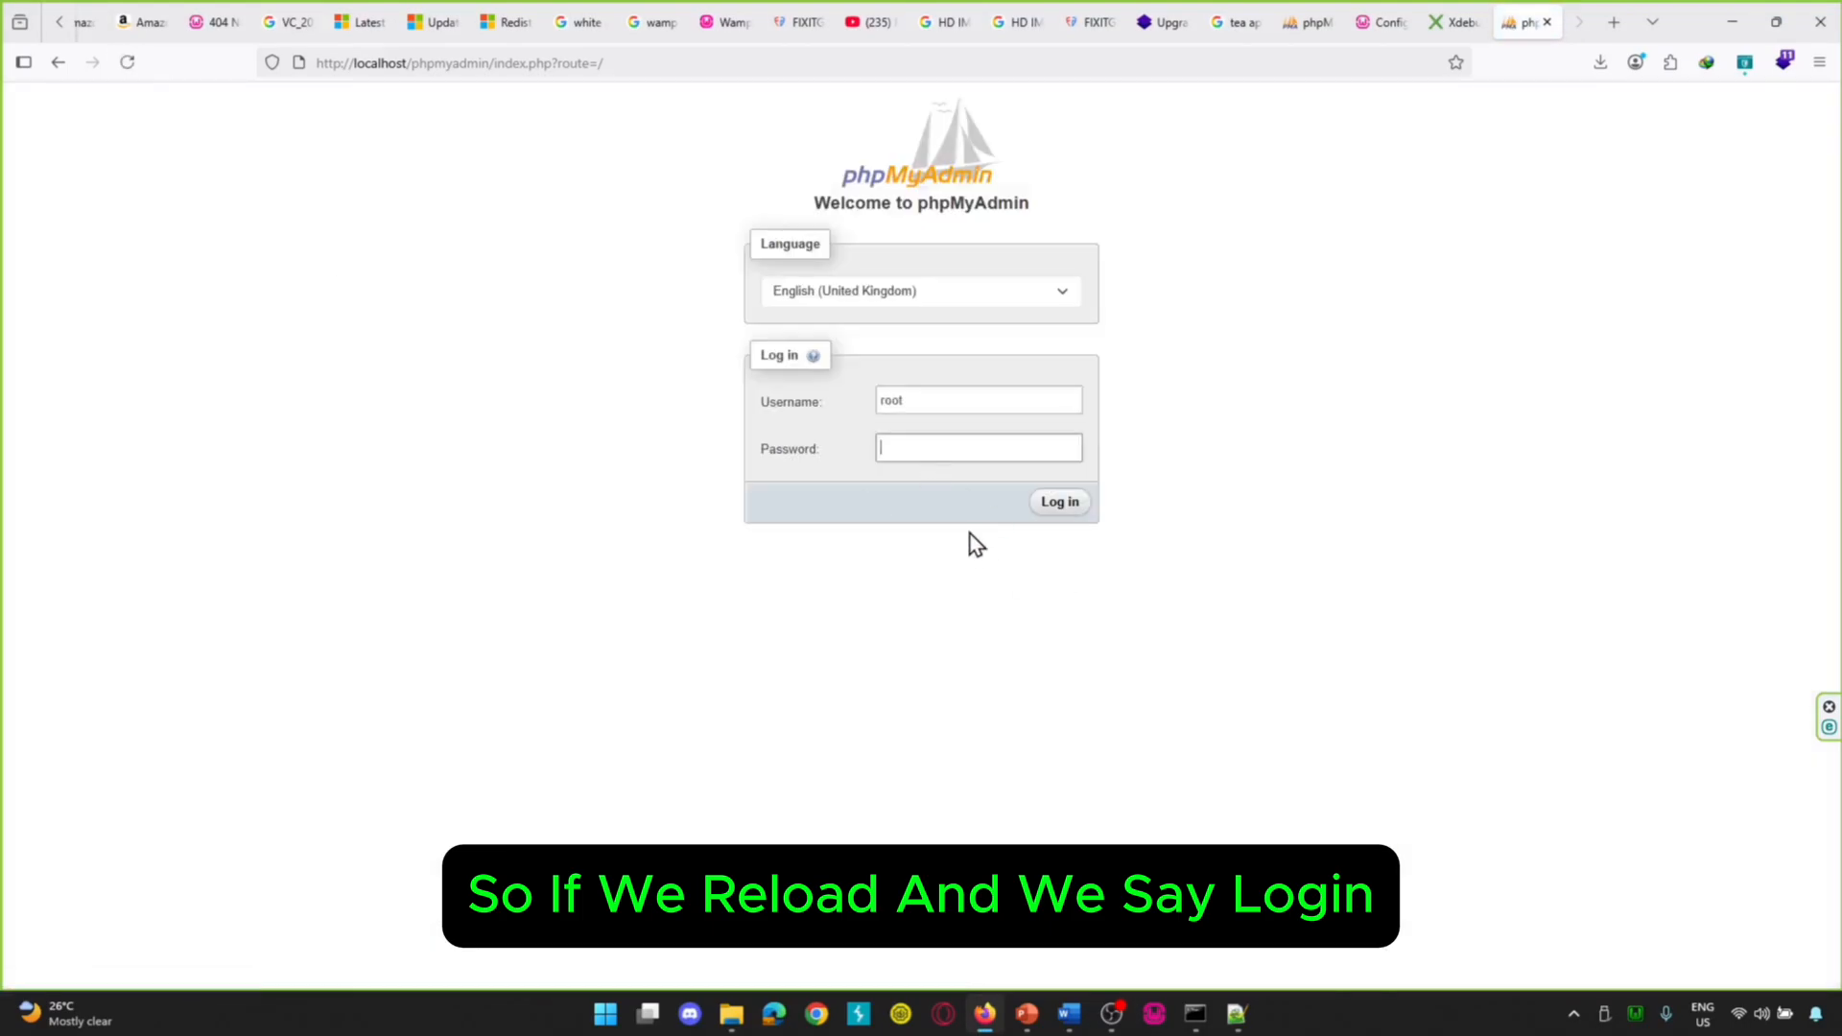
pyautogui.click(1052, 508)
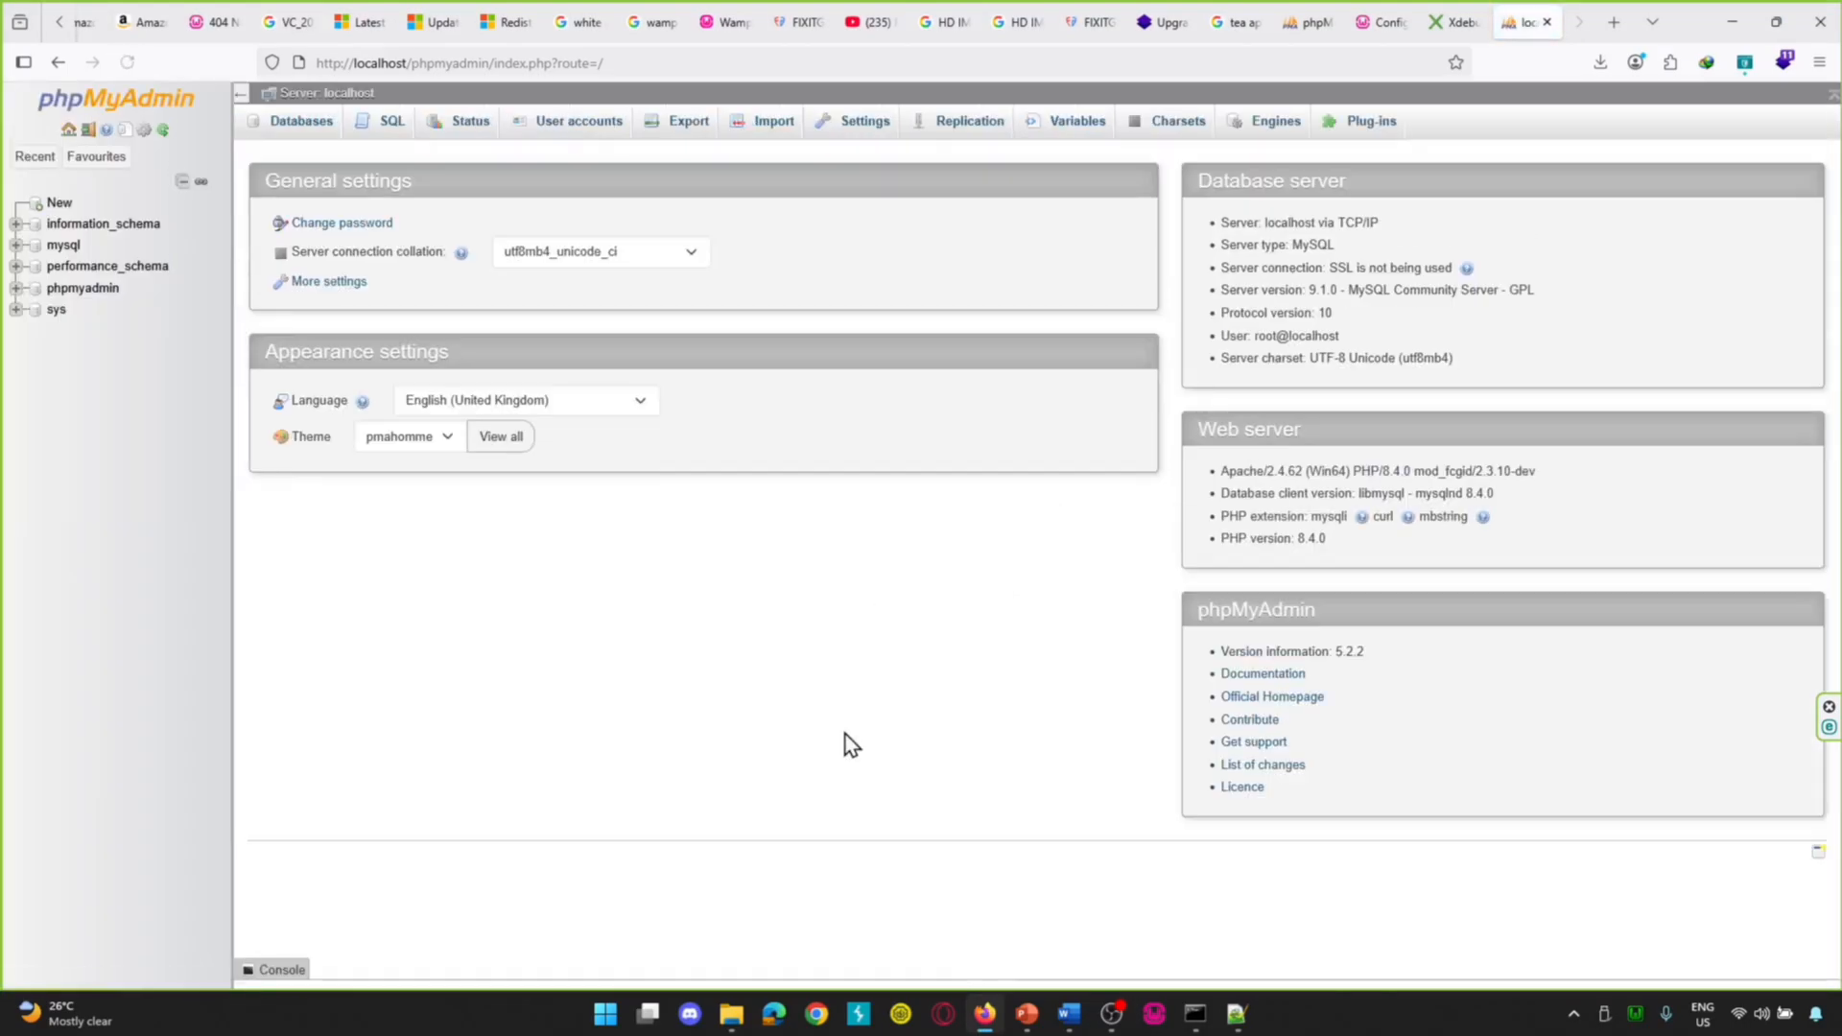
pyautogui.click(278, 980)
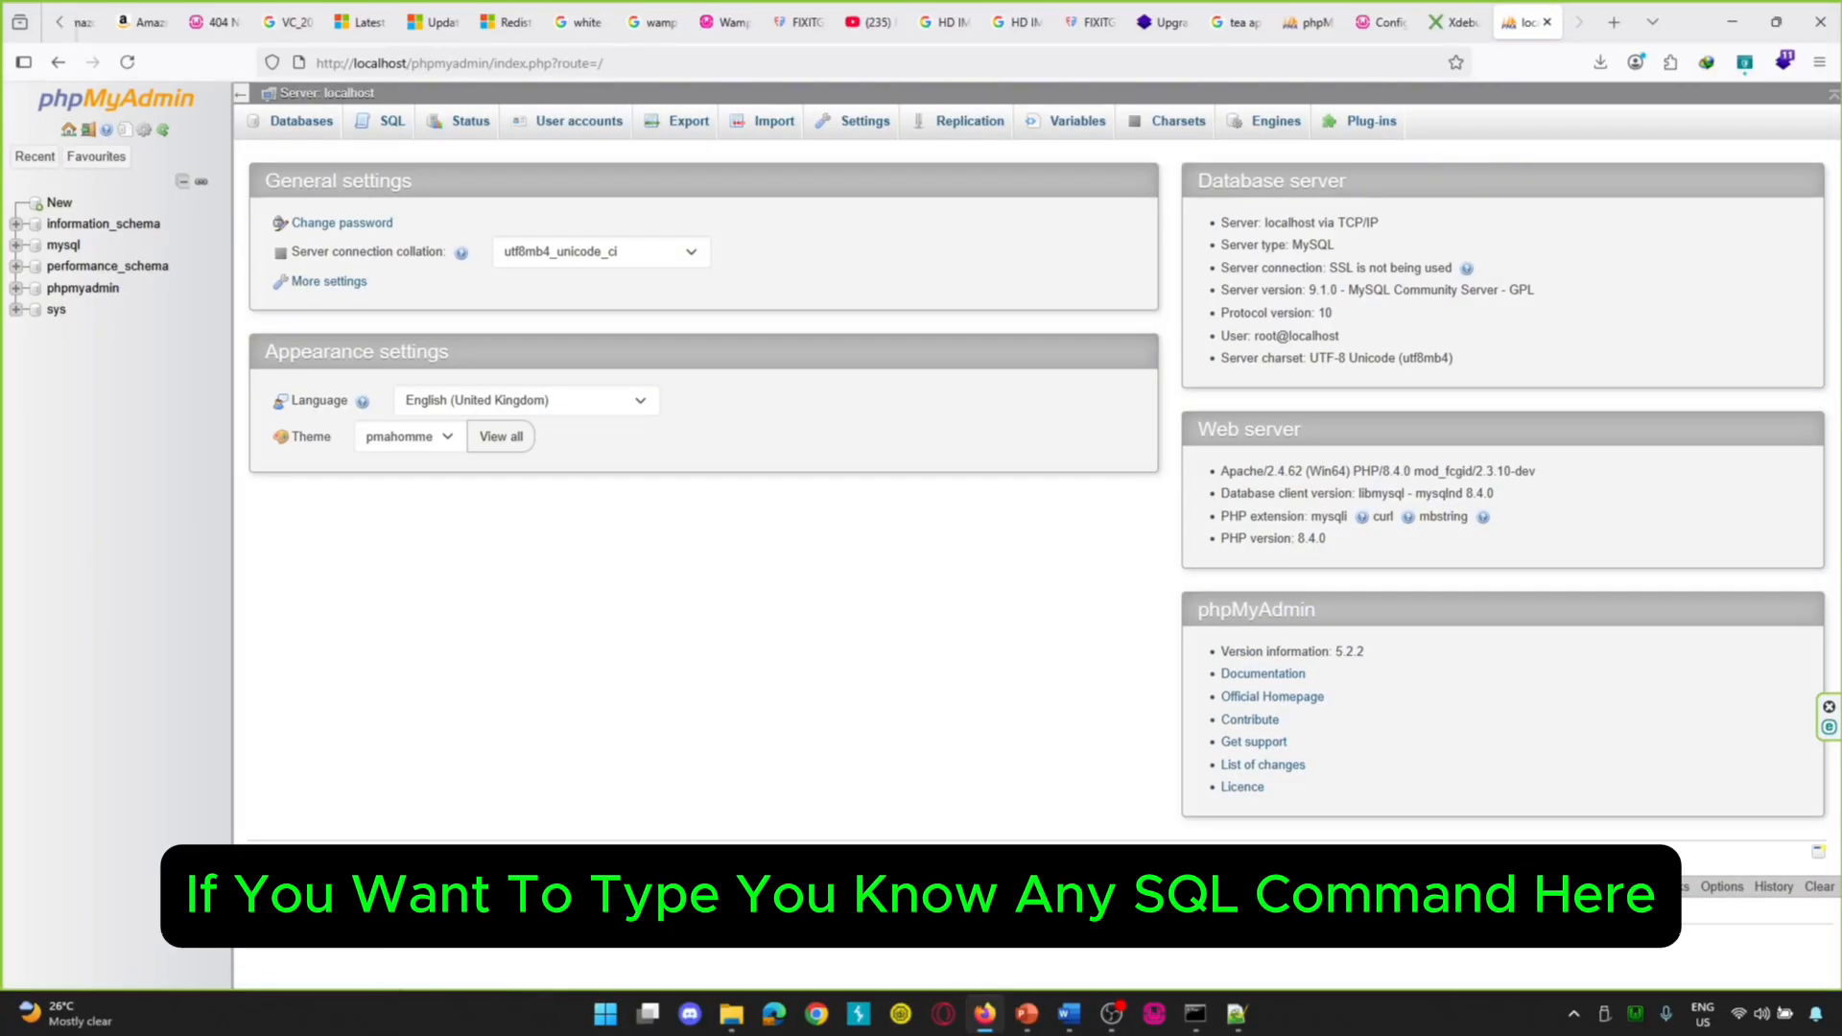
pyautogui.click(255, 886)
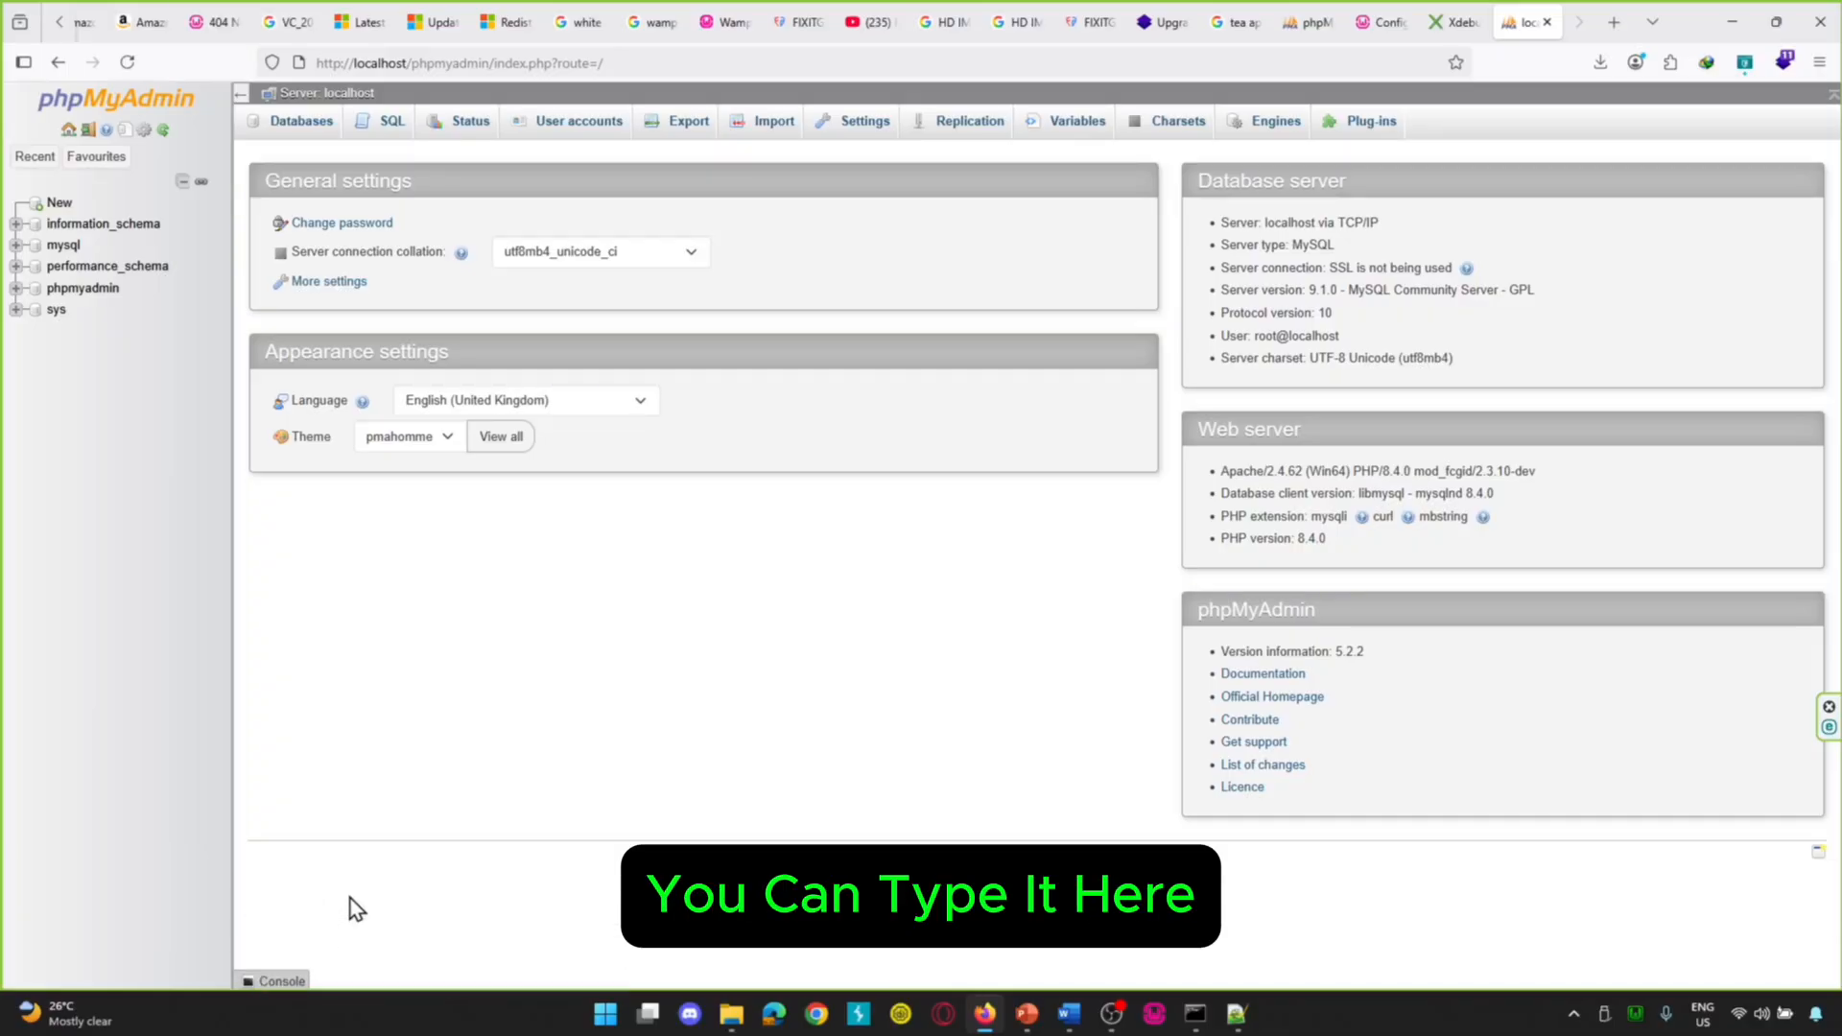
# - Create a database named Fixitgearware_Security with the default utf8mb4_0900_ai_ci collation
pyautogui.click(55, 206)
pyautogui.click(353, 281)
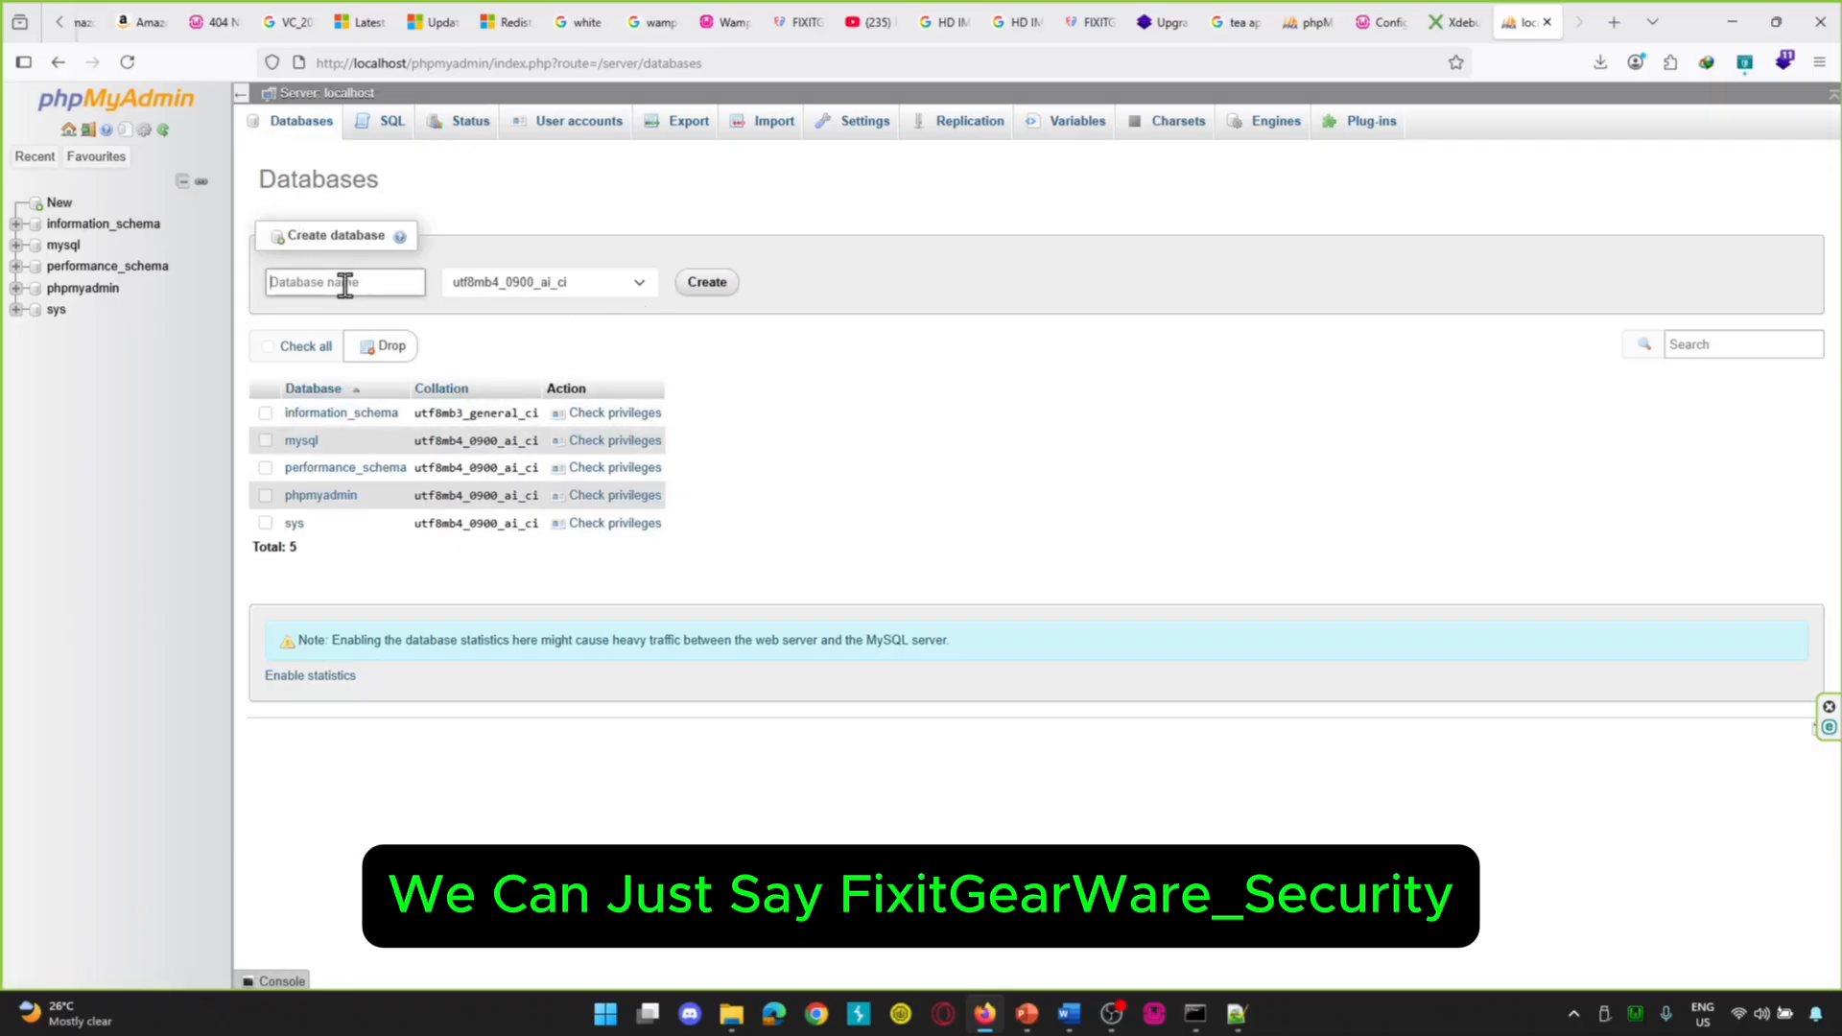
pyautogui.write('Fixitgearware_Se')
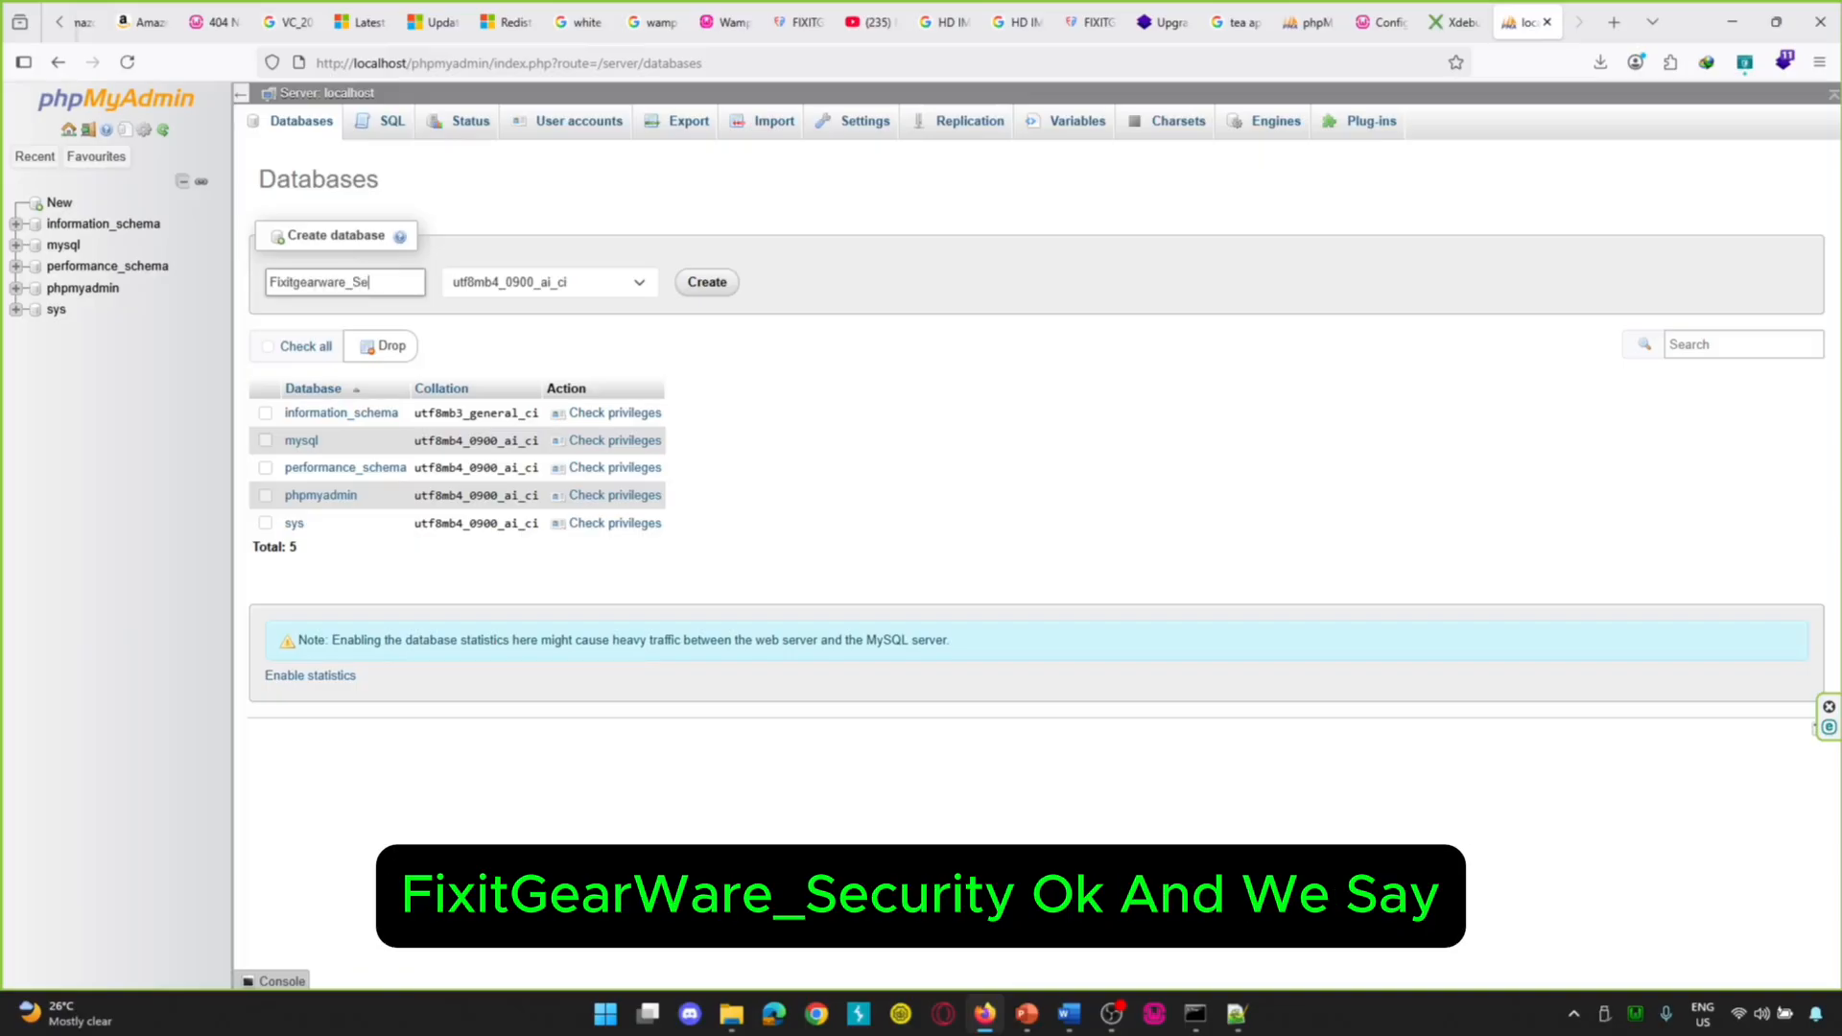
pyautogui.write('curity')
pyautogui.click(640, 286)
pyautogui.scroll(15, 605, 508)
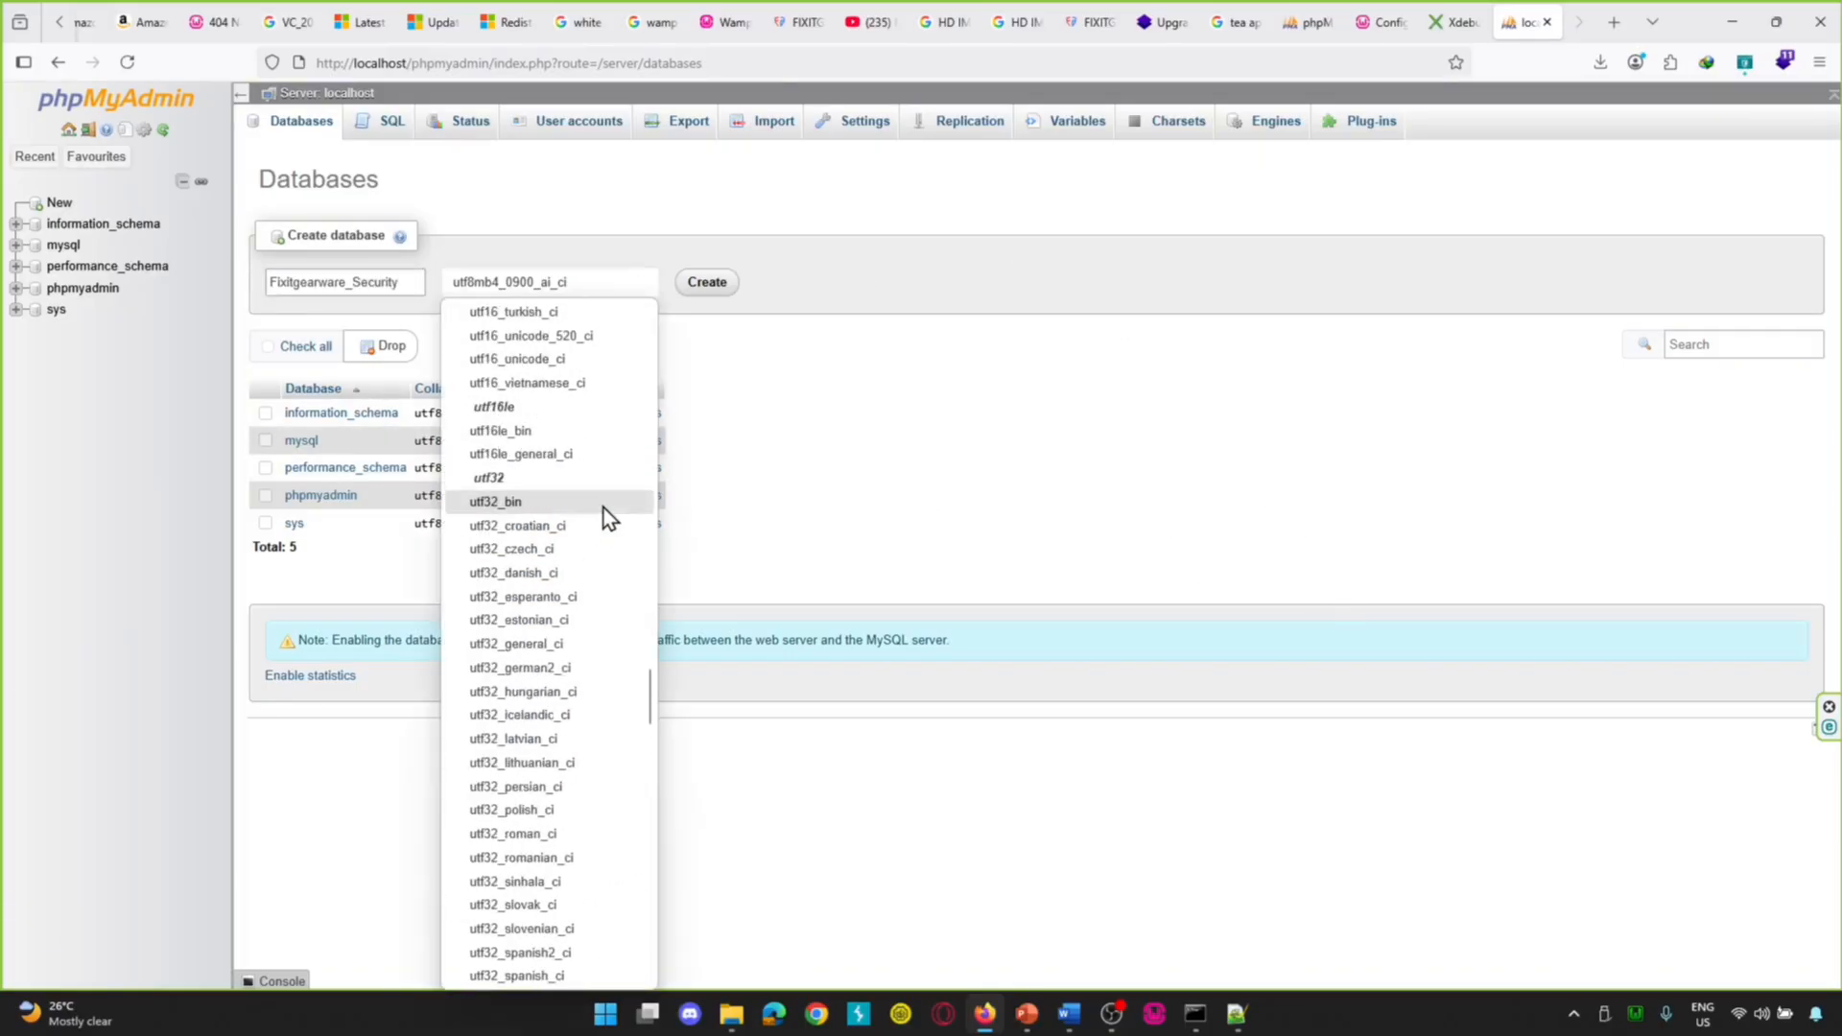
pyautogui.click(932, 393)
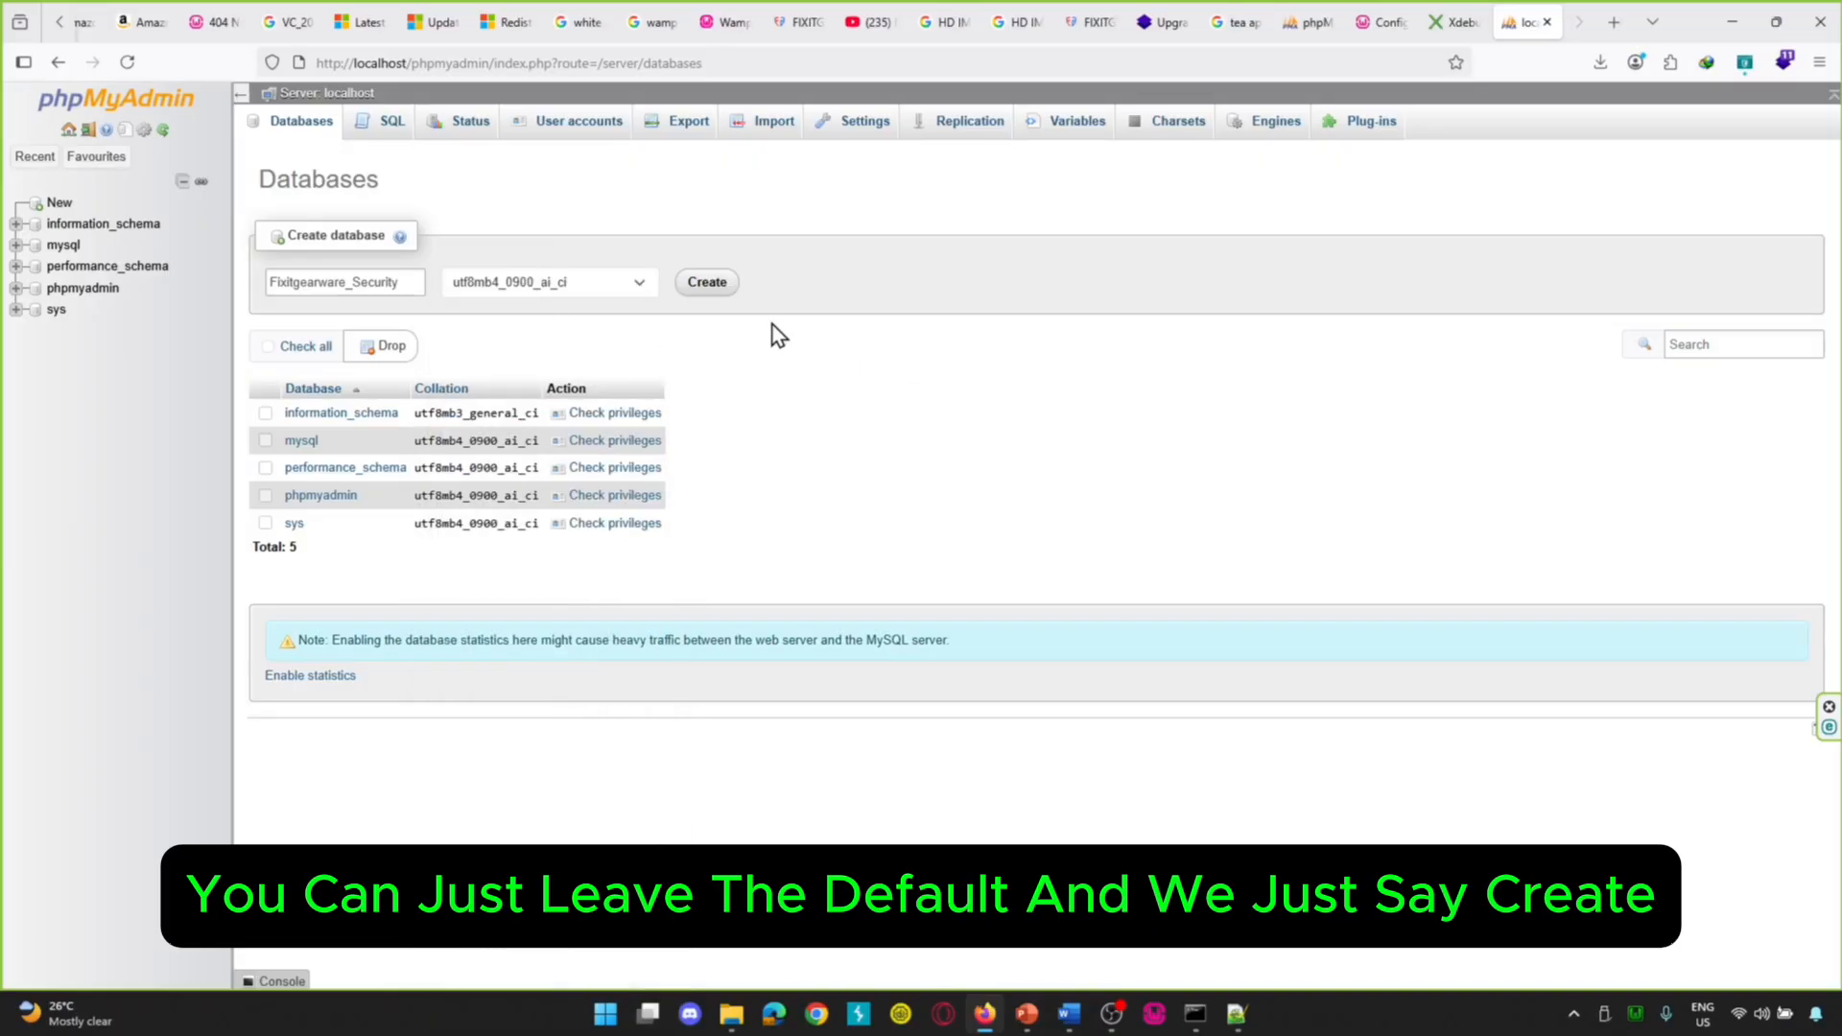
pyautogui.click(705, 286)
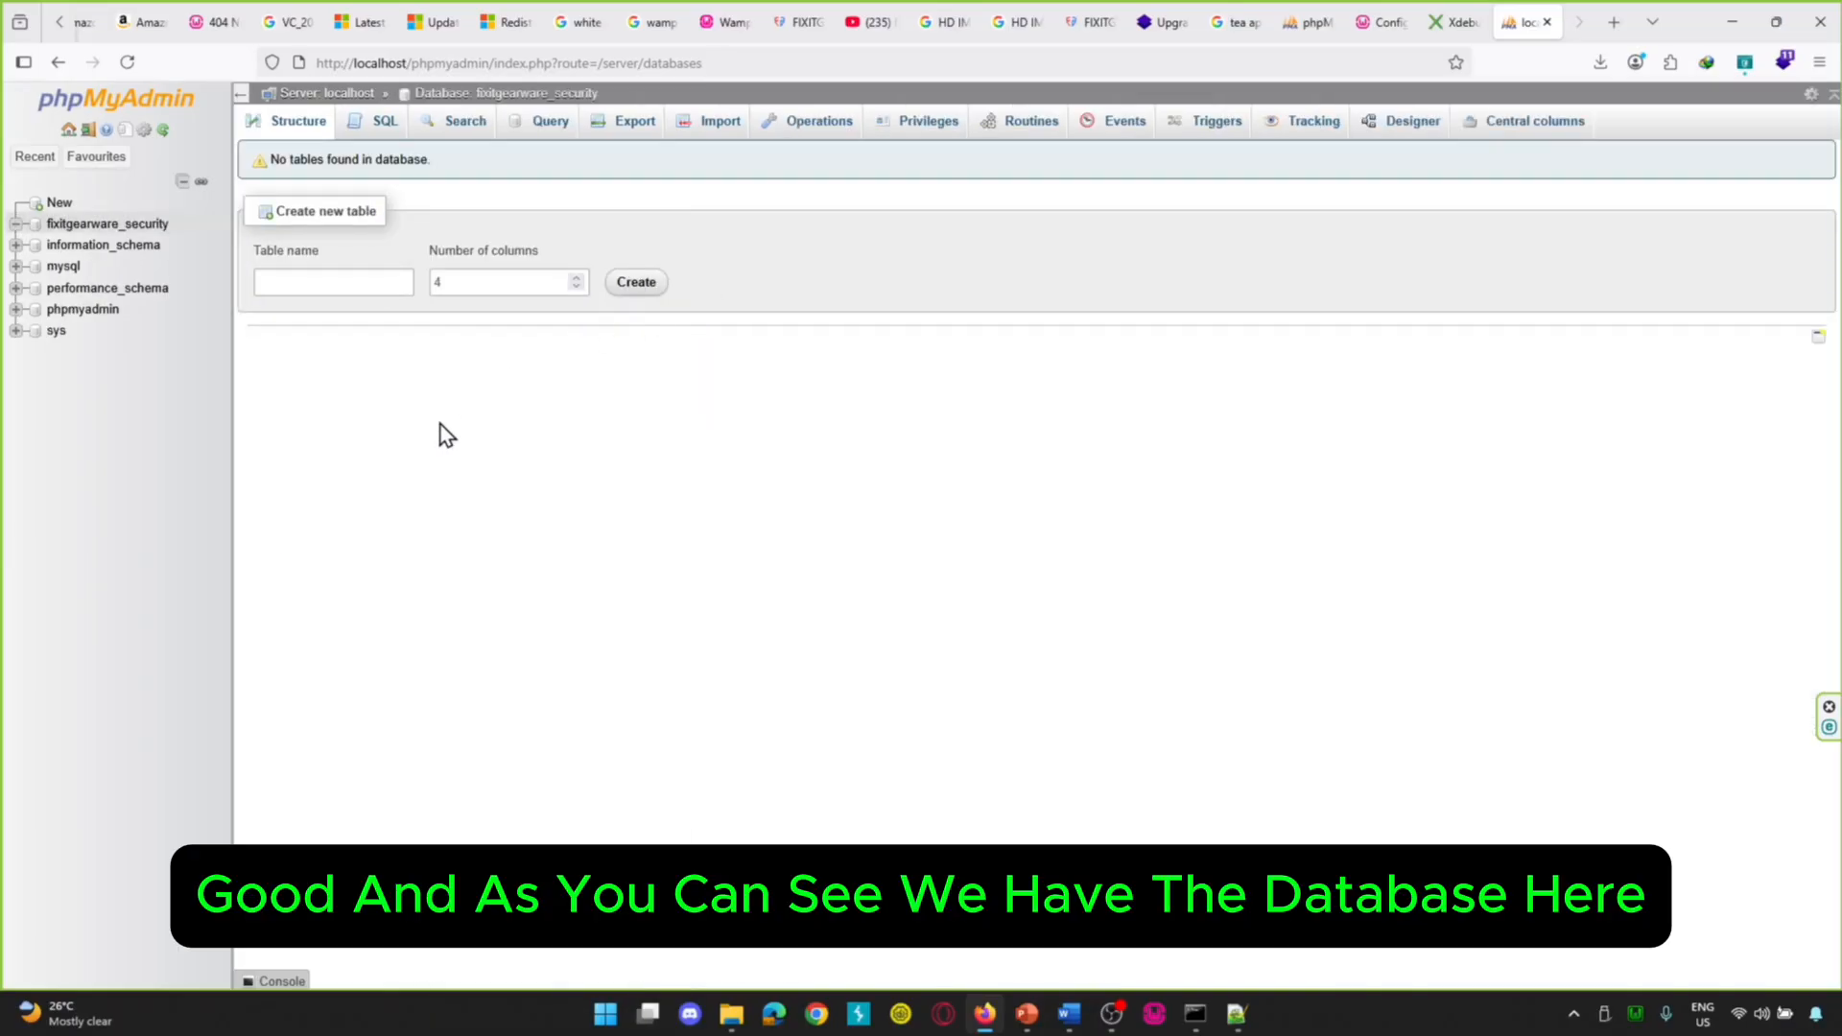
pyautogui.click(84, 227)
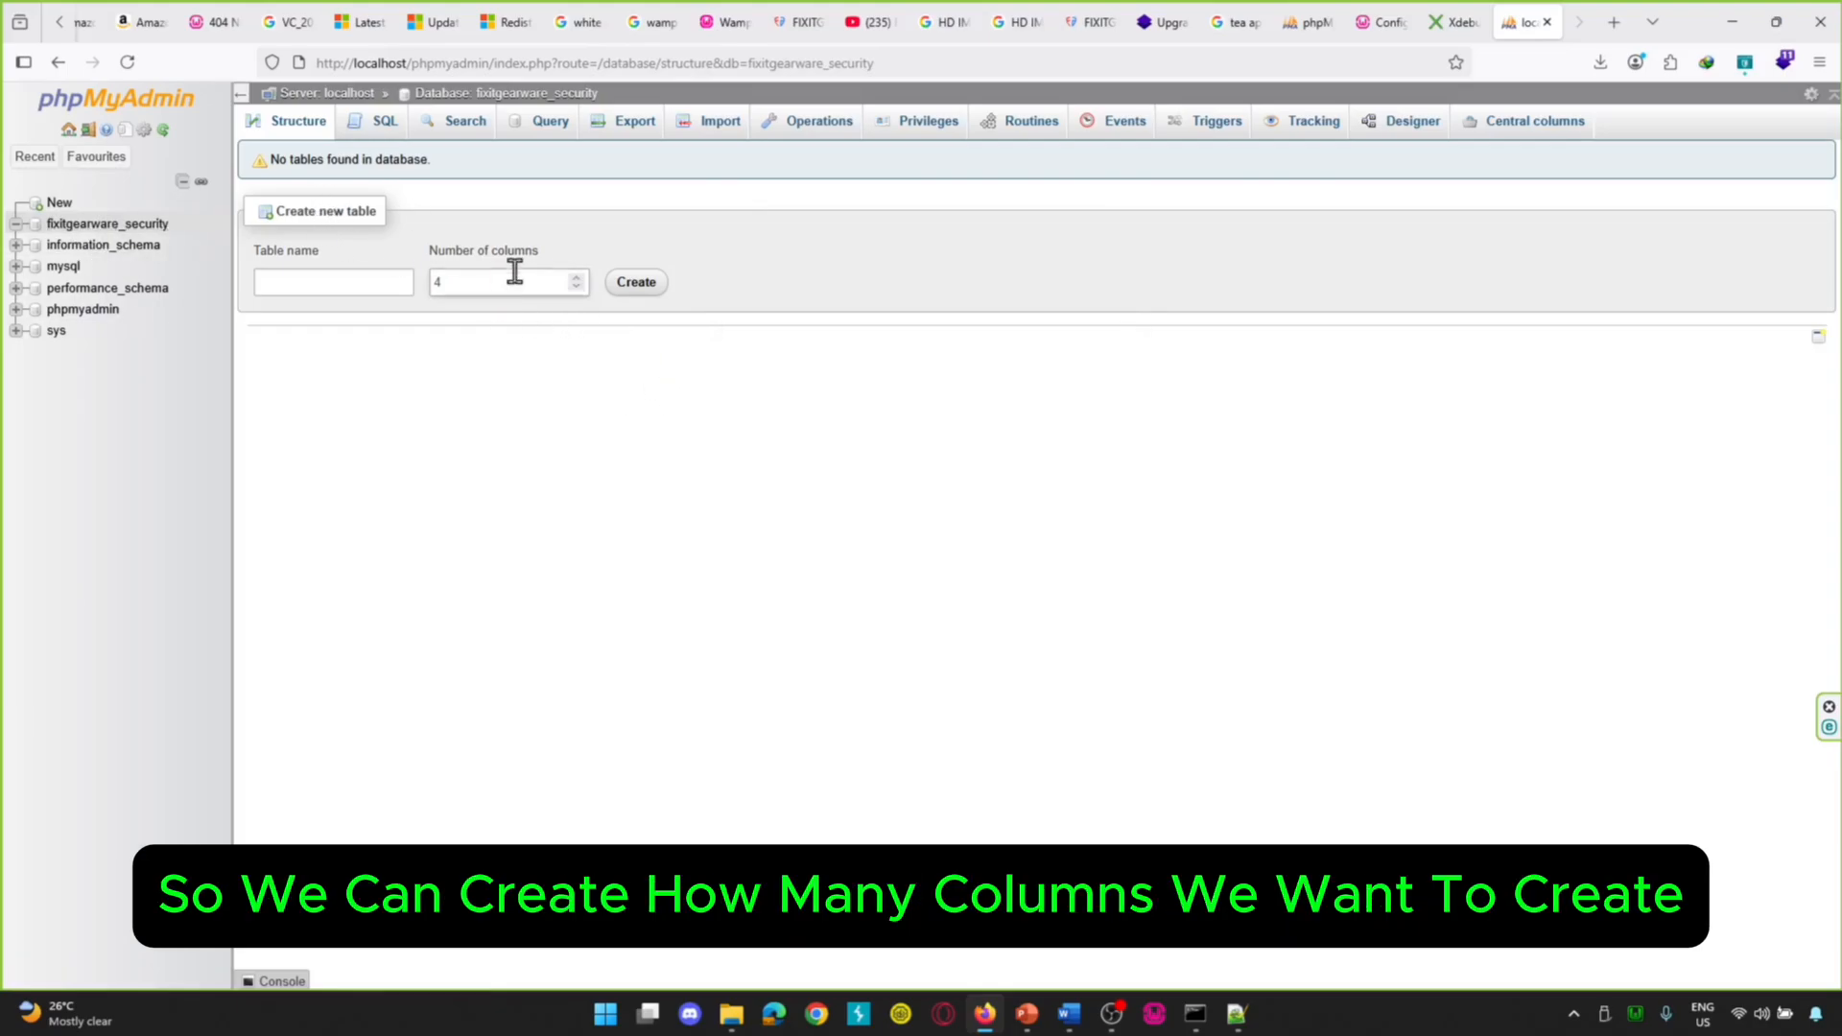
pyautogui.click(576, 278)
pyautogui.click(383, 280)
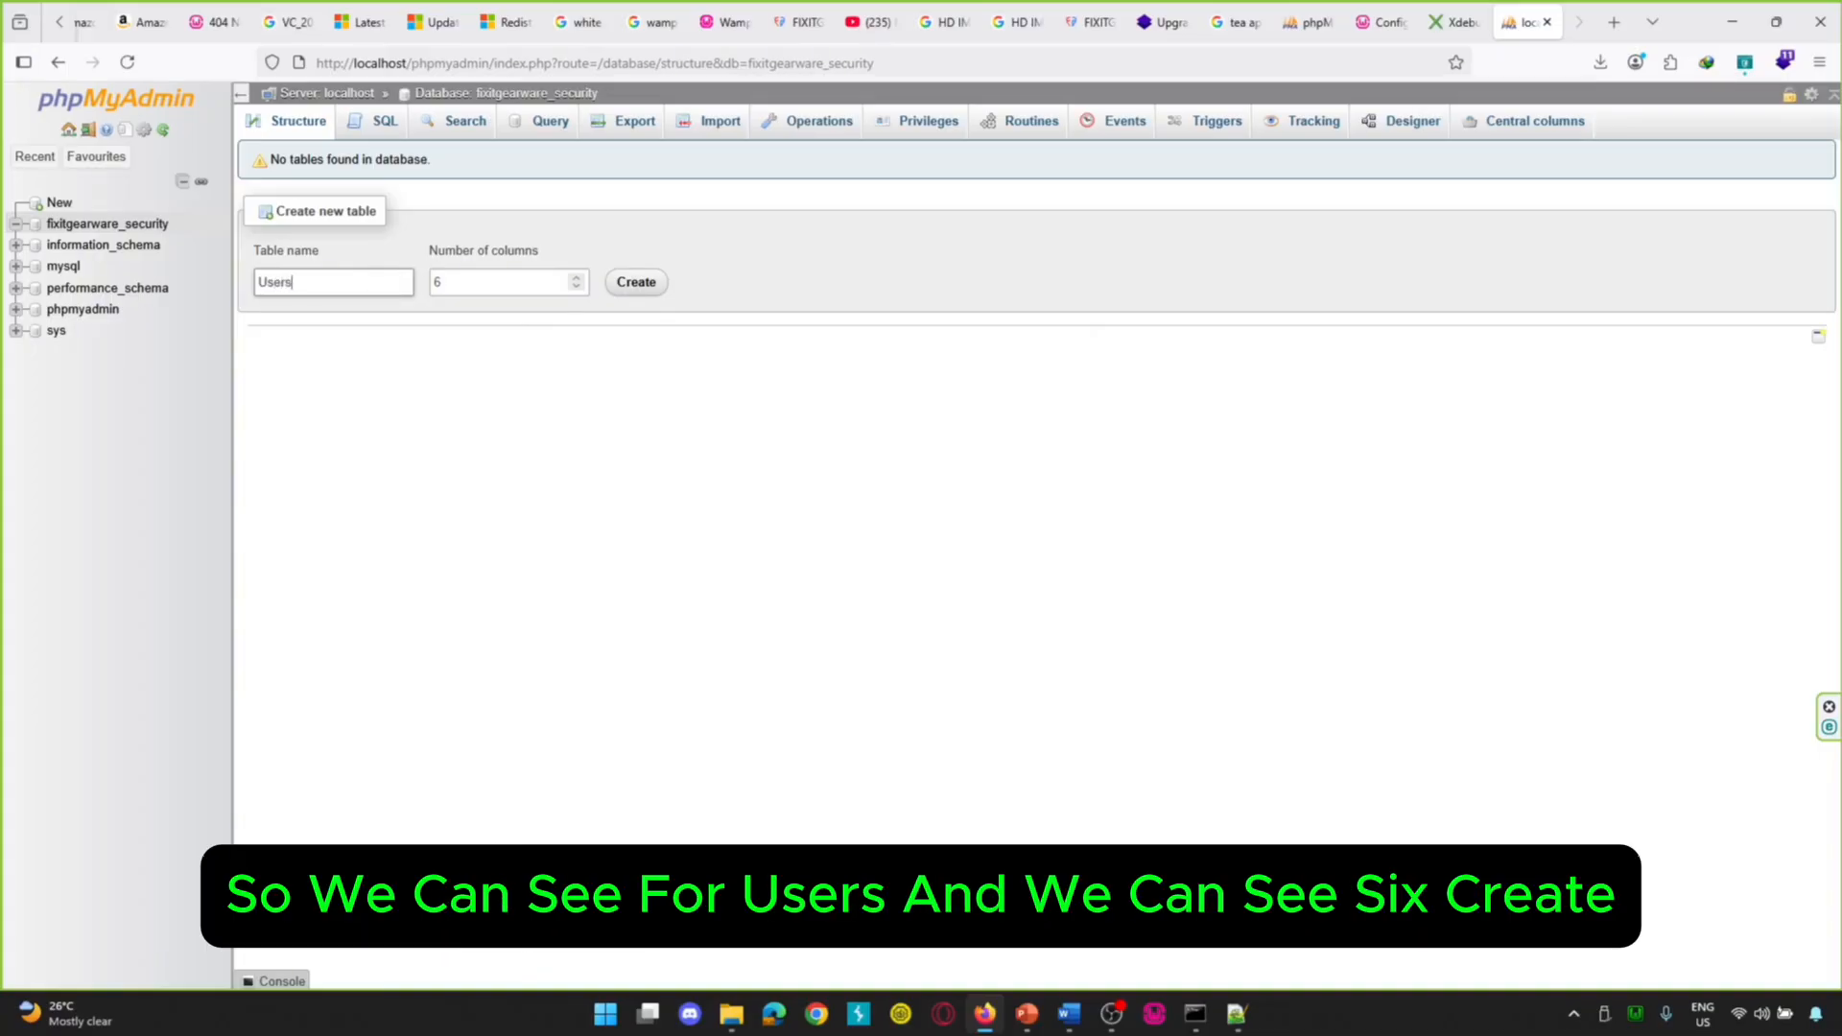
pyautogui.click(635, 291)
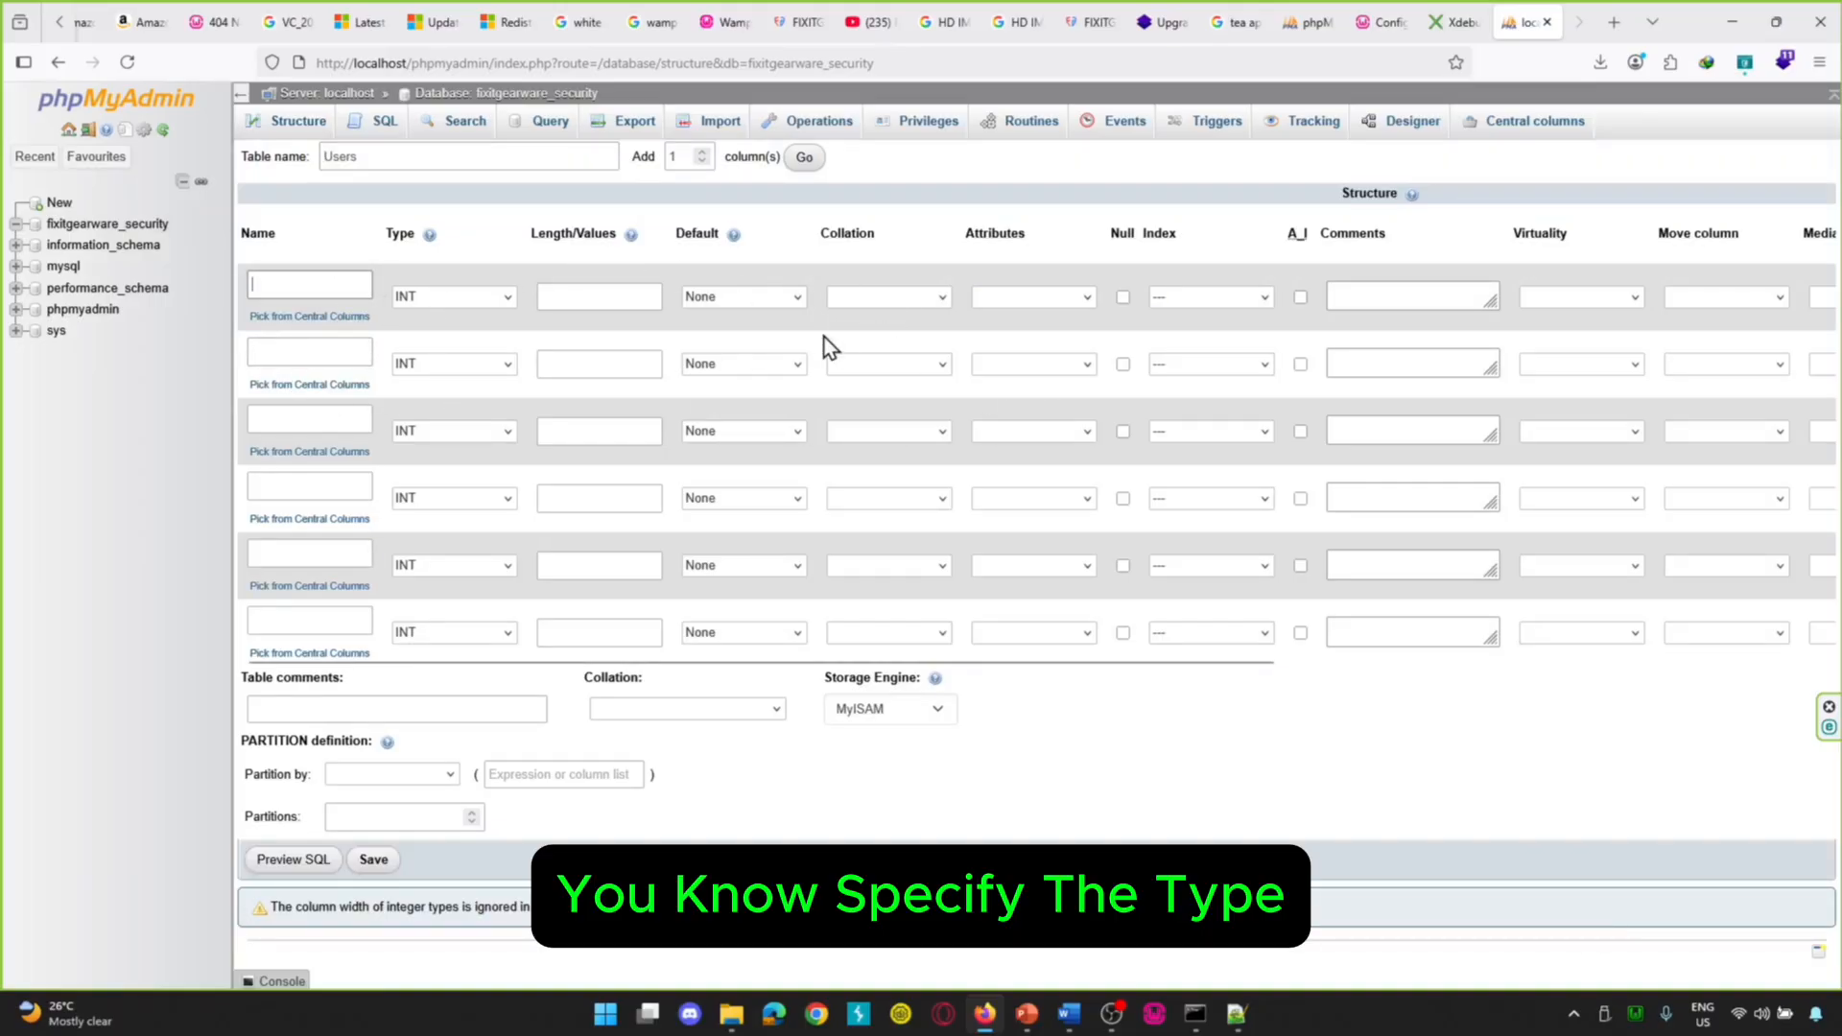
pyautogui.click(288, 345)
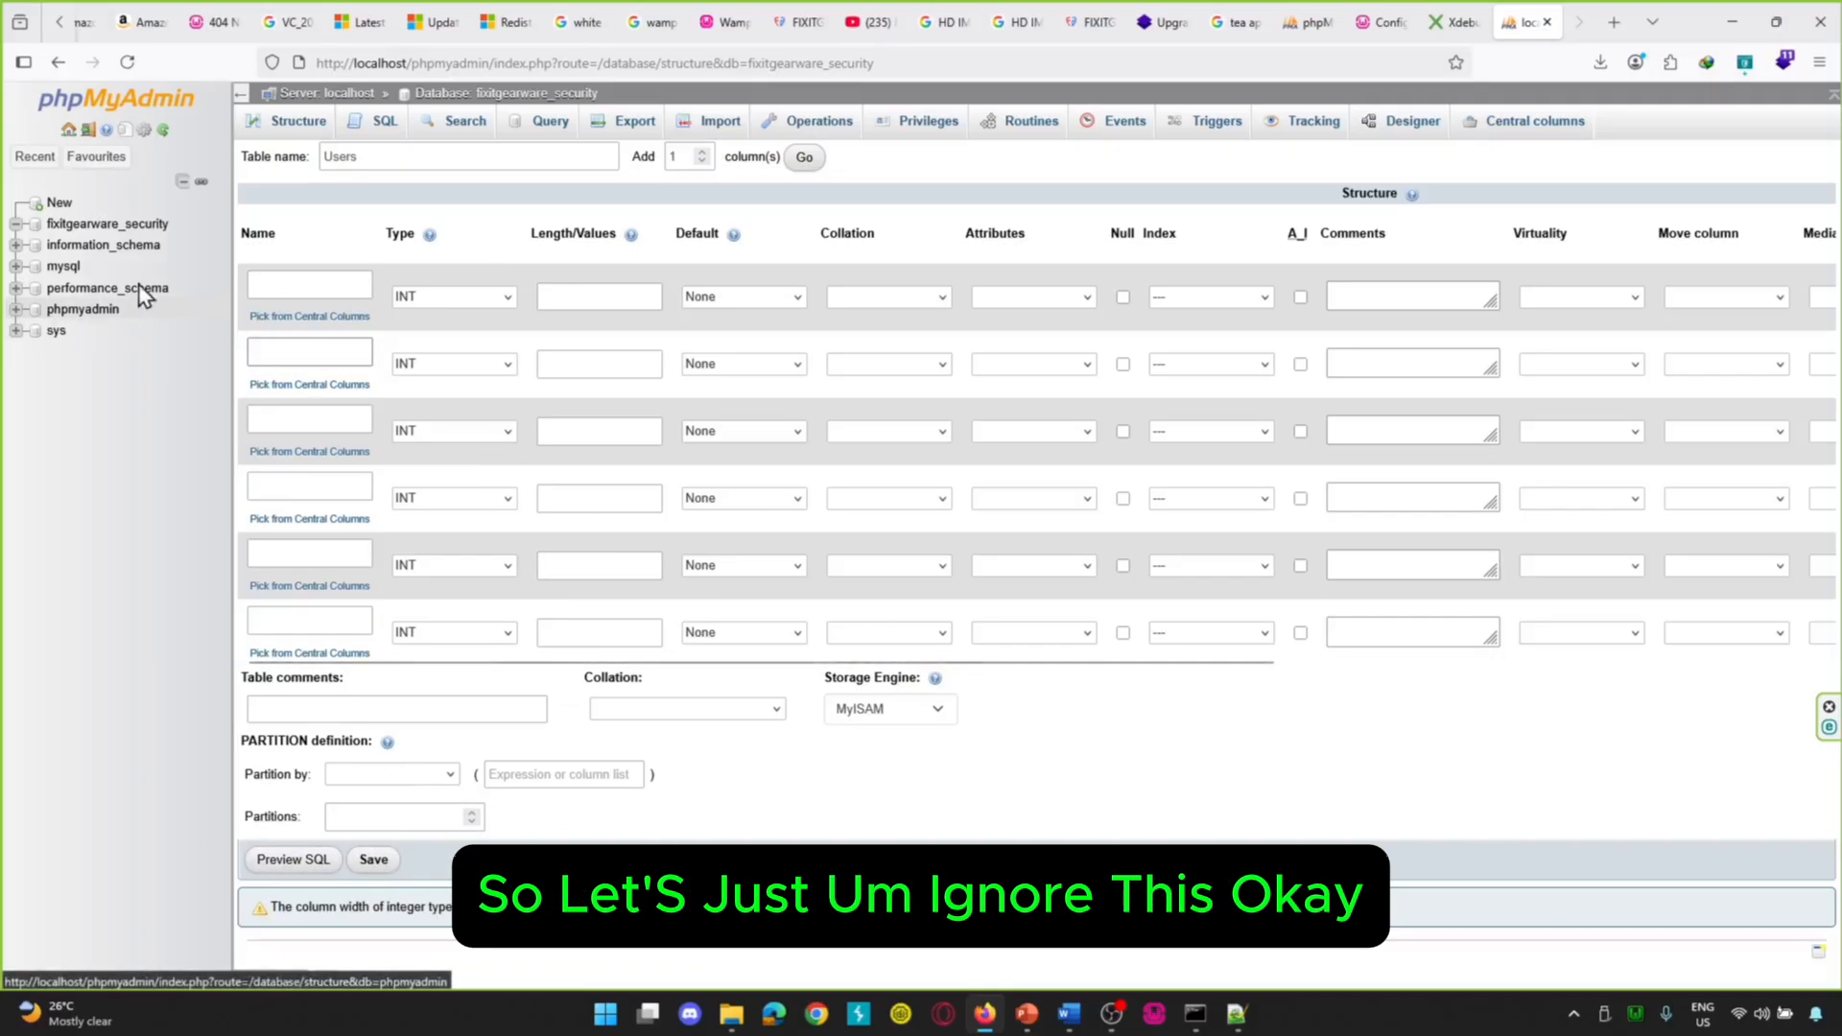
pyautogui.click(134, 223)
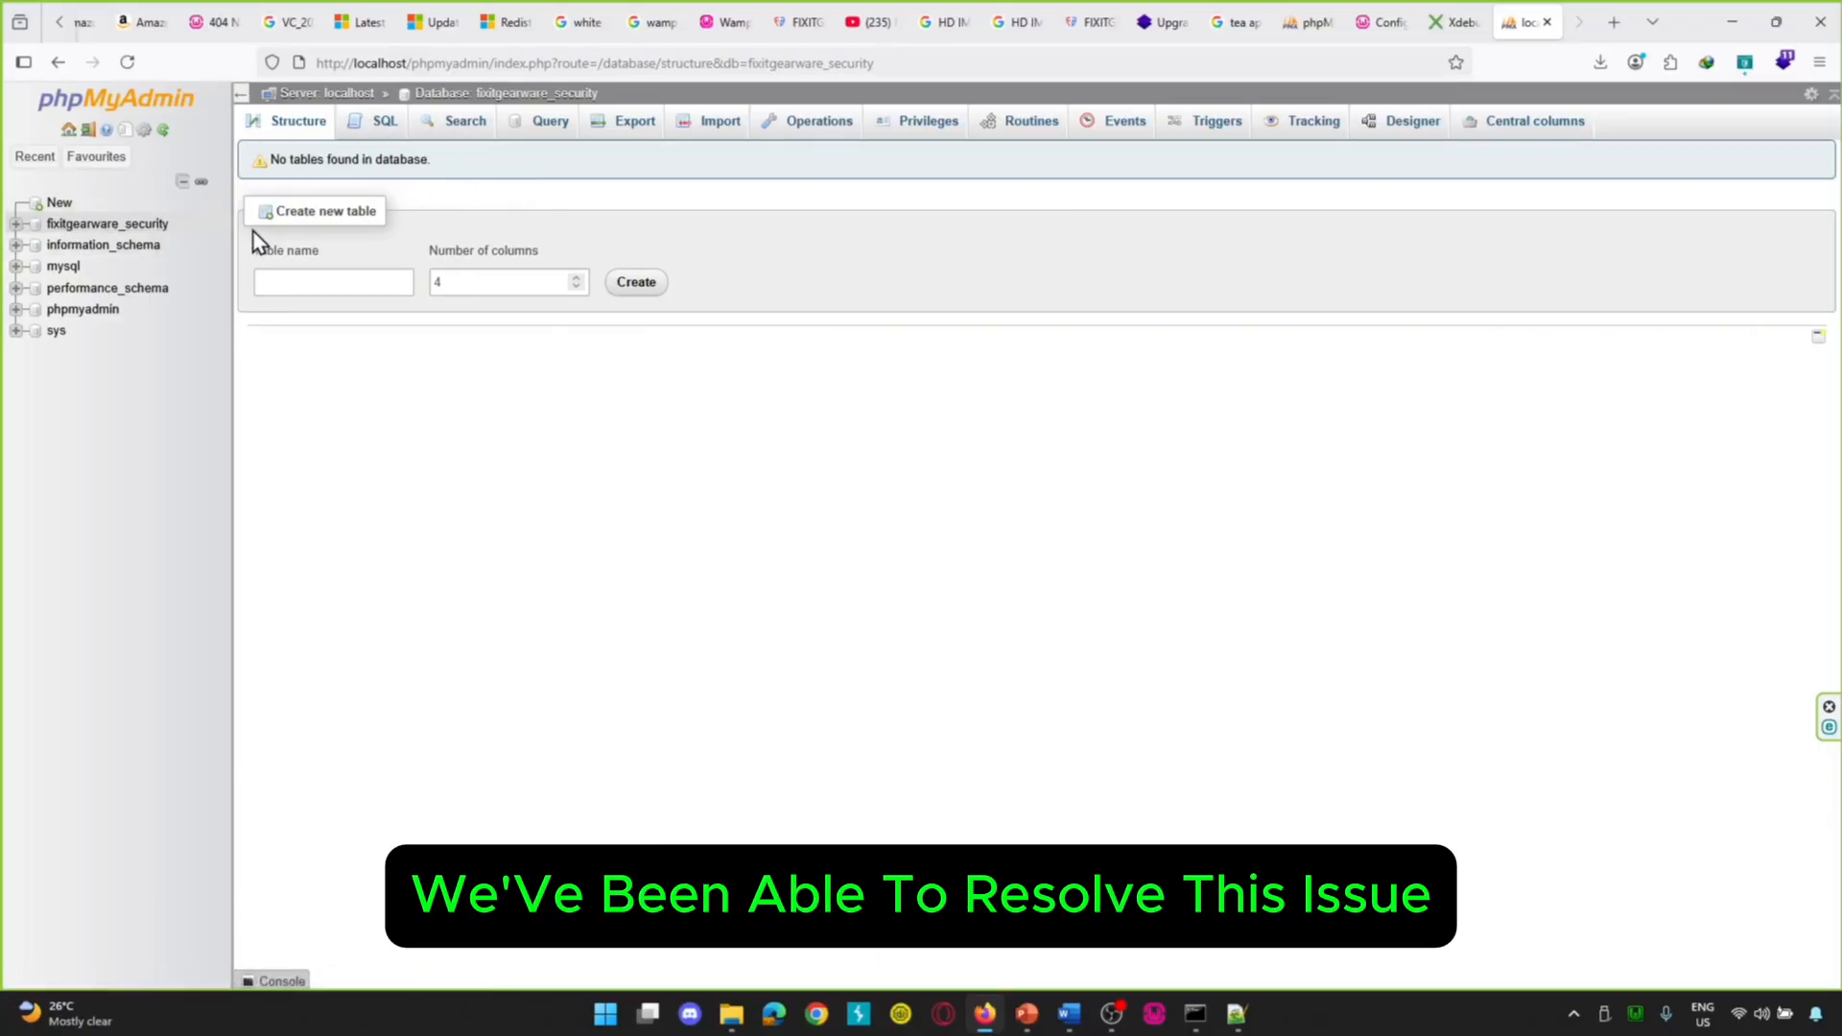
# - Log out of phpMyAdmin and back in as root to check that the fixitgearware_security database is still listed
pyautogui.click(88, 130)
pyautogui.click(1076, 518)
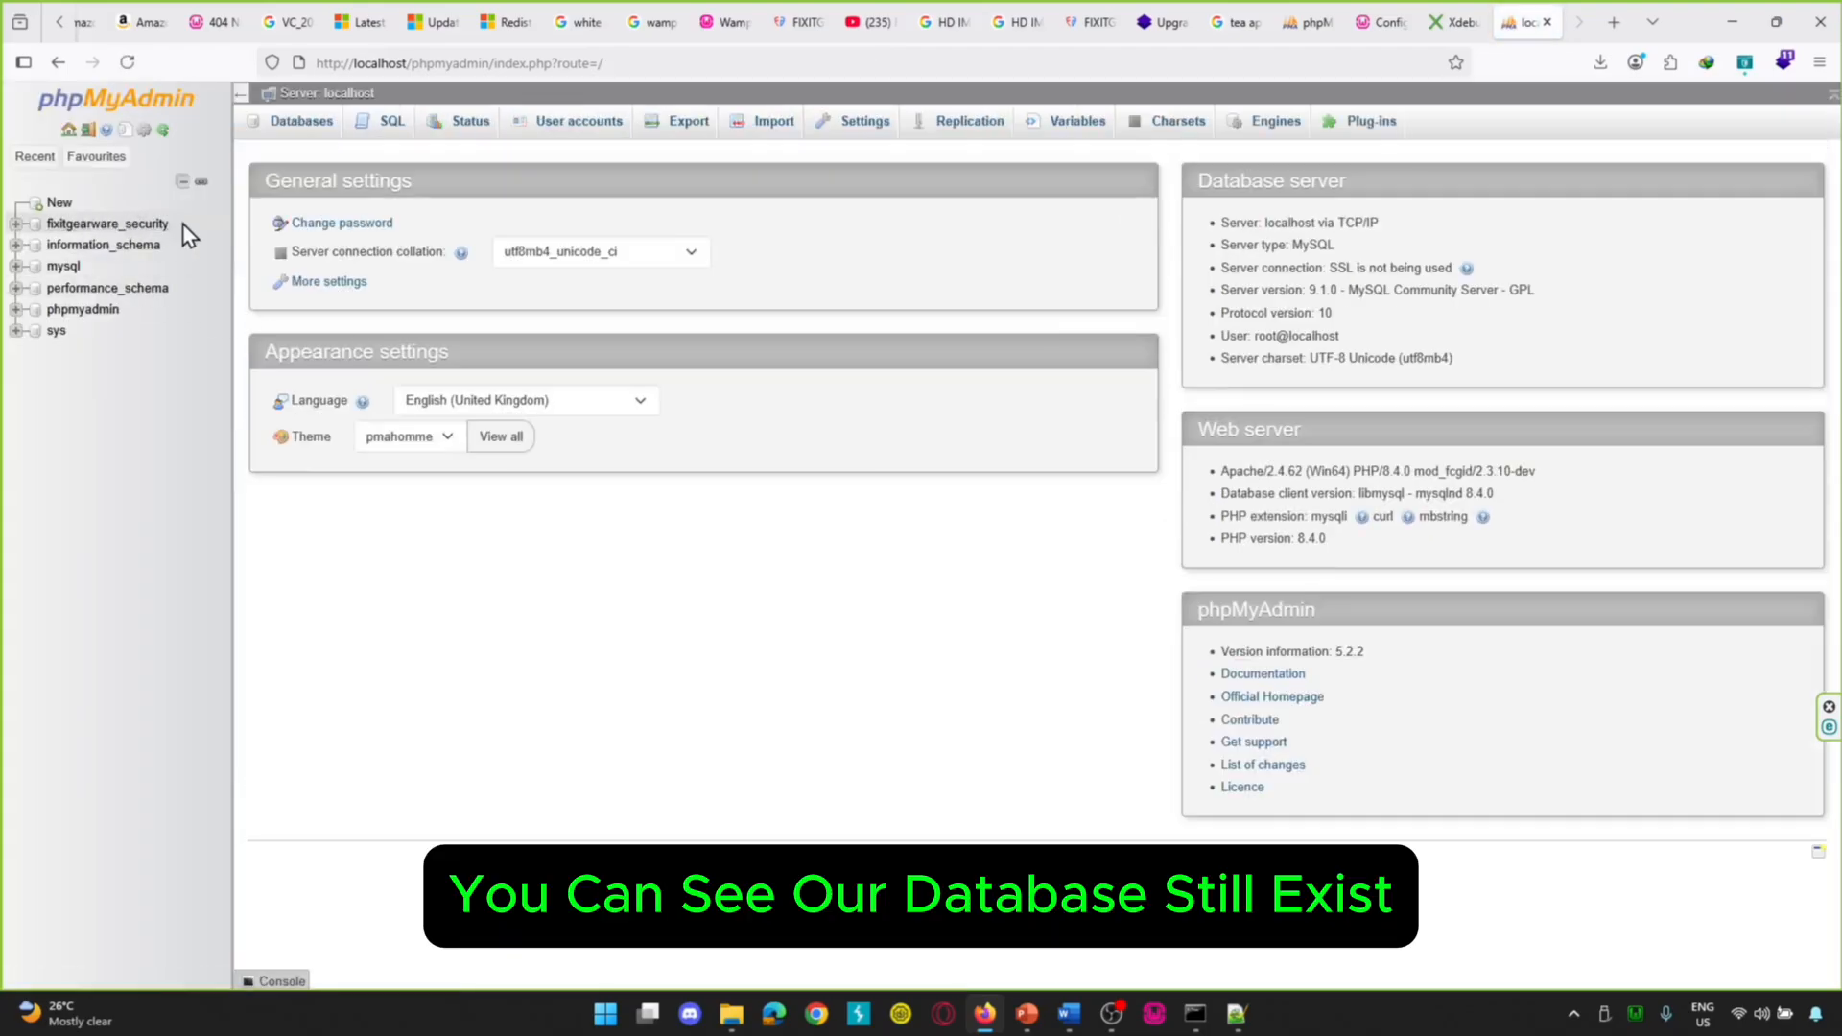